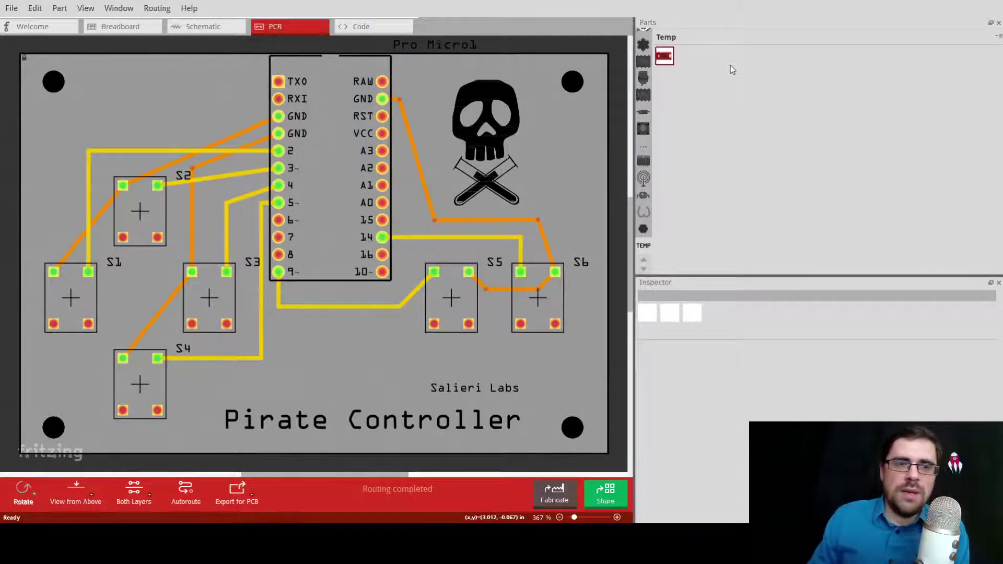
# - View the Pirate Controller project's breadboard wiring and return to its PCB layout
pyautogui.click(120, 26)
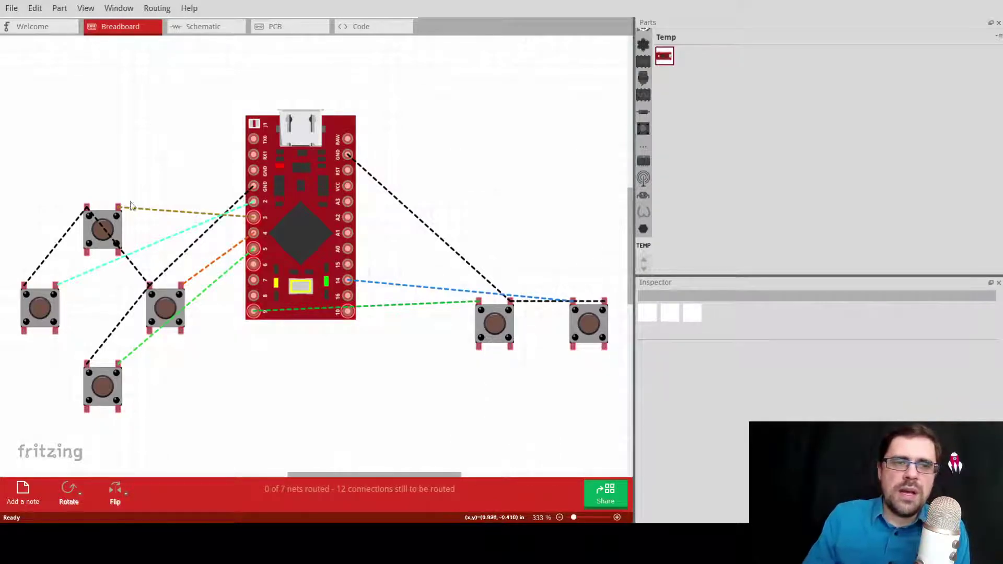
pyautogui.click(281, 32)
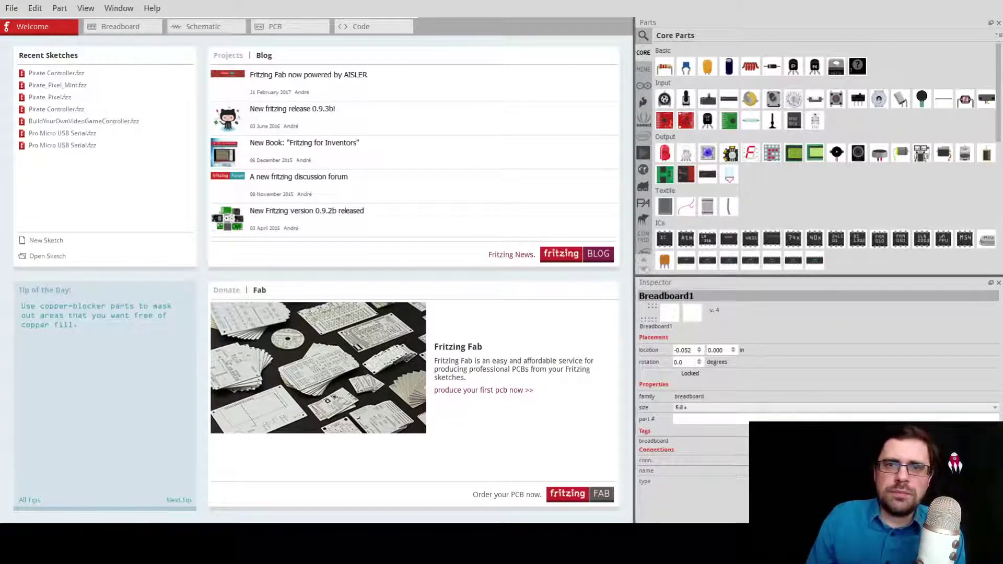
# - Open the new sketch's breadboard view and search the parts library for "uno"
pyautogui.click(105, 28)
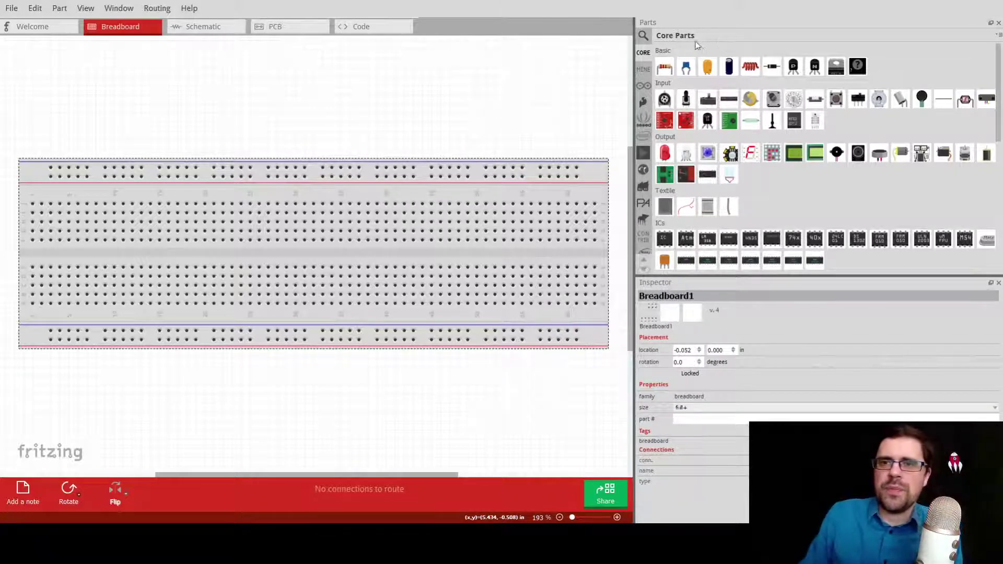
pyautogui.click(643, 36)
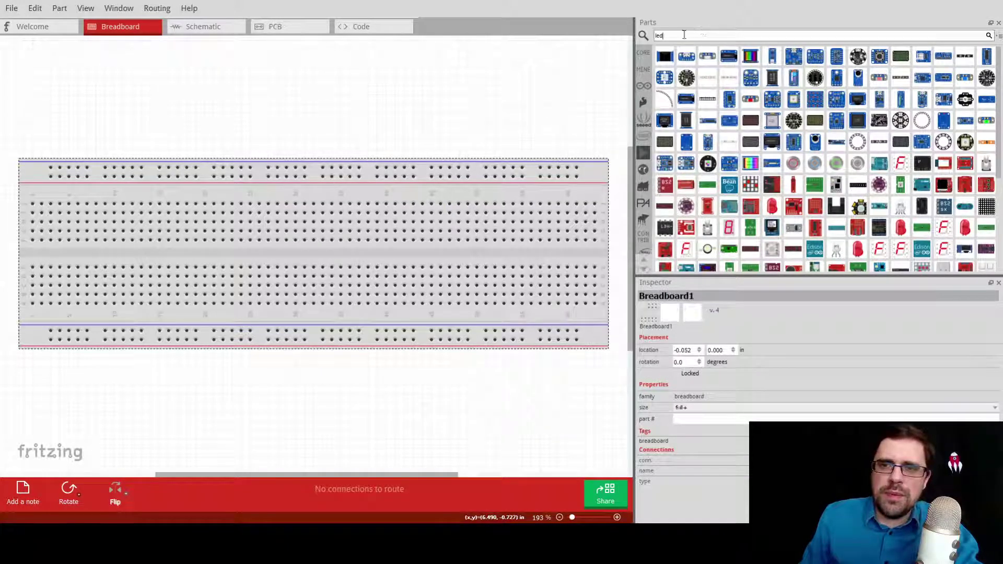
pyautogui.press('BackSpace')
pyautogui.press('BackSpace')
pyautogui.press('BackSpace')
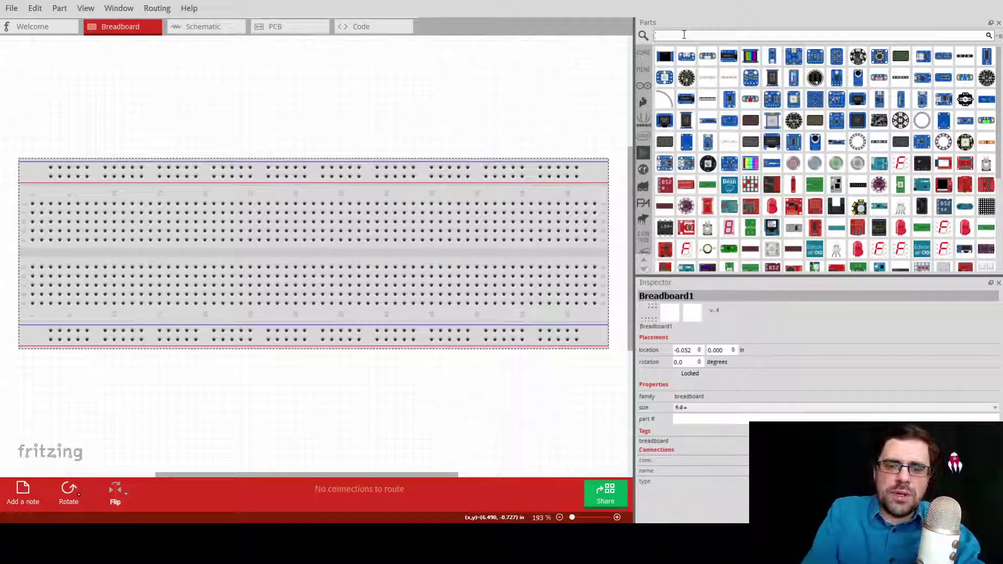
pyautogui.write('uno')
pyautogui.press('Return')
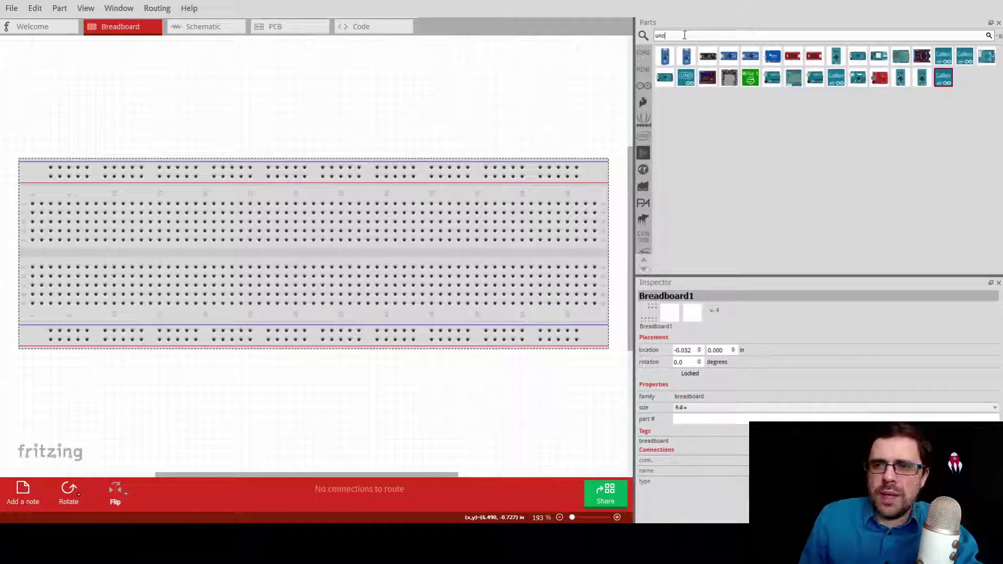
# - Place an Arduino Uno (Rev3) from the search results into the breadboard view
pyautogui.moveTo(801, 84)
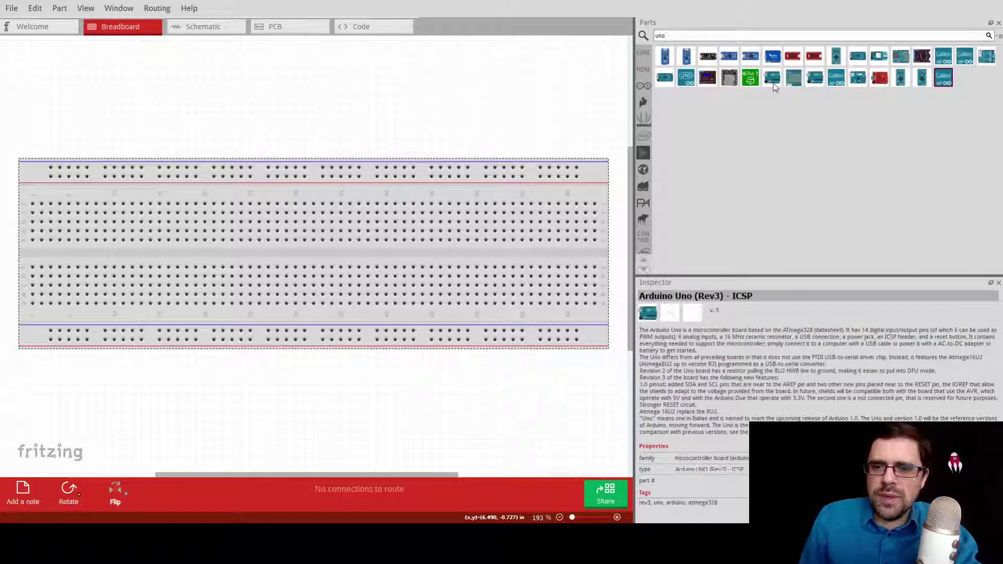
pyautogui.click(688, 84)
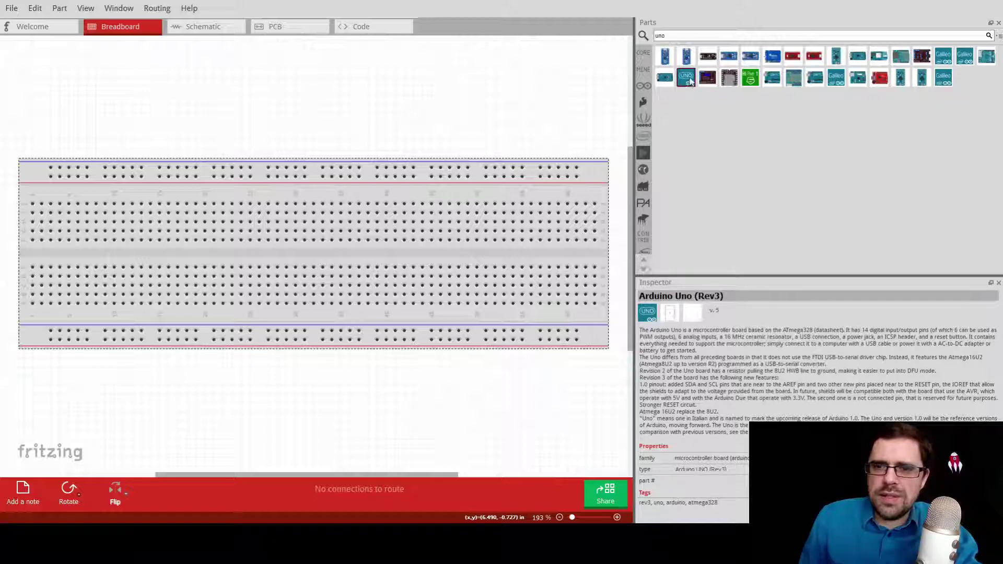
pyautogui.moveTo(690, 81); pyautogui.dragTo(283, 98)
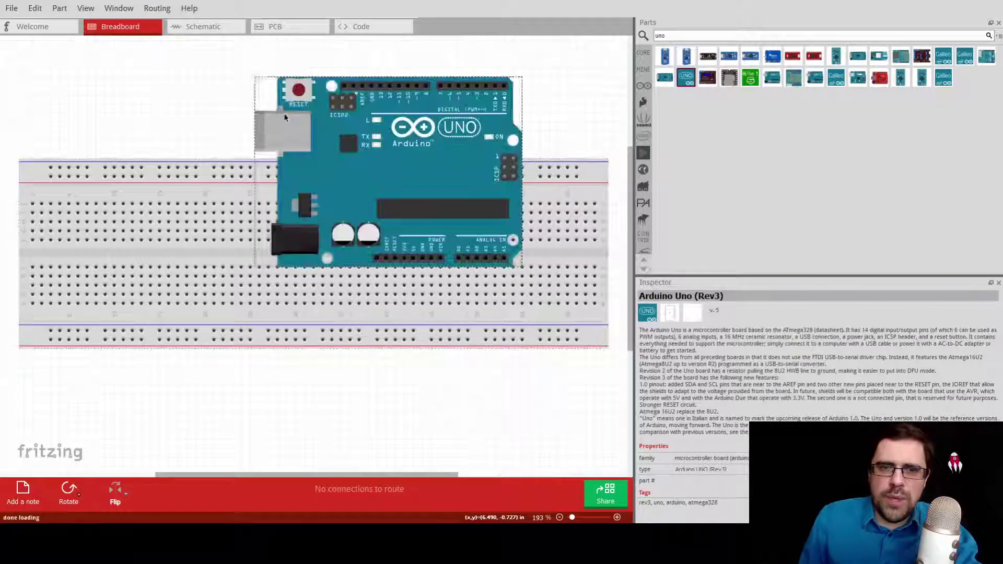
# - Delete the default breadboard and move the Arduino Uno into the space it occupied
pyautogui.click(183, 201)
pyautogui.press('Delete')
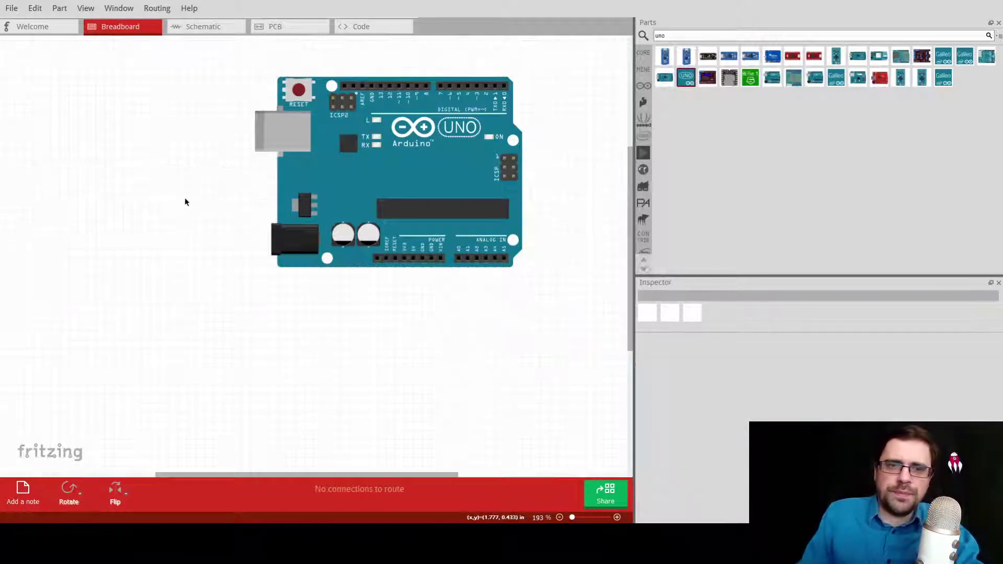
pyautogui.moveTo(366, 180); pyautogui.dragTo(269, 256)
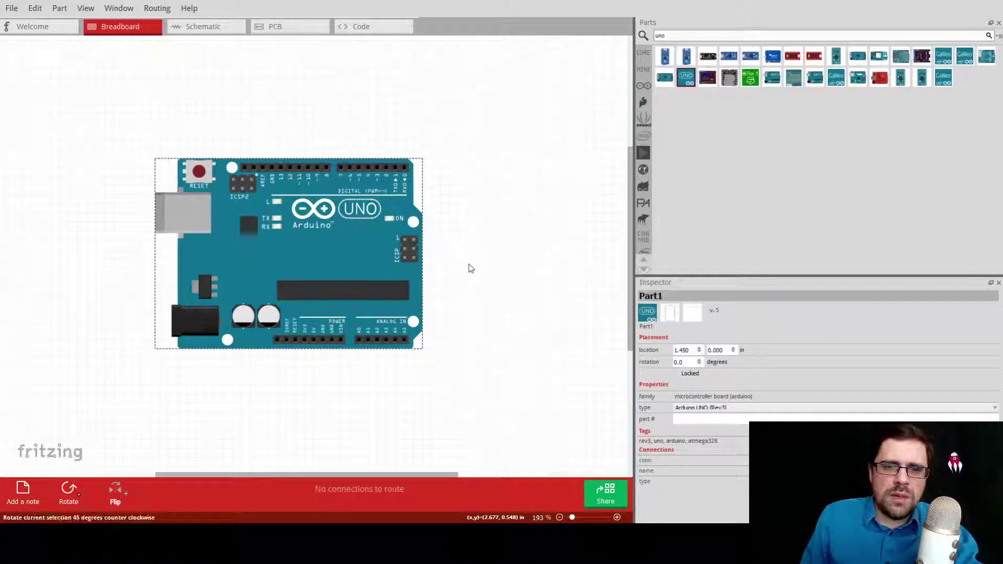
# - Rotate the Arduino Uno 90 degrees clockwise and reposition it near the middle of the canvas
pyautogui.hotkey('ctrl', 'alt', 'shift', 'r')
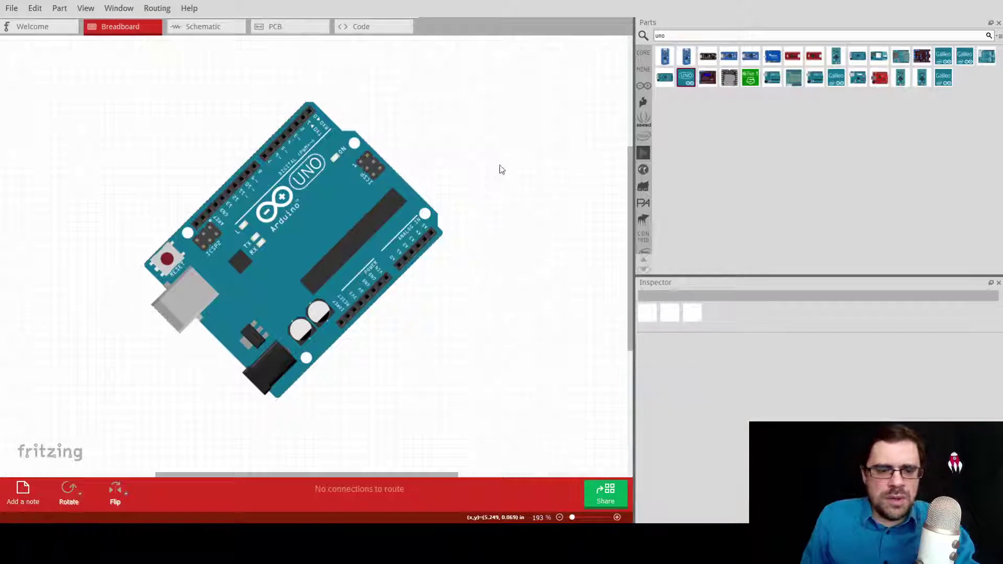
pyautogui.hotkey('ctrl', 'z')
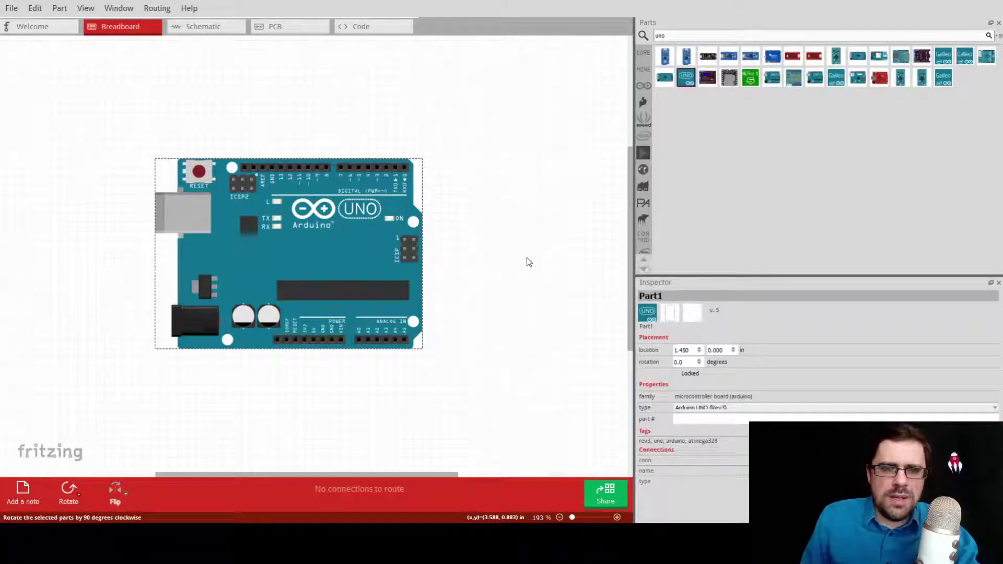
pyautogui.hotkey('ctrl', 'r')
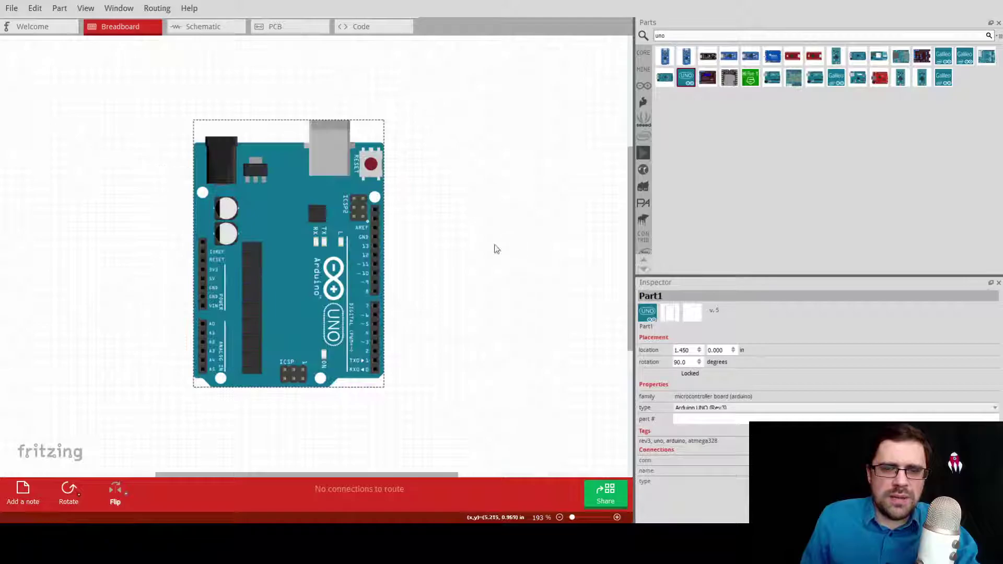
pyautogui.moveTo(277, 237); pyautogui.dragTo(247, 198)
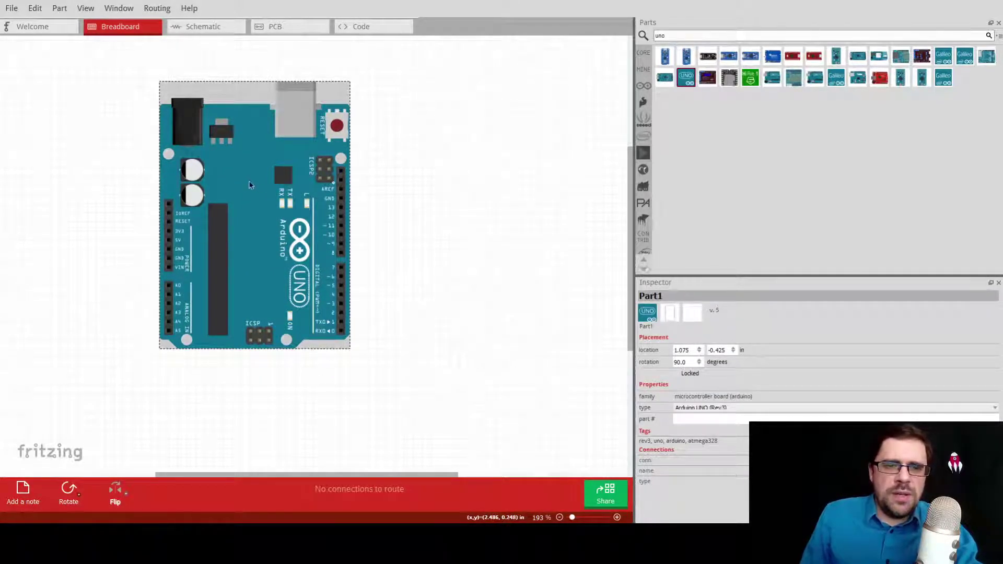
pyautogui.moveTo(267, 189); pyautogui.dragTo(339, 243)
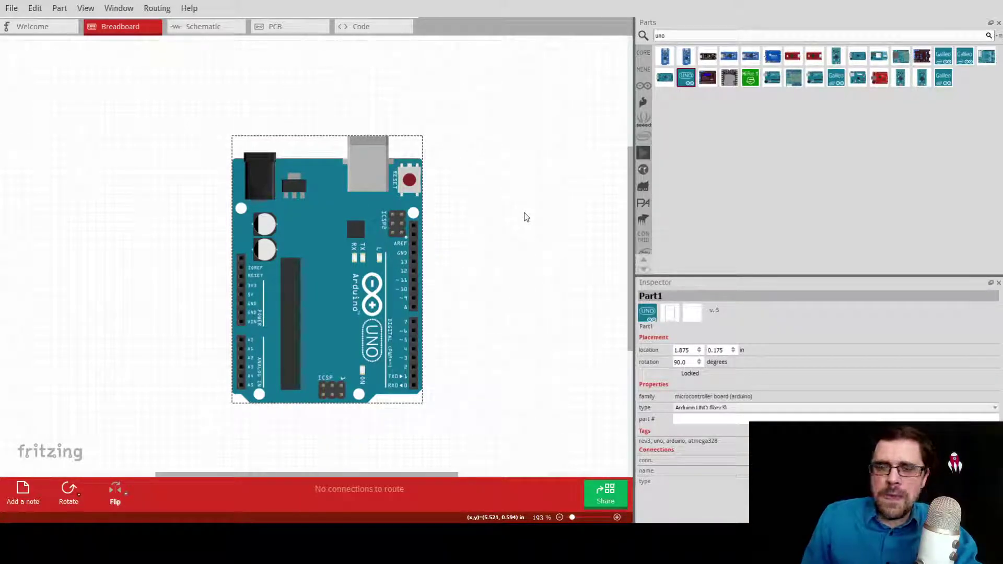
# - Check how the Arduino Uno appears in the PCB and schematic views, and return to the breadboard view
pyautogui.click(271, 28)
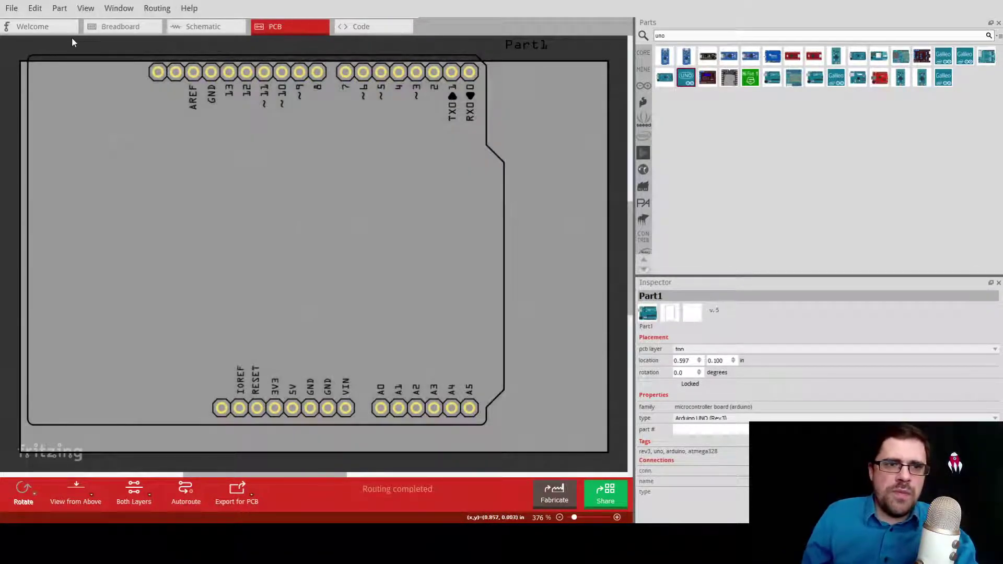
pyautogui.click(44, 27)
pyautogui.click(276, 26)
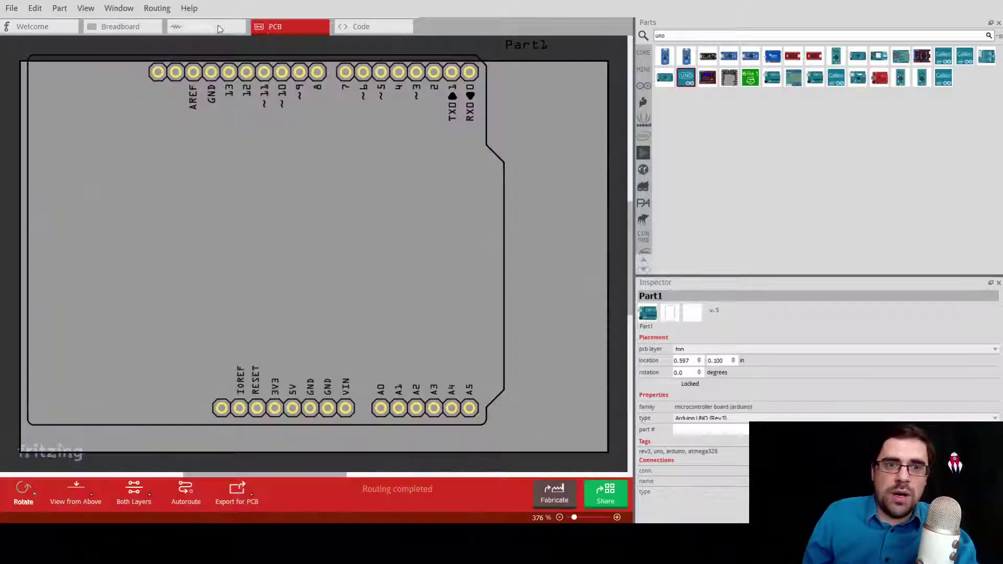
pyautogui.click(205, 27)
pyautogui.click(115, 28)
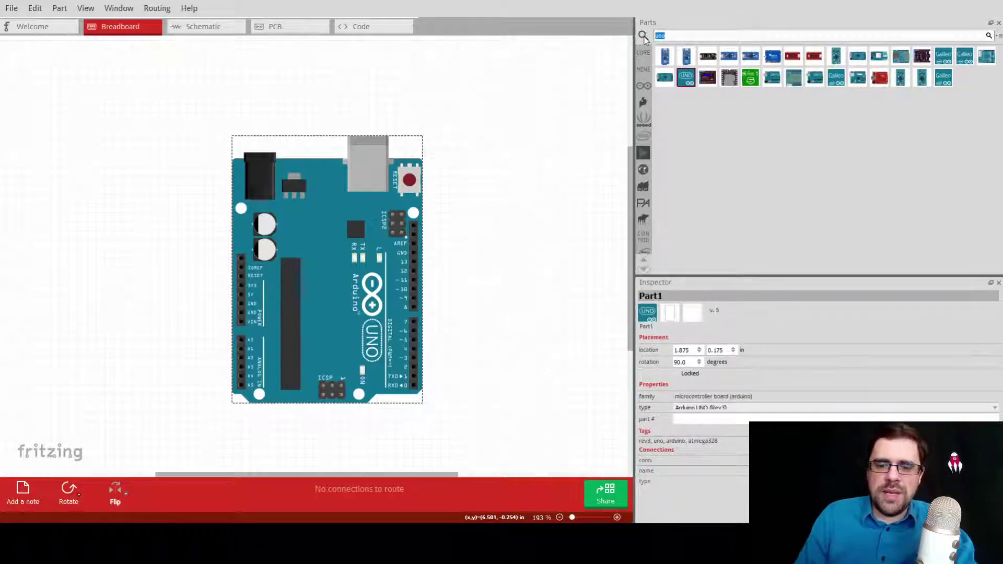
# - Search the parts library for "led" and place an RGB LED (com. cathode, rgb) to the right of the Arduino
pyautogui.press('Return')
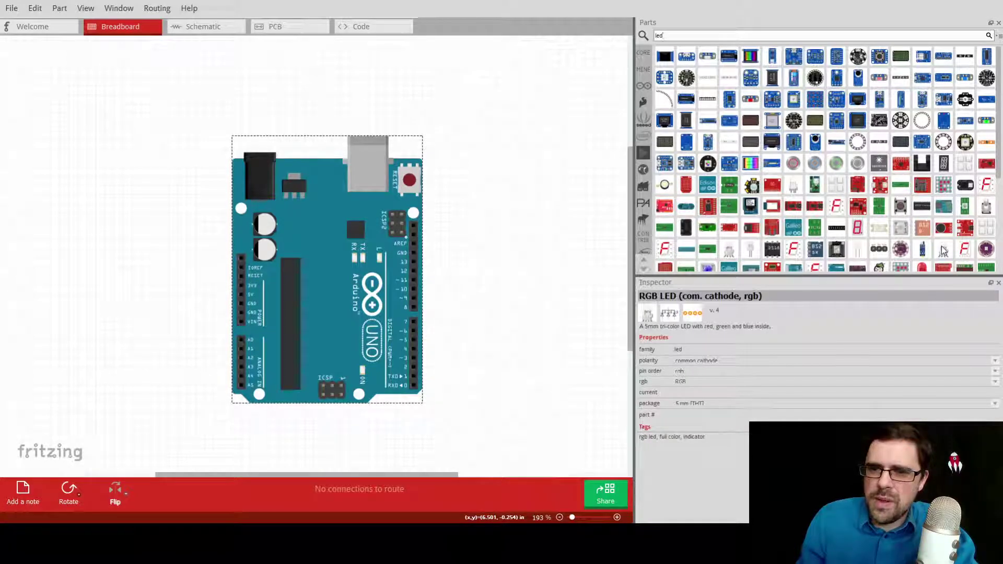
pyautogui.moveTo(944, 252); pyautogui.dragTo(547, 139)
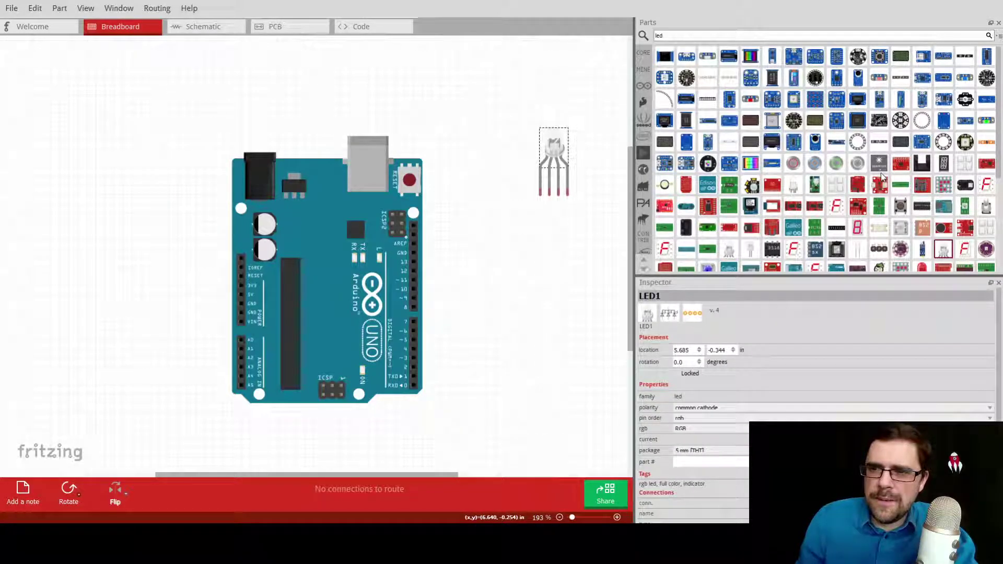
# - Try placing an RGB LED (com. cathode, rbg) below the first RGB LED and delete it
pyautogui.scroll(-1, 881, 178)
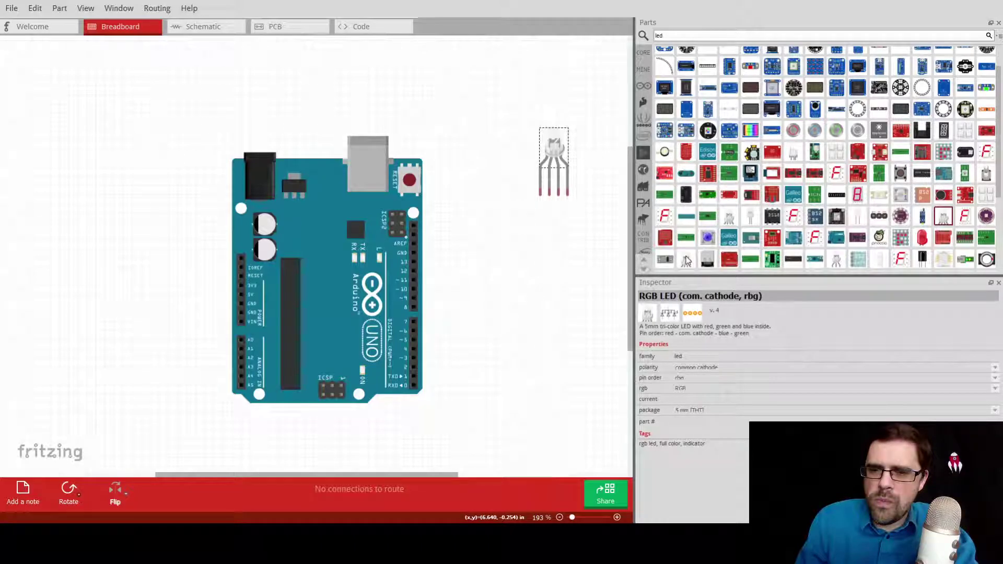
pyautogui.moveTo(687, 261); pyautogui.dragTo(554, 245)
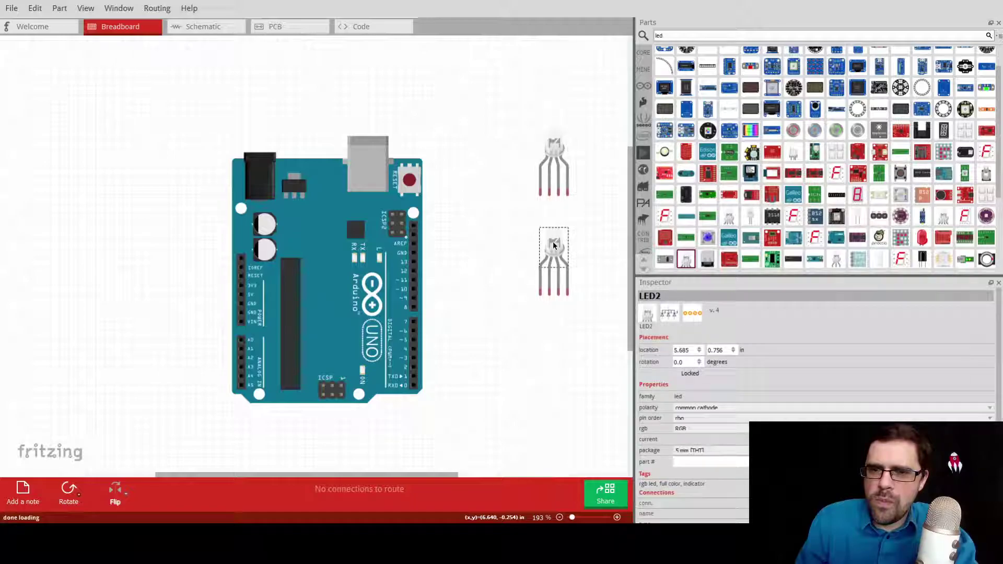
pyautogui.press('Delete')
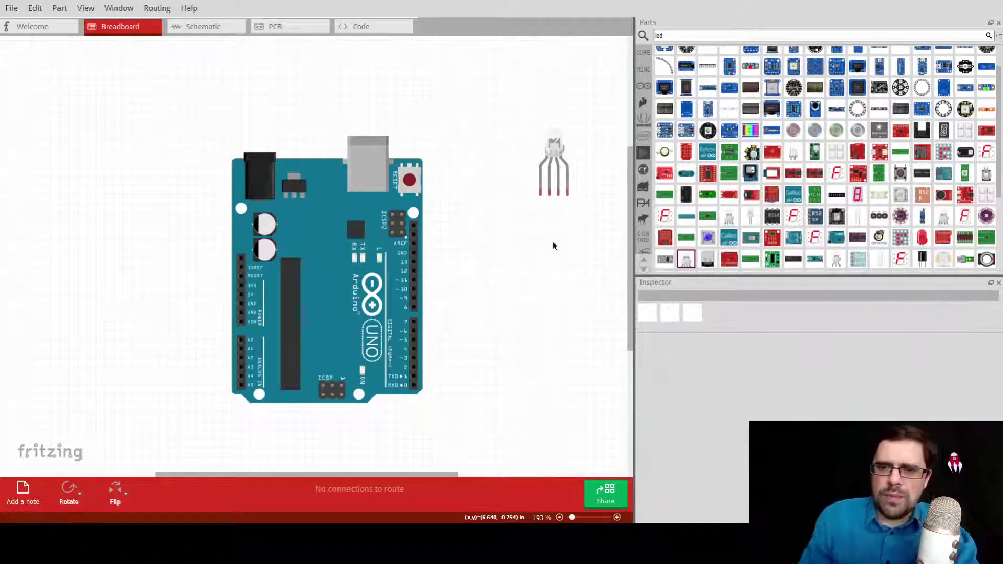
# - Find the Red (633nm) LED in the results and place it just to the right of the Arduino
pyautogui.click(548, 146)
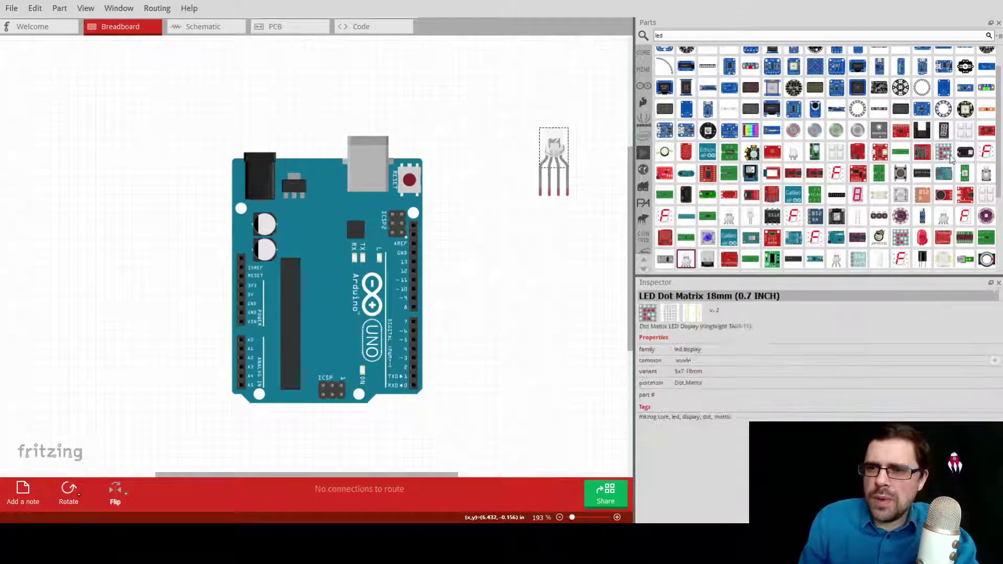
pyautogui.scroll(-2, 838, 196)
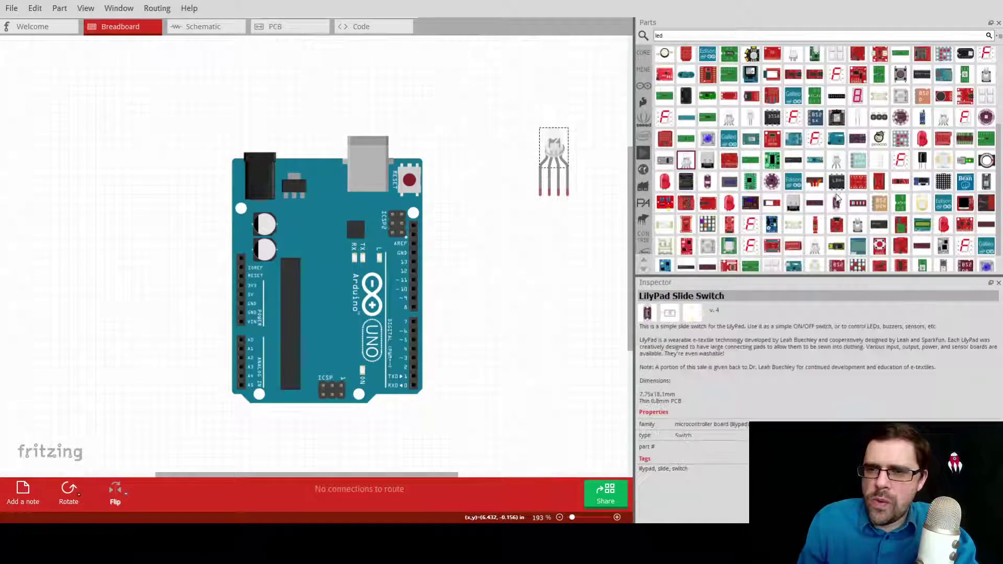
pyautogui.scroll(-1, 837, 197)
pyautogui.scroll(-1, 838, 197)
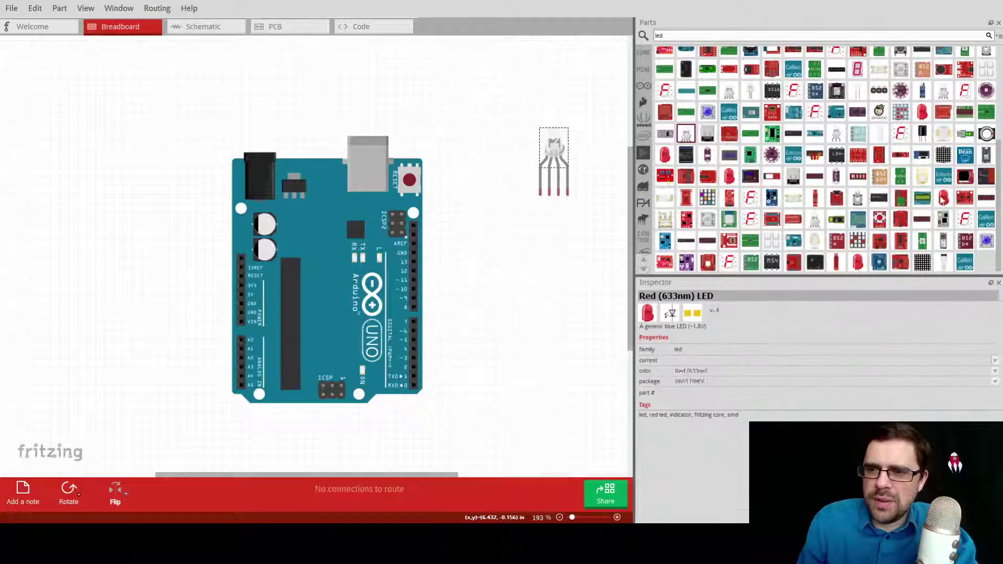
pyautogui.moveTo(944, 199); pyautogui.dragTo(502, 241)
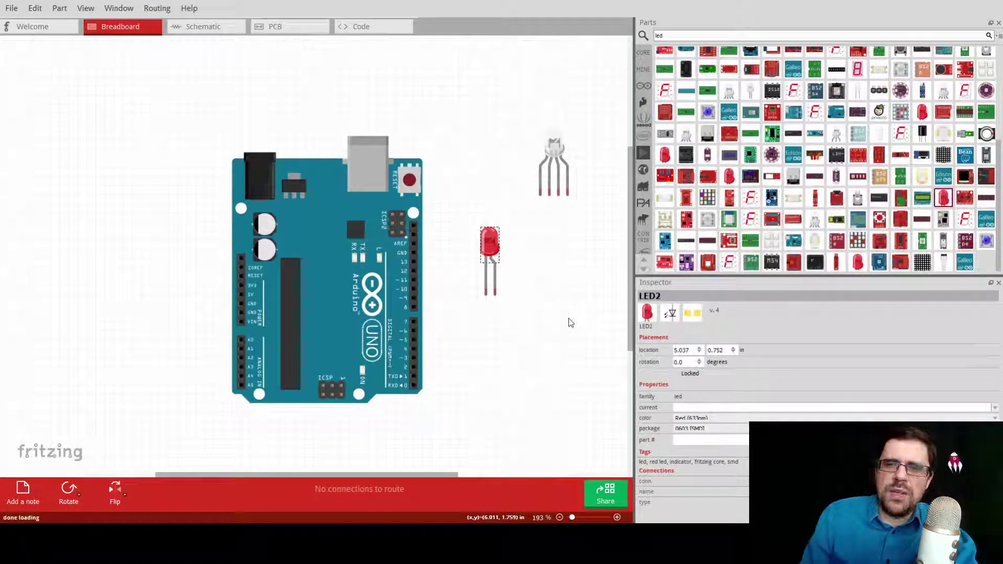
# - Delete the RGB LED above the red LED
pyautogui.moveTo(547, 146); pyautogui.dragTo(528, 153)
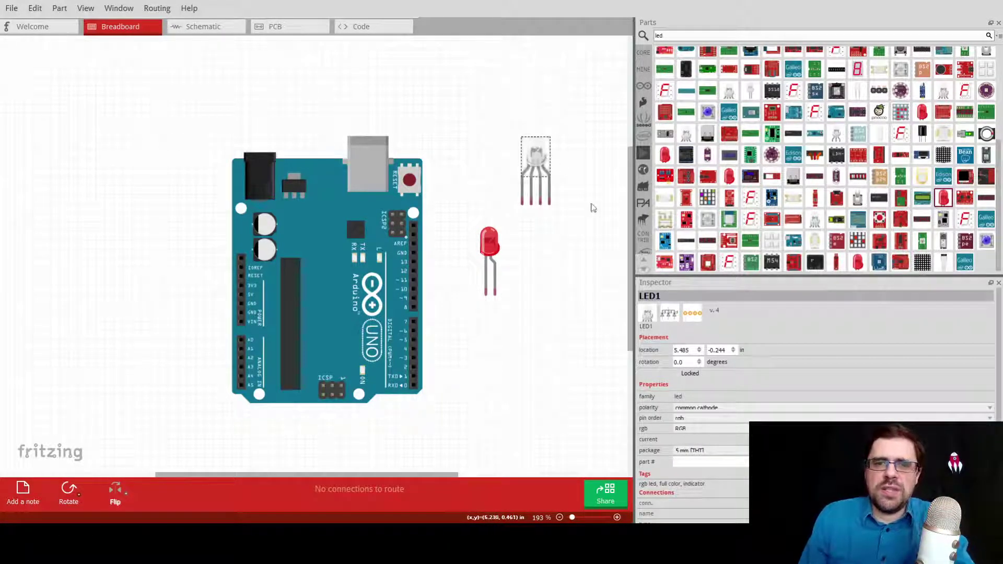
pyautogui.press('Delete')
# - Try stretching the red LED's right leg and return it to its original length
pyautogui.click(490, 245)
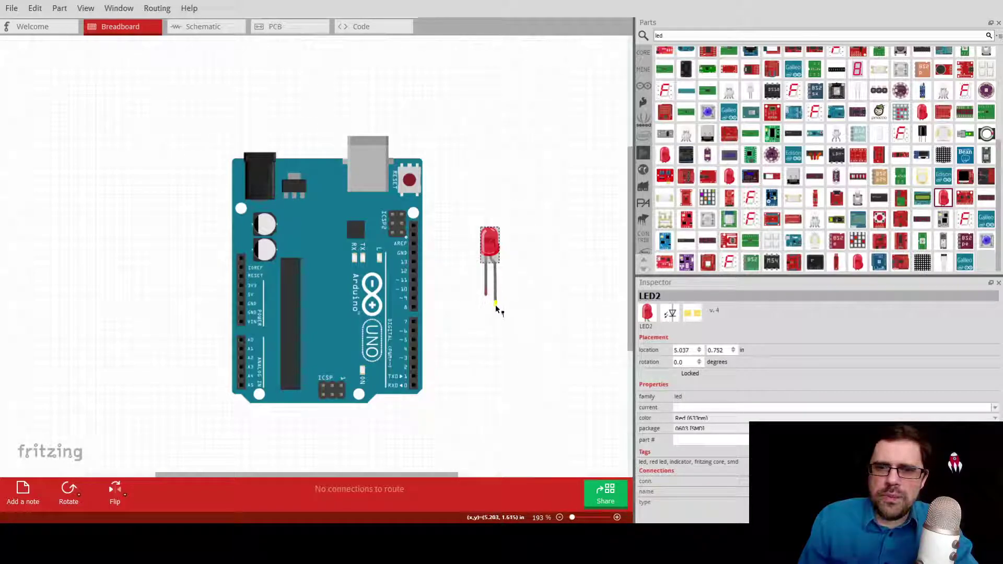
pyautogui.moveTo(496, 304); pyautogui.dragTo(495, 297)
pyautogui.click(506, 304)
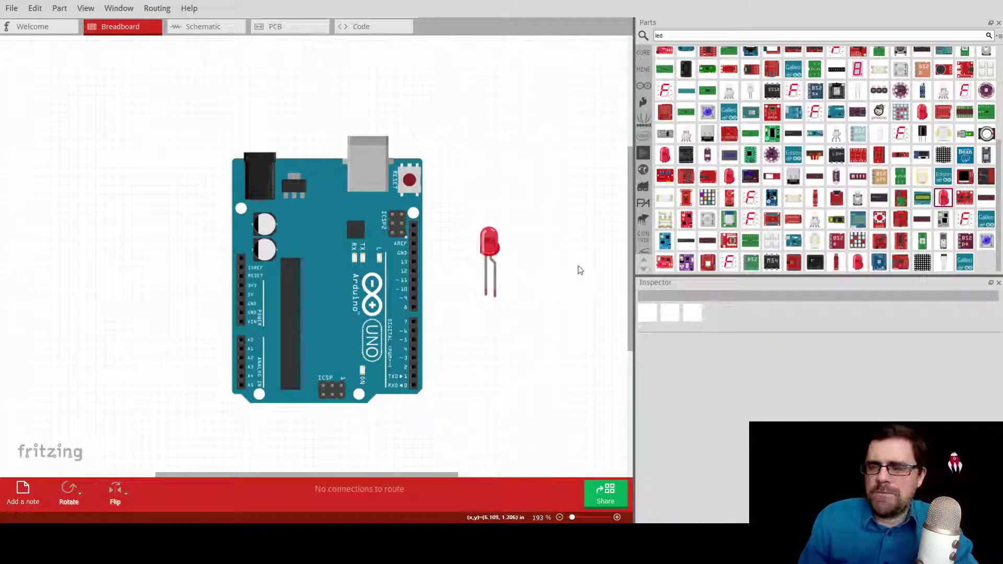
# - Search the parts library for "switch"
pyautogui.scroll(3, 860, 184)
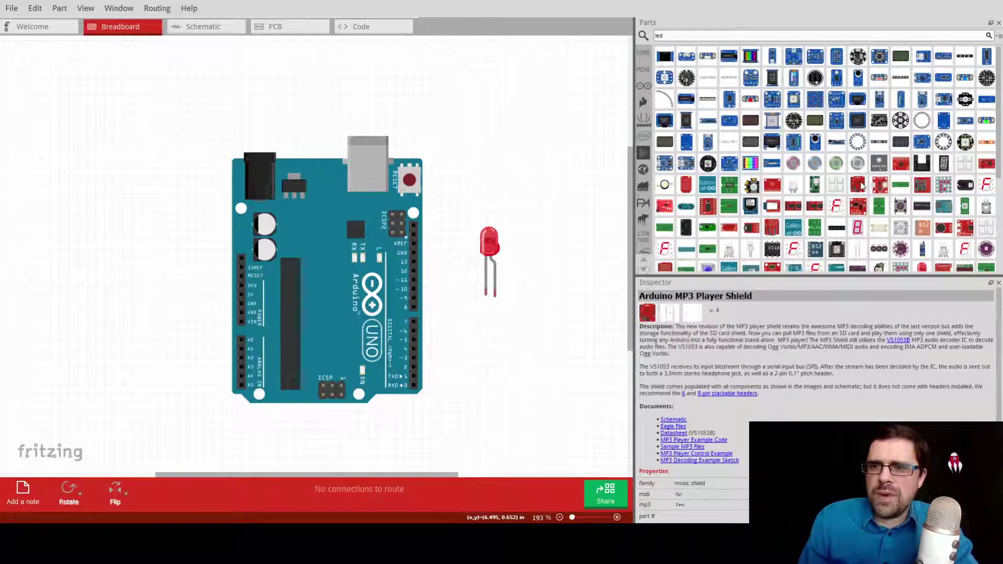
pyautogui.click(679, 33)
pyautogui.write('rw')
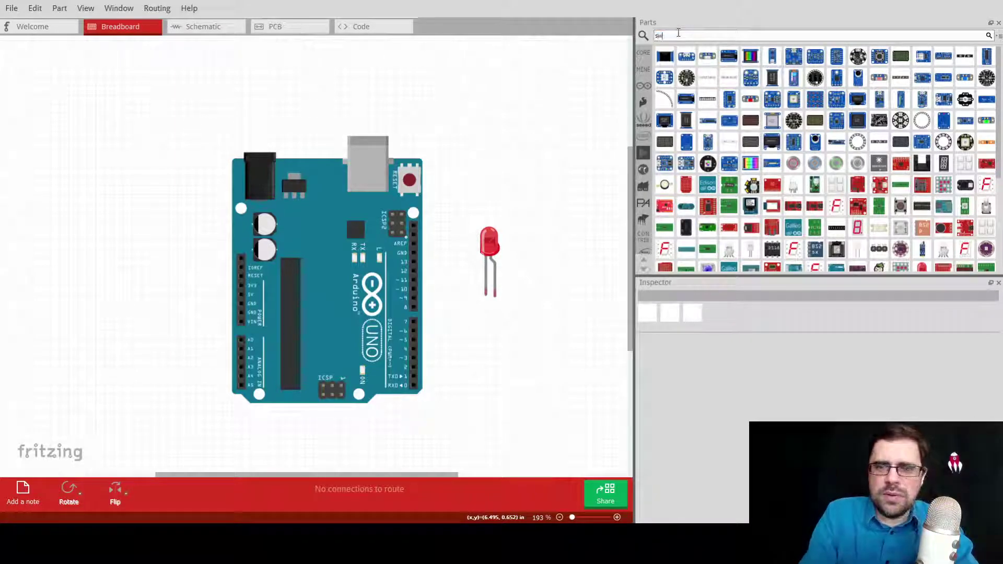
pyautogui.write('itch')
pyautogui.press('Return')
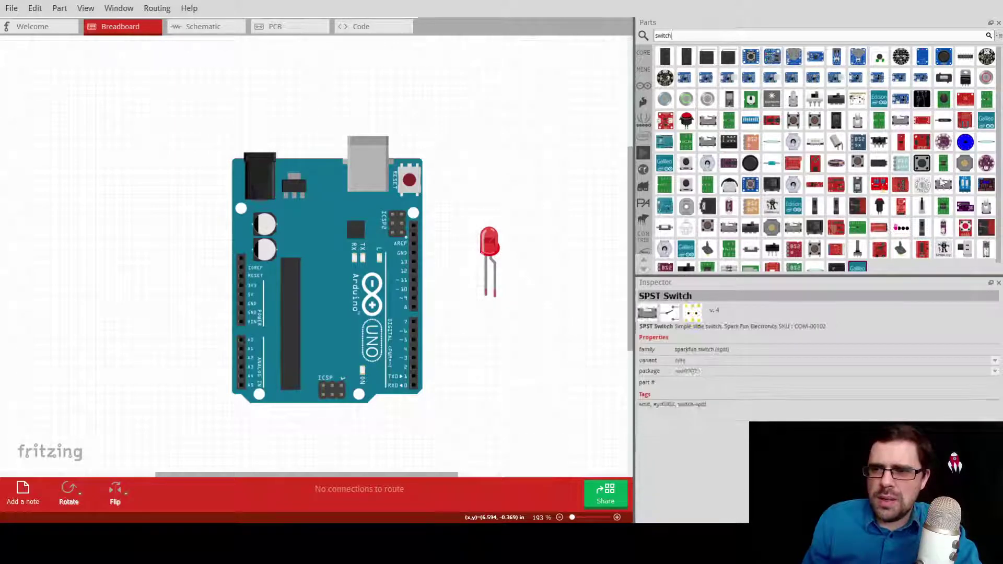
# - Try placing the smd-2 SWITCH-MOMENTARY-2 push button above the red LED on the breadboard canvas and delete it
pyautogui.click(687, 165)
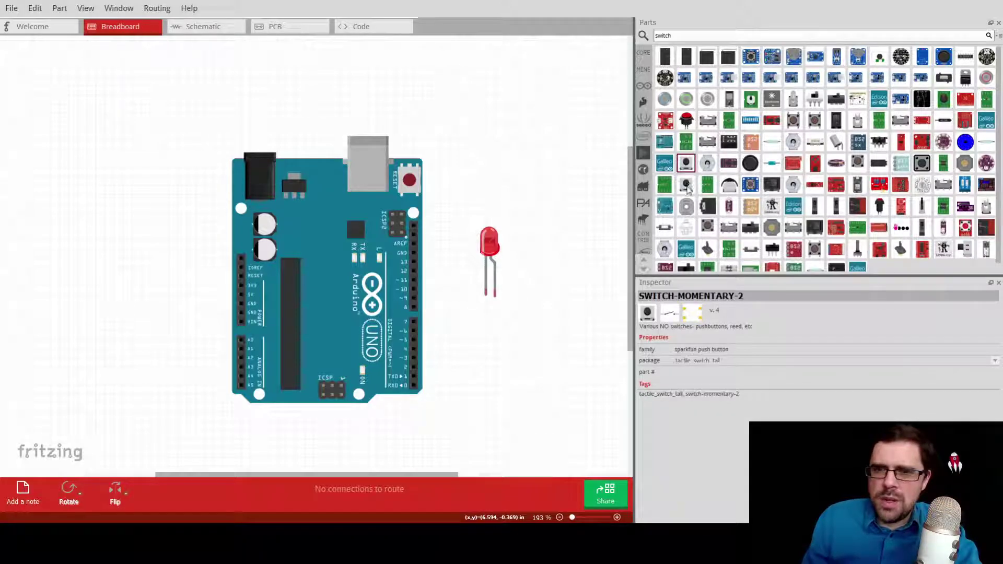
pyautogui.moveTo(688, 189); pyautogui.dragTo(518, 135)
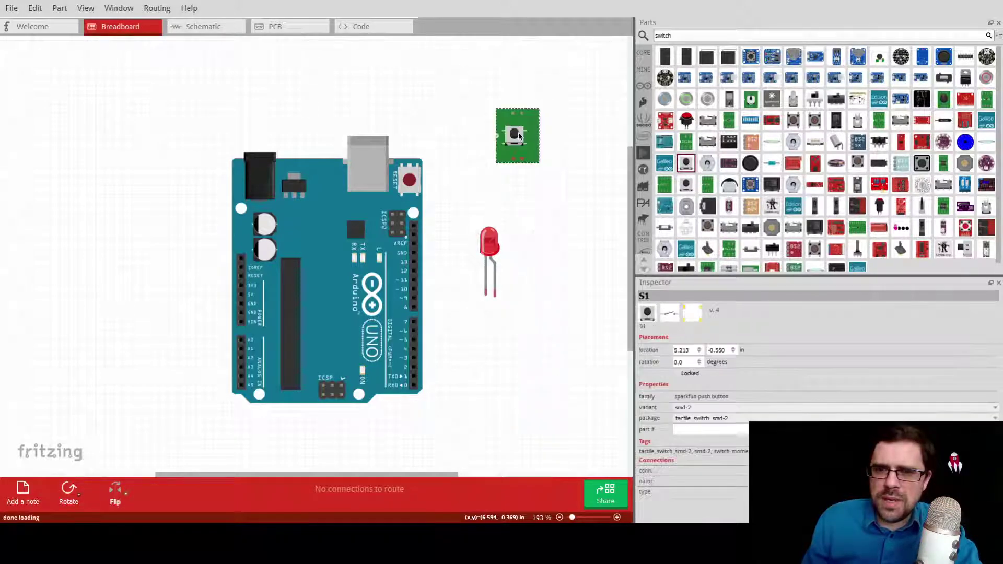
pyautogui.press('Delete')
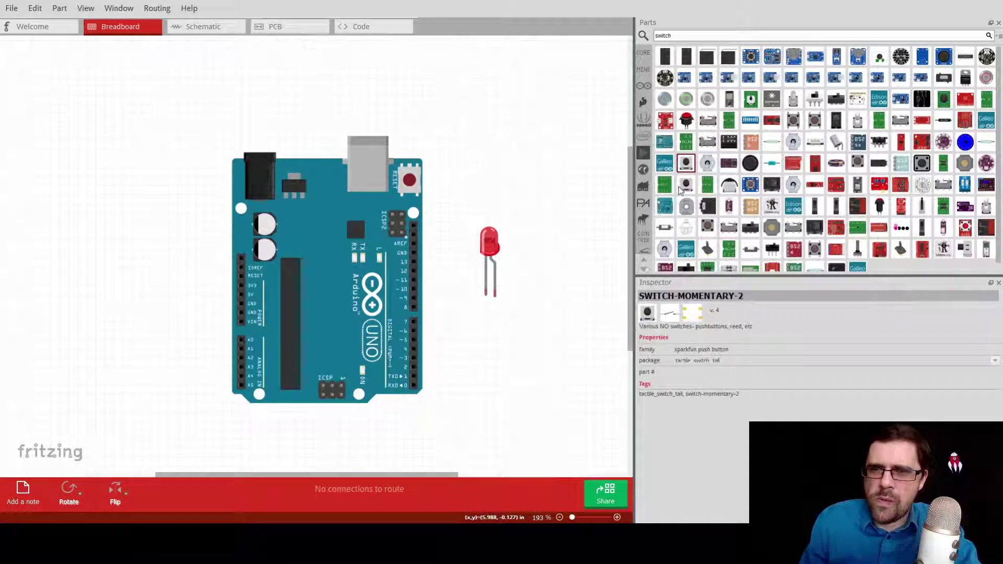
# - Switch to the PCB view and place the 12mm SWITCH-MOMENTARY-2 (tactile-pth-12mm) below the LED footprint at the Arduino outline's right edge
pyautogui.click(275, 27)
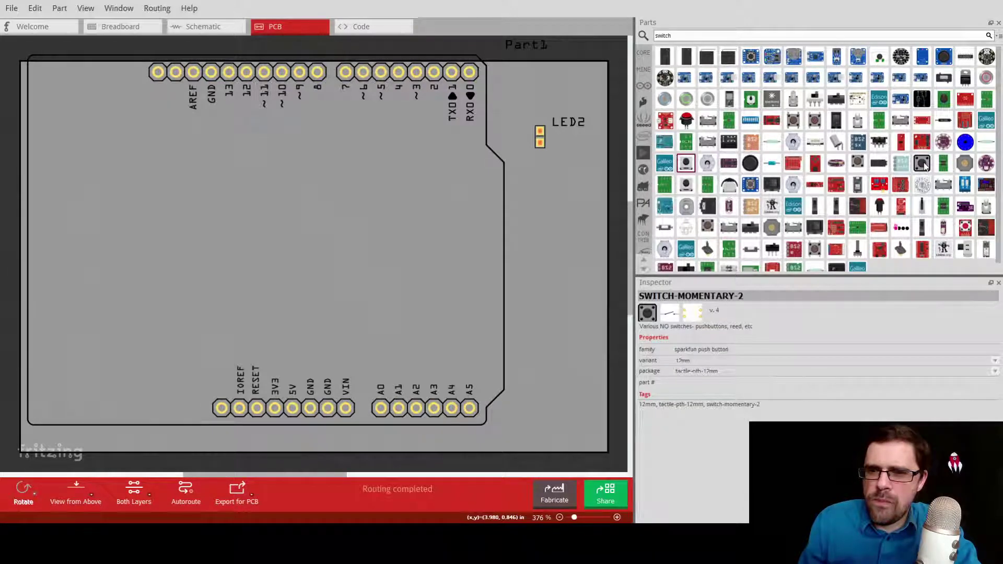
pyautogui.moveTo(925, 165); pyautogui.dragTo(538, 248)
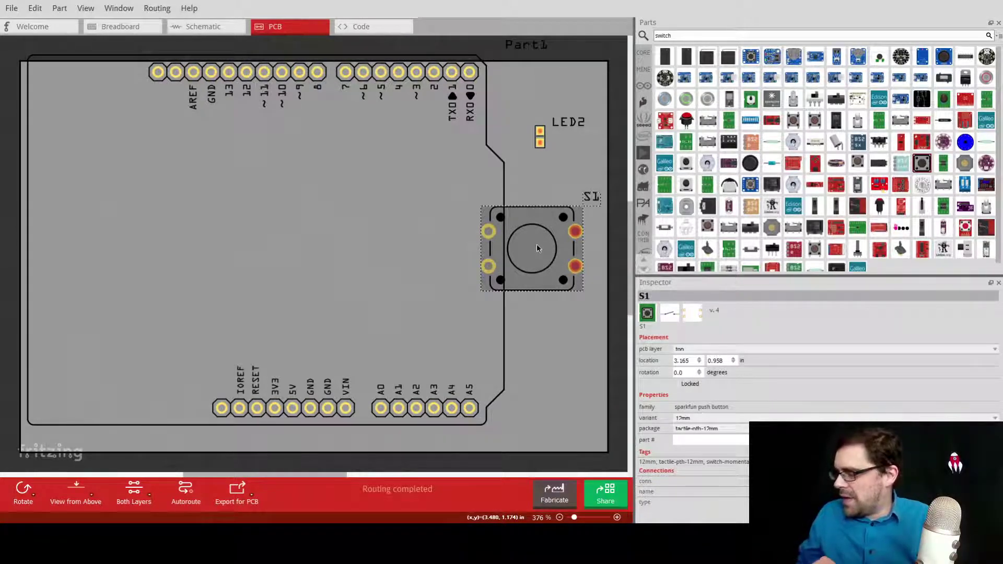
# - Try changing the placed switch's variant to pth and undo the change
pyautogui.click(713, 418)
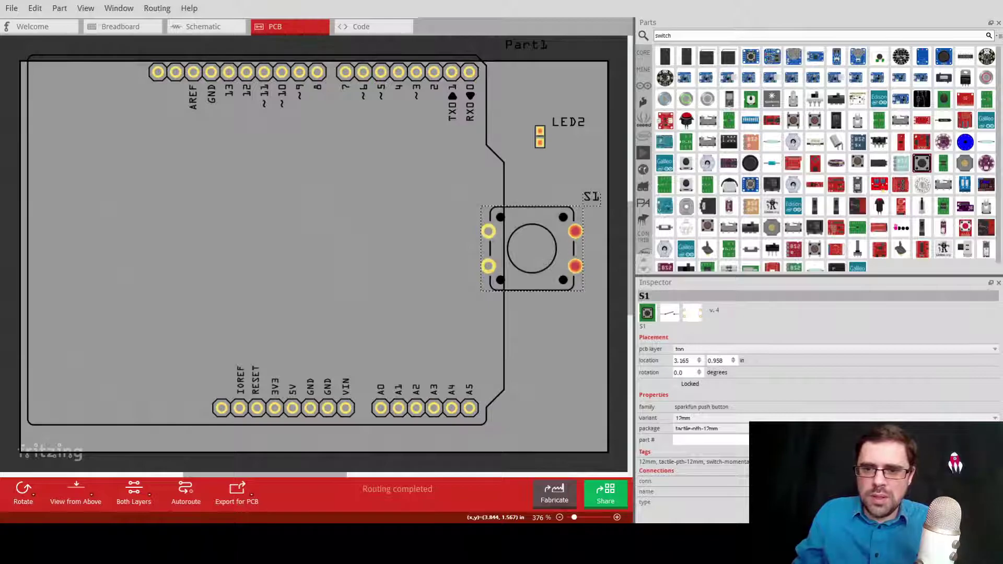
pyautogui.click(713, 384)
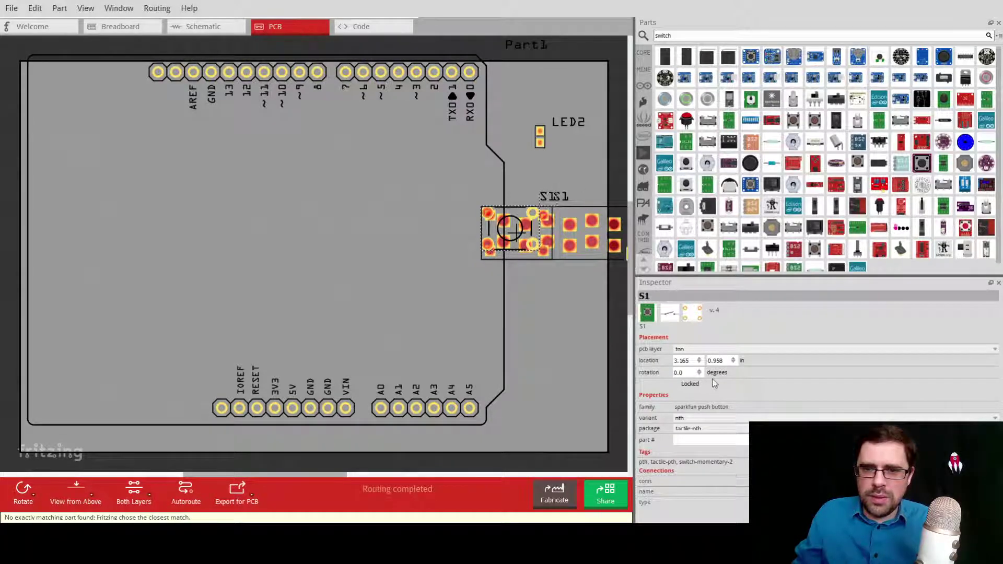
pyautogui.click(502, 236)
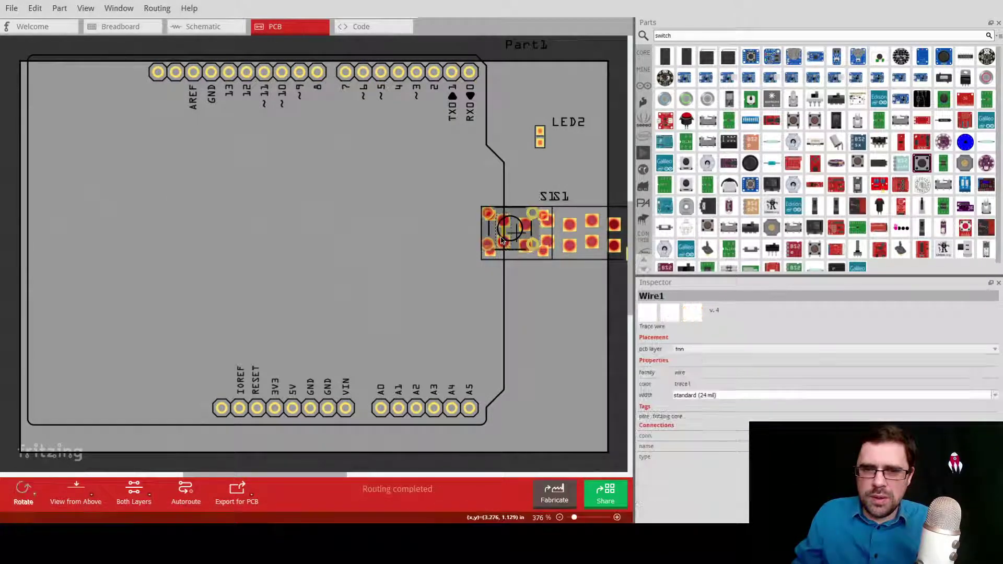
pyautogui.hotkey('ctrl', 'z')
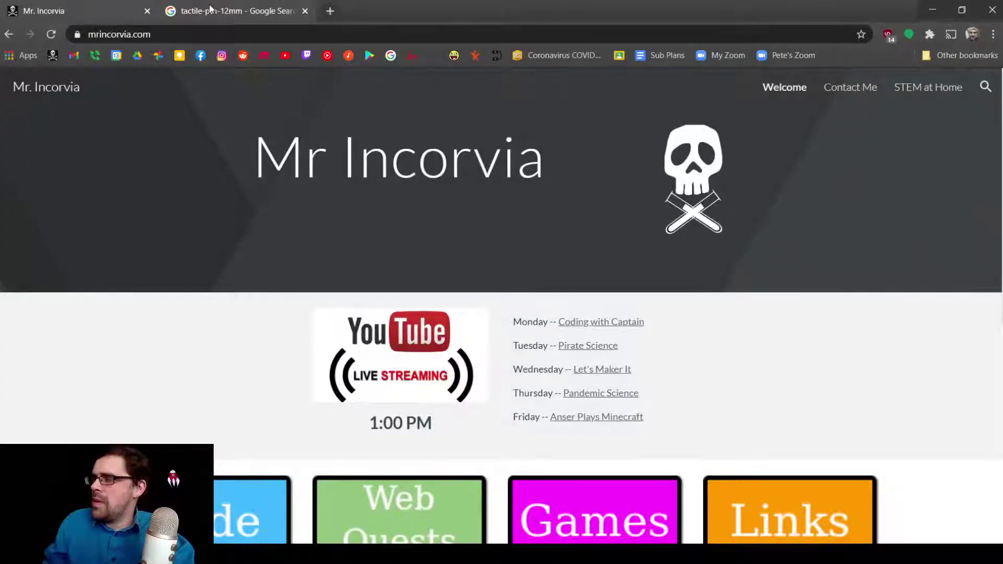
# - In Chrome, open SparkFun's Tactile Button - SMD (12mm) page from the tactile-pth-12mm search results and look through its related products
pyautogui.hotkey('ctrl', 'Tab')
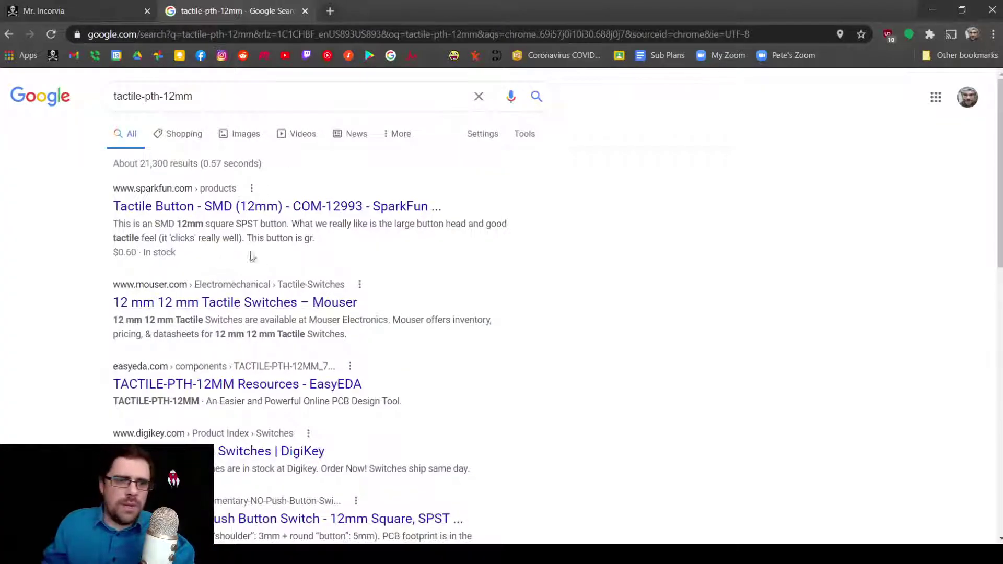
pyautogui.click(196, 209)
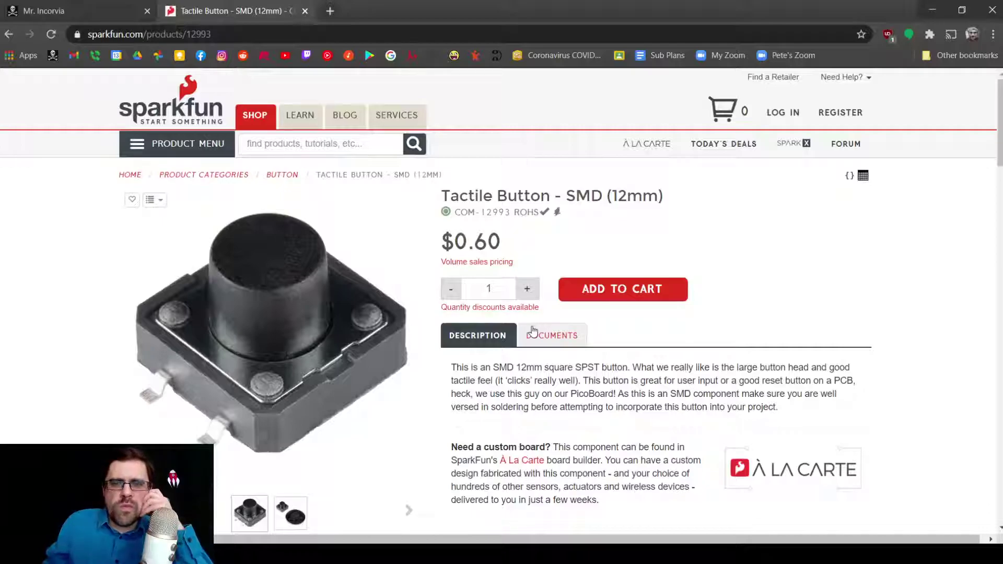
pyautogui.scroll(-1, 533, 330)
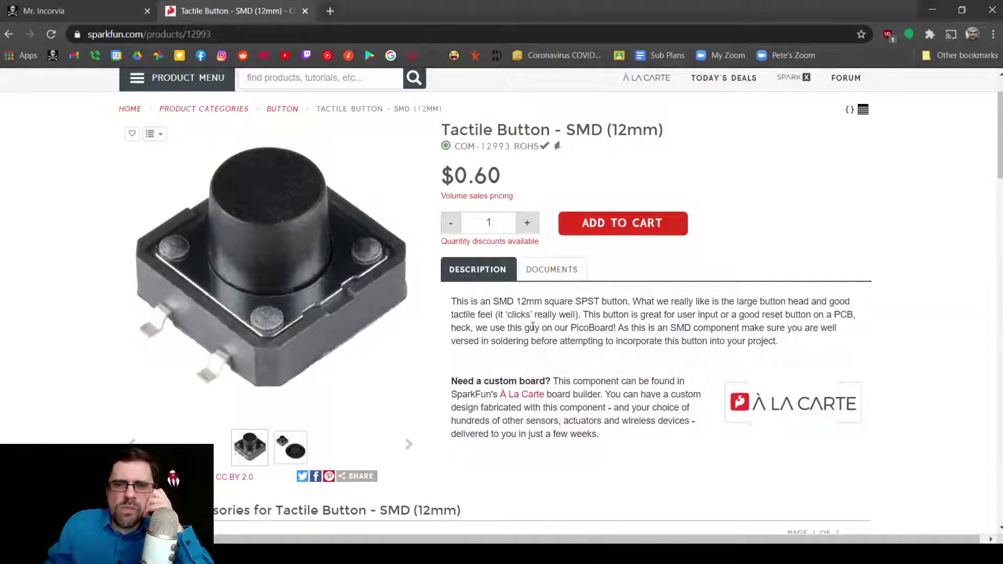
pyautogui.scroll(-4, 532, 327)
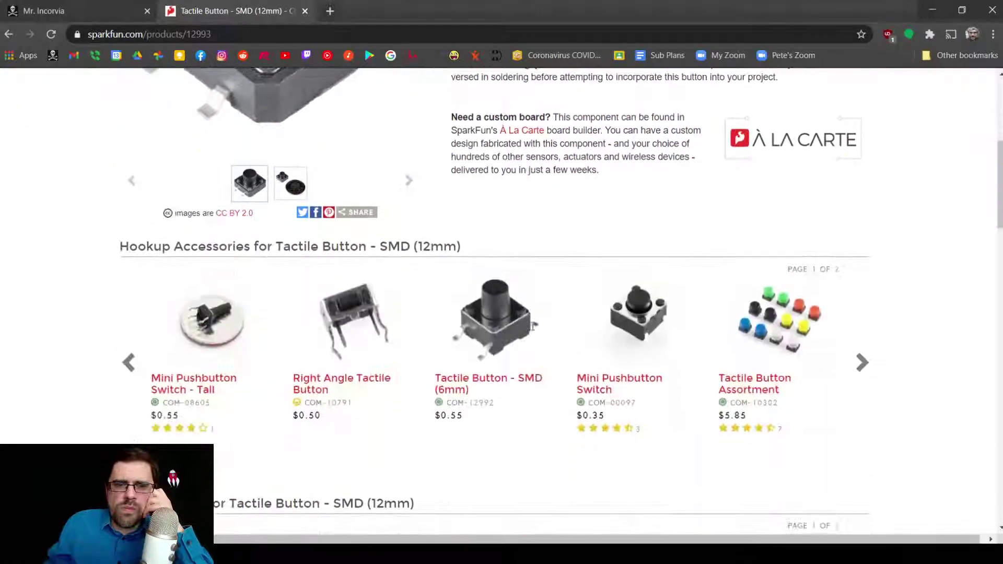
pyautogui.scroll(-3, 533, 331)
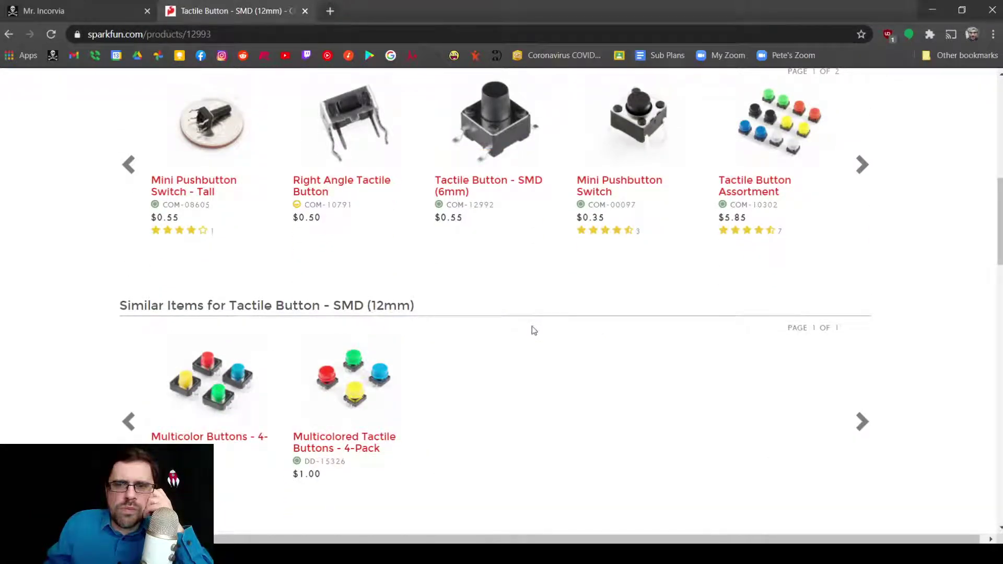
pyautogui.scroll(-4, 533, 330)
pyautogui.scroll(5, 533, 330)
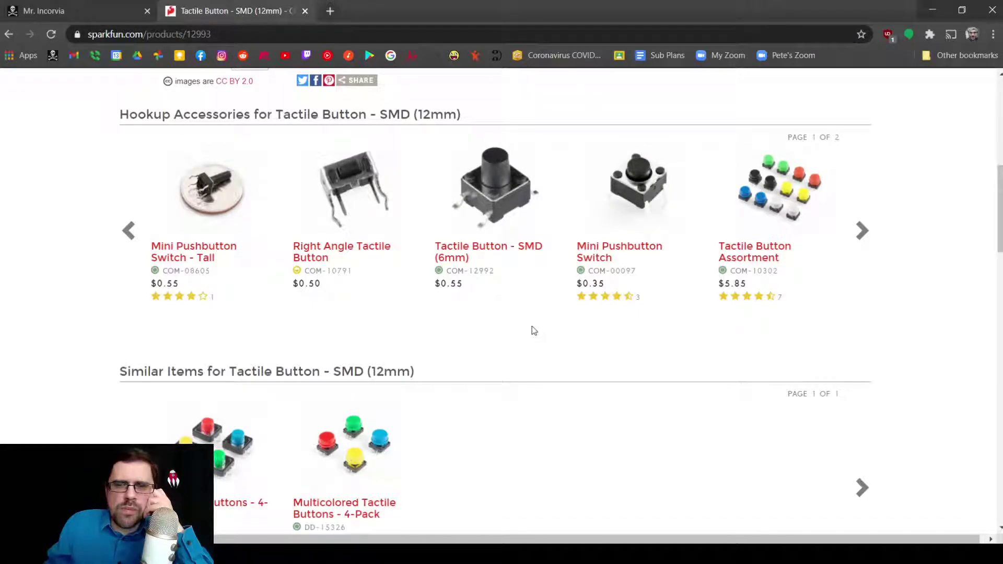
pyautogui.scroll(-7, 533, 331)
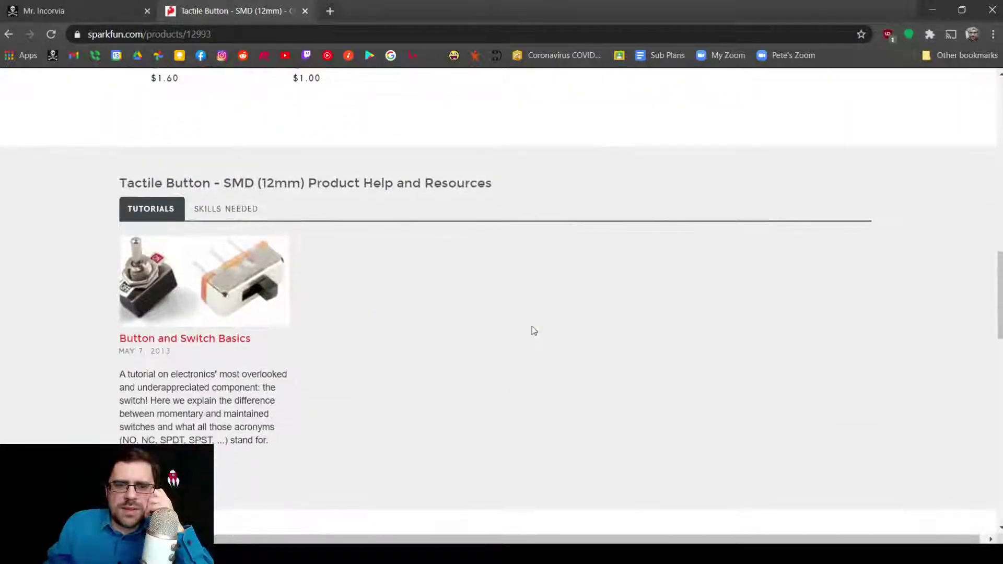
pyautogui.scroll(-4, 533, 330)
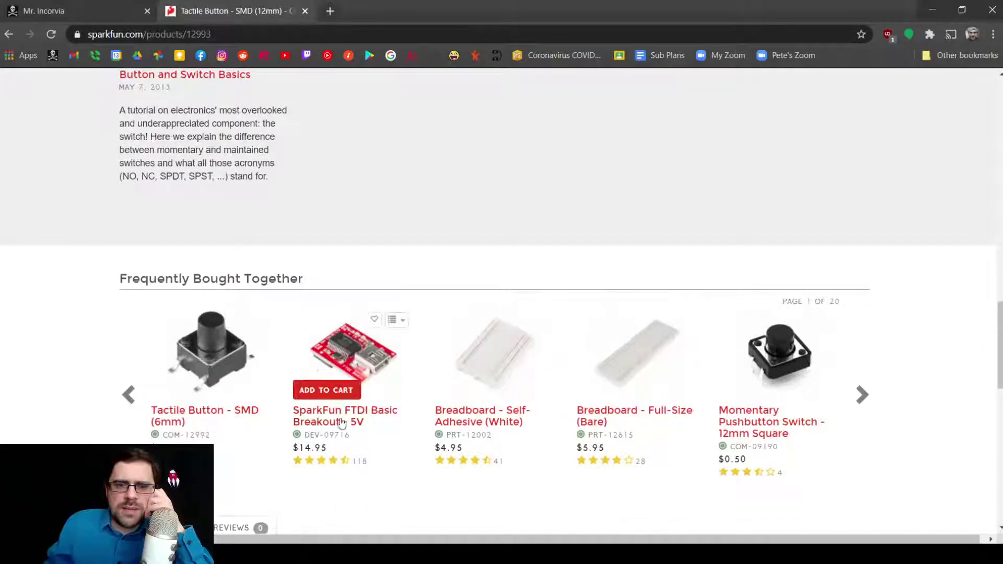
pyautogui.scroll(-1, 512, 338)
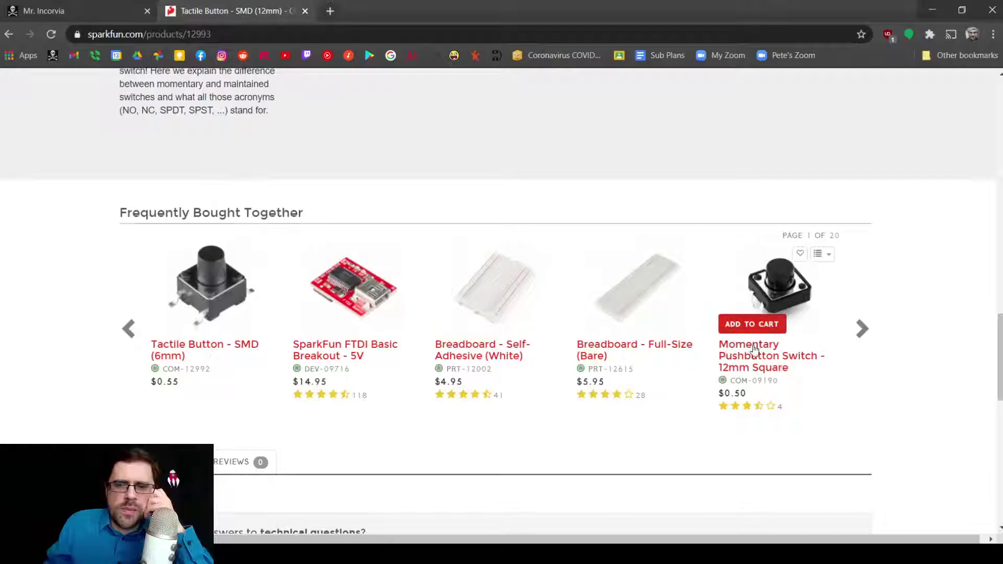
# - Open the Momentary Pushbutton Switch - 12mm Square product and examine its description, scale photos and main photo
pyautogui.click(754, 355)
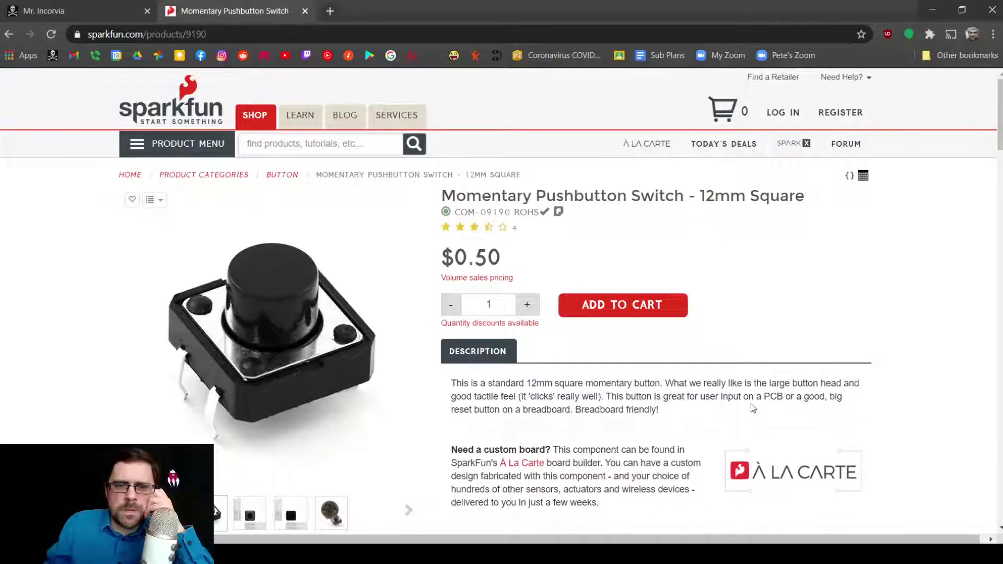
pyautogui.scroll(-1, 752, 408)
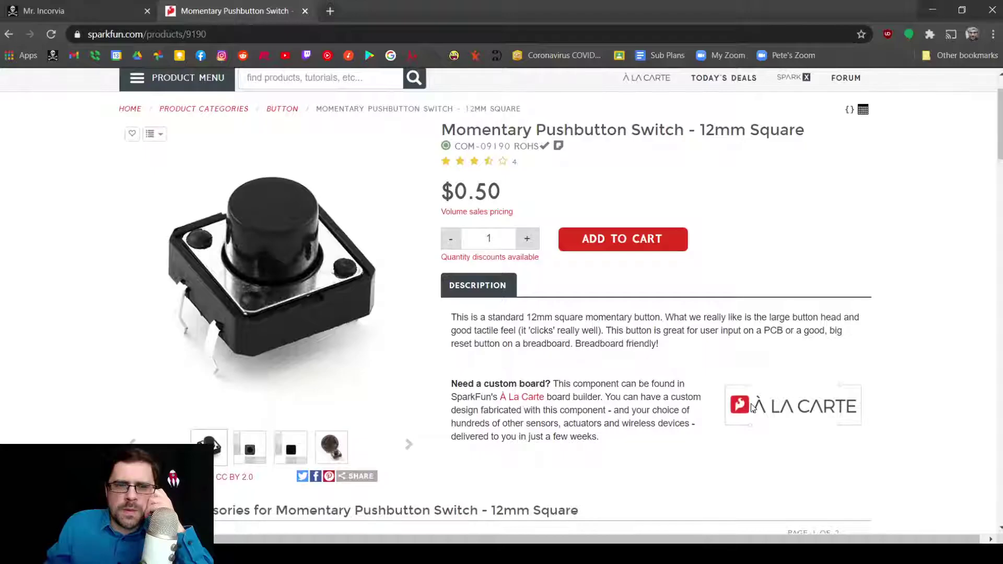
pyautogui.scroll(-1, 751, 403)
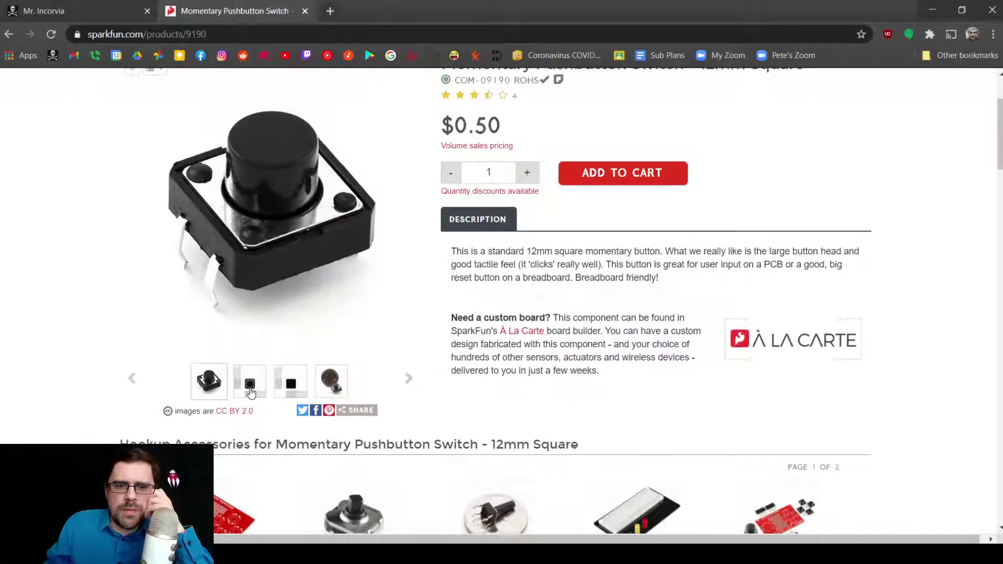
pyautogui.click(251, 392)
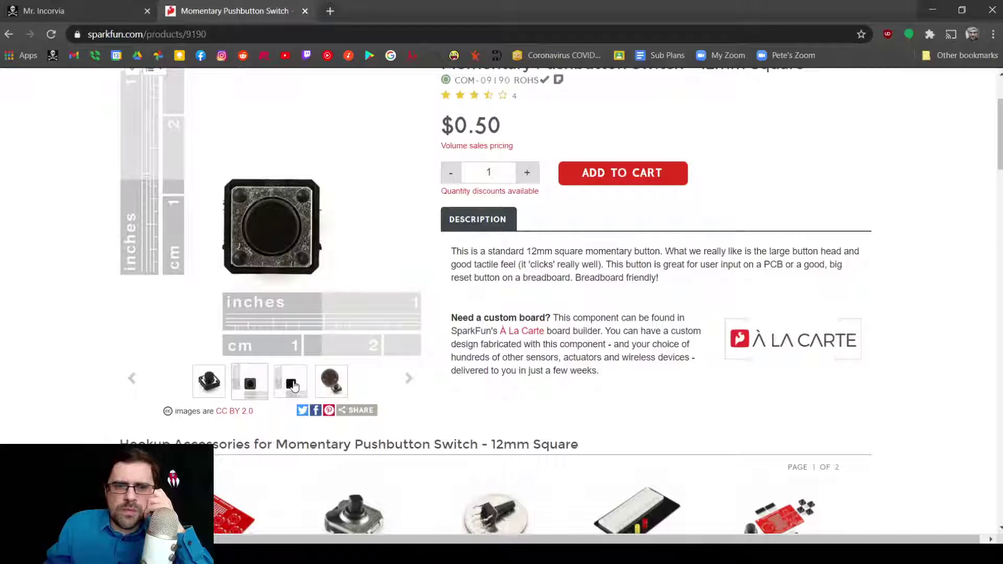
pyautogui.click(293, 385)
pyautogui.scroll(-2, 292, 385)
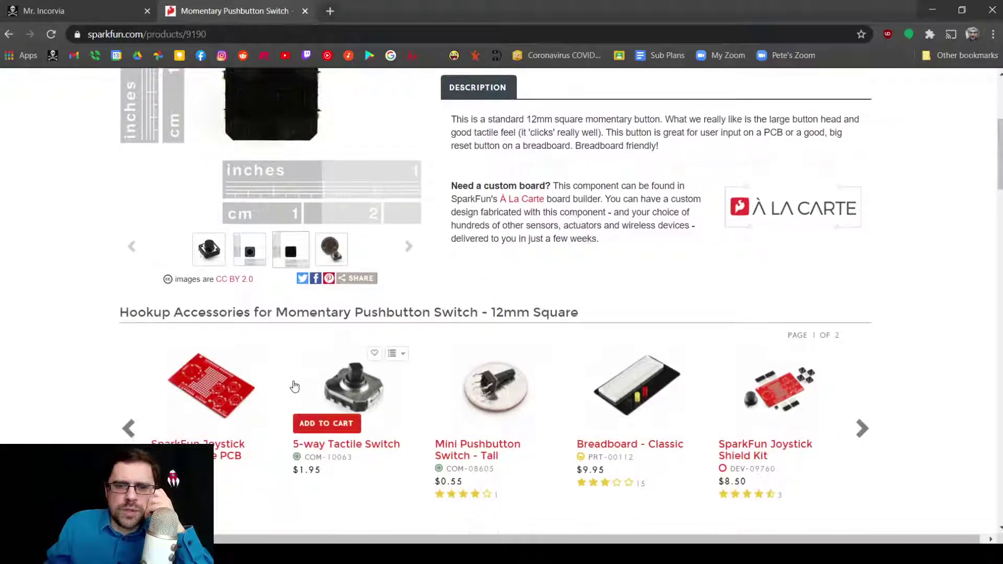
pyautogui.scroll(2, 294, 387)
pyautogui.click(219, 389)
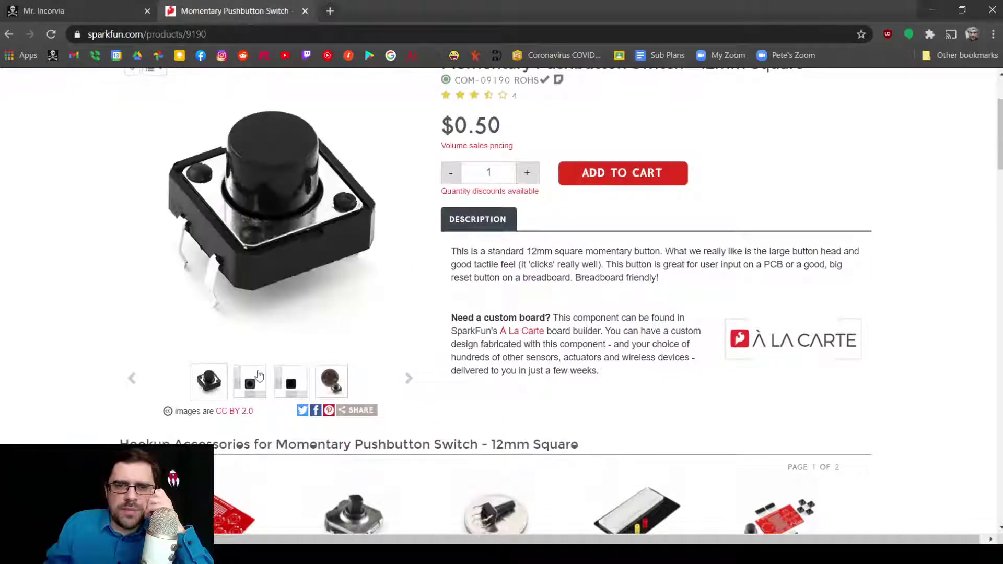
pyautogui.scroll(2, 314, 371)
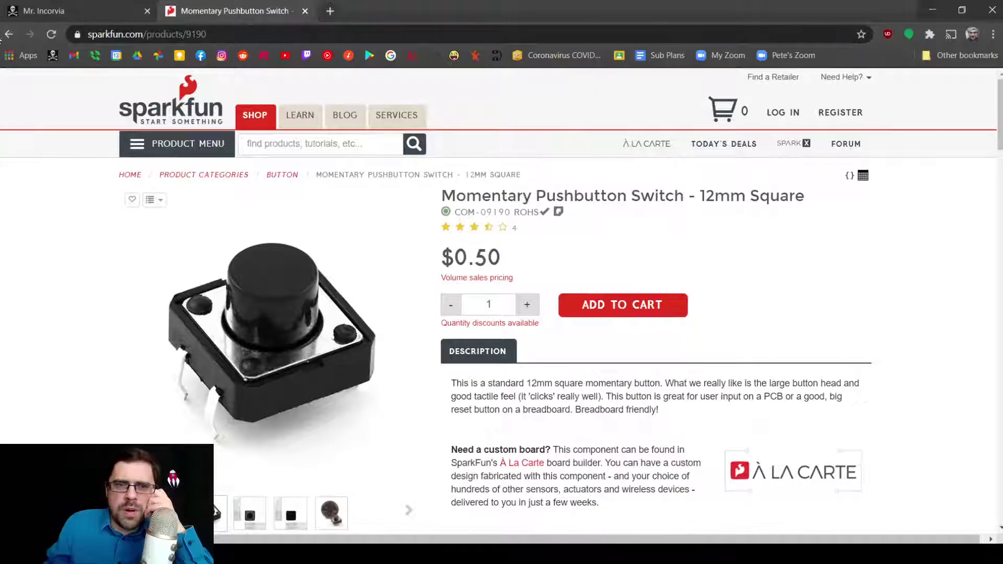
# - Return to the Tactile Button - SMD (12mm) page and open the Tactile Button Assortment from its hookup accessories
pyautogui.click(9, 33)
pyautogui.scroll(8, 209, 201)
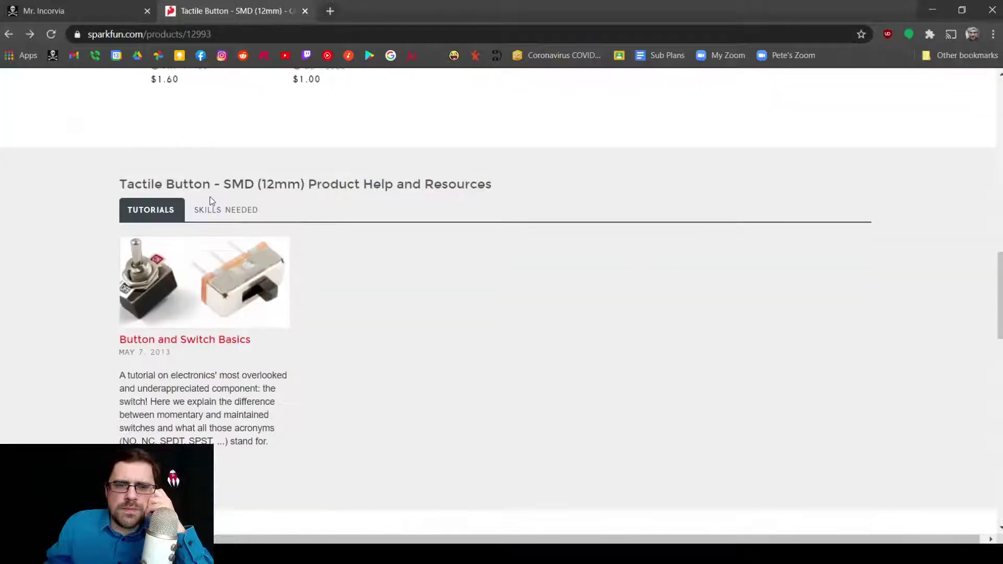
pyautogui.scroll(6, 212, 201)
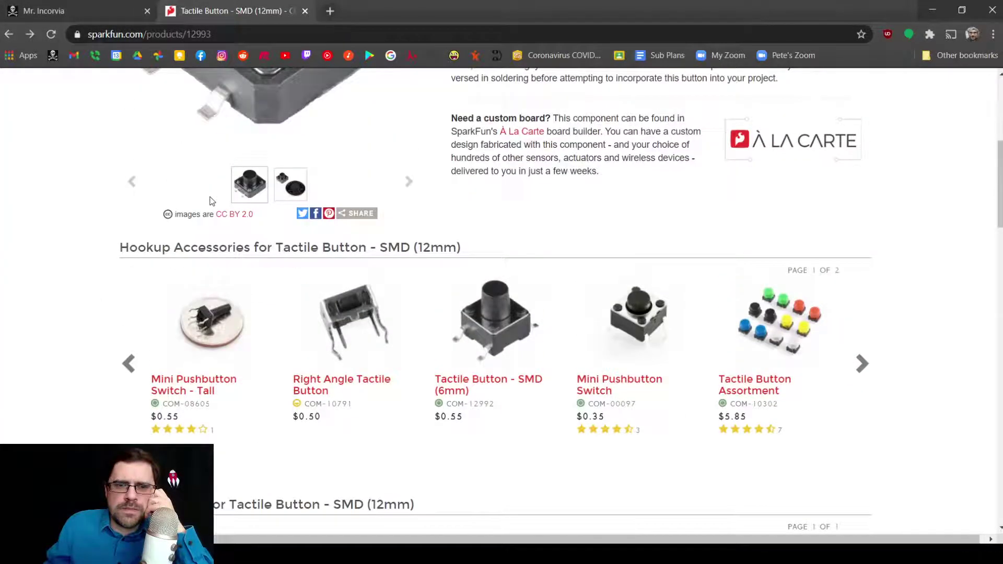
pyautogui.click(742, 384)
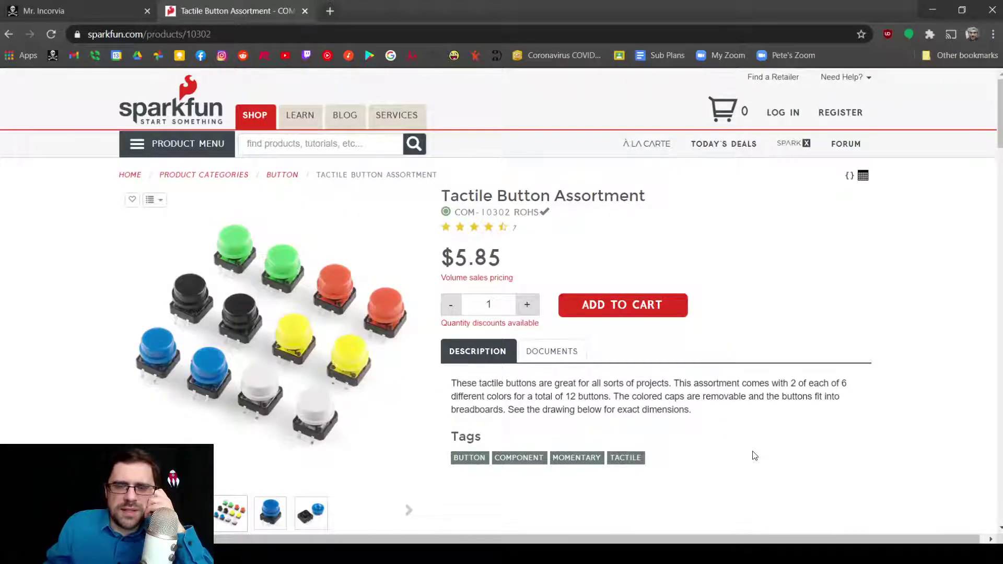
# - Review the Tactile Button Assortment's product details and show its list of documents
pyautogui.scroll(-1, 720, 433)
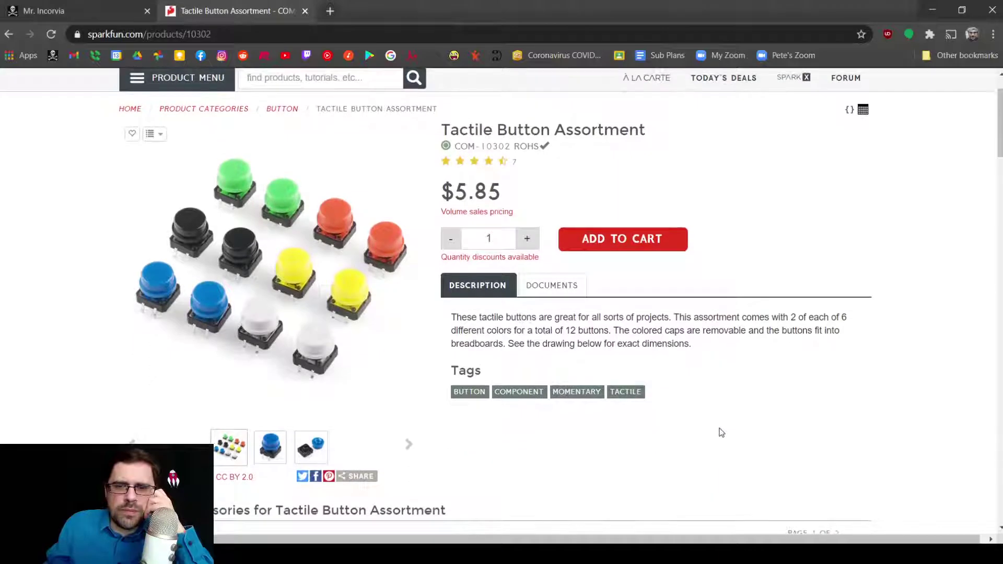
pyautogui.scroll(-1, 721, 432)
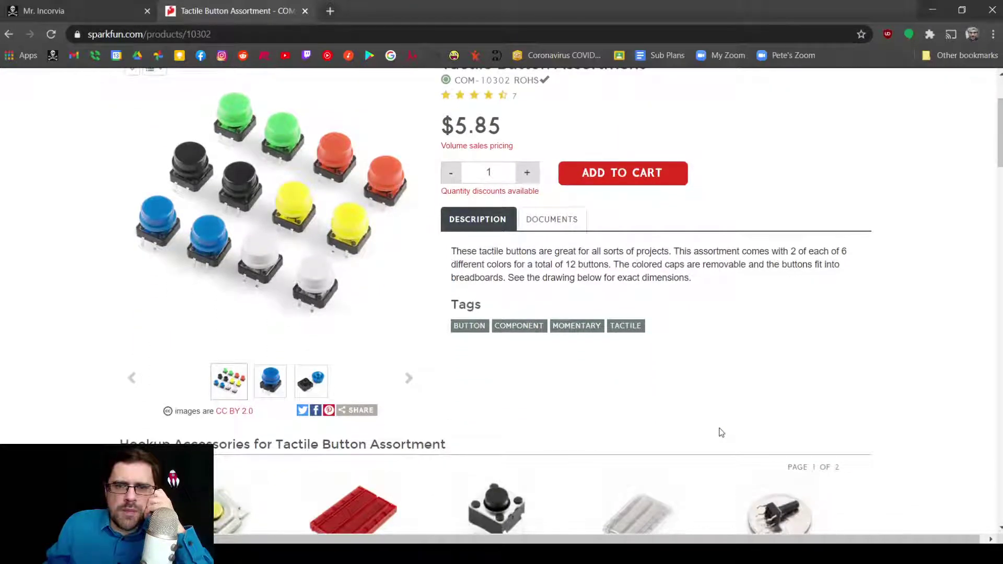
pyautogui.scroll(-2, 721, 433)
pyautogui.scroll(4, 559, 377)
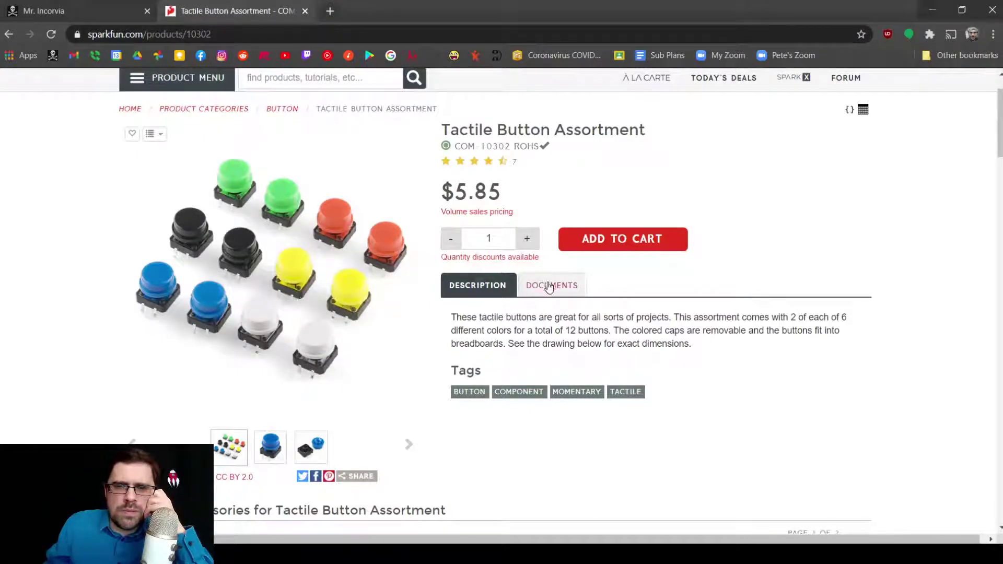
pyautogui.click(549, 287)
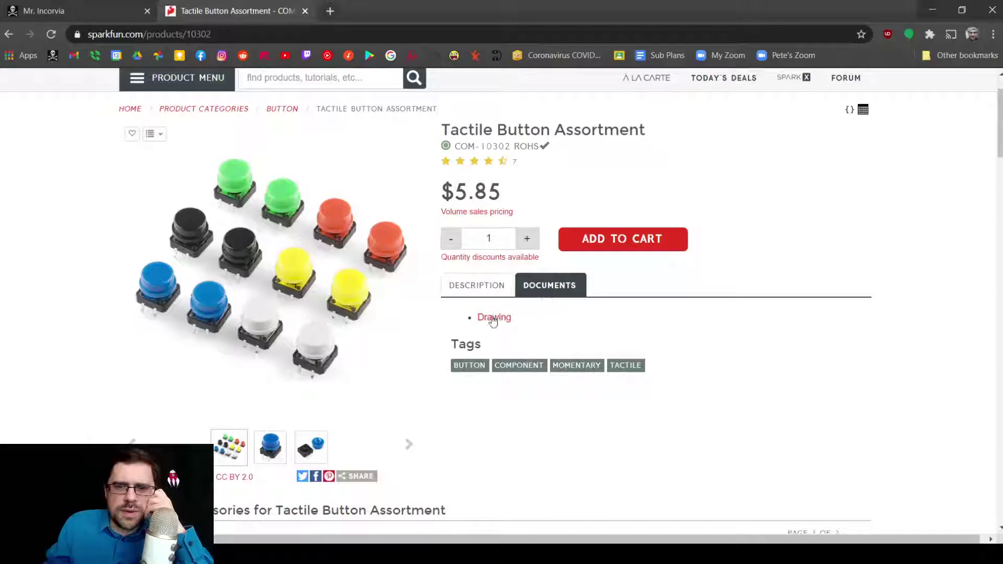
# - Examine the Tactile Button Assortment's drawing, close its page and return to the 12mm pushbutton on the PCB in Fritzing
pyautogui.click(494, 318)
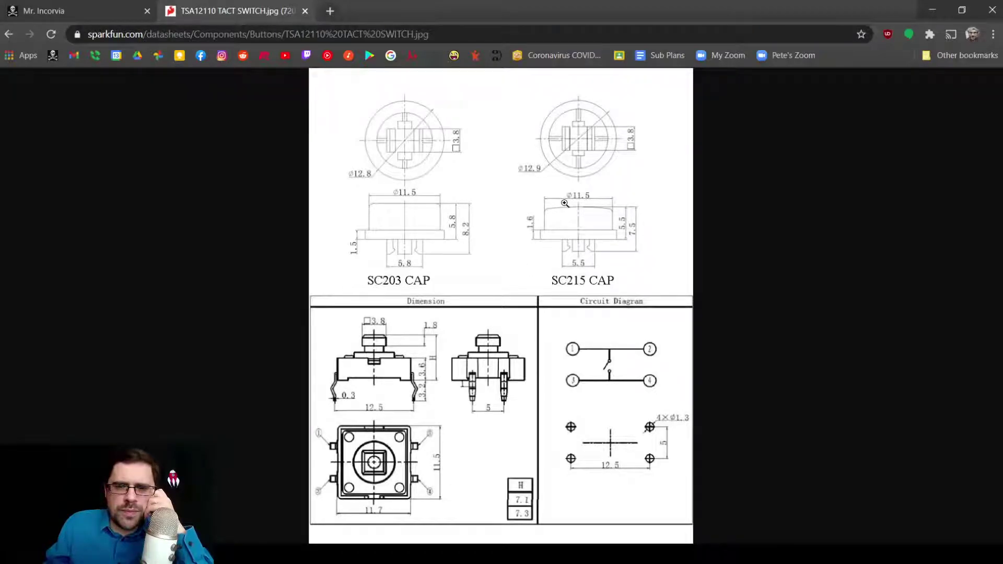
pyautogui.middleClick(253, 13)
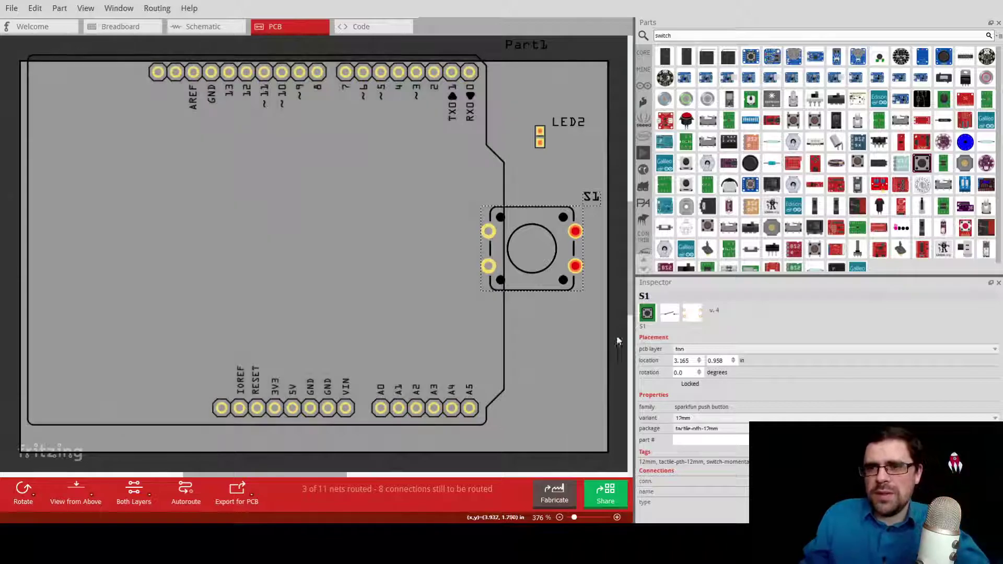
pyautogui.keyDown('ctrl'); pyautogui.scroll(-10, 204, 400); pyautogui.keyUp('ctrl')
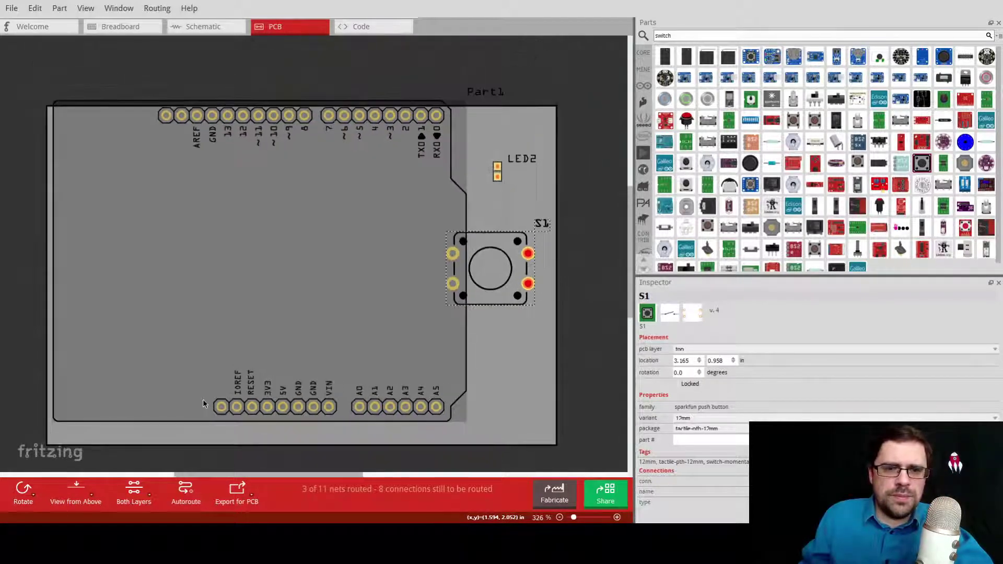
pyautogui.keyDown('ctrl'); pyautogui.scroll(2, 217, 390); pyautogui.keyUp('ctrl')
pyautogui.click(388, 402)
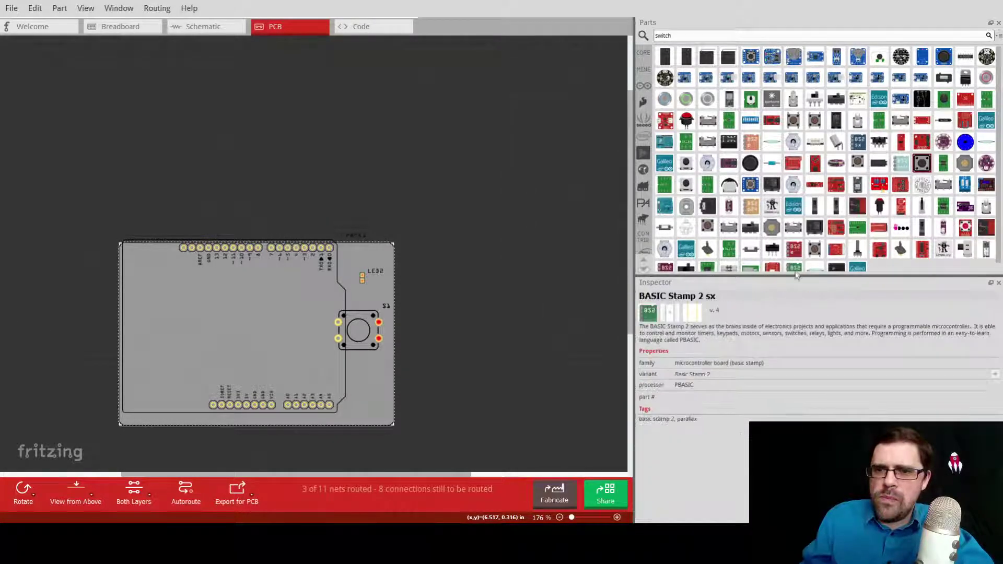
pyautogui.click(365, 335)
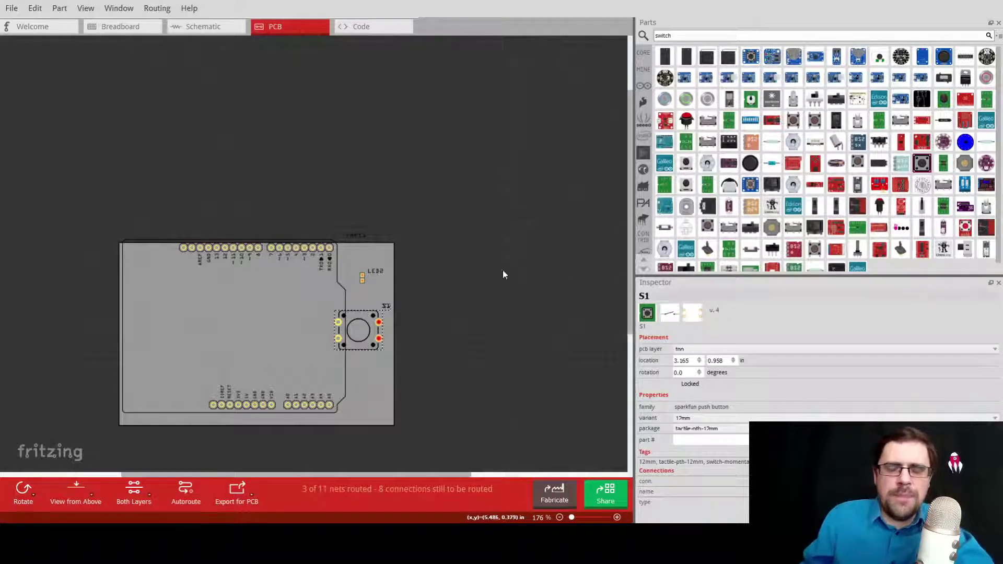
# - Duplicate the 12mm pushbutton in the breadboard view and place both buttons to the left of the Arduino Uno
pyautogui.click(45, 31)
pyautogui.click(121, 26)
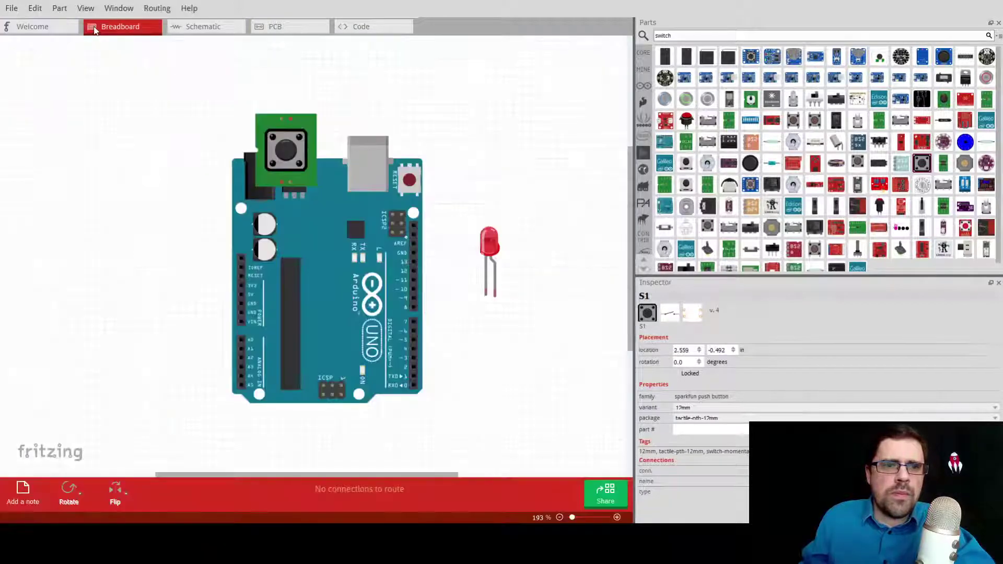
pyautogui.keyDown('alt'); pyautogui.moveTo(295, 156); pyautogui.dragTo(108, 231); pyautogui.keyUp('alt')
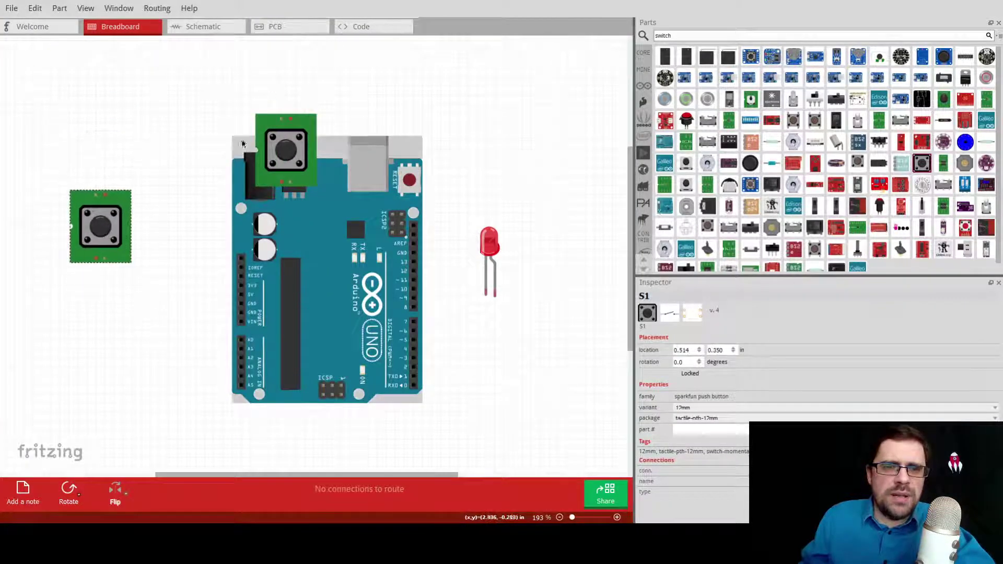
pyautogui.keyDown('alt'); pyautogui.moveTo(262, 136); pyautogui.dragTo(144, 257); pyautogui.keyUp('alt')
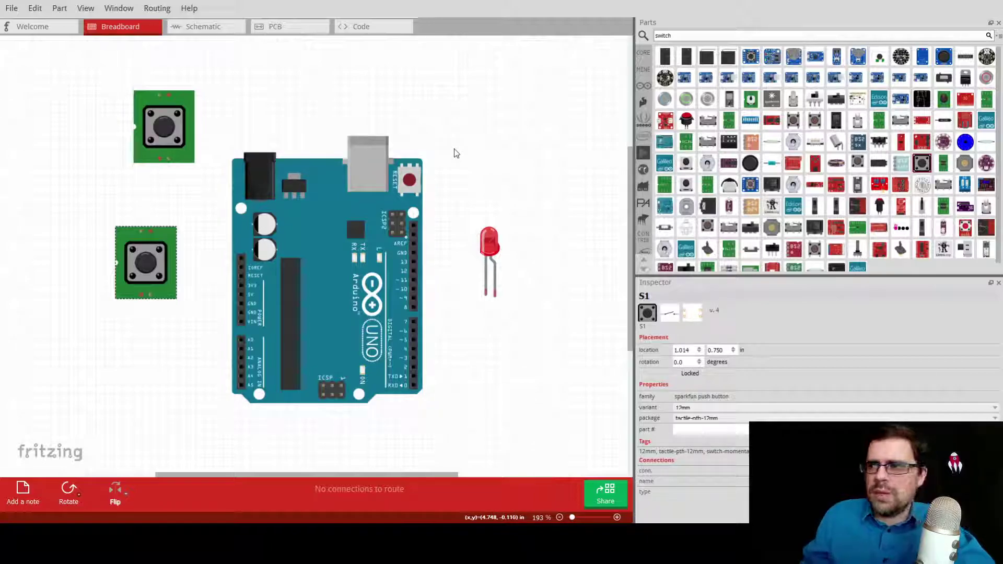
# - Move both pushbuttons in the PCB view off the board into the empty area to its right
pyautogui.click(269, 26)
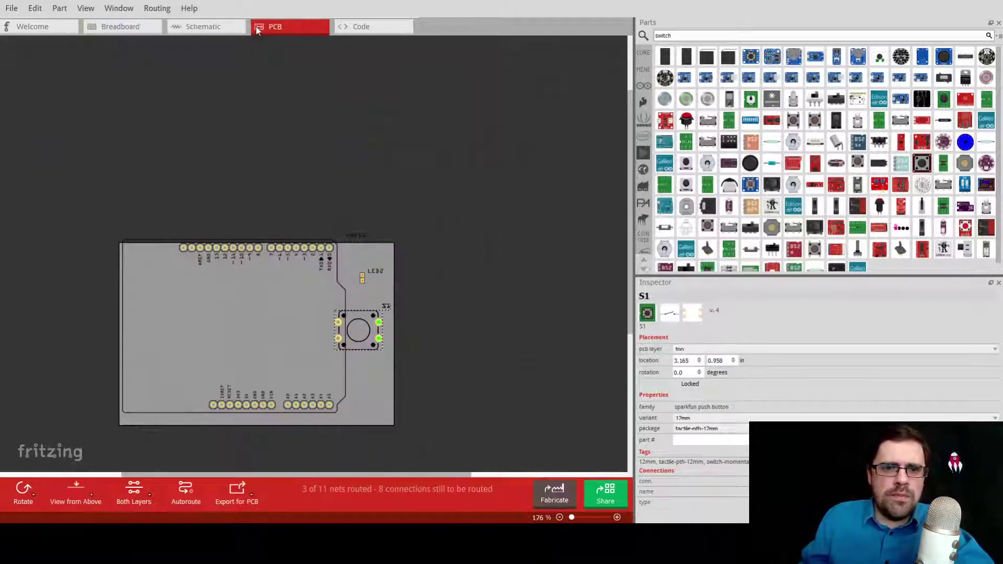
pyautogui.moveTo(364, 348); pyautogui.dragTo(462, 236)
pyautogui.moveTo(464, 345); pyautogui.dragTo(445, 364)
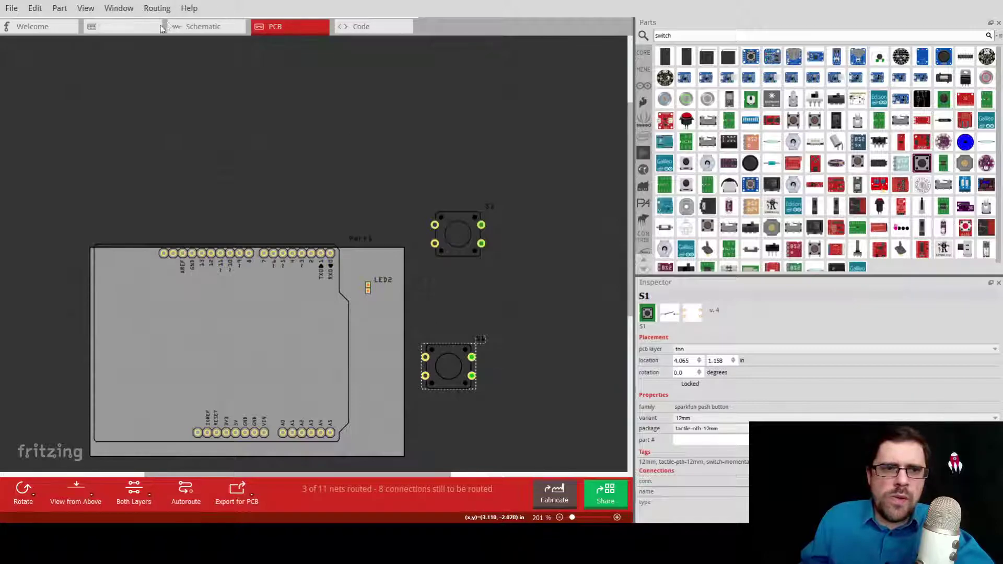
pyautogui.click(145, 30)
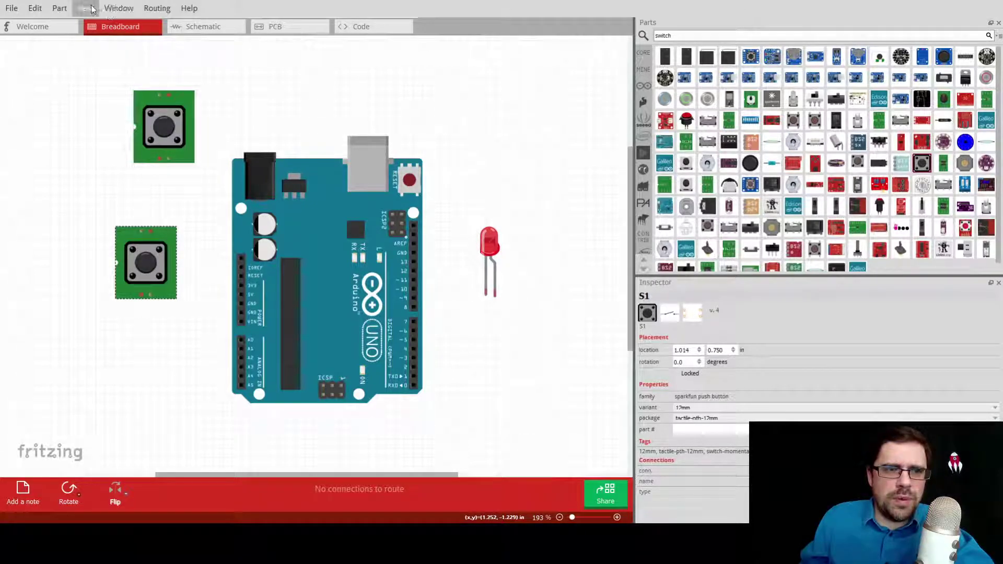
pyautogui.click(61, 9)
pyautogui.click(67, 30)
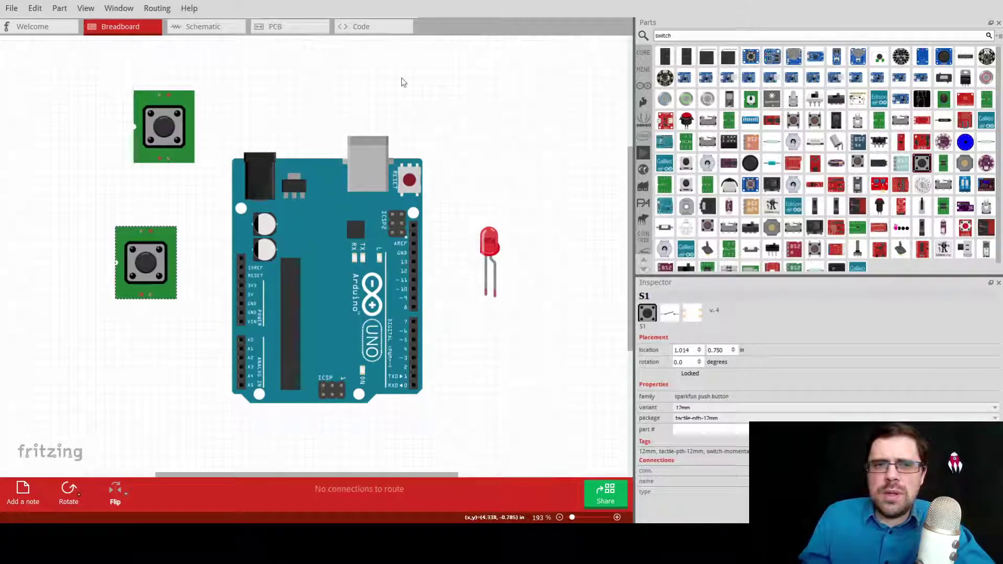
# - Enlarge the PCB to about 144.7 × 104.8 mm around the pushbuttons and move the Arduino Uno toward its upper part
pyautogui.click(275, 27)
pyautogui.click(341, 163)
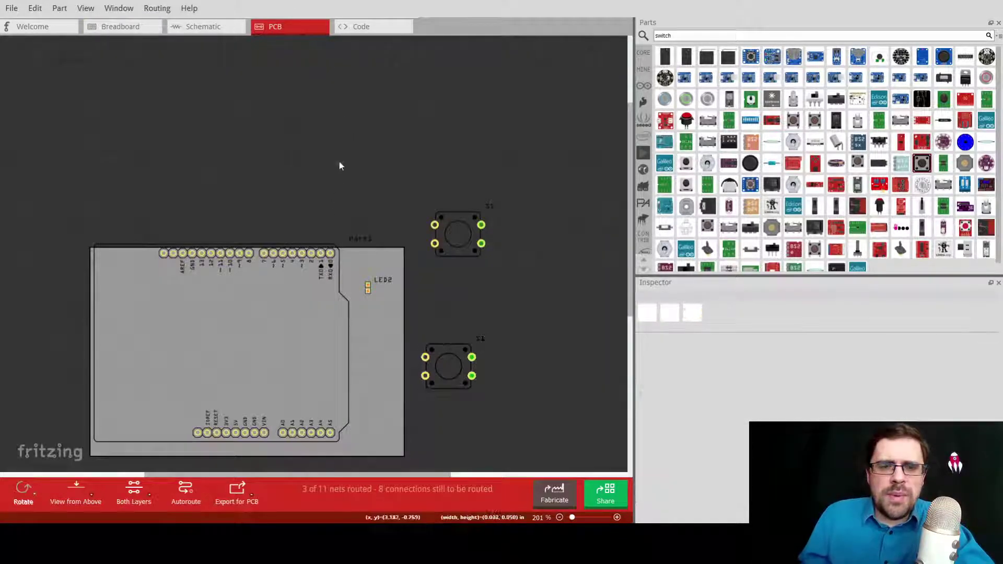
pyautogui.click(381, 335)
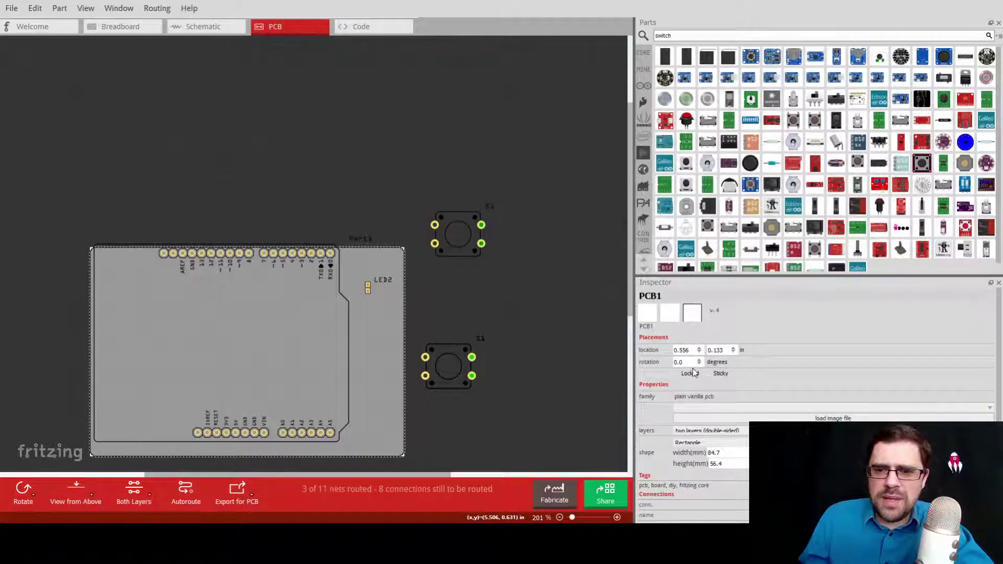
pyautogui.doubleClick(720, 454)
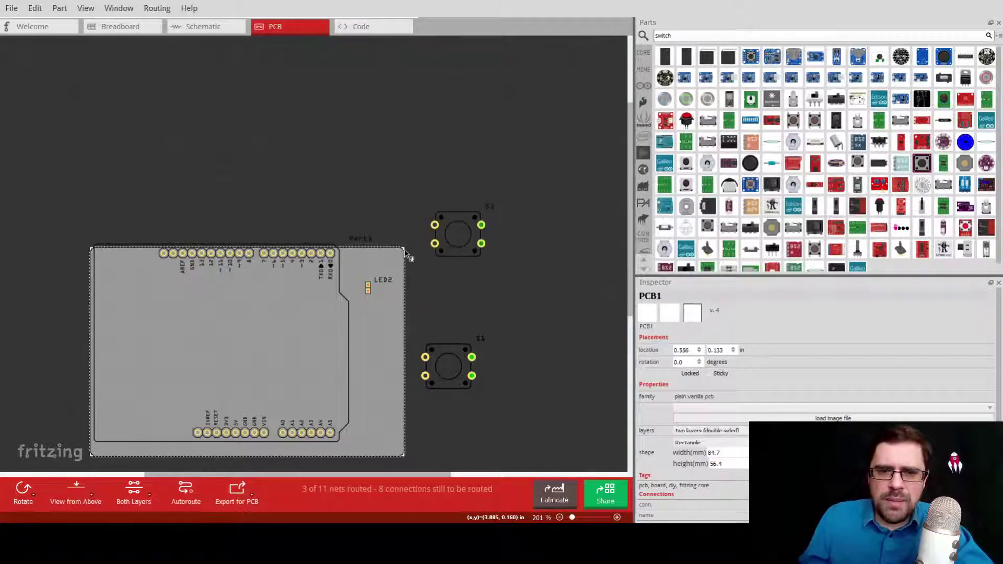
pyautogui.moveTo(406, 253); pyautogui.dragTo(627, 67)
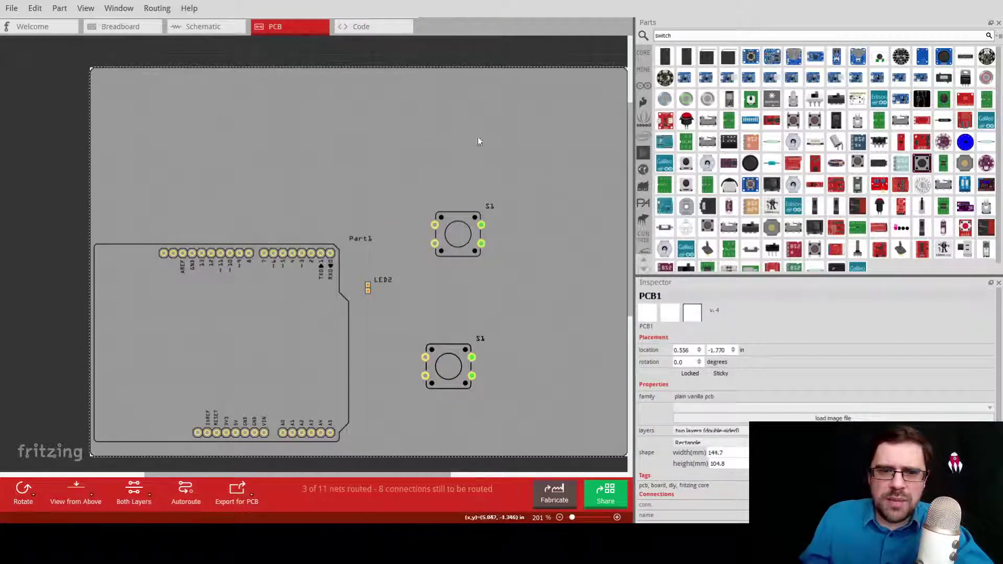
pyautogui.moveTo(186, 363); pyautogui.dragTo(227, 252)
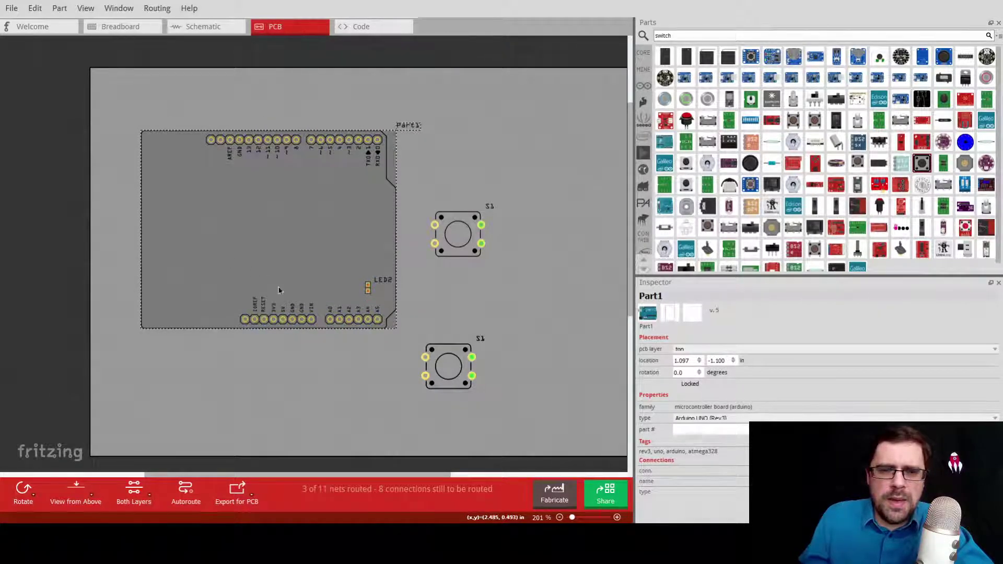
# - Add a third pushbutton by duplicating one on the PCB and arrange the three buttons in a row below the Arduino
pyautogui.click(448, 365)
pyautogui.keyDown('alt'); pyautogui.moveTo(448, 365); pyautogui.dragTo(307, 403); pyautogui.keyUp('alt')
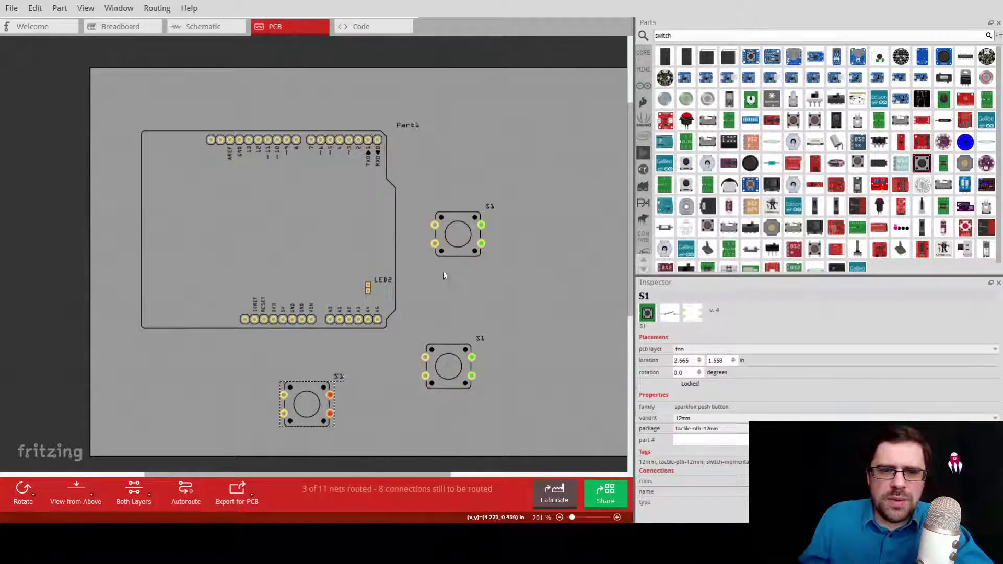
pyautogui.moveTo(459, 240); pyautogui.dragTo(411, 413)
pyautogui.moveTo(448, 366); pyautogui.dragTo(524, 376)
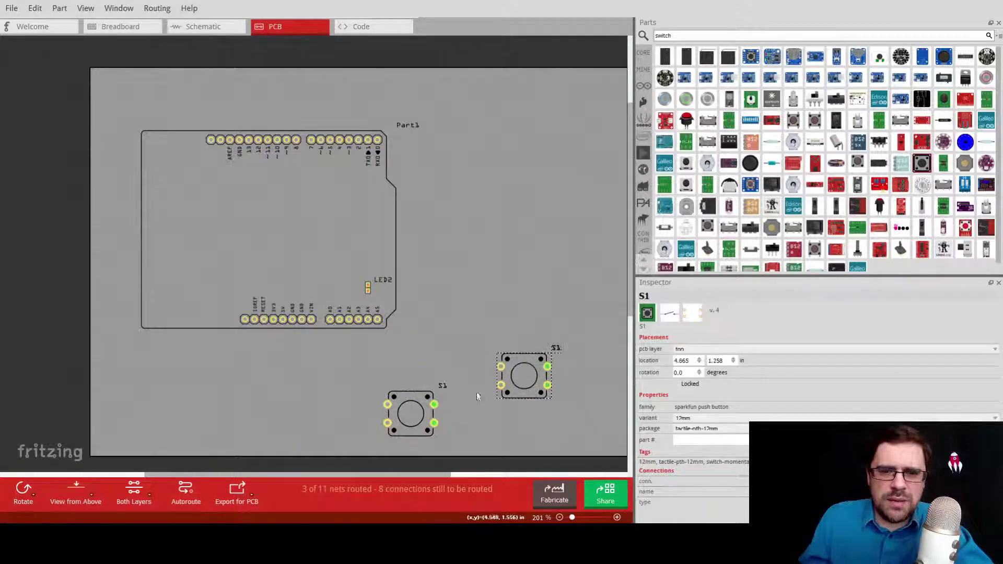
pyautogui.moveTo(411, 416); pyautogui.dragTo(268, 397)
pyautogui.moveTo(525, 385); pyautogui.dragTo(403, 413)
pyautogui.click(482, 378)
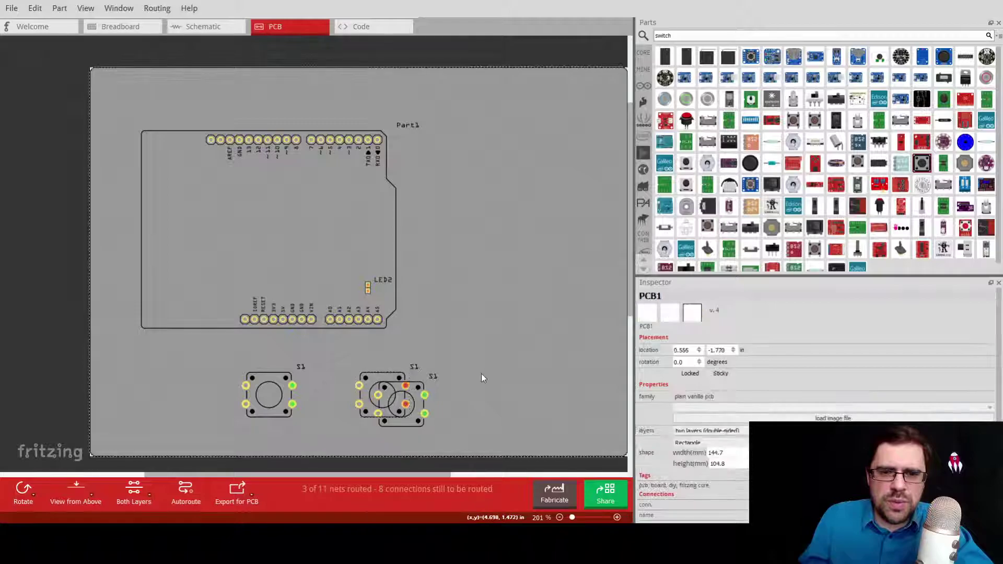
pyautogui.click(399, 405)
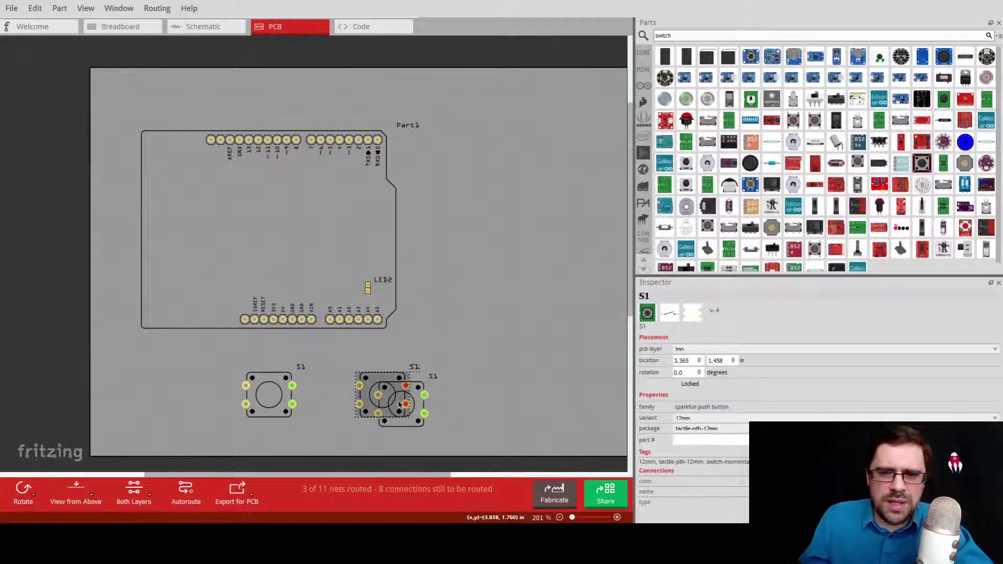
pyautogui.moveTo(391, 406); pyautogui.dragTo(476, 397)
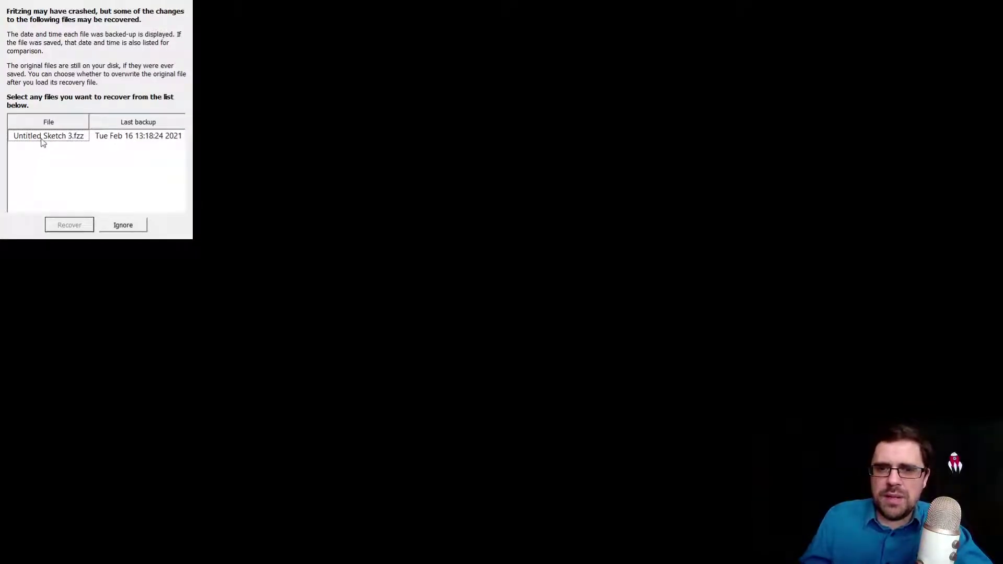
# - Ignore the recovery of the backed-up file Untitled Sketch 3.fzz and continue with a fresh sketch
pyautogui.click(42, 139)
pyautogui.click(128, 226)
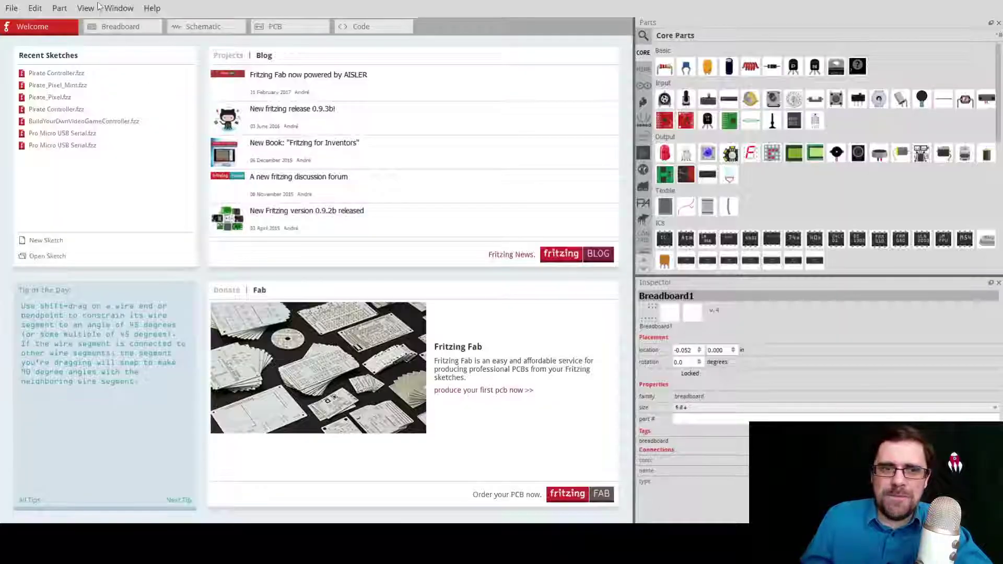
# - Place a red LED near the upper-right corner of the new sketch's PCB and add an Arduino Uno (Rev3)
pyautogui.click(268, 29)
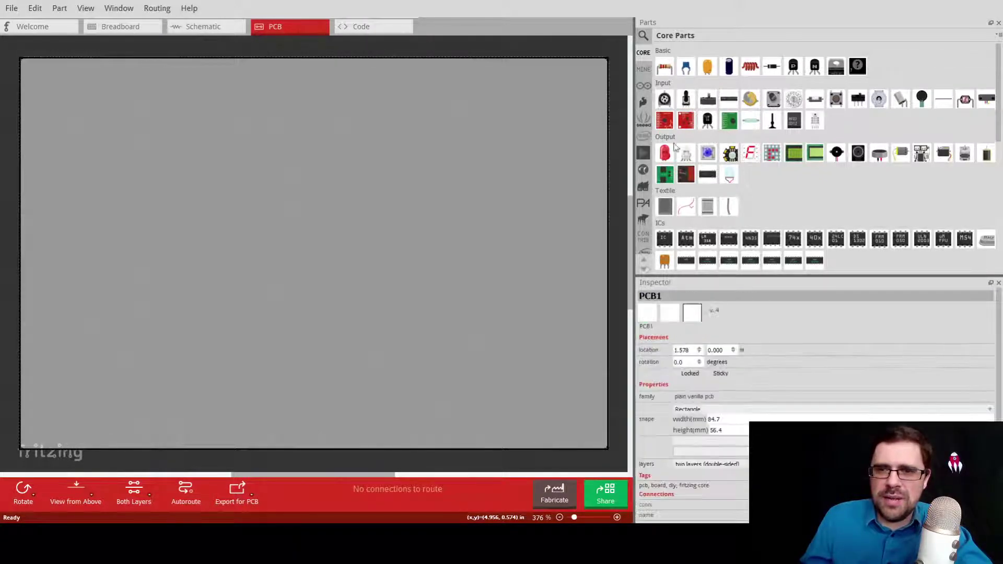
pyautogui.moveTo(665, 153); pyautogui.dragTo(554, 177)
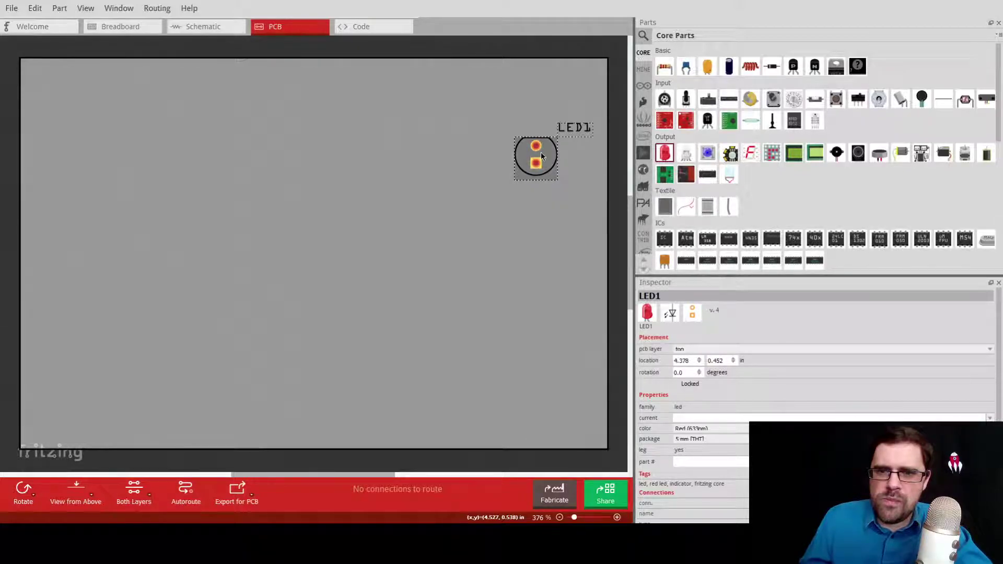
pyautogui.scroll(-1, 698, 167)
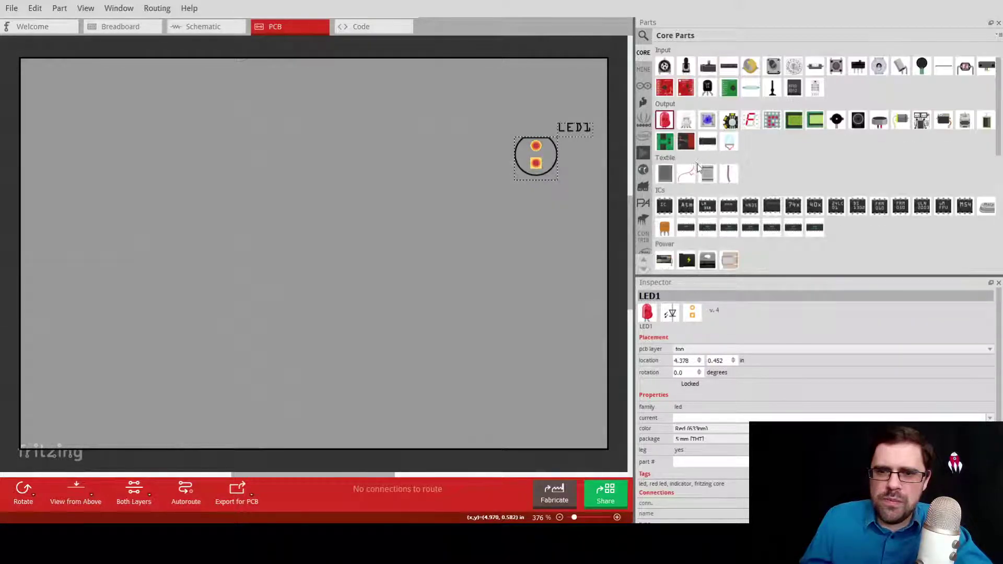
pyautogui.scroll(-2, 698, 167)
pyautogui.moveTo(665, 230)
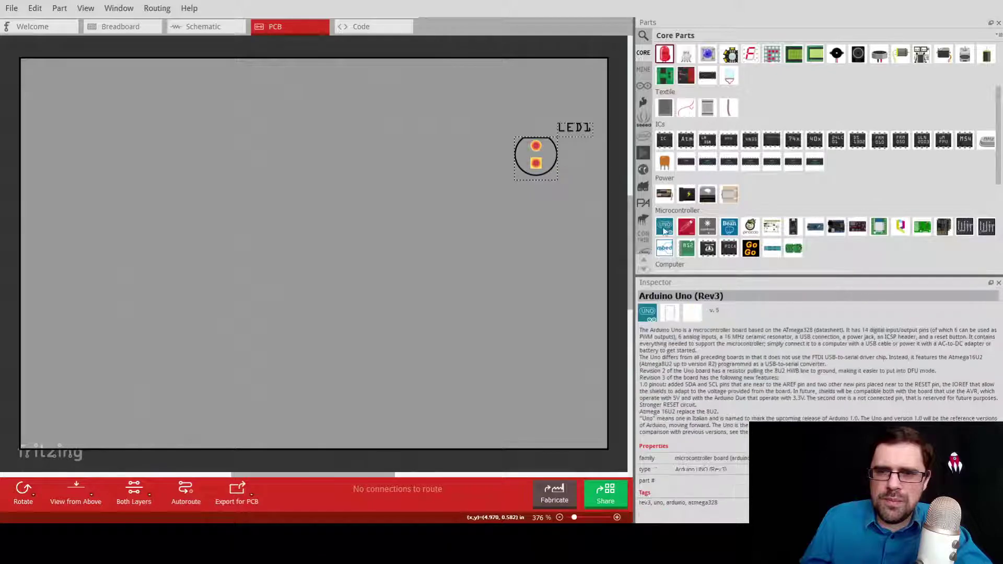
pyautogui.moveTo(665, 231); pyautogui.dragTo(106, 126)
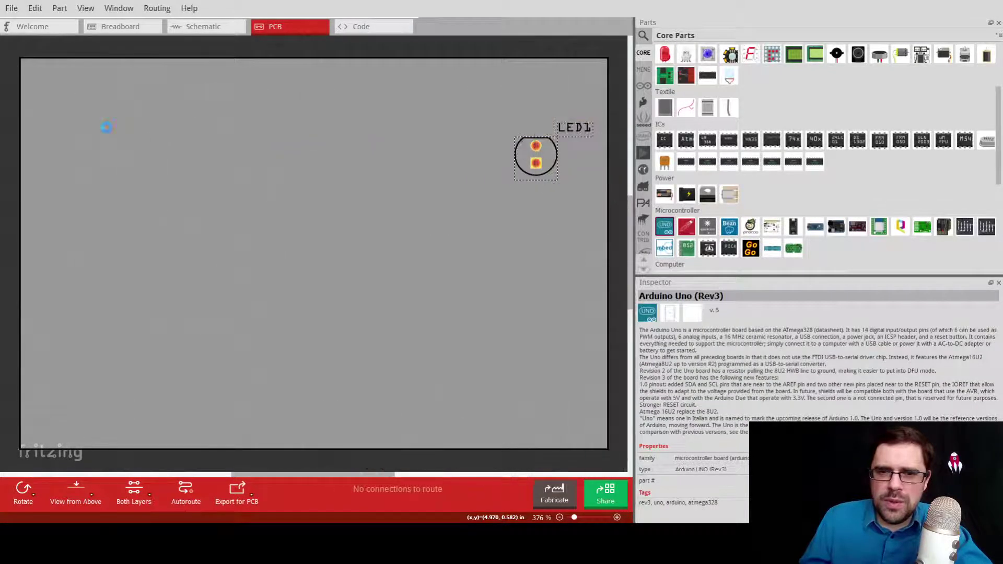
pyautogui.keyDown('ctrl'); pyautogui.scroll(-5, 544, 325); pyautogui.keyUp('ctrl')
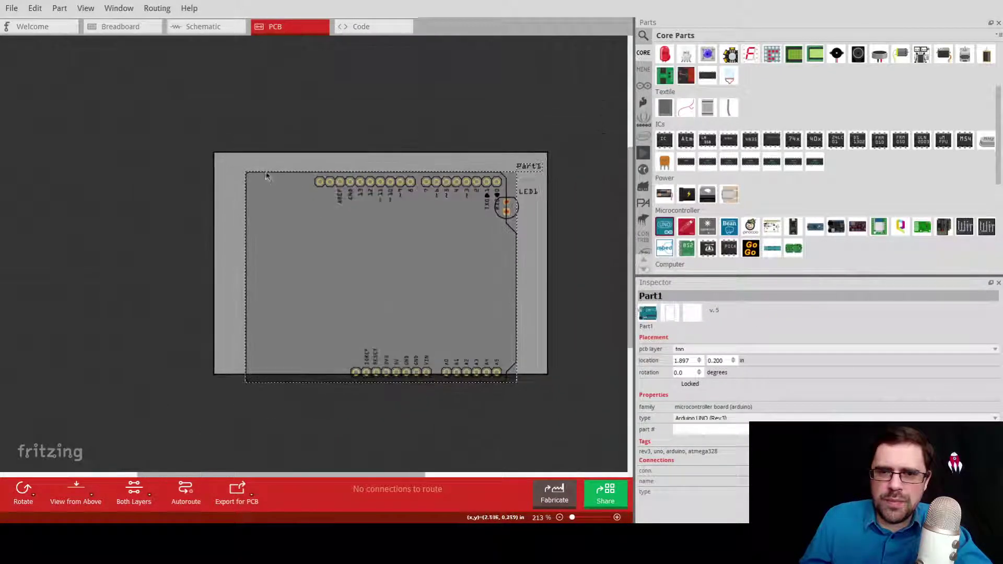
# - Enlarge the PCB to about 118 × 84.9 mm and move the Arduino Uno into its upper-left area
pyautogui.click(244, 163)
pyautogui.moveTo(215, 152); pyautogui.dragTo(83, 40)
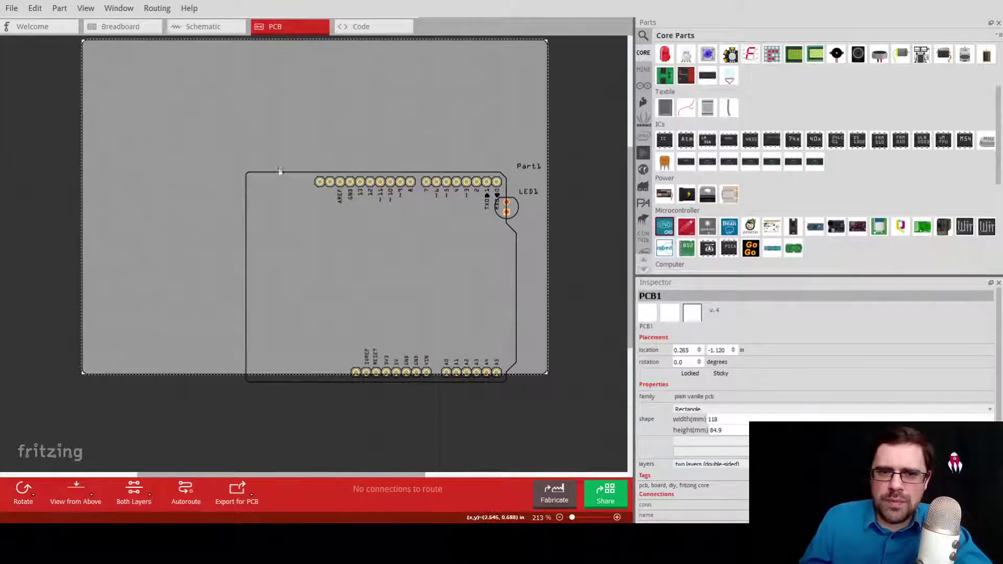
pyautogui.moveTo(344, 264); pyautogui.dragTo(214, 155)
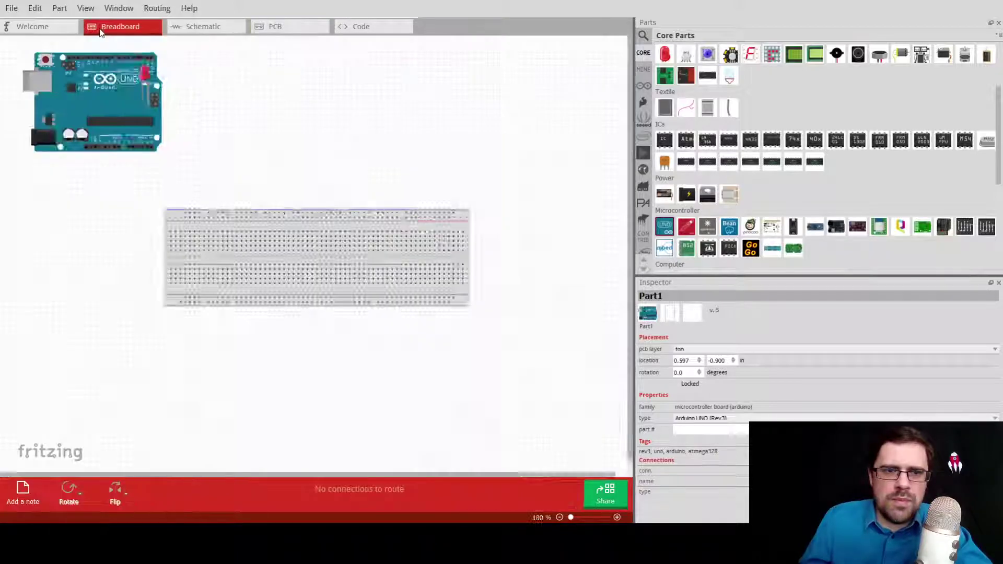
# - Move the Arduino Uno clear of the LED in the breadboard view and delete the breadboard
pyautogui.click(104, 27)
pyautogui.moveTo(135, 119); pyautogui.dragTo(368, 159)
pyautogui.click(391, 291)
pyautogui.press('Delete')
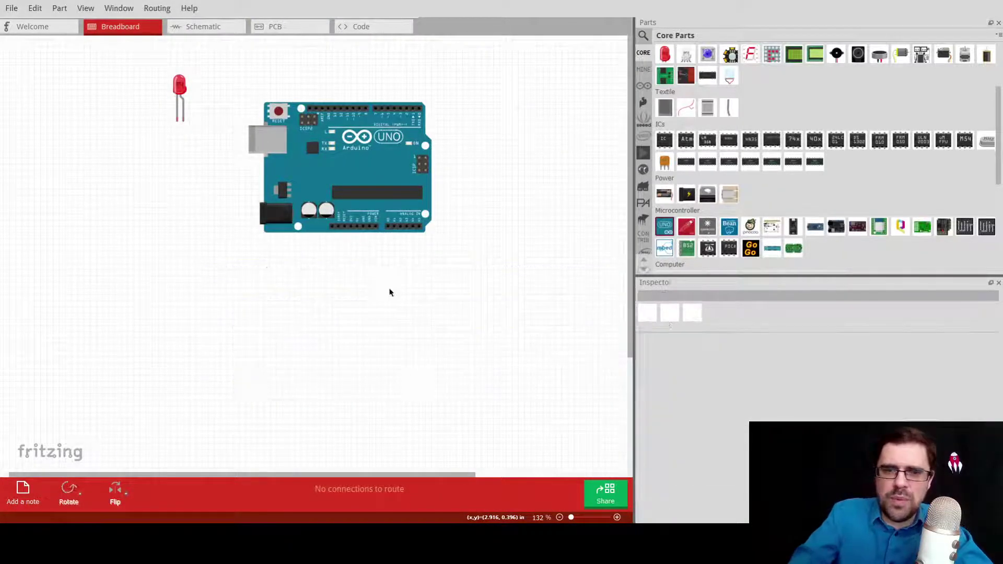
# - Return to the PCB view and search the parts library for "led" to examine the available LED parts
pyautogui.click(275, 26)
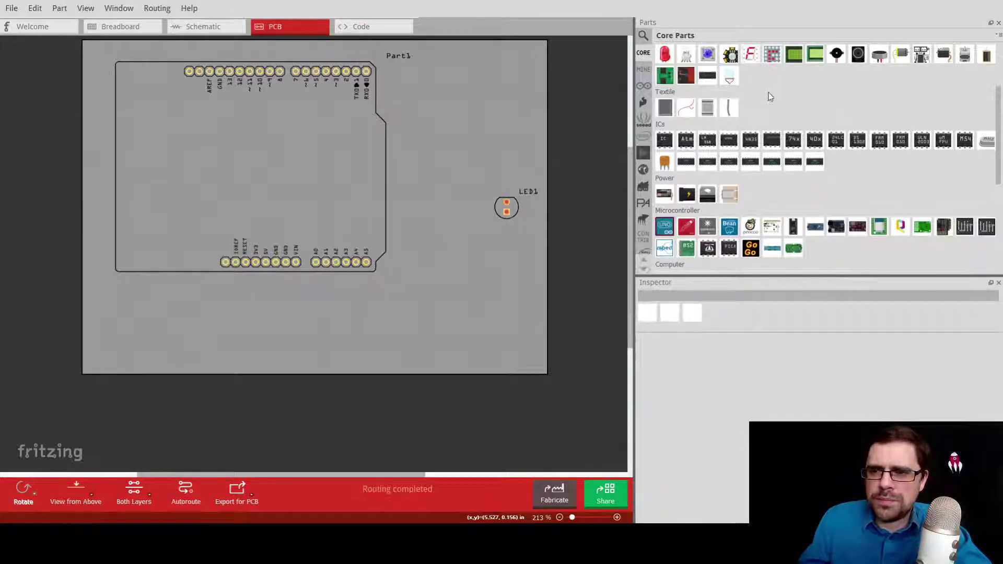
pyautogui.scroll(5, 770, 96)
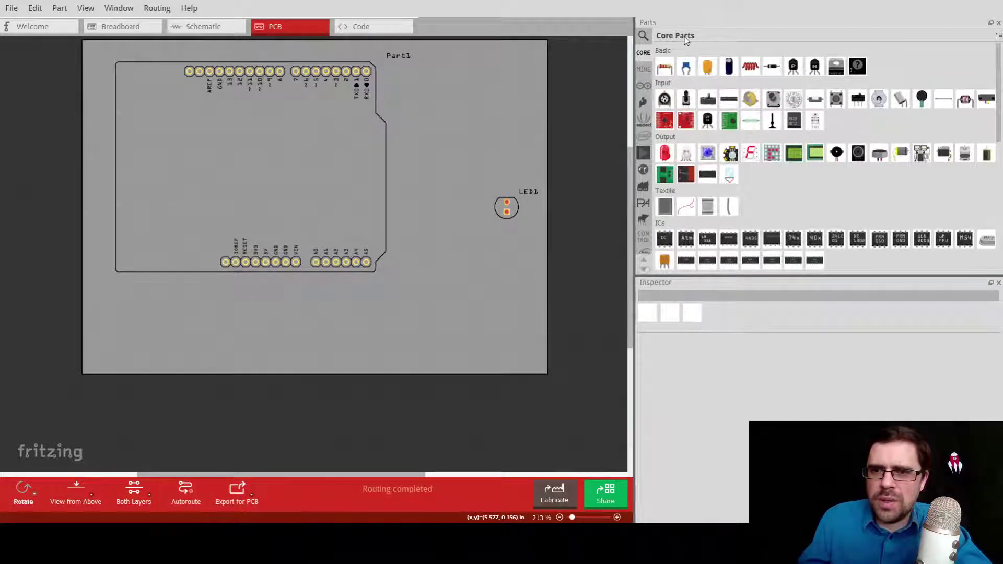
pyautogui.click(643, 36)
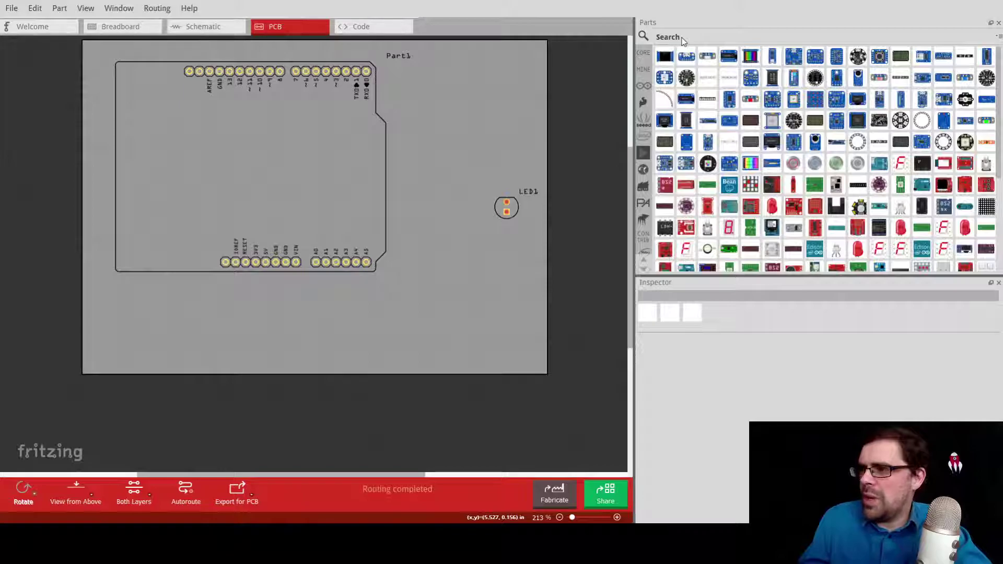
pyautogui.click(683, 38)
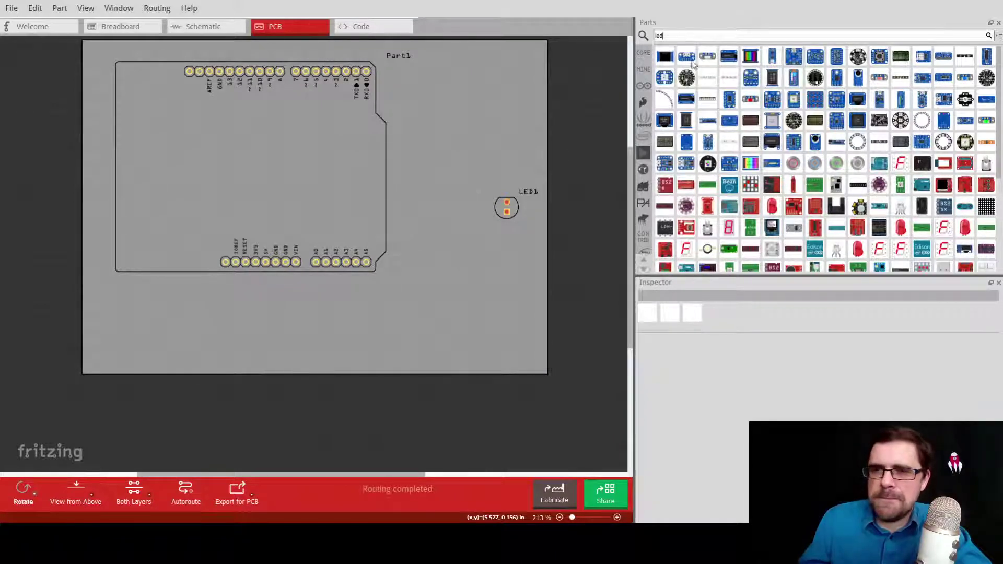
pyautogui.moveTo(773, 207)
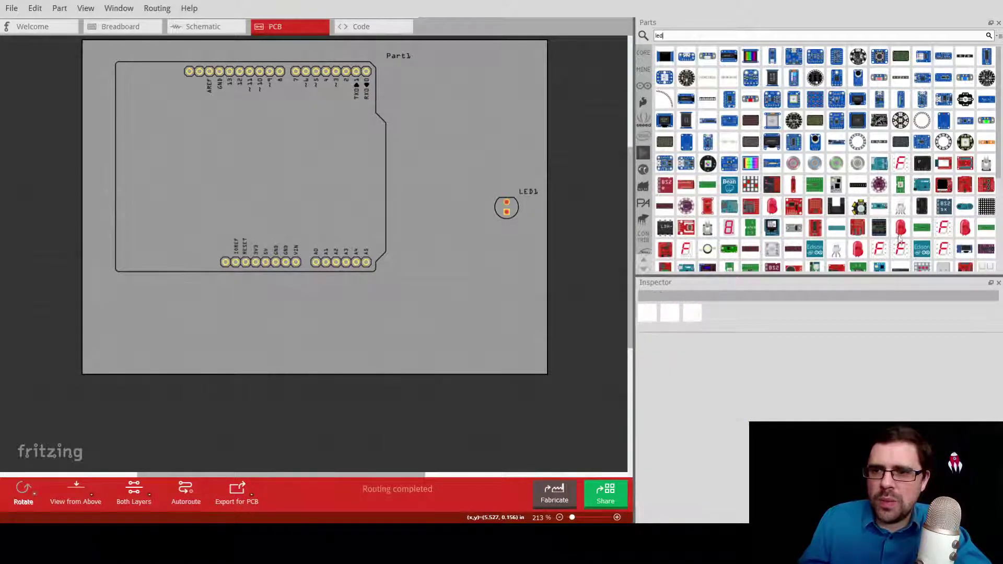
pyautogui.moveTo(900, 229)
pyautogui.moveTo(965, 228)
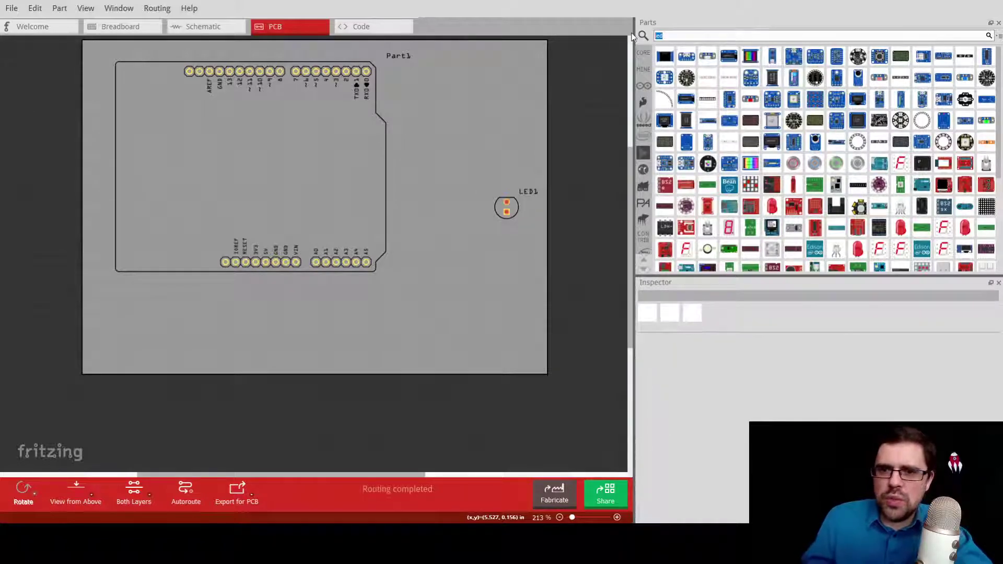
# - Find the 12mm SWITCH-MOMENTARY-2 pushbutton by searching for "switch" and place it in the PCB's lower-left corner
pyautogui.write('switch')
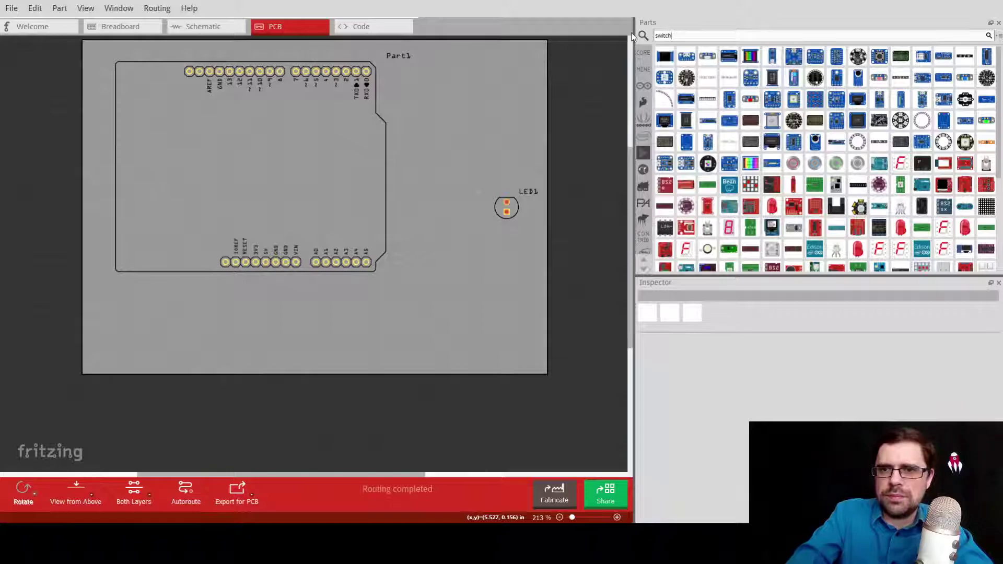
pyautogui.press('Return')
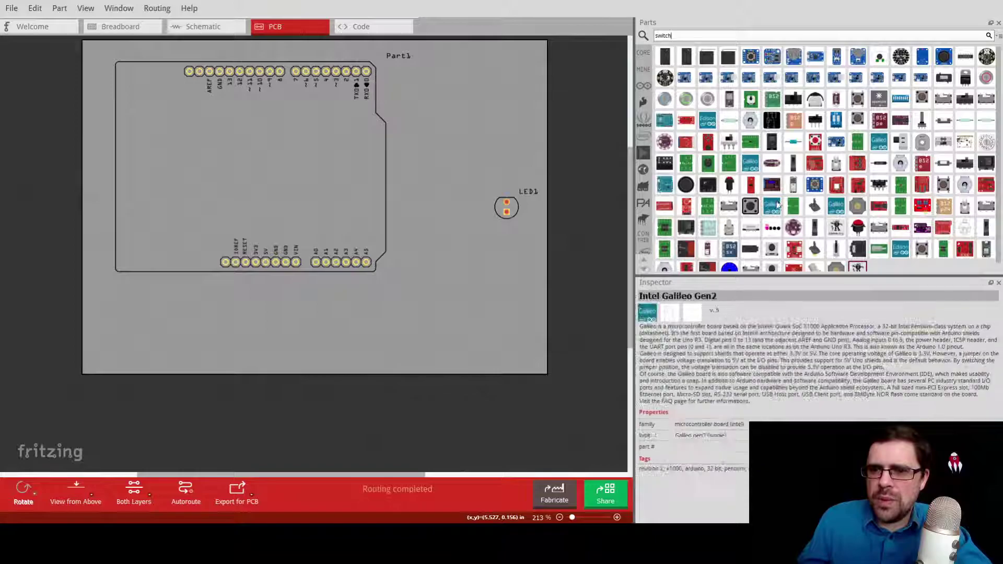
pyautogui.click(752, 206)
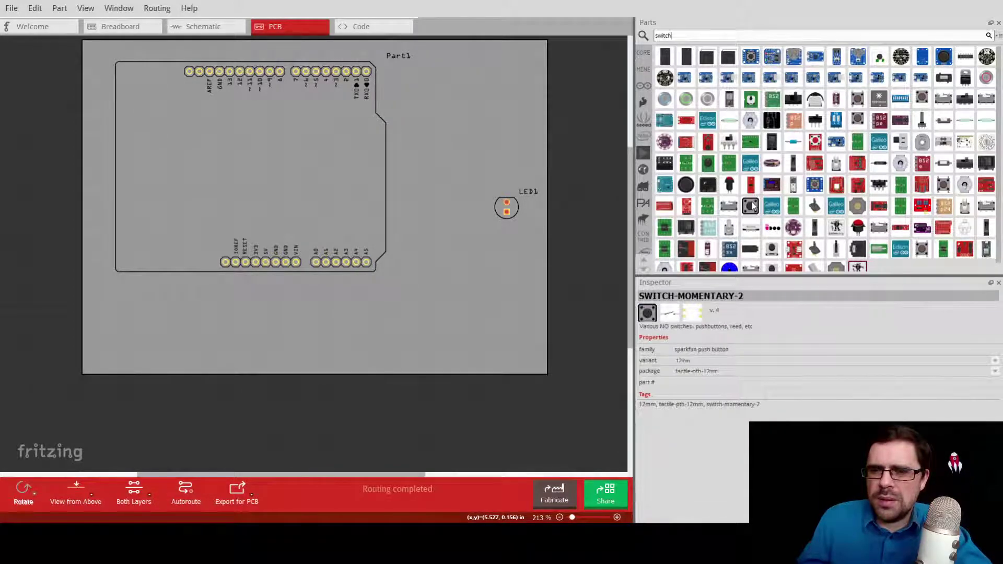
pyautogui.moveTo(753, 205); pyautogui.dragTo(476, 125)
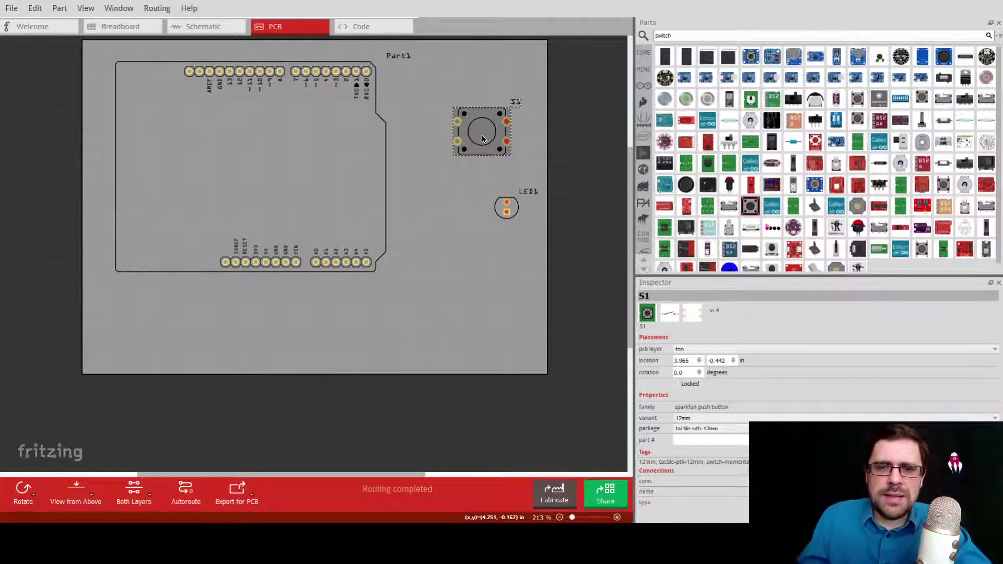
pyautogui.moveTo(484, 134); pyautogui.dragTo(137, 337)
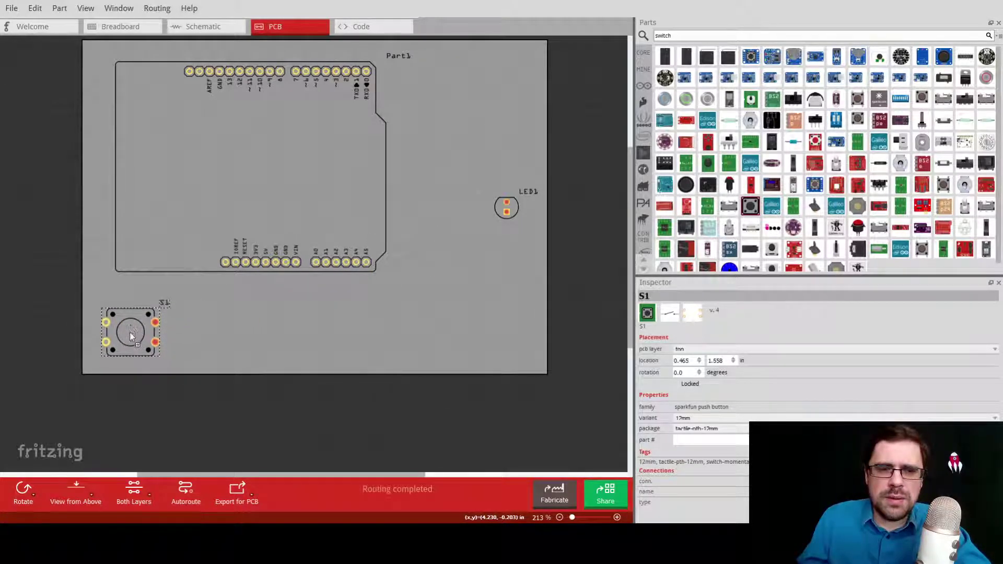
# - Duplicate the 12mm pushbutton five times and line up the copies in an evenly spaced row along the PCB's lower edge
pyautogui.click(235, 314)
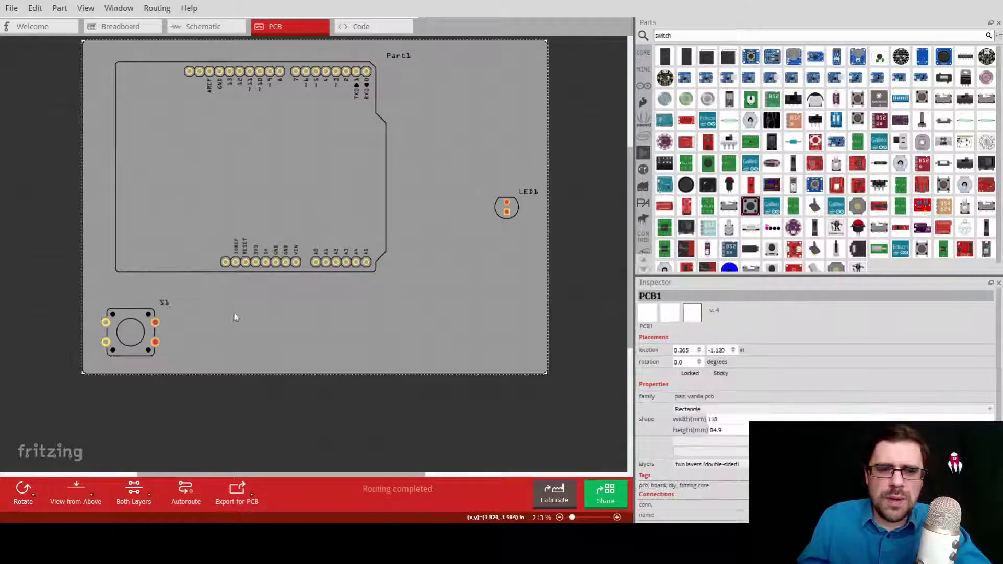
pyautogui.click(141, 335)
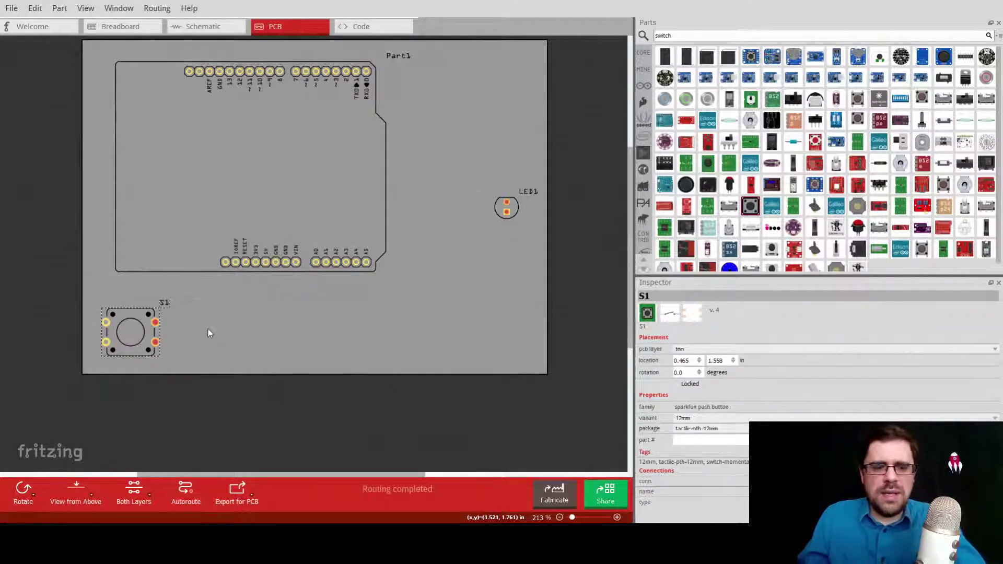
pyautogui.hotkey('ctrl', 'd')
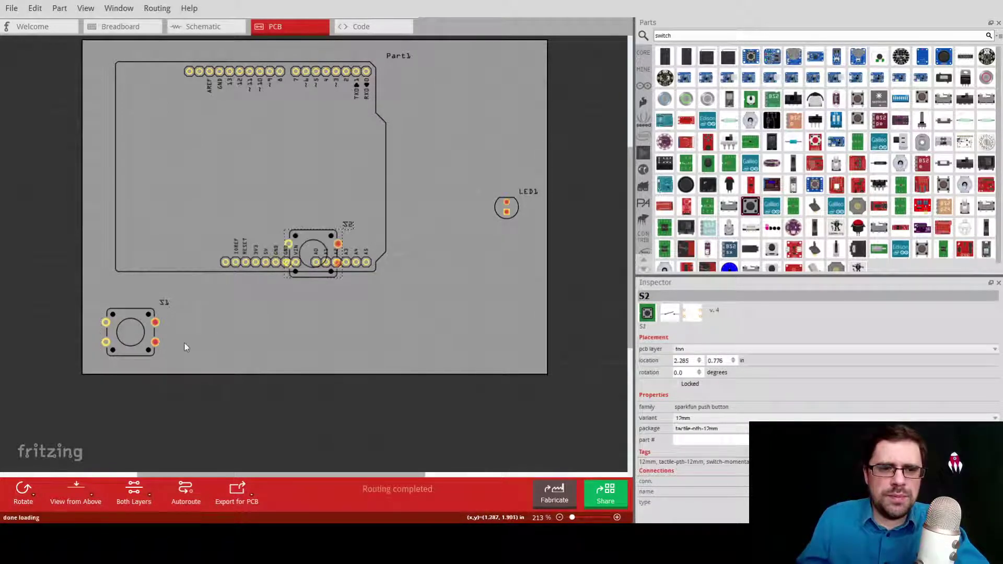
pyautogui.moveTo(306, 258); pyautogui.dragTo(188, 341)
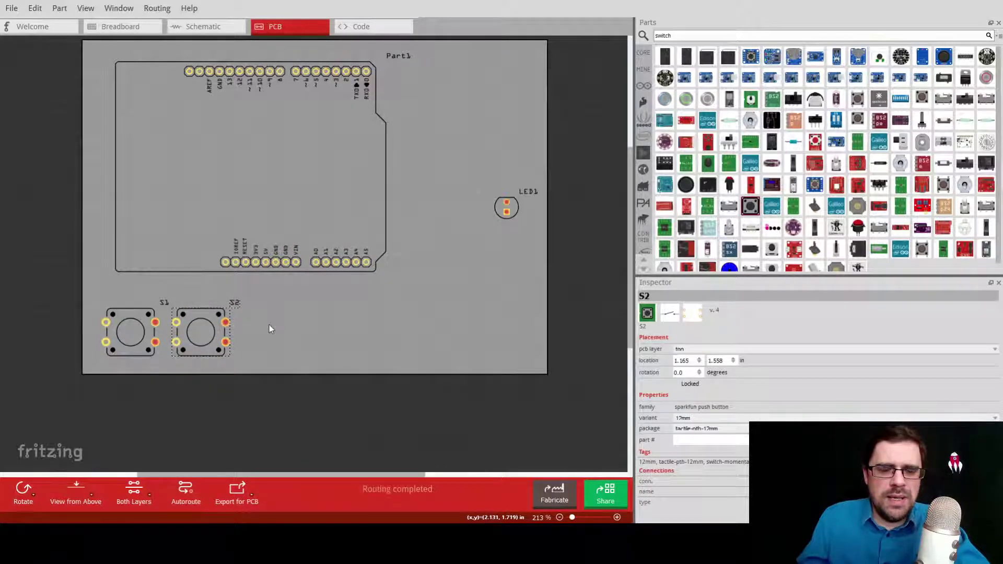
pyautogui.hotkey('ctrl', 'd')
pyautogui.moveTo(343, 284); pyautogui.dragTo(281, 344)
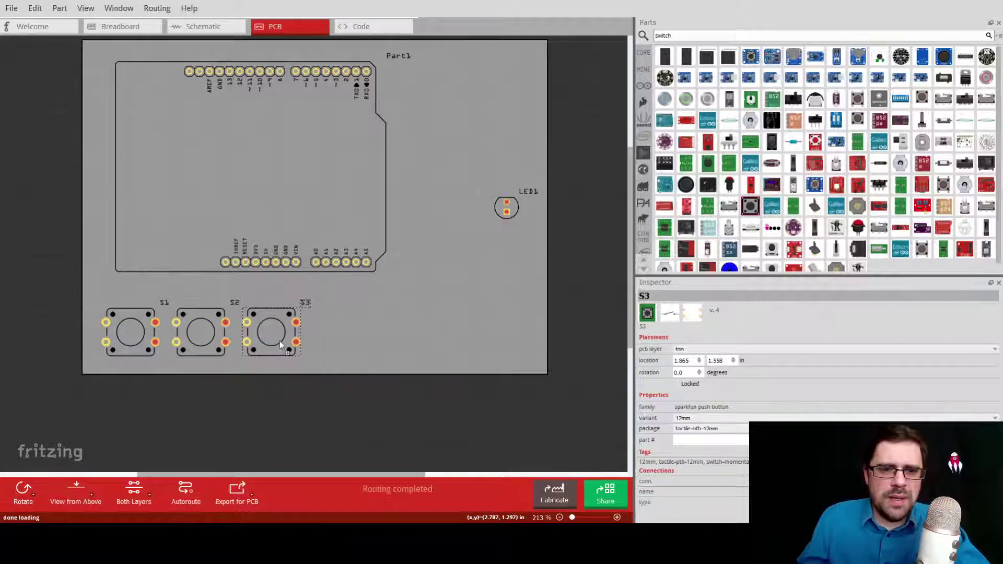
pyautogui.hotkey('ctrl', 'd')
pyautogui.moveTo(355, 307); pyautogui.dragTo(340, 337)
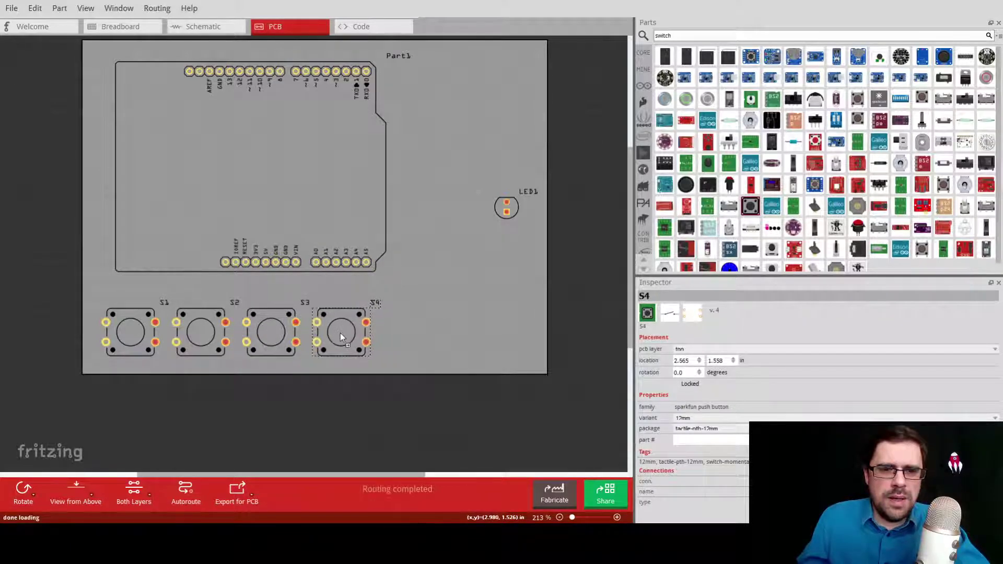
pyautogui.hotkey('ctrl', 'd')
pyautogui.moveTo(407, 326); pyautogui.dragTo(459, 337)
pyautogui.hotkey('ctrl', 'd')
pyautogui.moveTo(400, 347); pyautogui.dragTo(472, 339)
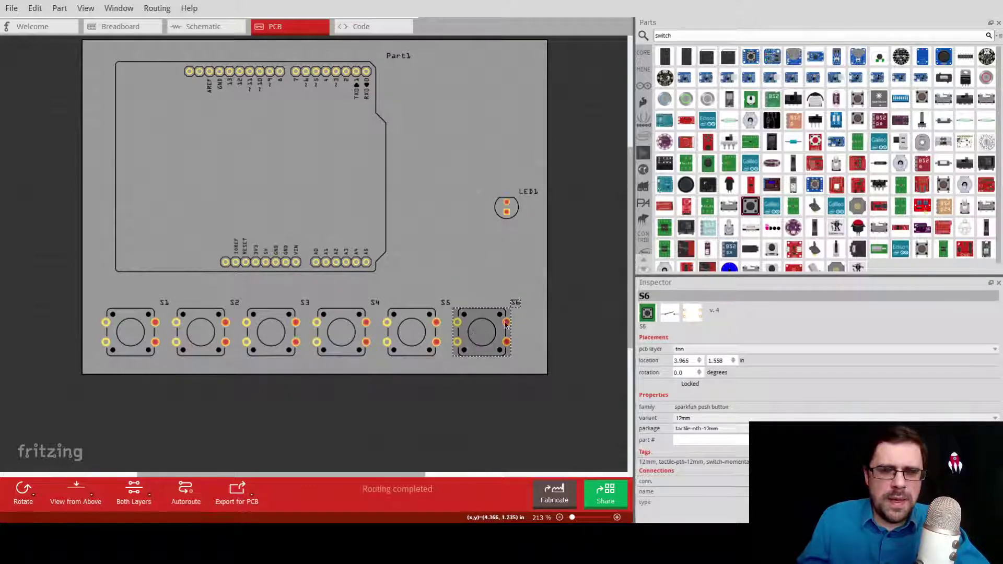
# - Enlarge the PCB to about 145 × 85.8 mm and extend the pushbutton row with two more evenly spaced copies
pyautogui.keyDown('ctrl'); pyautogui.scroll(-3, 539, 414); pyautogui.keyUp('ctrl')
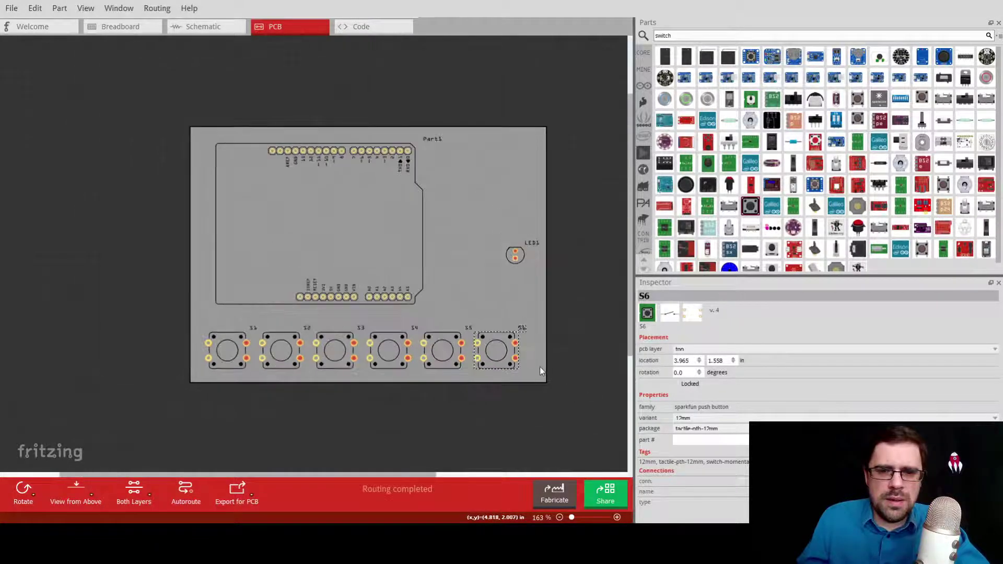
pyautogui.moveTo(540, 368); pyautogui.dragTo(625, 388)
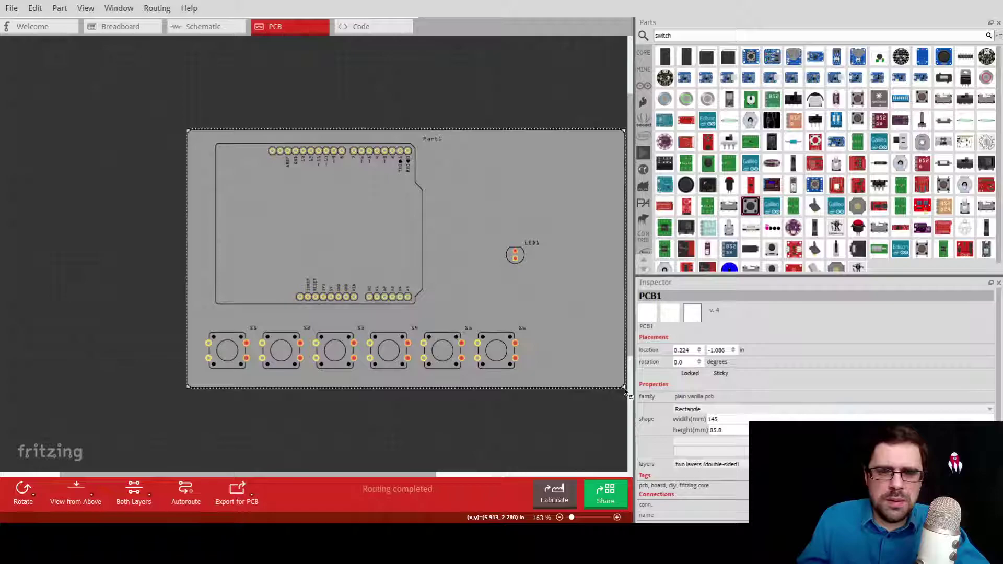
pyautogui.click(497, 359)
pyautogui.hotkey('ctrl', 'd')
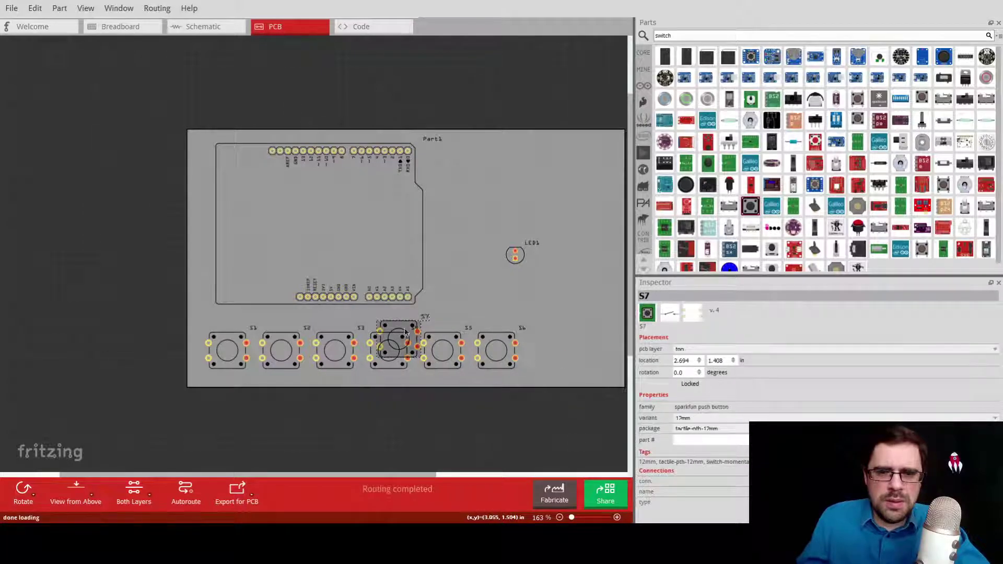
pyautogui.moveTo(404, 329); pyautogui.dragTo(557, 343)
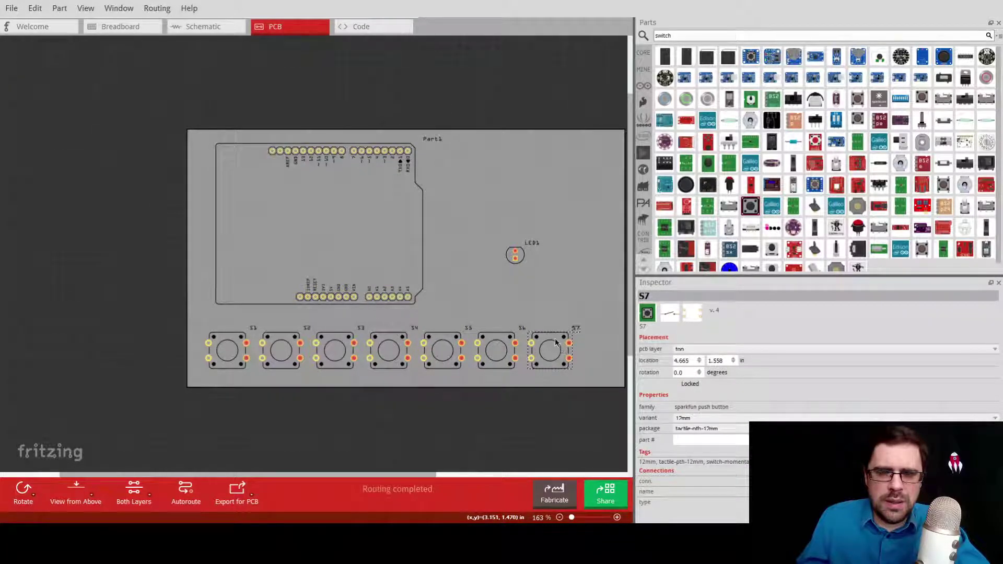
pyautogui.hotkey('ctrl', 'd')
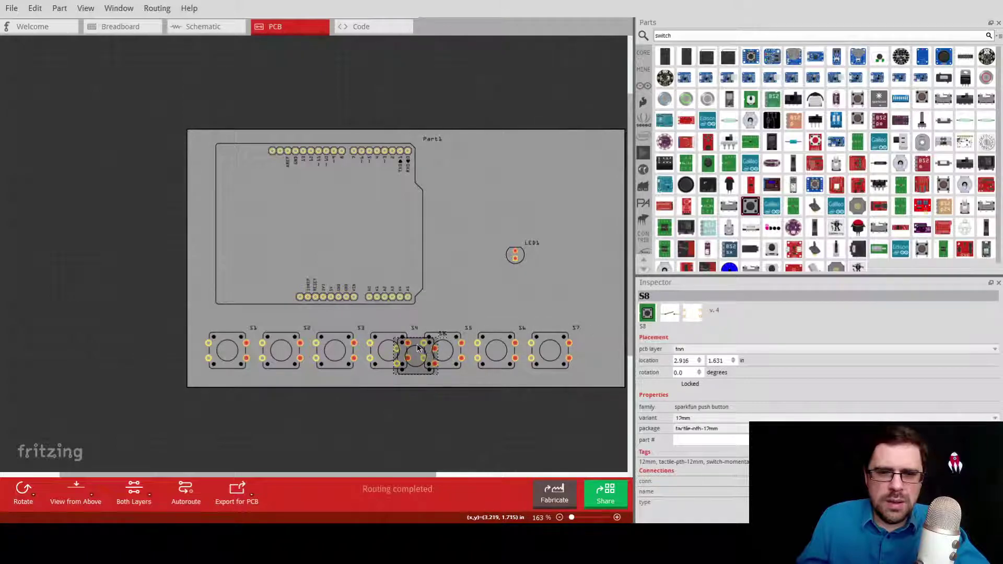
pyautogui.moveTo(418, 349); pyautogui.dragTo(604, 337)
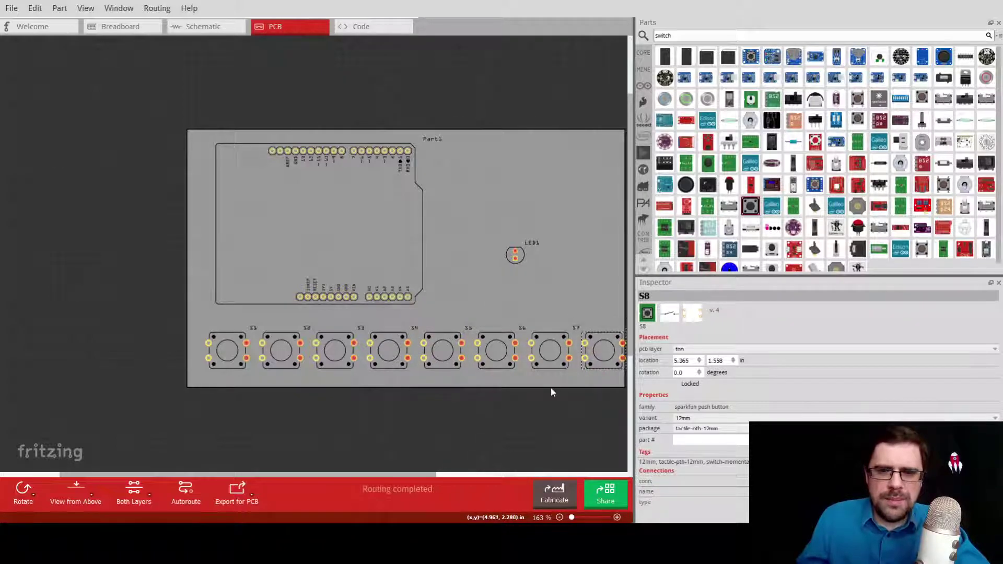
# - Shift the PCB so that it encloses all eight pushbuttons, and adjust its size to about 145 × 85.6 mm
pyautogui.moveTo(532, 285)
pyautogui.mouseDown()
pyautogui.moveTo(503, 280)
pyautogui.moveTo(538, 284)
pyautogui.mouseUp()
pyautogui.moveTo(353, 429); pyautogui.dragTo(409, 432)
pyautogui.moveTo(409, 432); pyautogui.dragTo(328, 413, button='middle')
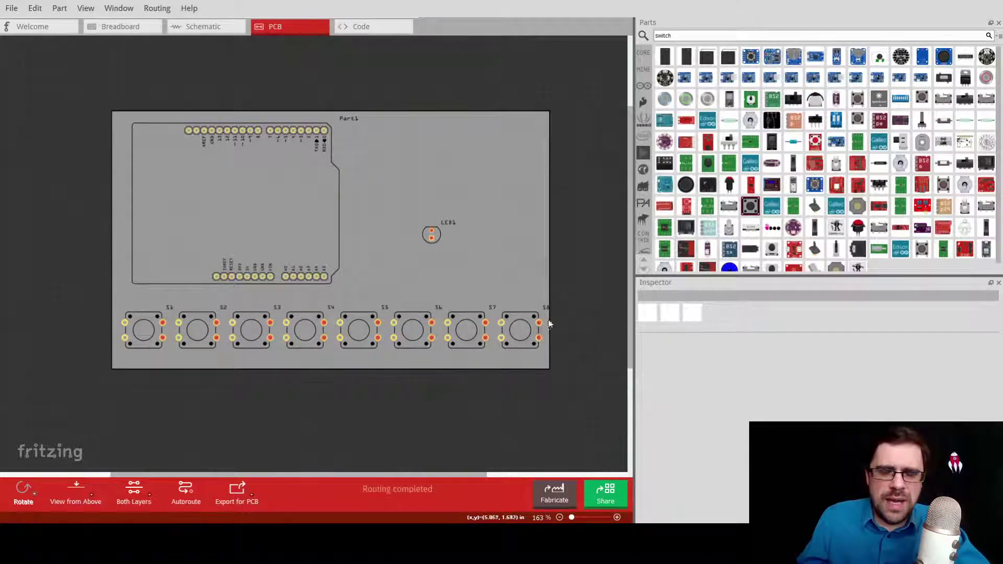
pyautogui.moveTo(547, 368); pyautogui.dragTo(538, 364)
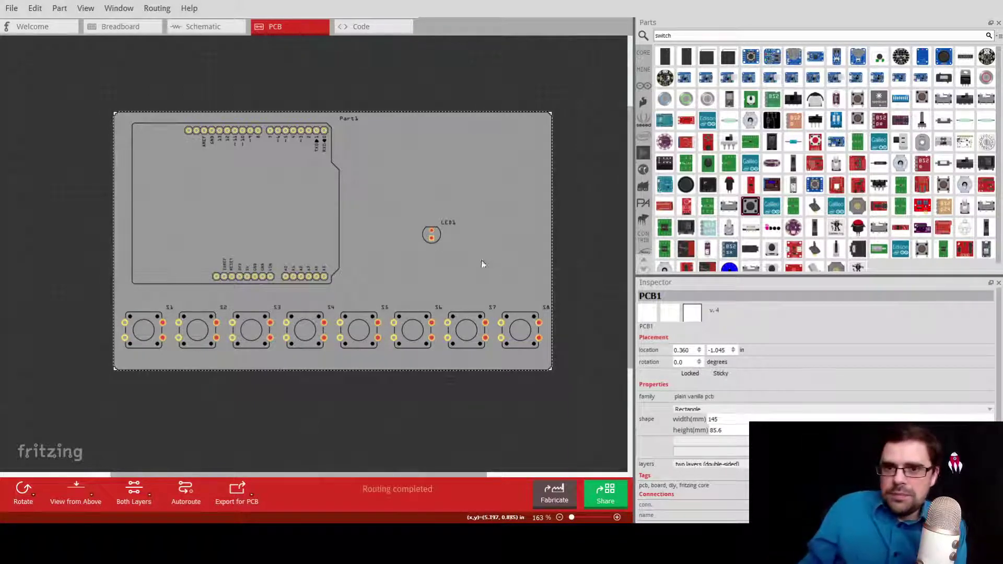
# - Move the Arduino Uno toward the middle of the PCB so that its header edge extends past the board's upper edge
pyautogui.click(147, 324)
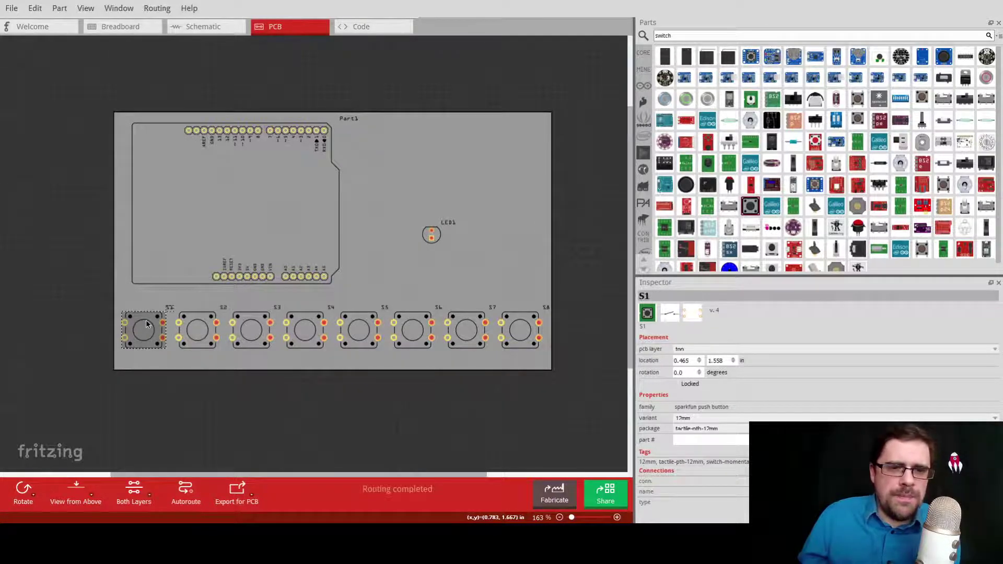
pyautogui.moveTo(260, 201); pyautogui.dragTo(381, 147)
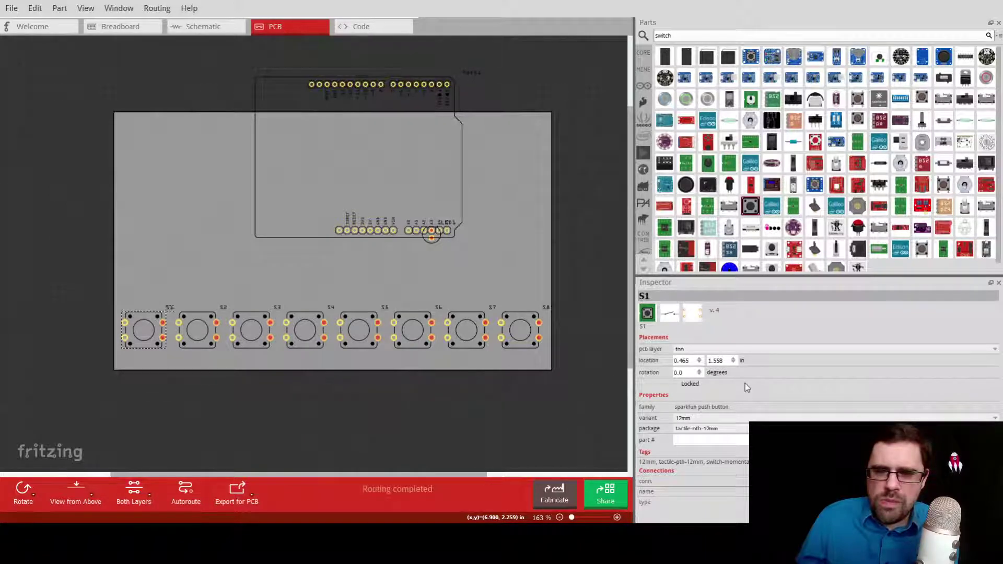
# - Try the tactile-pth package on the first pushbutton, S1, and revert it to the 12mm version
pyautogui.click(747, 430)
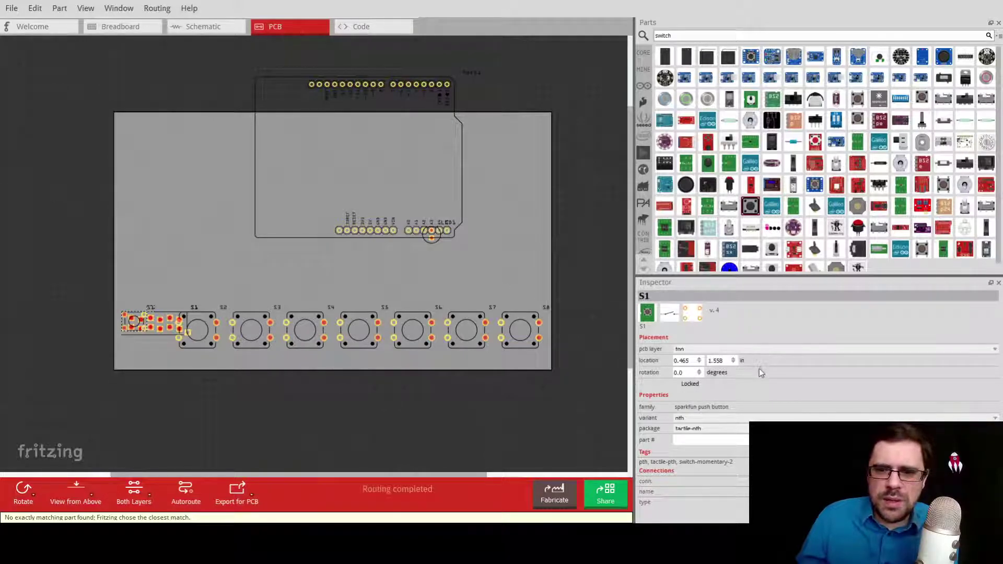
pyautogui.click(196, 258)
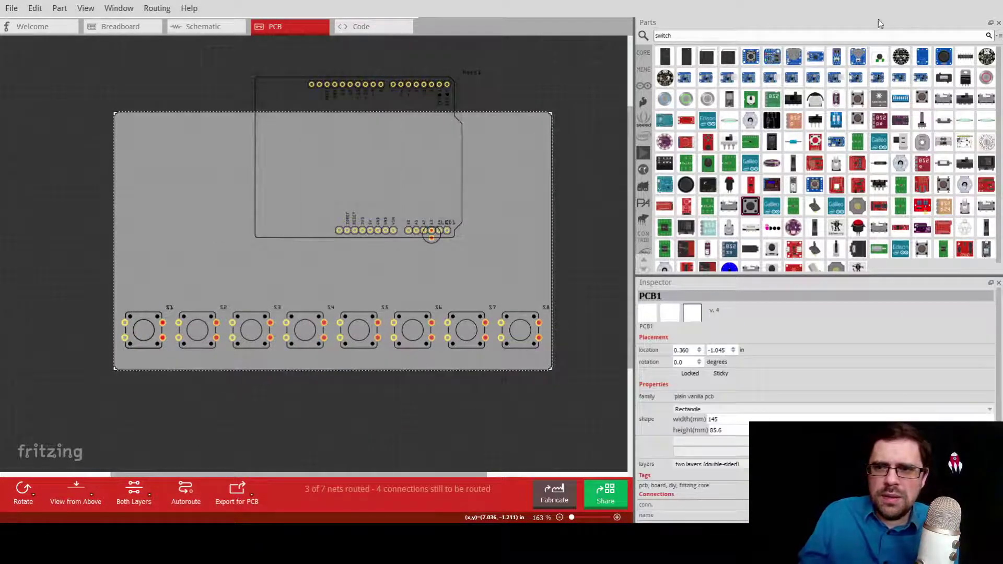
pyautogui.click(148, 333)
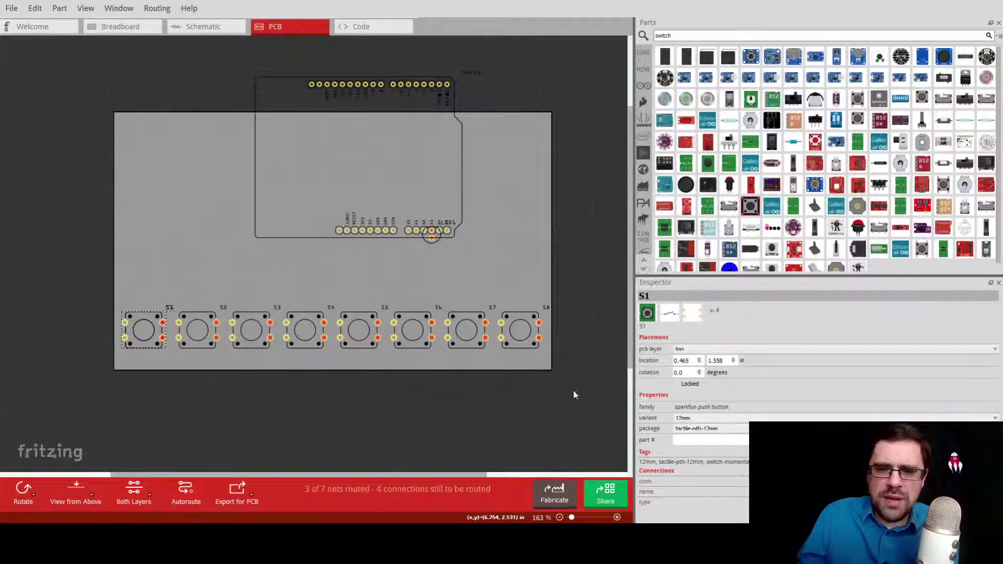
pyautogui.click(175, 280)
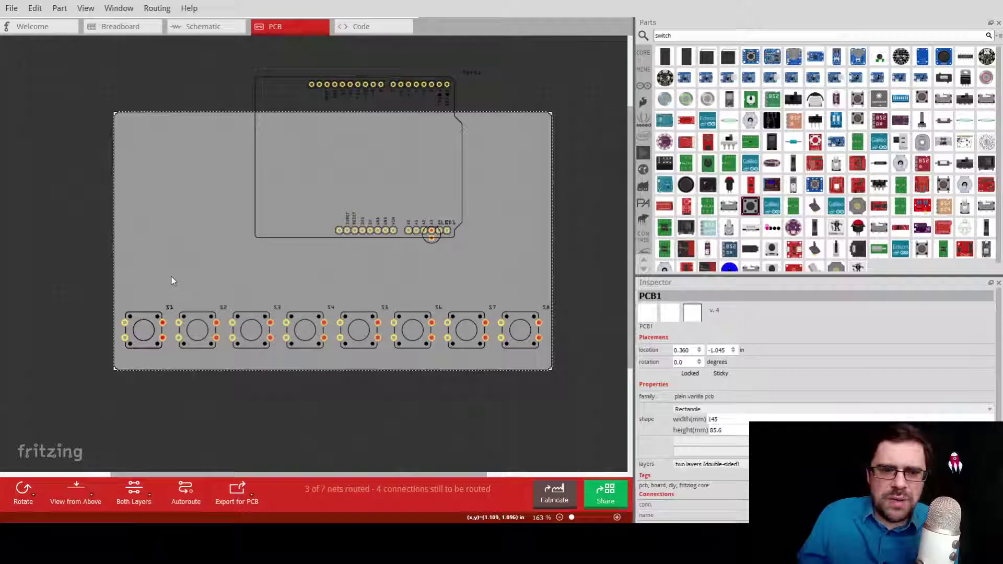
pyautogui.click(144, 329)
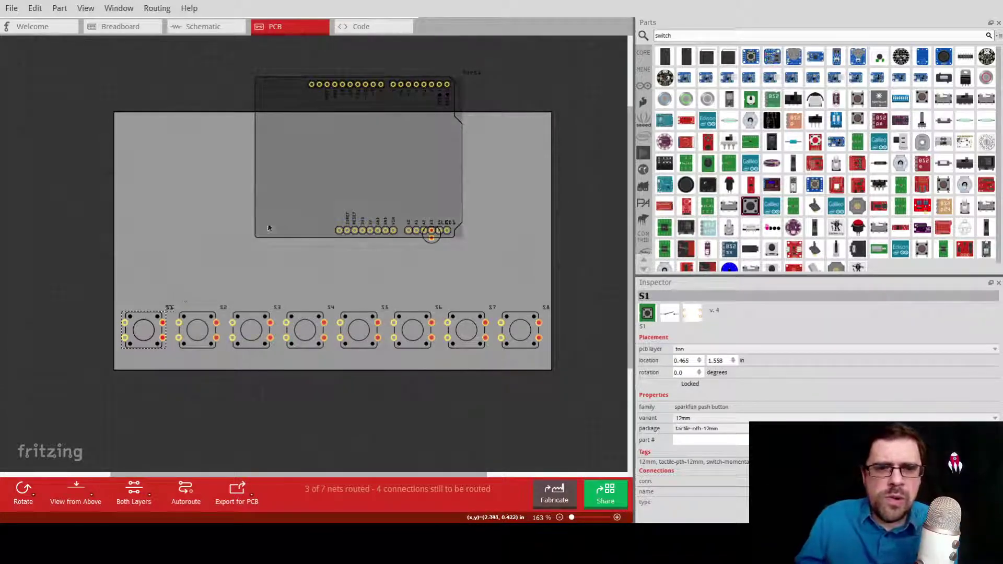
# - Move LED1 clear of the Arduino Uno to just below its analog pins, and select the first pushbutton, S1
pyautogui.moveTo(431, 242); pyautogui.dragTo(428, 251)
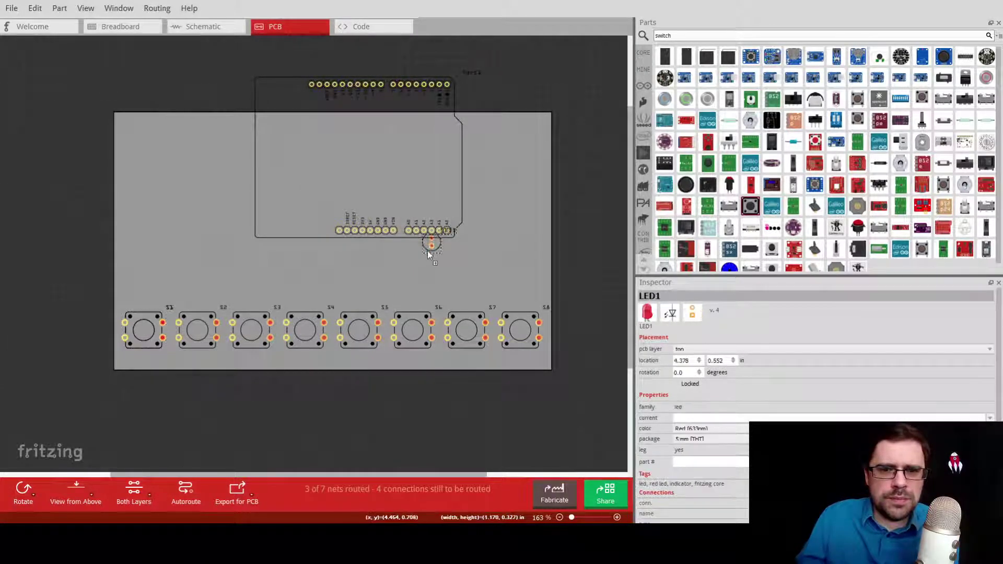
pyautogui.click(139, 337)
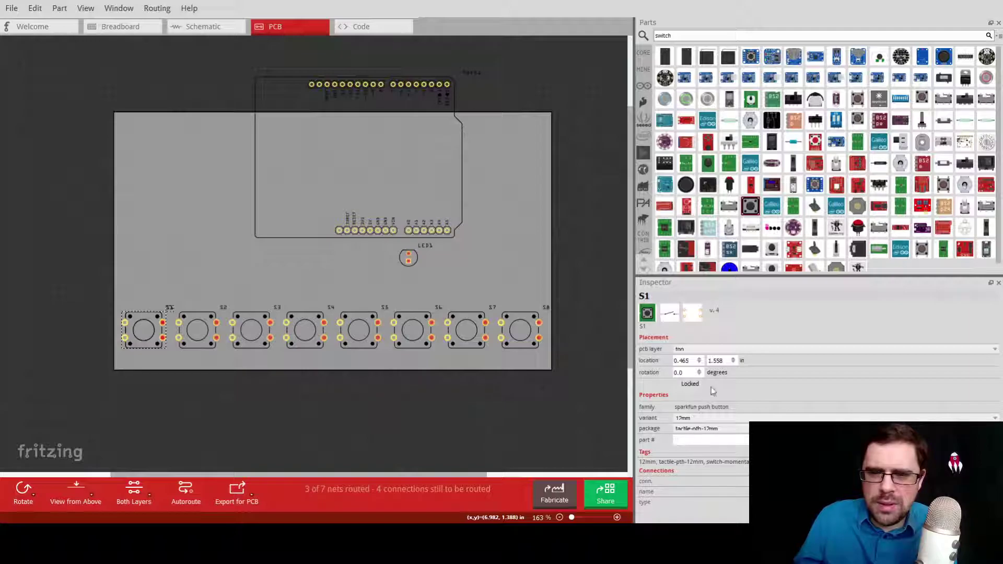
# - Relabel the first pushbutton, S1, as C and enter C as its part number
pyautogui.doubleClick(678, 299)
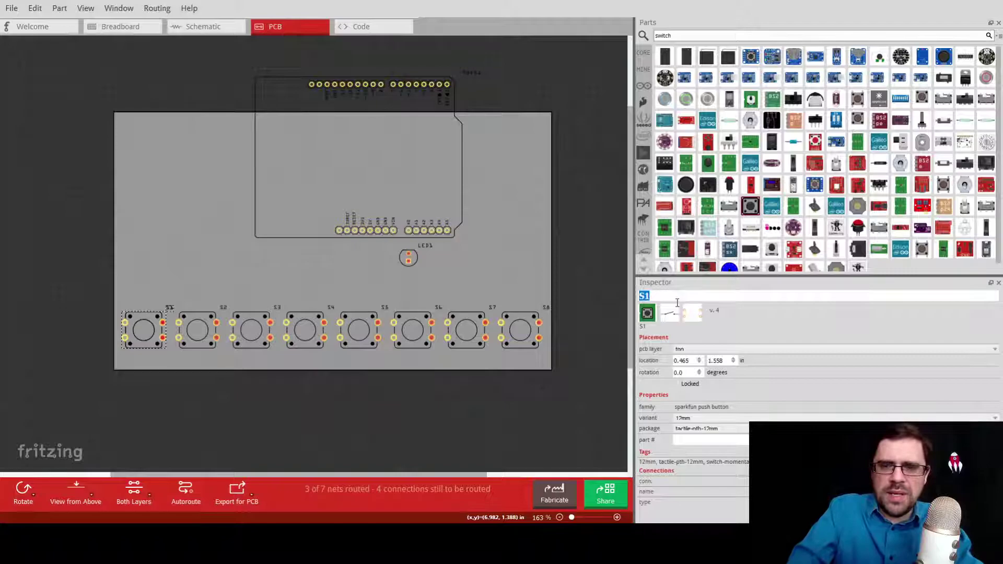
pyautogui.press('BackSpace')
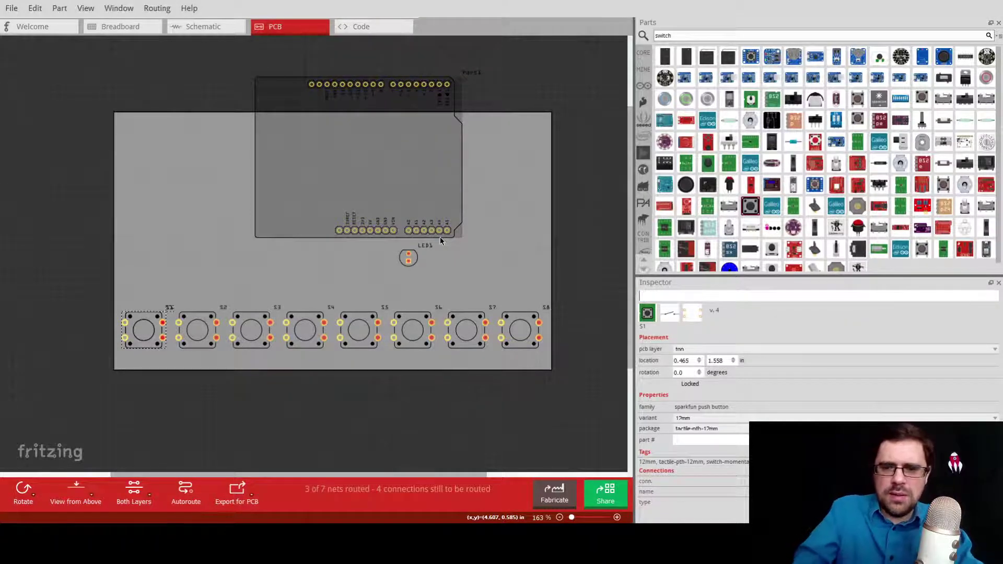
pyautogui.click(215, 329)
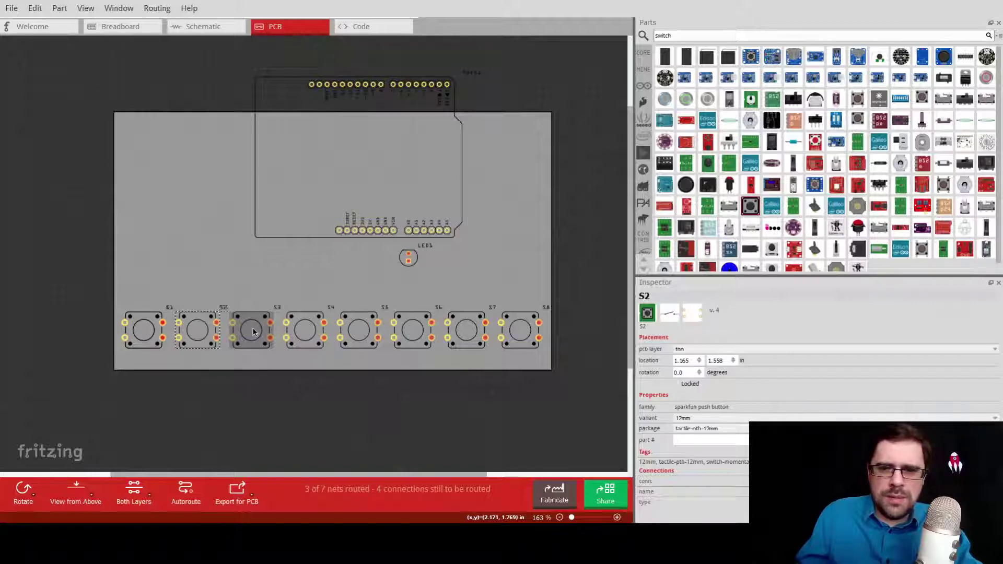
pyautogui.click(142, 330)
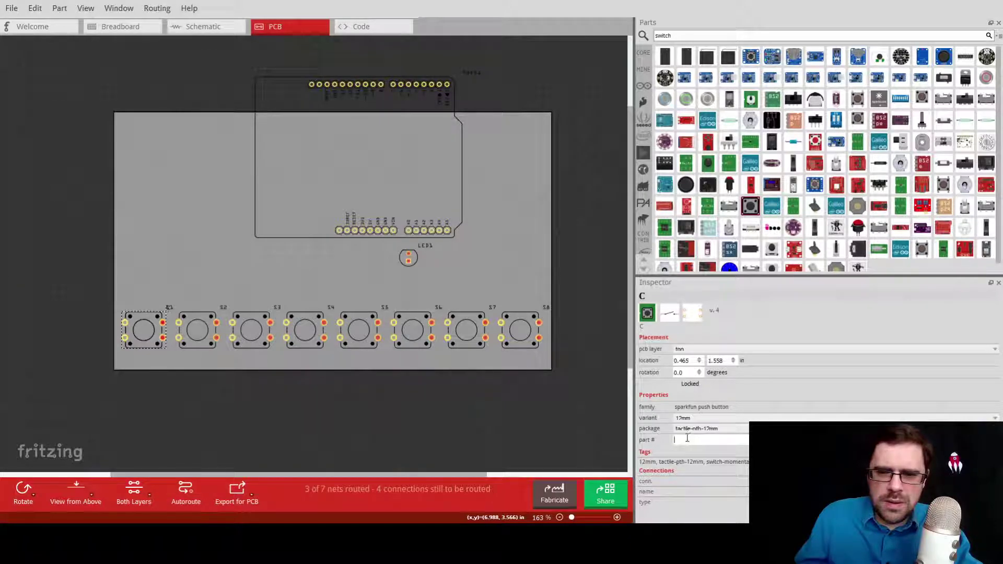
pyautogui.click(185, 265)
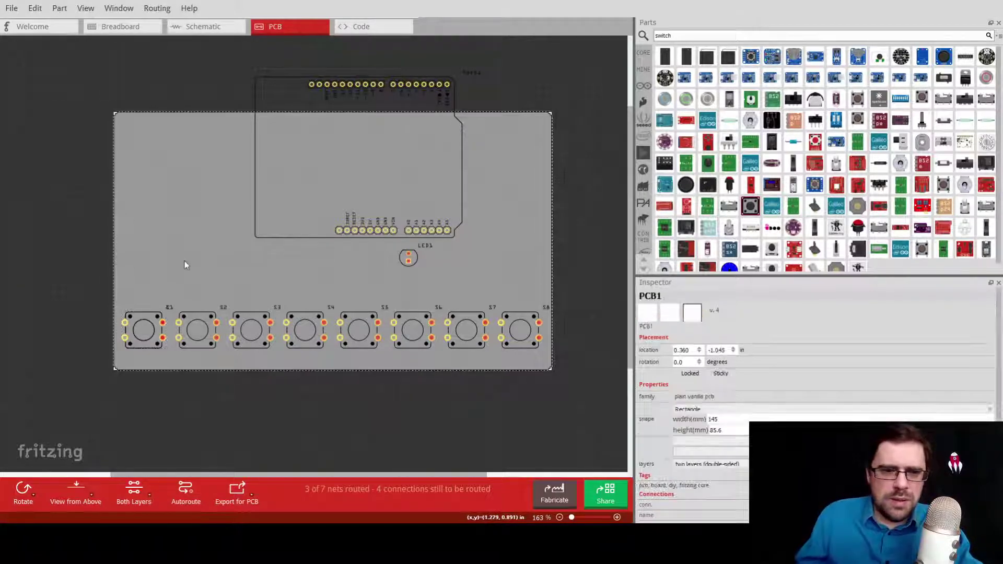
# - Pull the pushbutton labelled C out of the row, off the duplicate S1 beneath it, and delete it
pyautogui.keyDown('ctrl'); pyautogui.scroll(3, 239, 356); pyautogui.keyUp('ctrl')
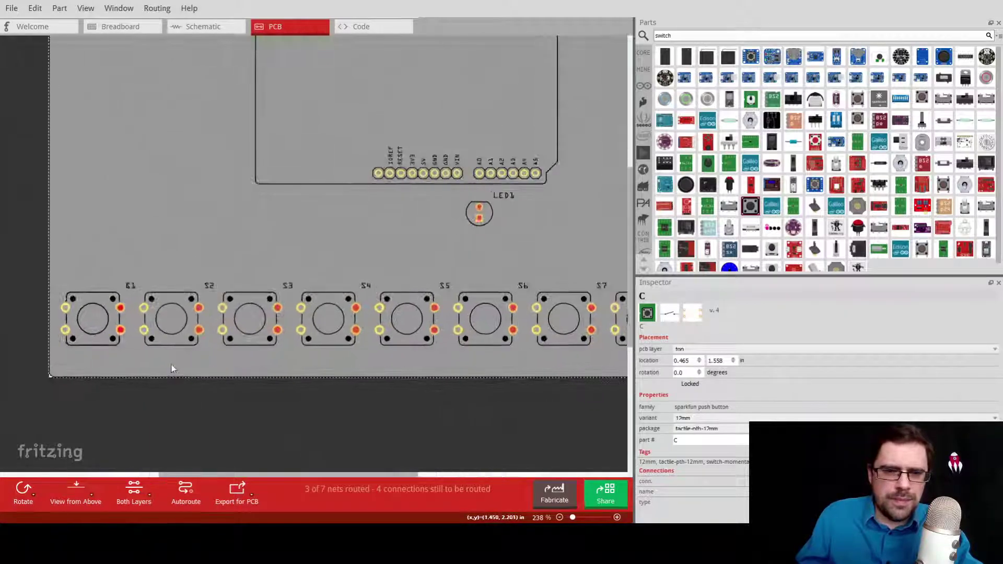
pyautogui.keyDown('ctrl'); pyautogui.scroll(4, 172, 369); pyautogui.keyUp('ctrl')
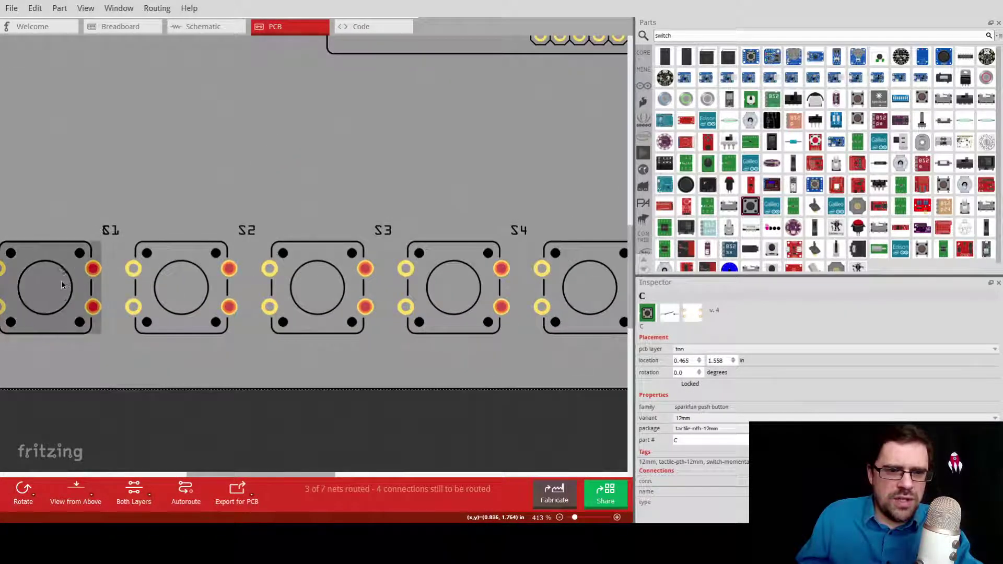
pyautogui.moveTo(61, 285); pyautogui.dragTo(217, 149)
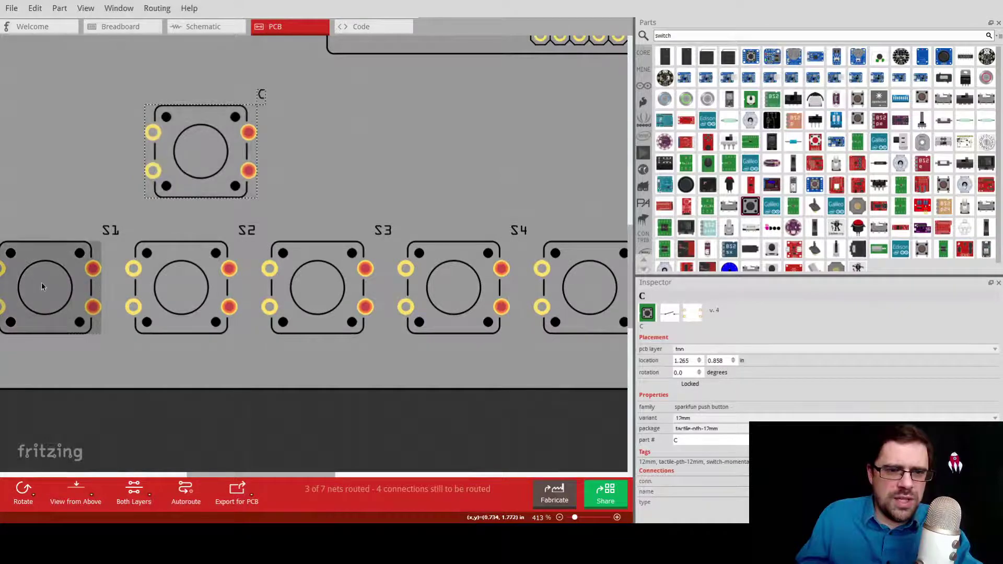
pyautogui.press('Delete')
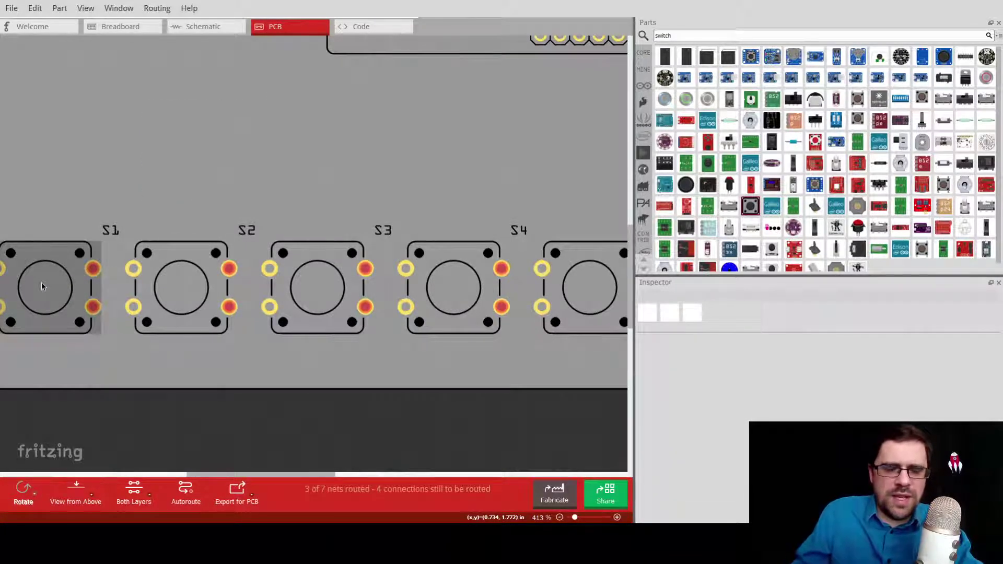
# - Try to move the remaining first pushbutton, S1, from its place in the row
pyautogui.click(42, 286)
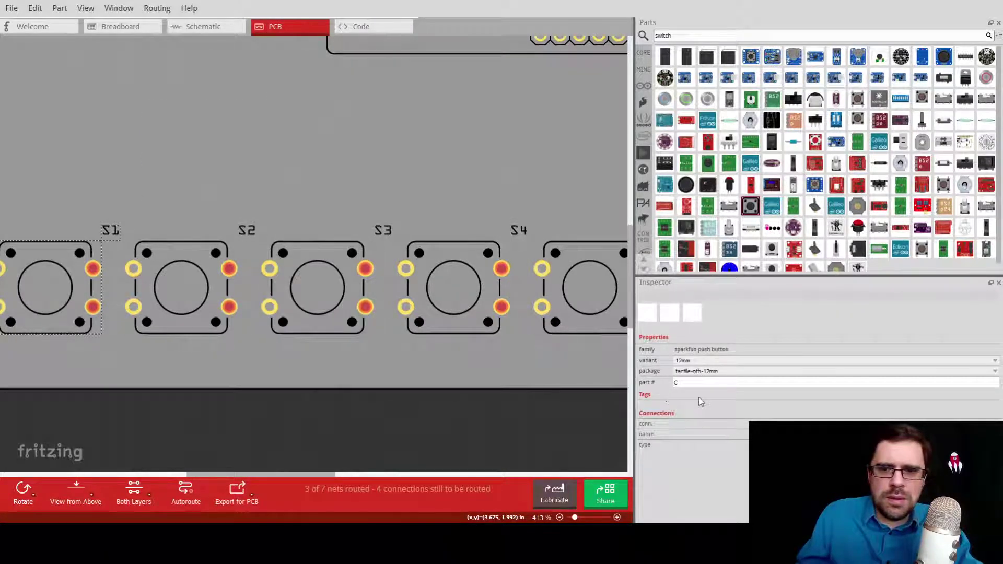
pyautogui.moveTo(40, 321); pyautogui.dragTo(65, 285)
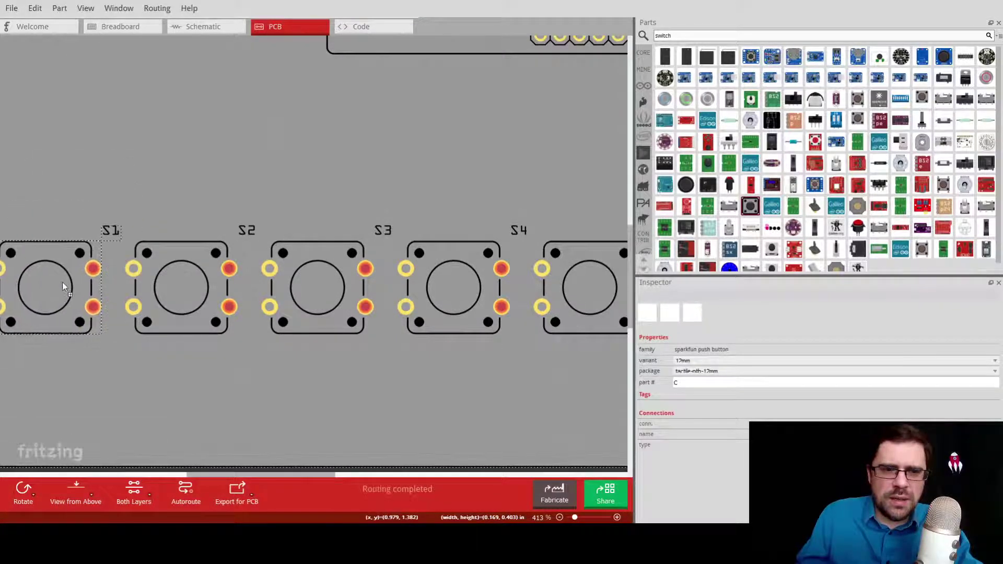
pyautogui.click(193, 205)
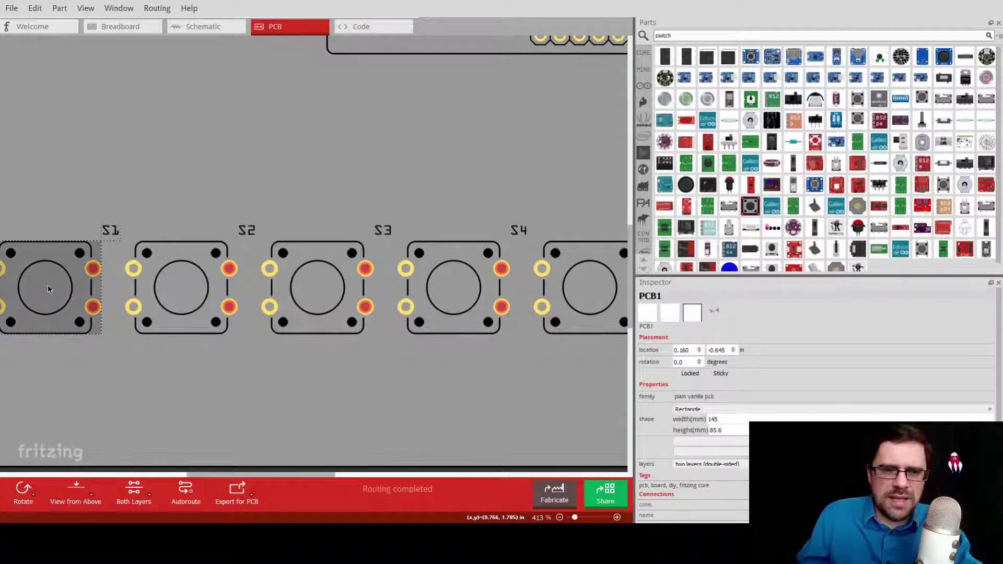
pyautogui.click(163, 296)
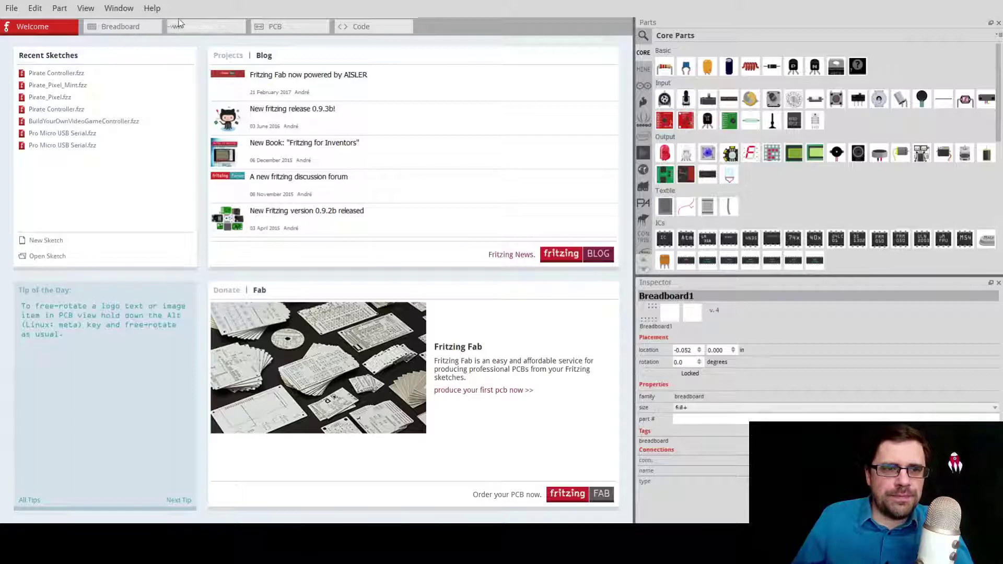
# - Delete the full-size breadboard from the new sketch's breadboard view and switch to the PCB view
pyautogui.click(139, 26)
pyautogui.click(200, 30)
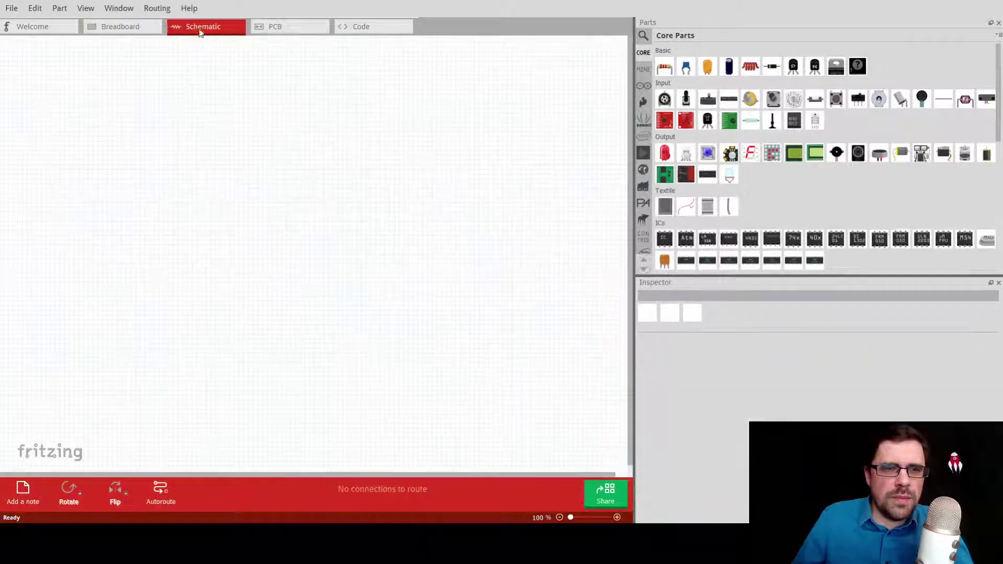
pyautogui.click(120, 26)
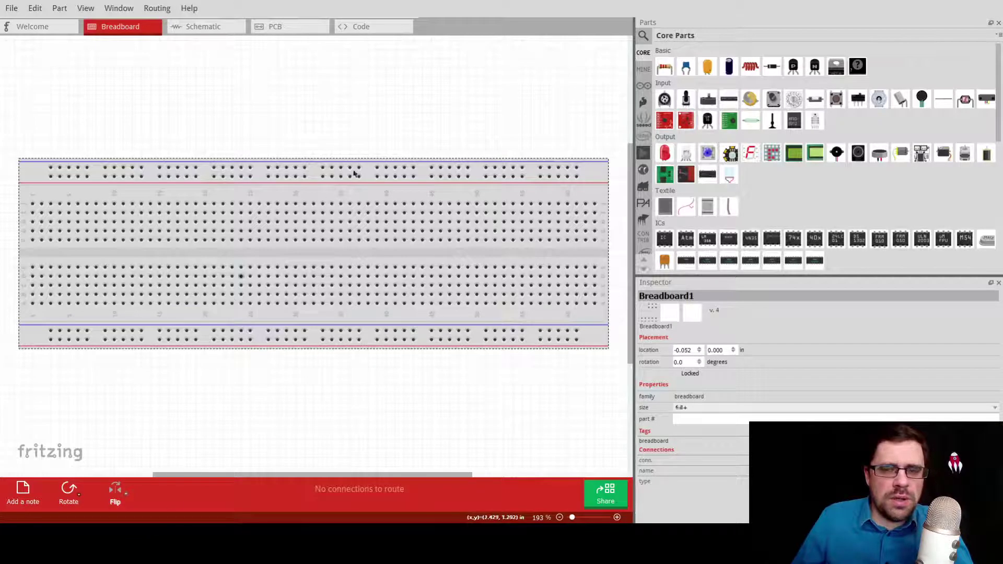
pyautogui.press('Delete')
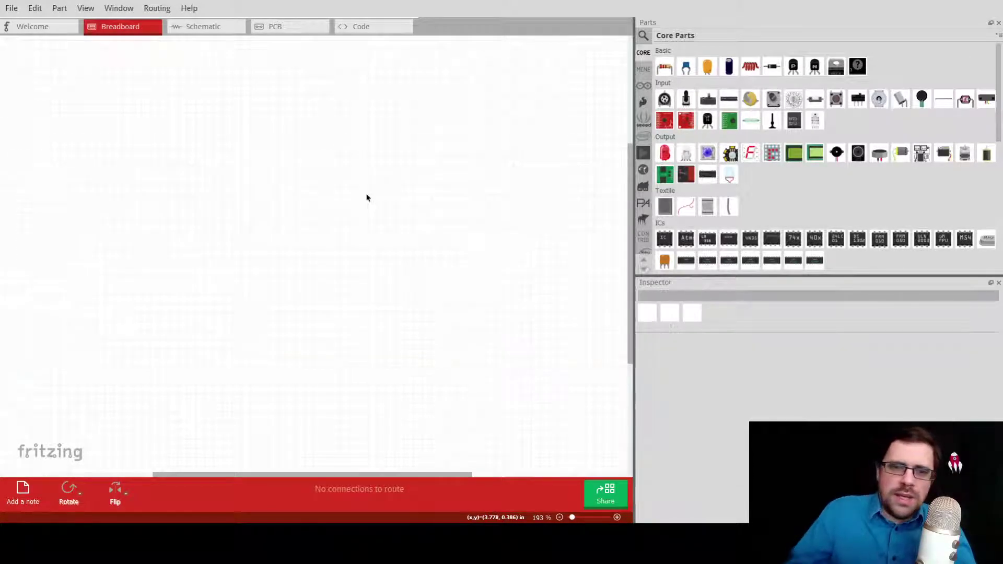
pyautogui.click(262, 28)
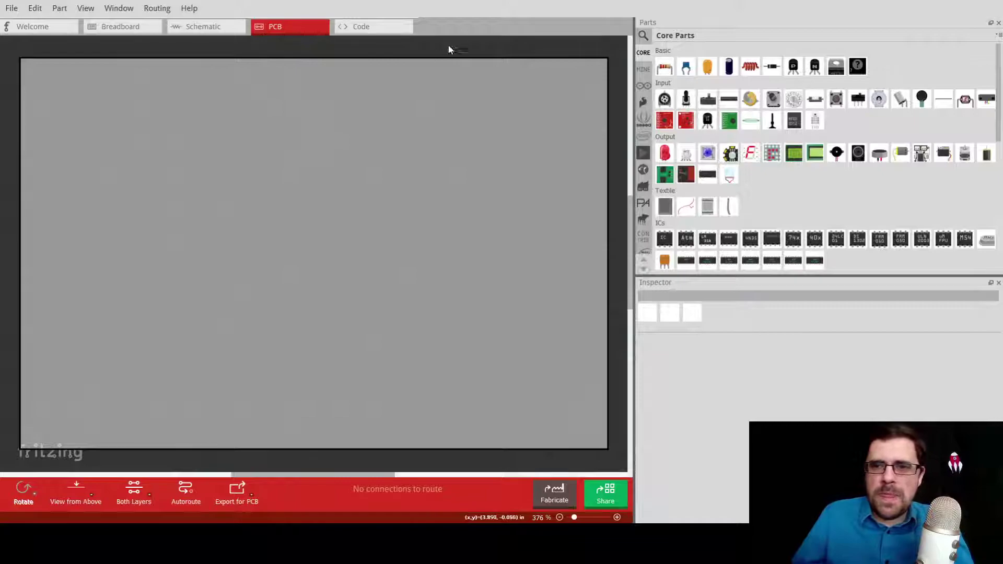
# - Place a red 5 mm LED near the PCB's upper-right corner, and search the parts library for "led"
pyautogui.moveTo(665, 153); pyautogui.dragTo(562, 125)
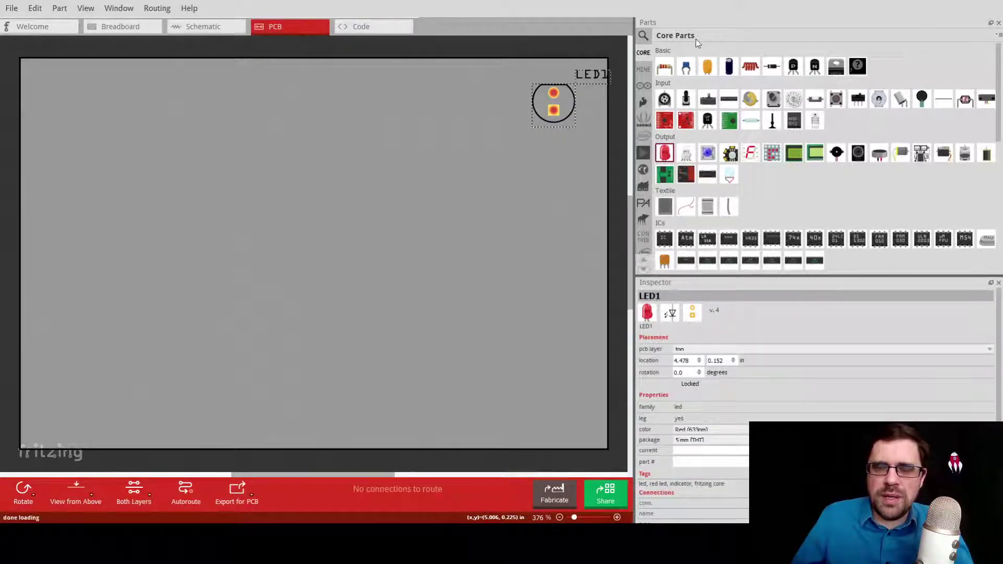
pyautogui.click(643, 35)
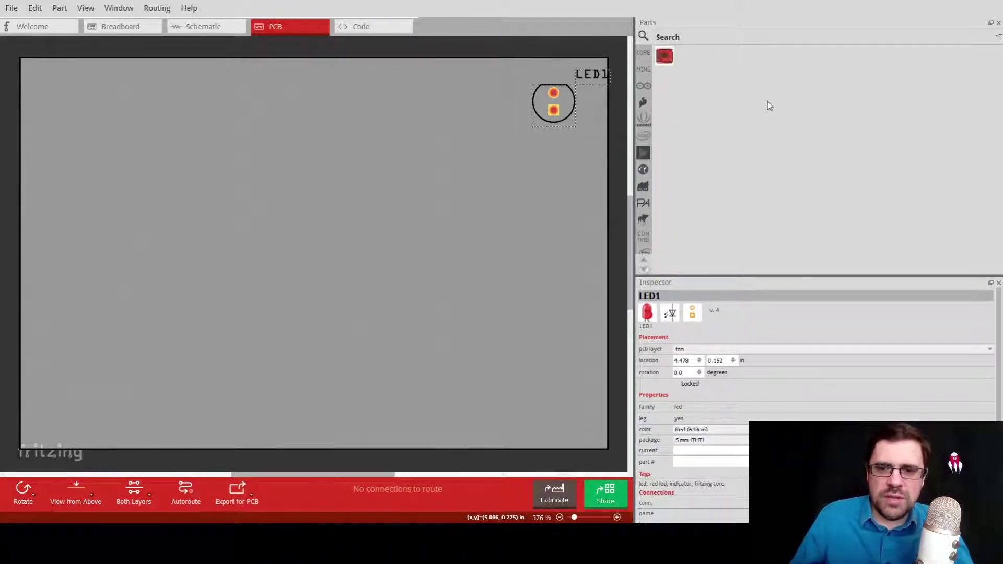
pyautogui.write('led')
pyautogui.press('Return')
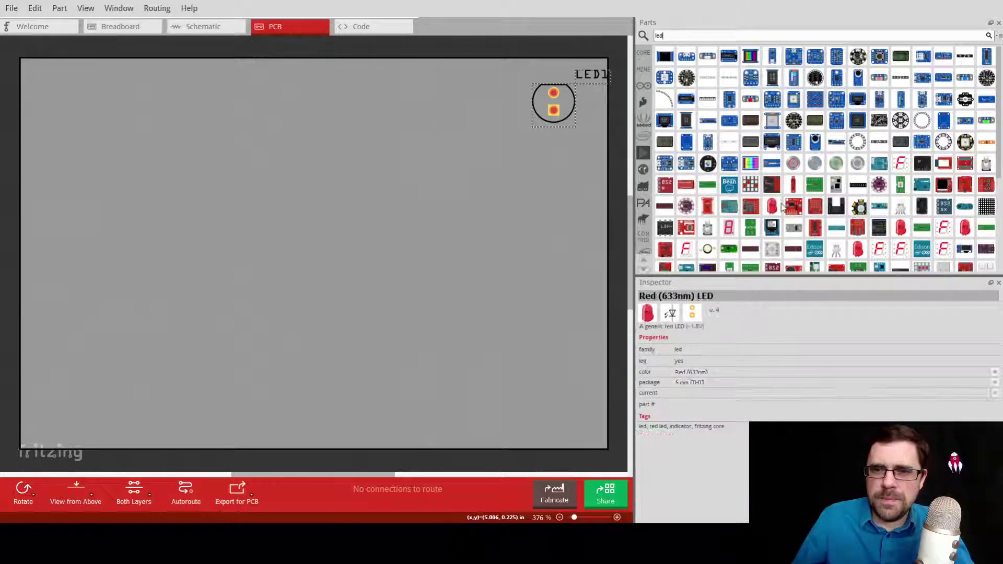
pyautogui.scroll(-1, 810, 188)
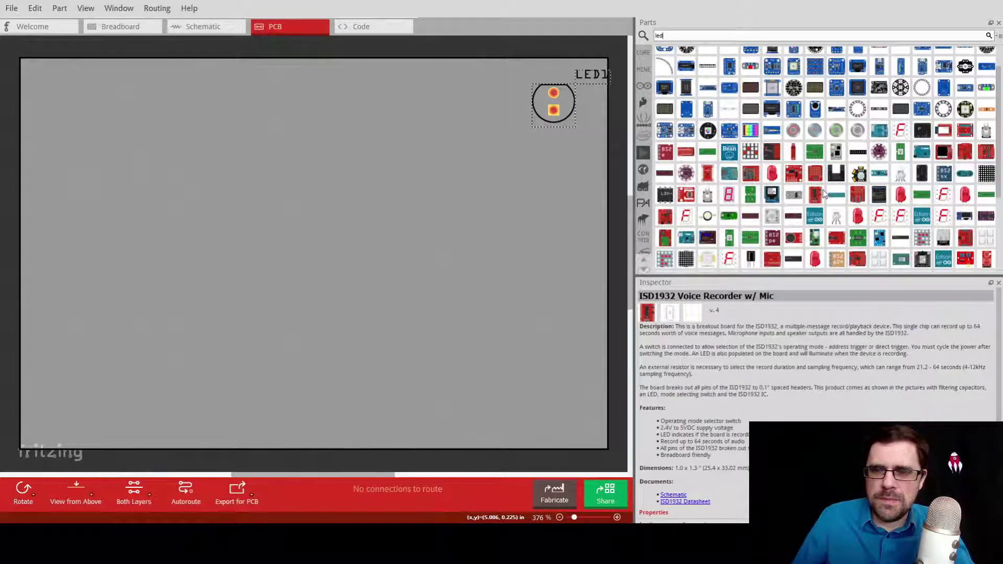
pyautogui.scroll(1, 824, 194)
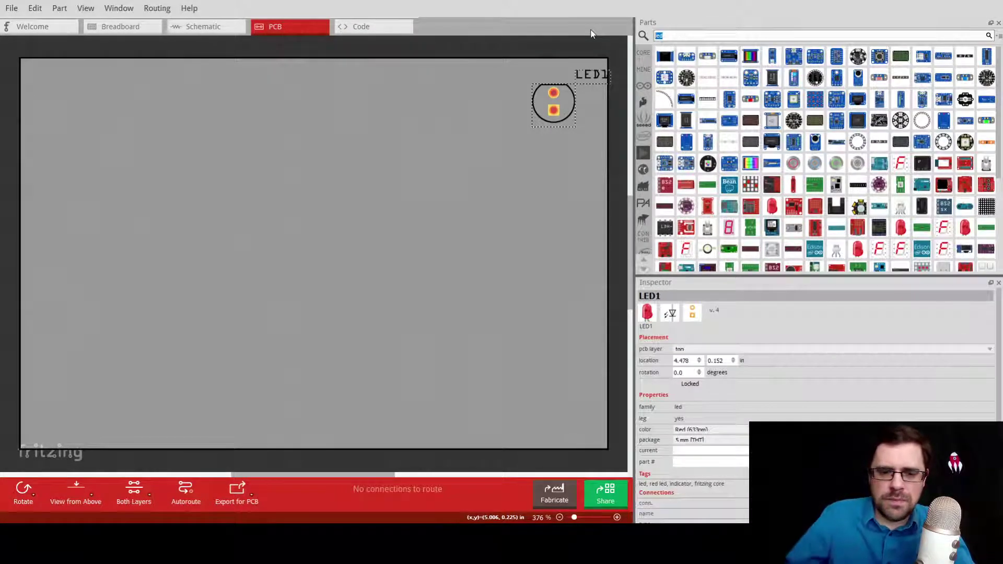
# - Search the parts library for "switch" and place a 12mm pushbutton near the middle of the PCB
pyautogui.write('sw')
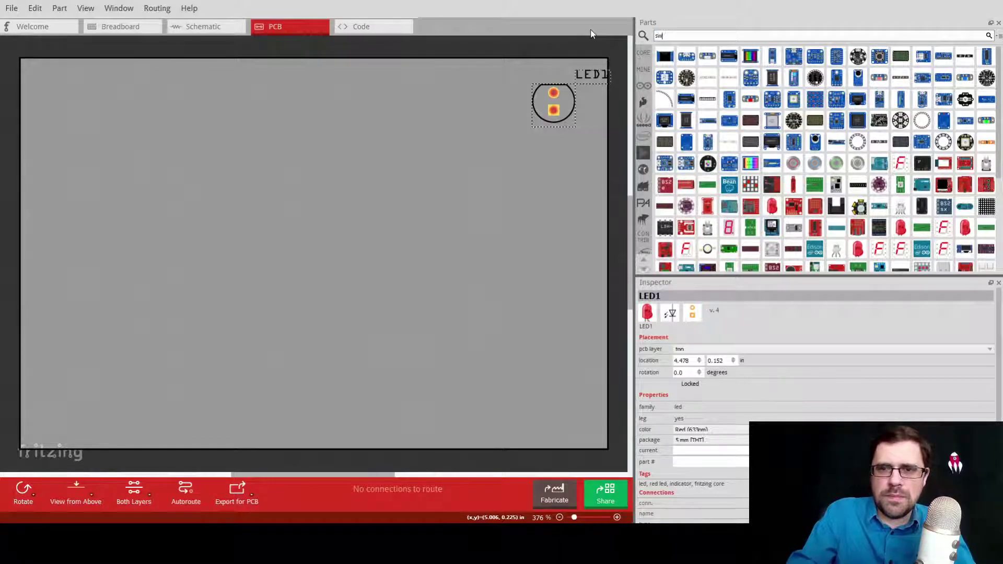
pyautogui.write('itch')
pyautogui.press('Return')
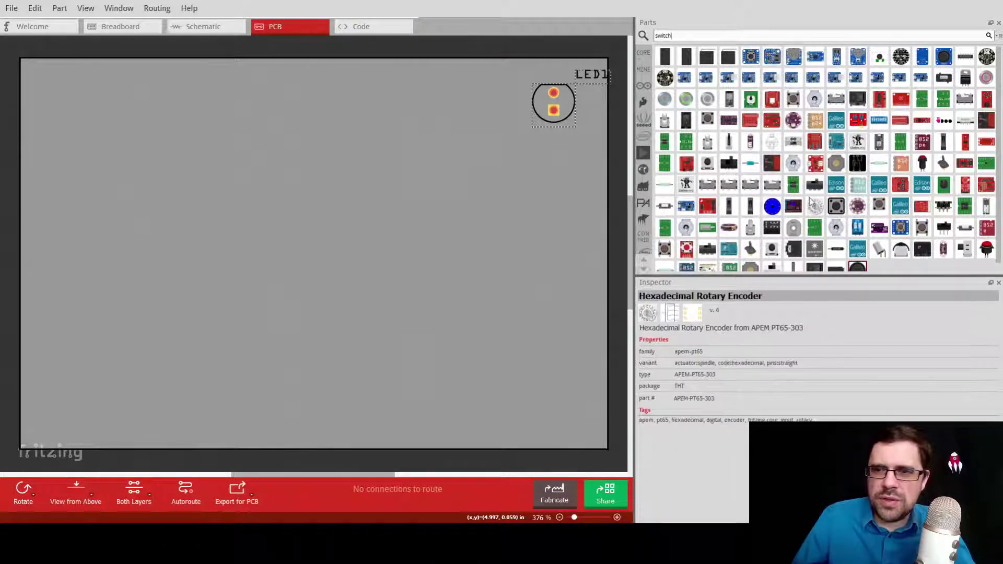
pyautogui.scroll(-1, 799, 199)
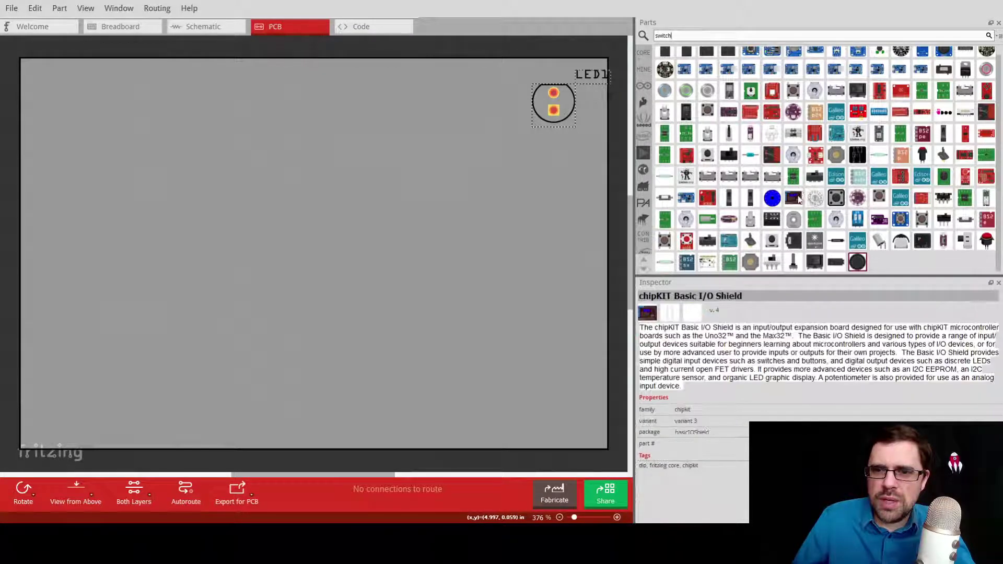
pyautogui.scroll(1, 800, 199)
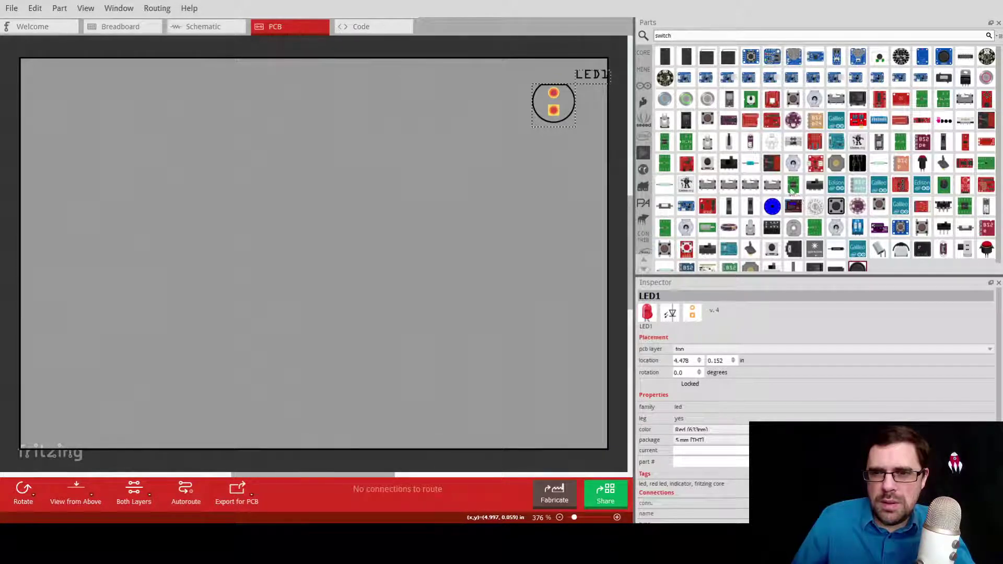
pyautogui.moveTo(751, 105)
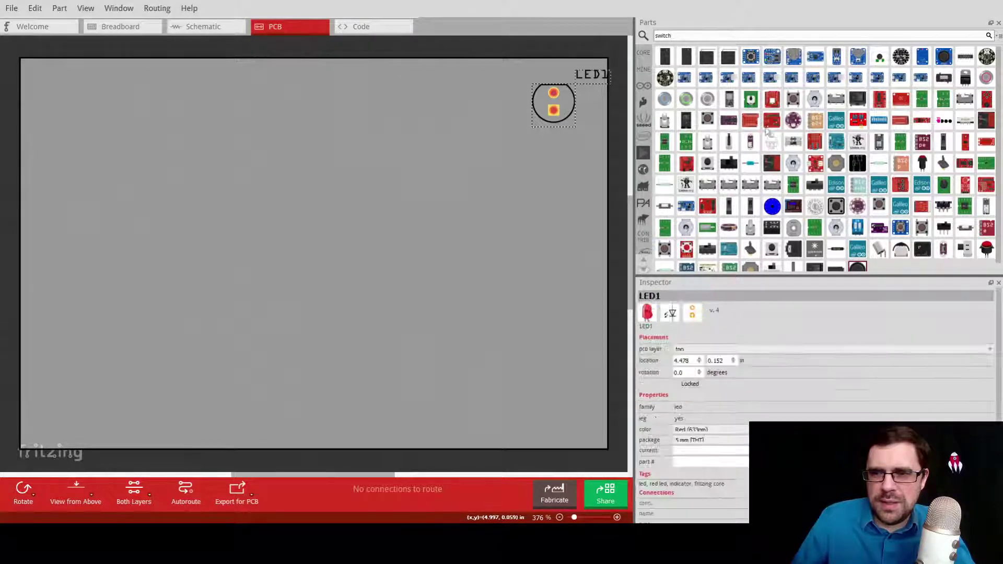
pyautogui.moveTo(836, 206)
pyautogui.moveTo(836, 207); pyautogui.dragTo(323, 253)
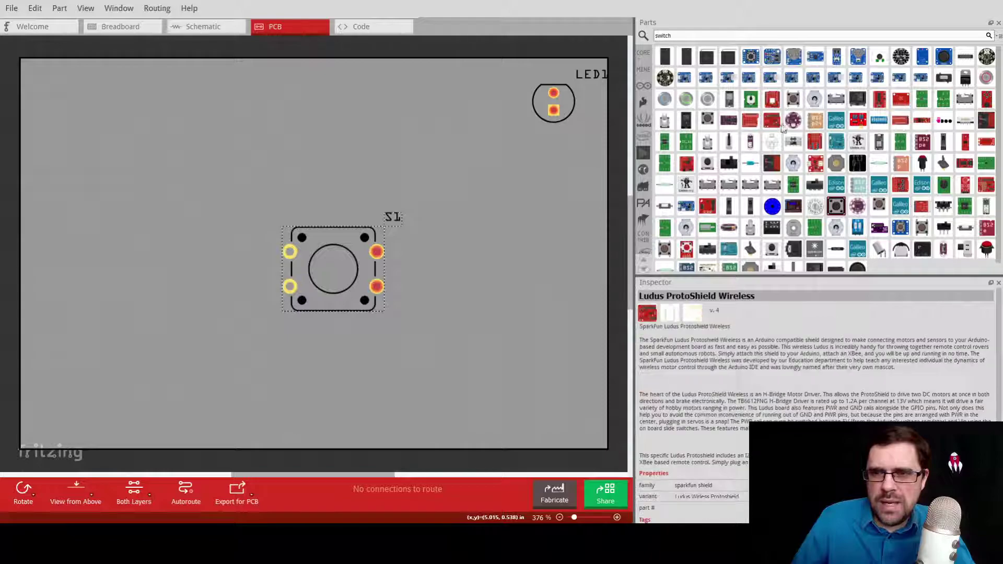
# - Search the parts library for "uno" and place an Arduino UNO (Rev3) on the PCB
pyautogui.moveTo(777, 91)
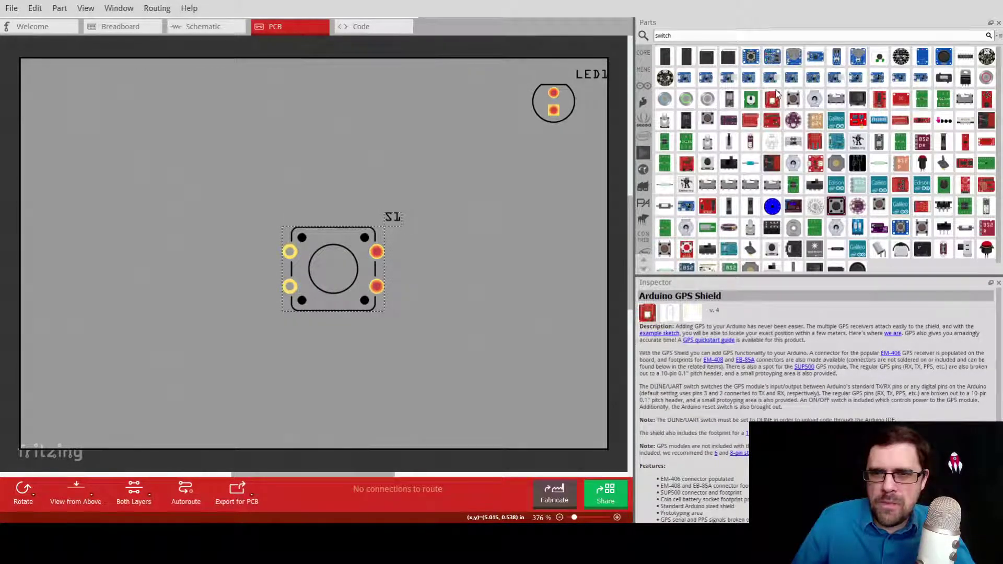
pyautogui.click(682, 34)
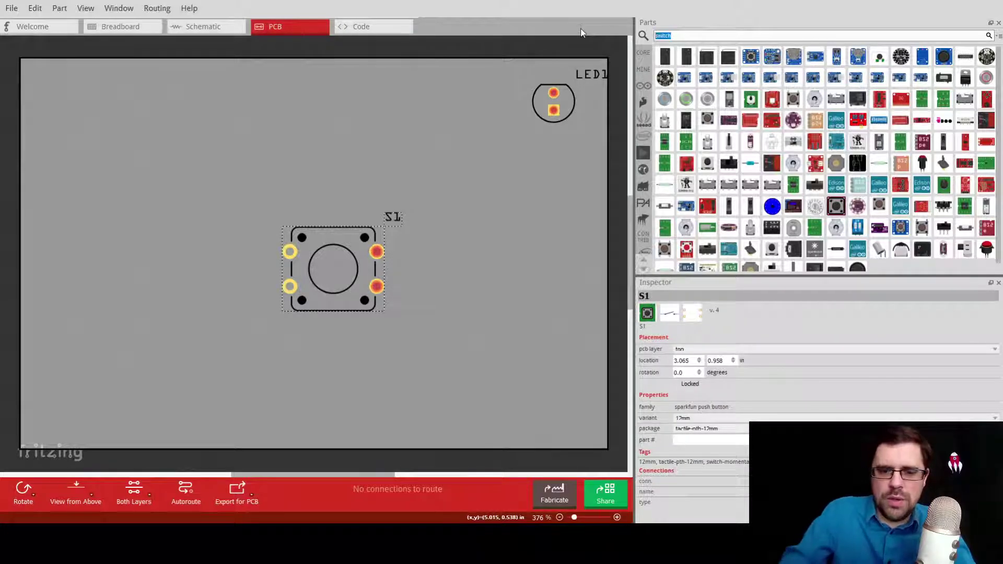
pyautogui.write('uno')
pyautogui.press('Return')
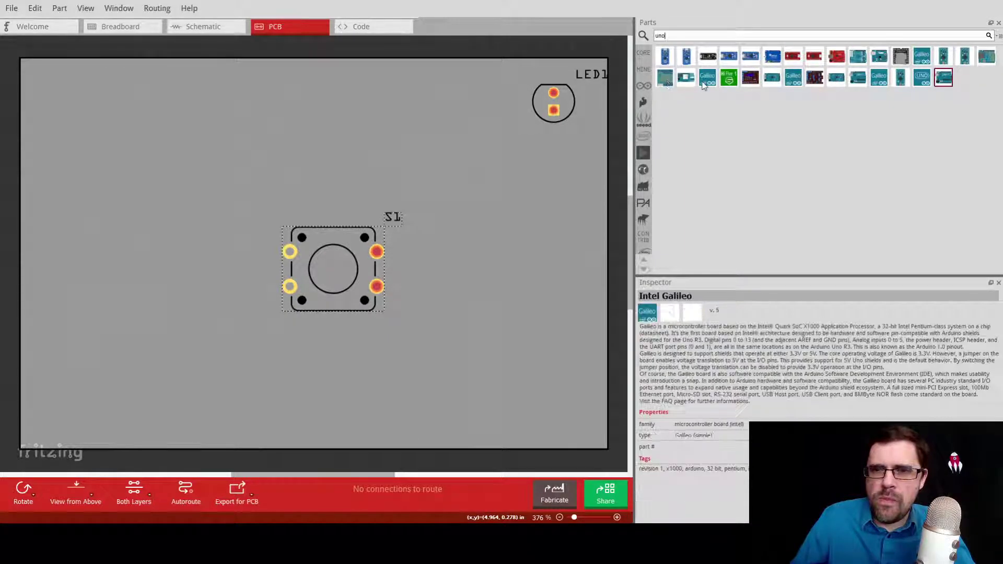
pyautogui.click(920, 79)
pyautogui.moveTo(923, 79); pyautogui.dragTo(152, 71)
# - Enlarge the PCB from its lower-right corner to about 143.9 × 91.2 mm
pyautogui.keyDown('ctrl'); pyautogui.scroll(-4, 67, 165); pyautogui.keyUp('ctrl')
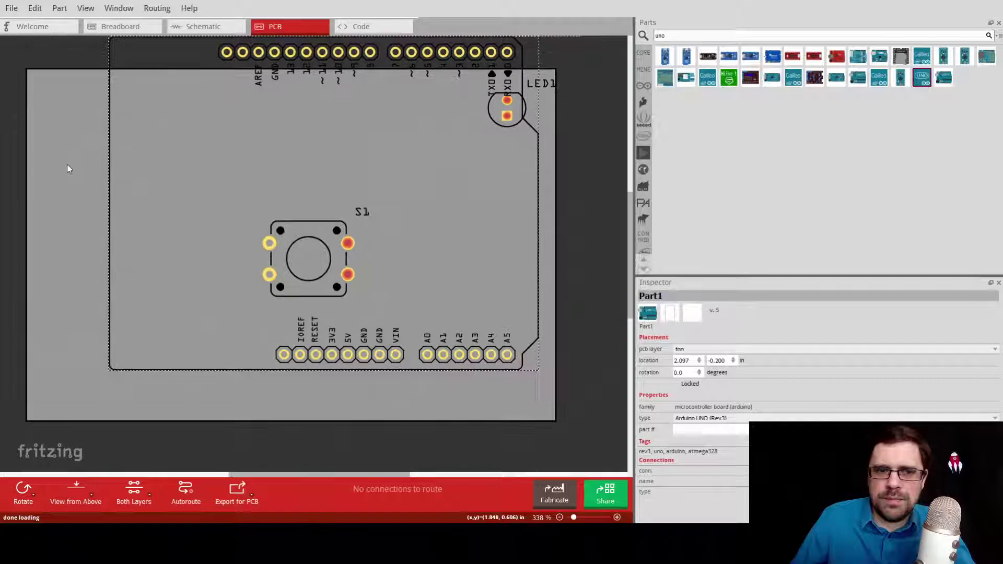
pyautogui.click(359, 323)
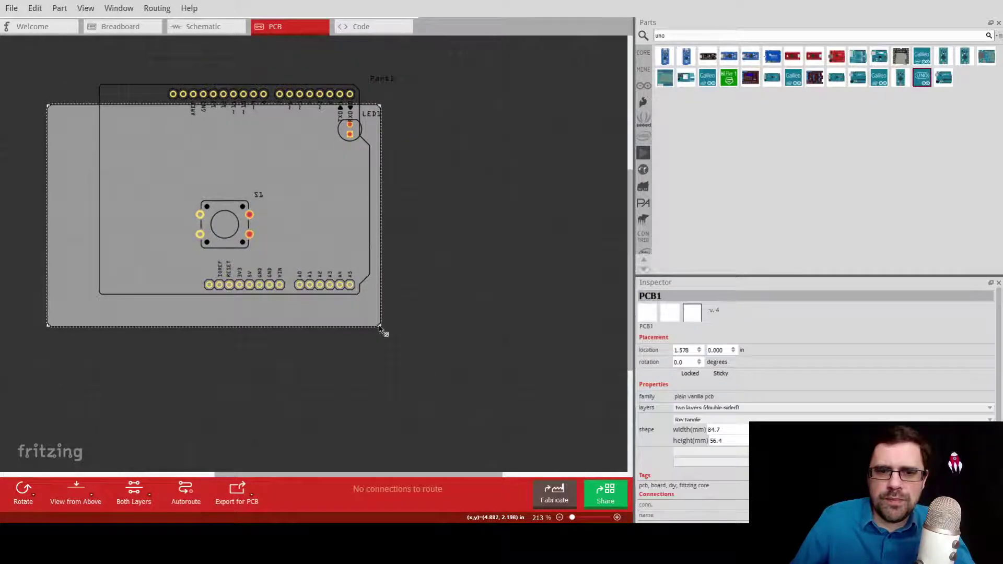
pyautogui.moveTo(387, 334); pyautogui.dragTo(617, 466)
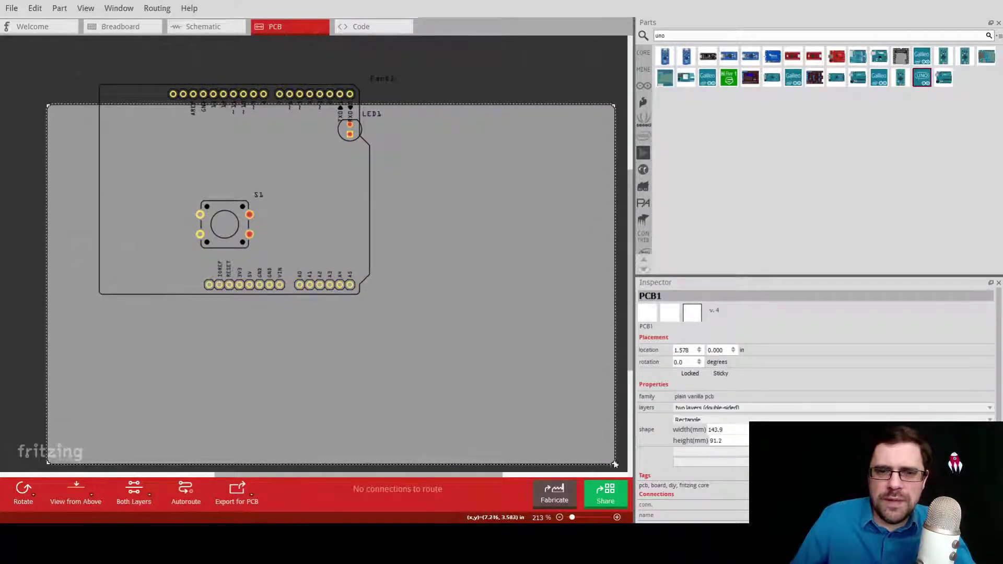
# - Move the Arduino Uno so its header edge extends past the PCB's upper edge, and move pushbutton S1 to the PCB's lower-left corner
pyautogui.click(257, 178)
pyautogui.moveTo(283, 172); pyautogui.dragTo(443, 131)
pyautogui.click(223, 226)
pyautogui.moveTo(223, 226); pyautogui.dragTo(96, 427)
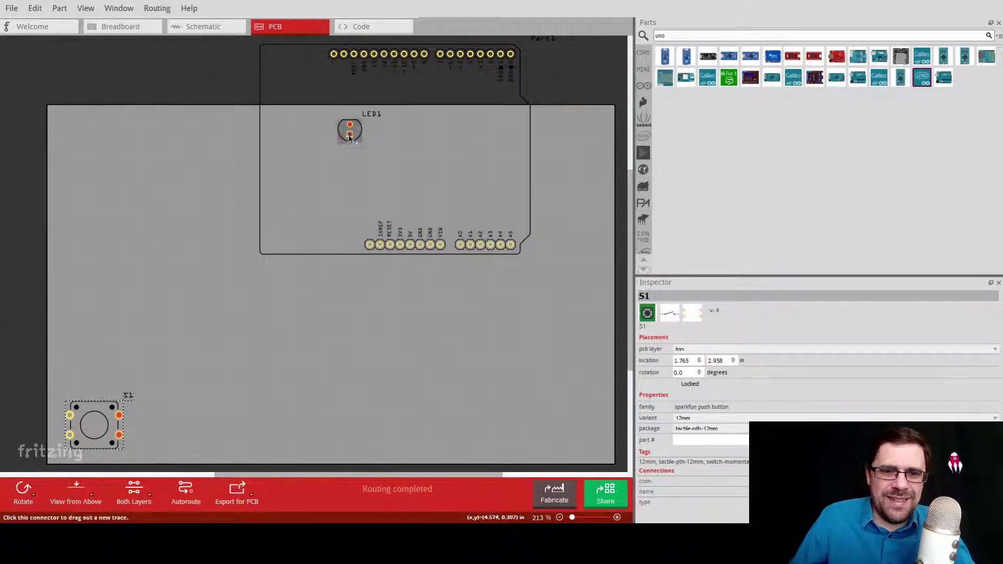
# - Move LED1 out of the Arduino outline into the PCB's lower-left area, and move the Arduino Uno farther past the PCB's upper edge
pyautogui.moveTo(350, 137); pyautogui.dragTo(208, 334)
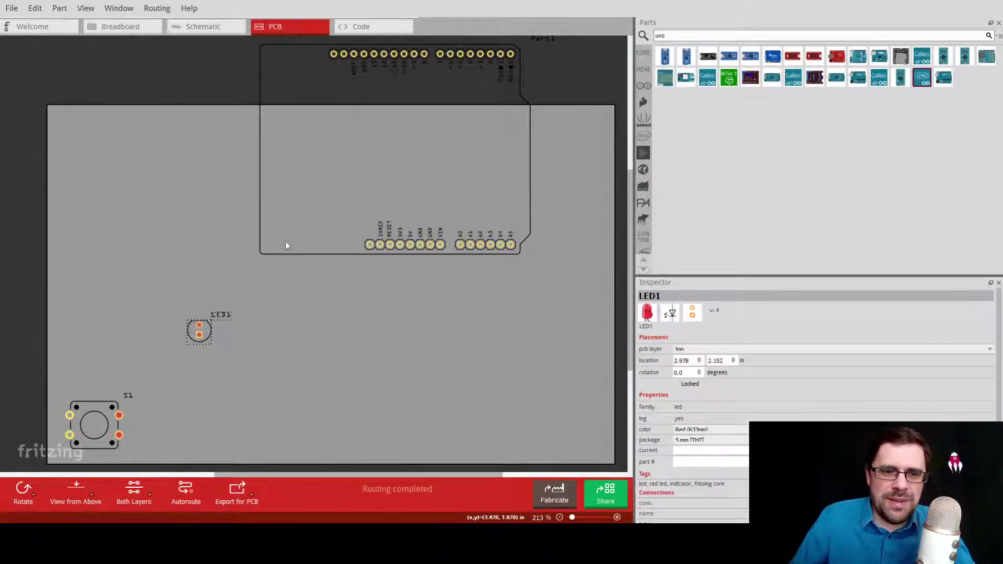
pyautogui.click(403, 148)
pyautogui.moveTo(397, 133); pyautogui.dragTo(430, 79)
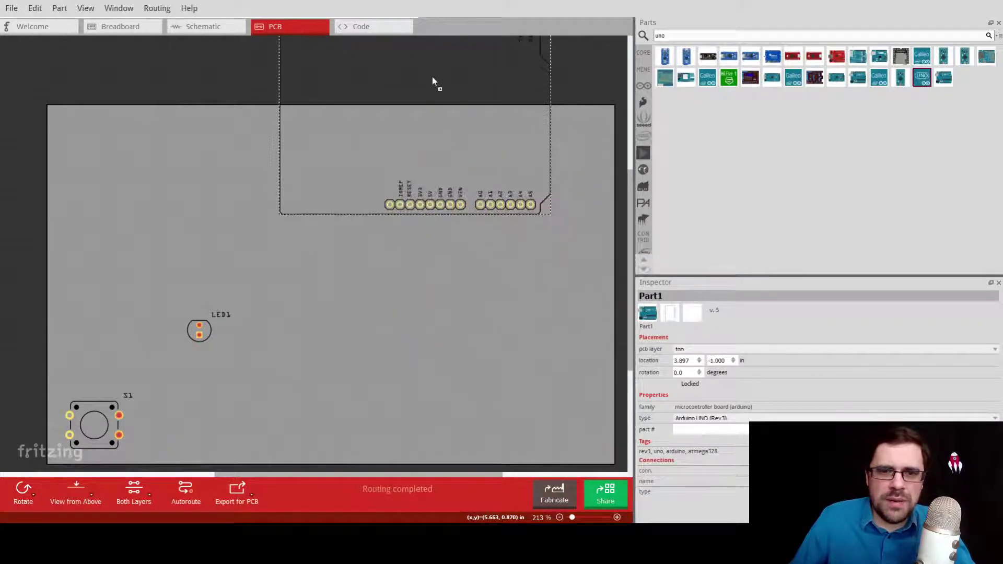
# - Rotate pushbutton S1 by 90 degrees, hide its label and move it to about 1.713, 2.914 in at the PCB's lower-left corner
pyautogui.click(95, 426)
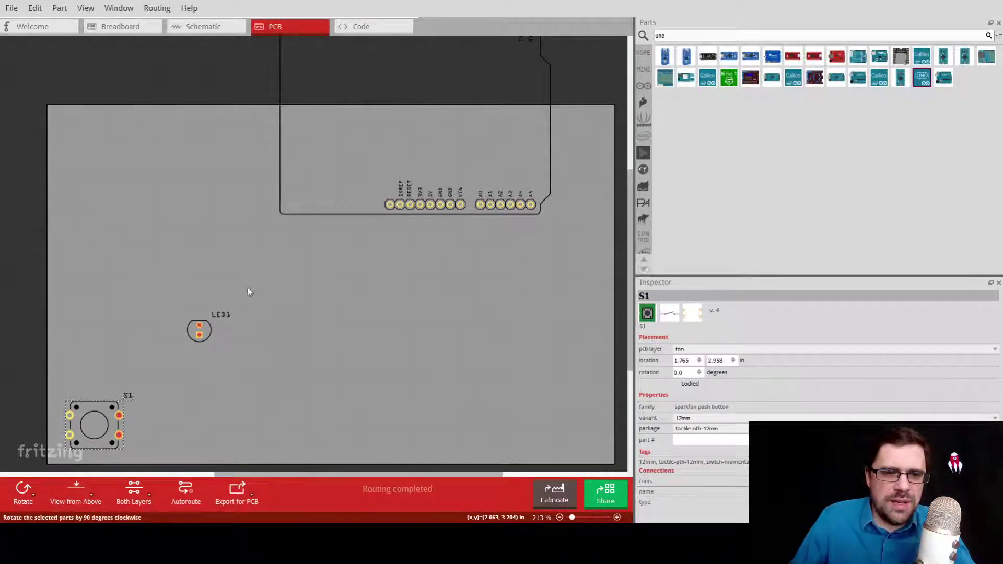
pyautogui.hotkey('ctrl', 'r')
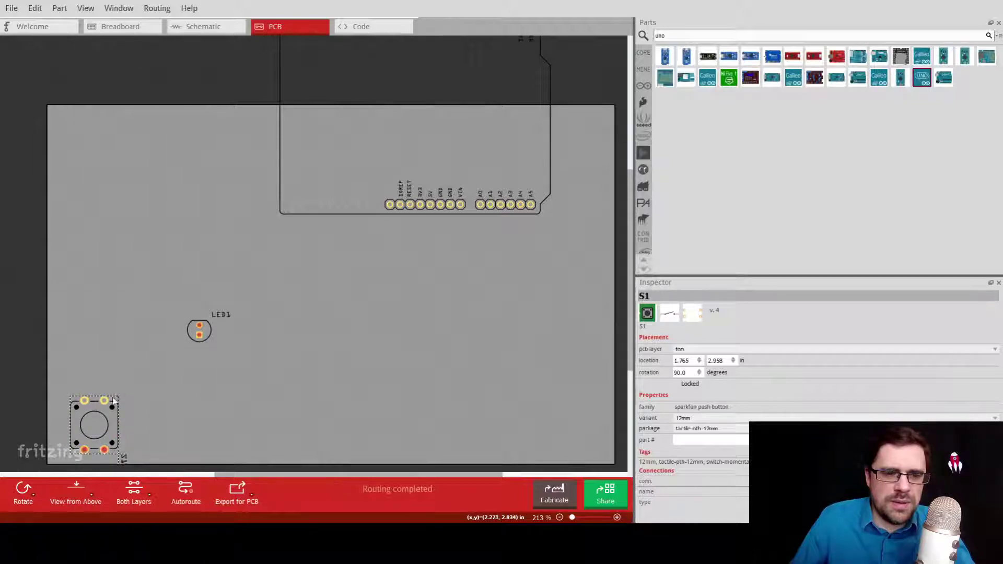
pyautogui.moveTo(96, 432); pyautogui.dragTo(91, 415)
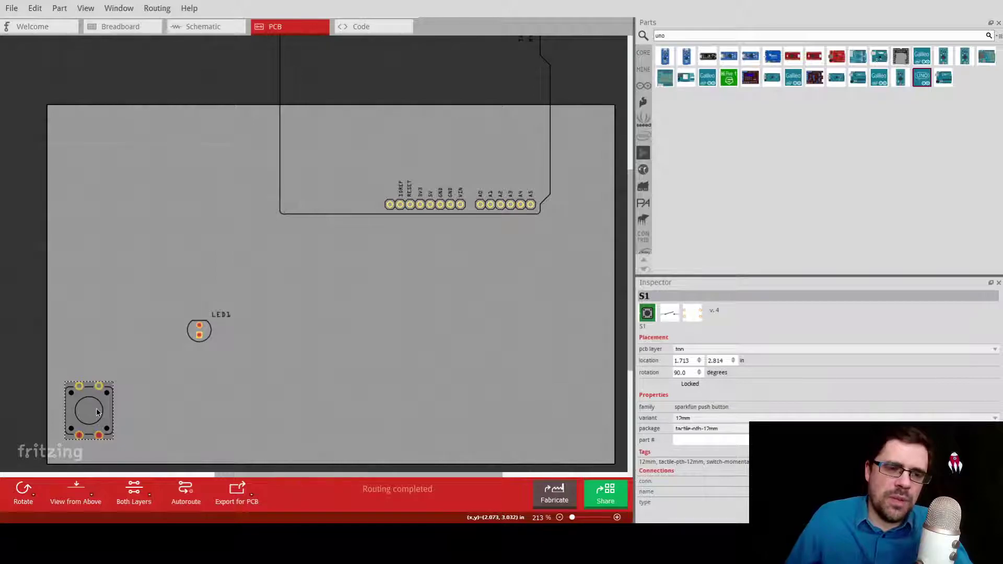
pyautogui.moveTo(102, 413); pyautogui.dragTo(102, 423)
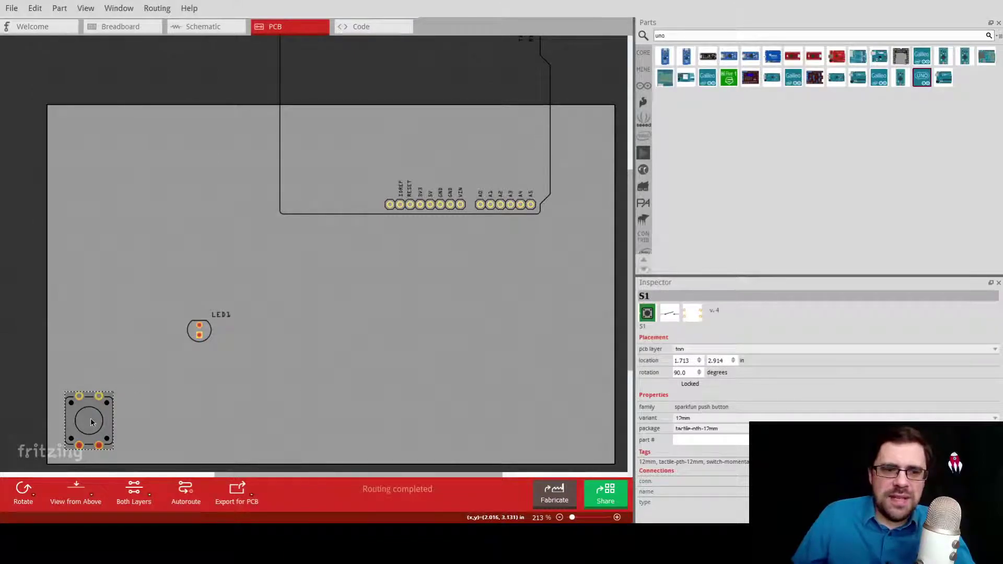
pyautogui.click(660, 297)
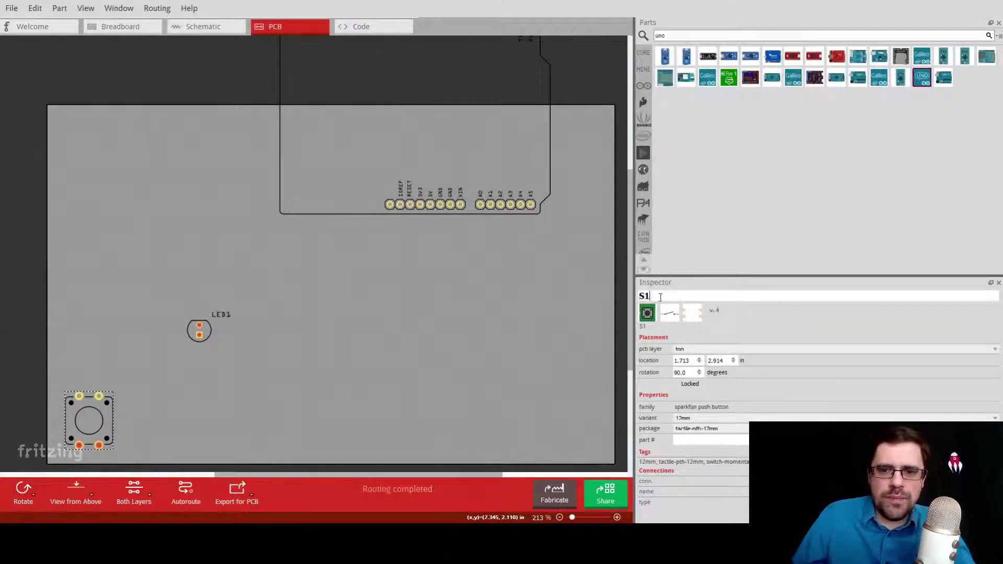
pyautogui.moveTo(660, 297); pyautogui.dragTo(629, 297)
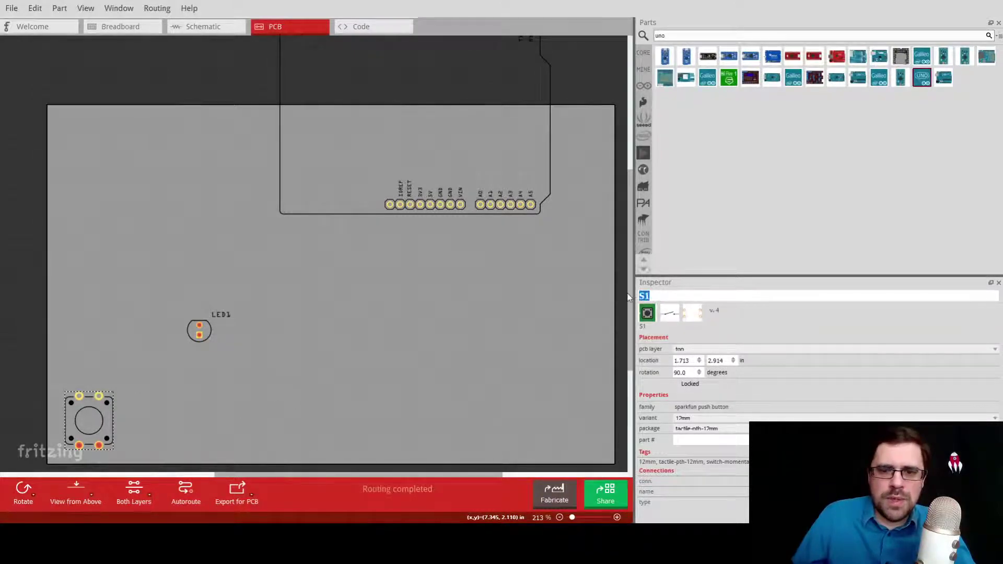
# - Copy pushbutton S1 twice and line the copies up beside it in a closely spaced row at 2.213 and 2.713 in
pyautogui.click(99, 419)
pyautogui.hotkey('ctrl', 'c')
pyautogui.hotkey('ctrl', 'v')
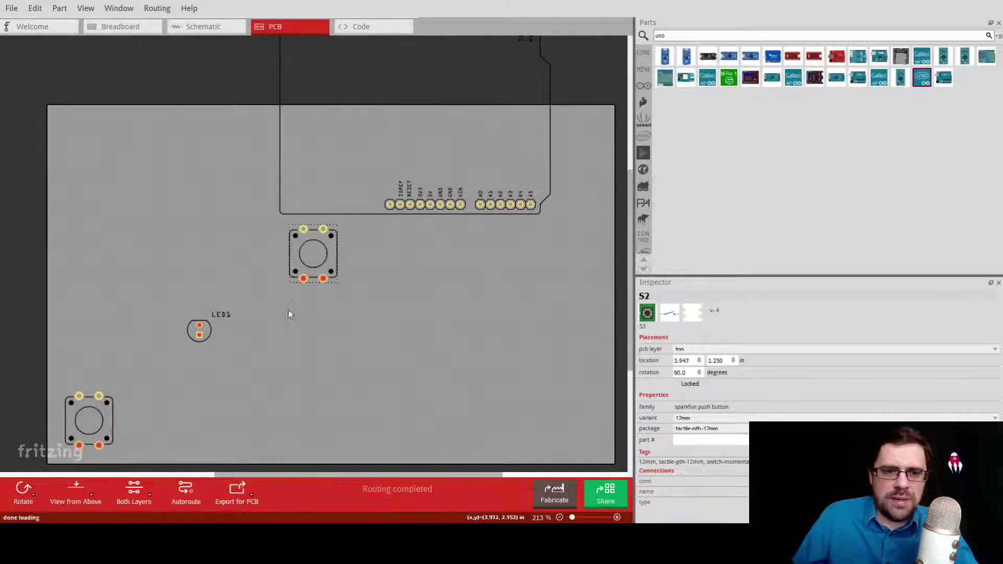
pyautogui.moveTo(320, 261); pyautogui.dragTo(156, 424)
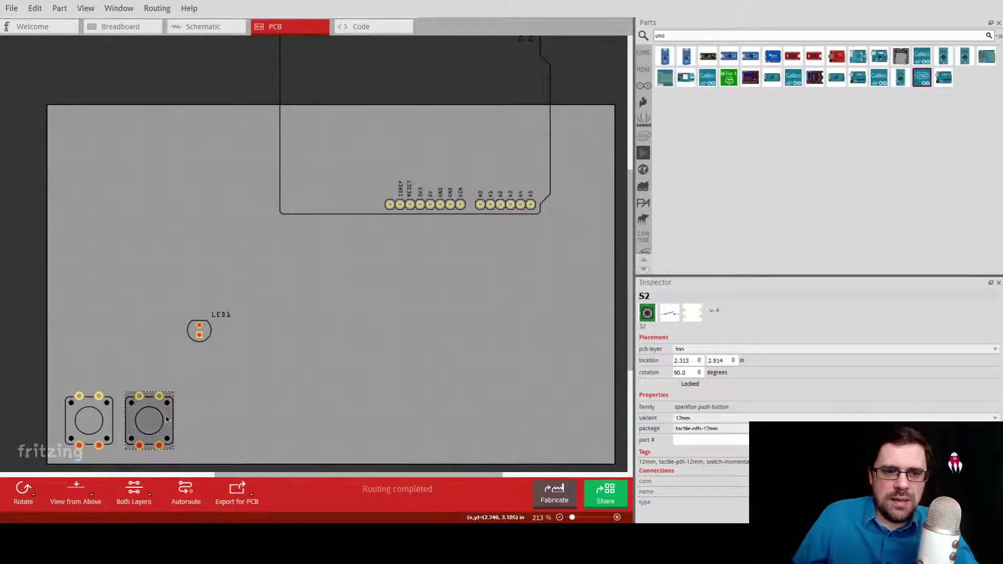
pyautogui.hotkey('ctrl', 'v')
pyautogui.moveTo(342, 279); pyautogui.dragTo(211, 425)
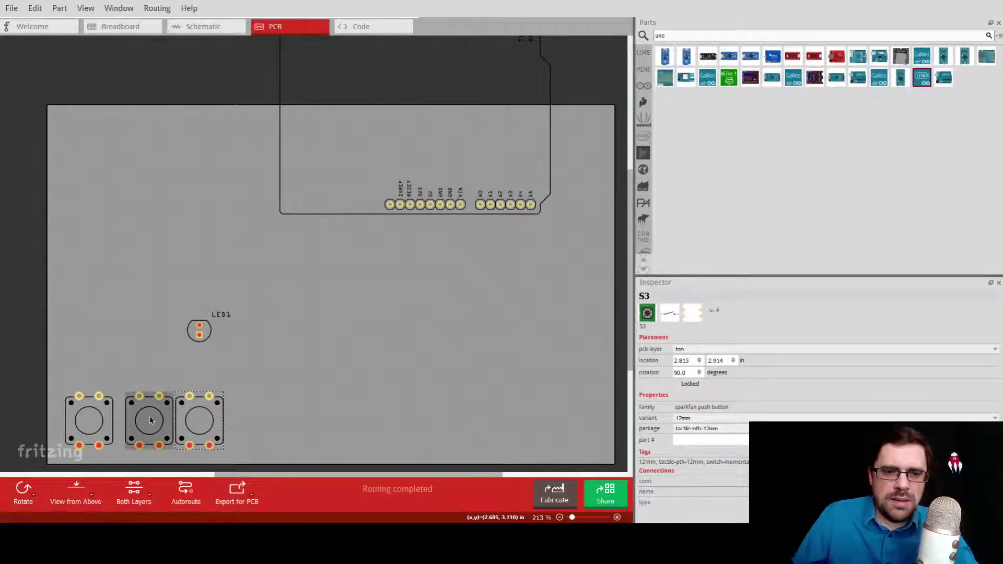
pyautogui.moveTo(150, 419); pyautogui.dragTo(184, 429)
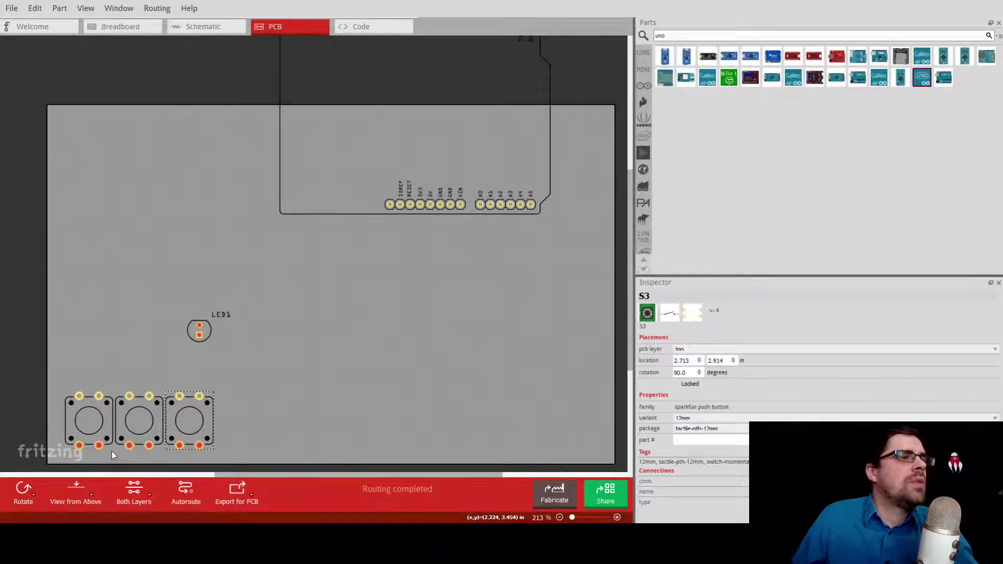
pyautogui.moveTo(142, 427); pyautogui.dragTo(137, 429)
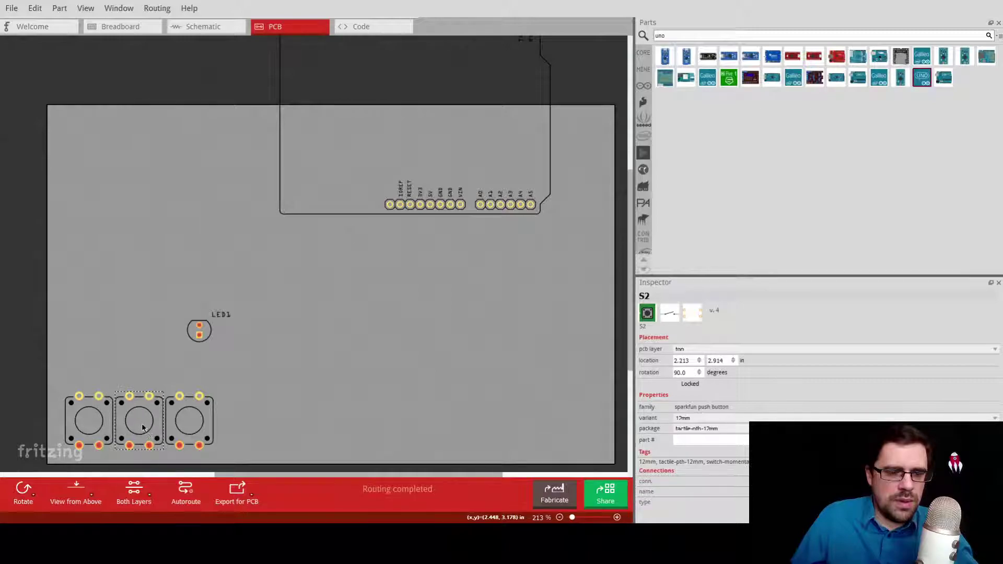
# - Duplicate the third pushbutton five times to extend the row to eight evenly spaced pushbuttons along the PCB's lower edge, and save the sketch
pyautogui.click(191, 423)
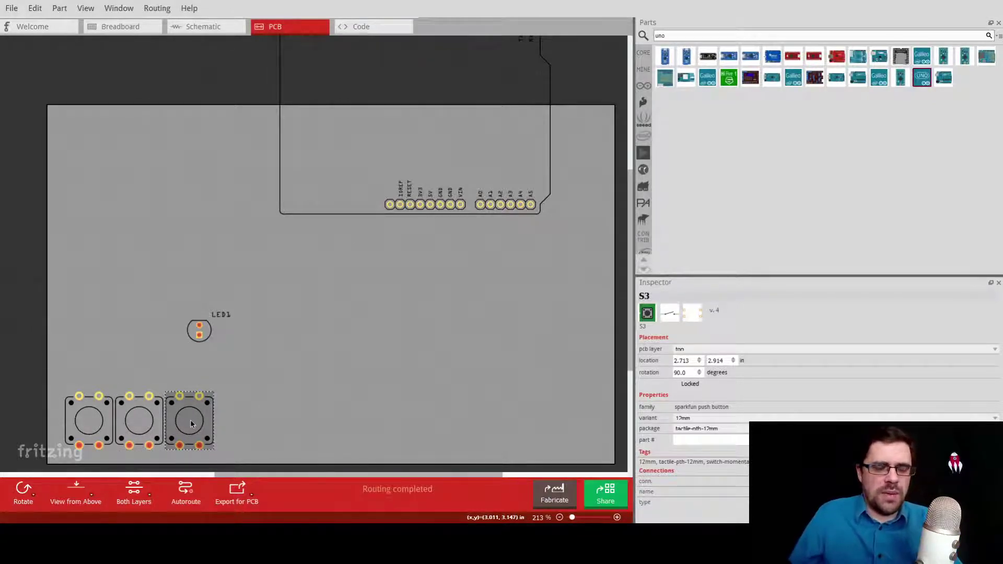
pyautogui.hotkey('ctrl', 'd')
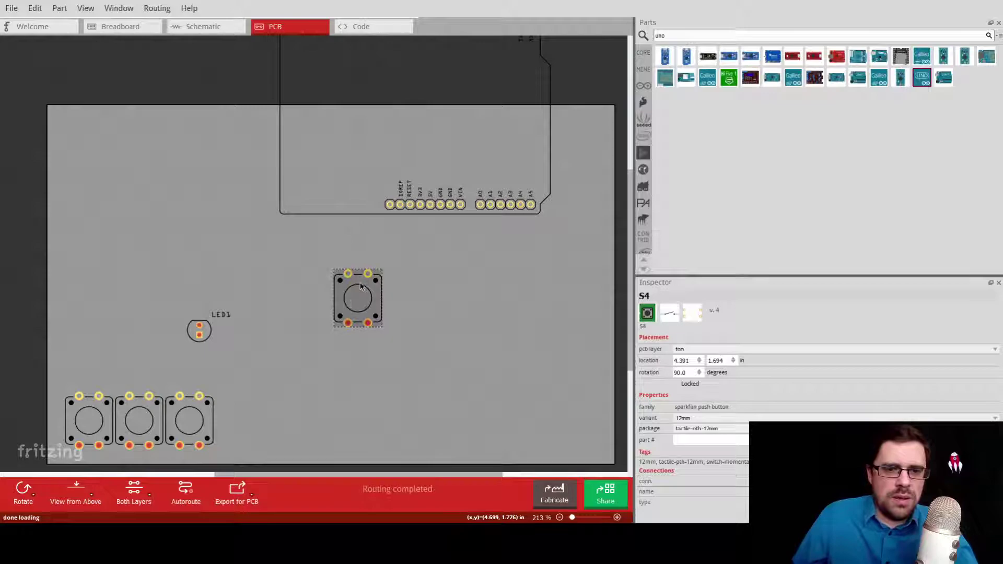
pyautogui.moveTo(354, 298); pyautogui.dragTo(237, 418)
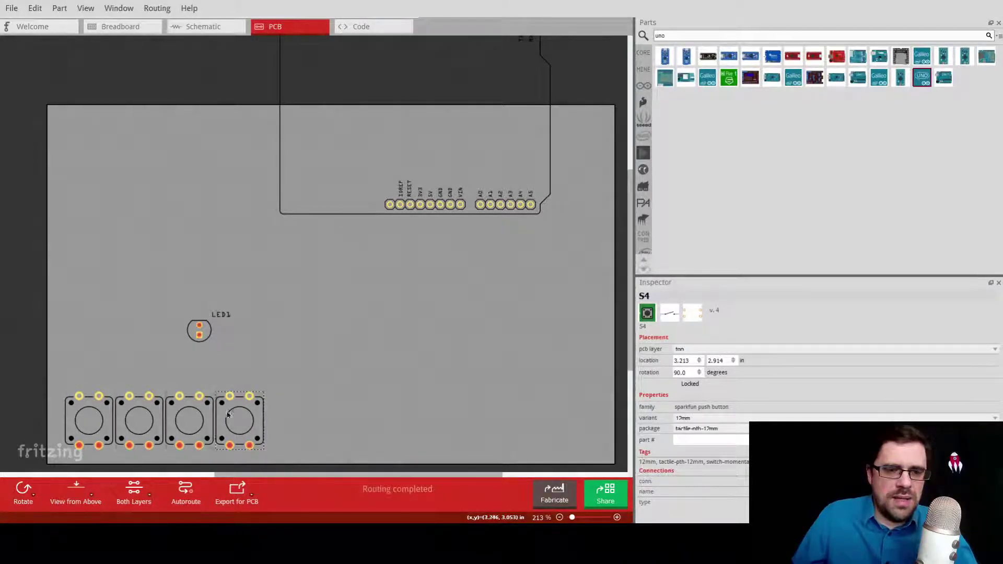
pyautogui.hotkey('ctrl', 'd')
pyautogui.moveTo(383, 319); pyautogui.dragTo(293, 417)
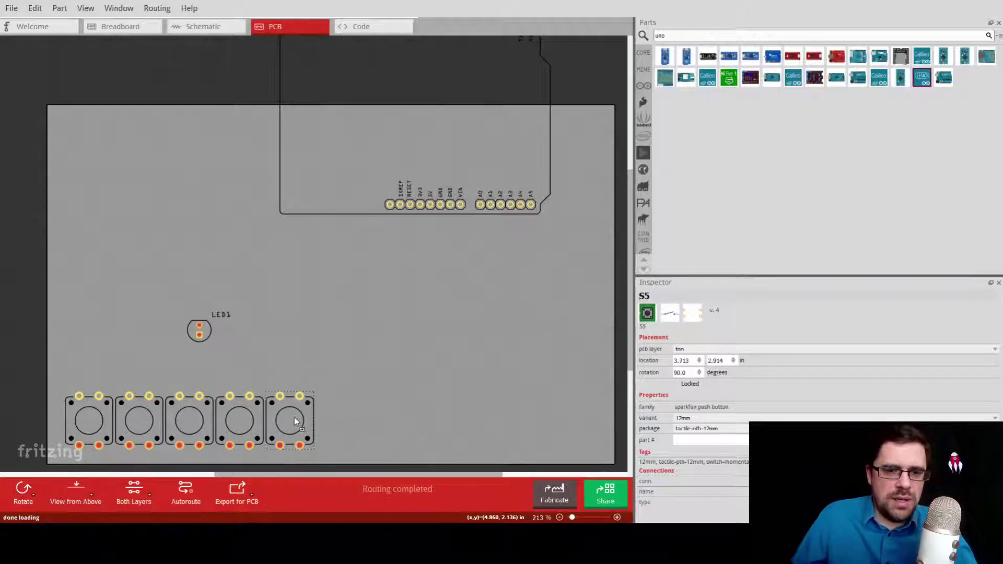
pyautogui.hotkey('ctrl', 'd')
pyautogui.moveTo(402, 337); pyautogui.dragTo(337, 417)
pyautogui.hotkey('ctrl', 'd')
pyautogui.moveTo(422, 363); pyautogui.dragTo(386, 413)
pyautogui.hotkey('ctrl', 'd')
pyautogui.moveTo(462, 357); pyautogui.dragTo(441, 412)
pyautogui.hotkey('ctrl', 's')
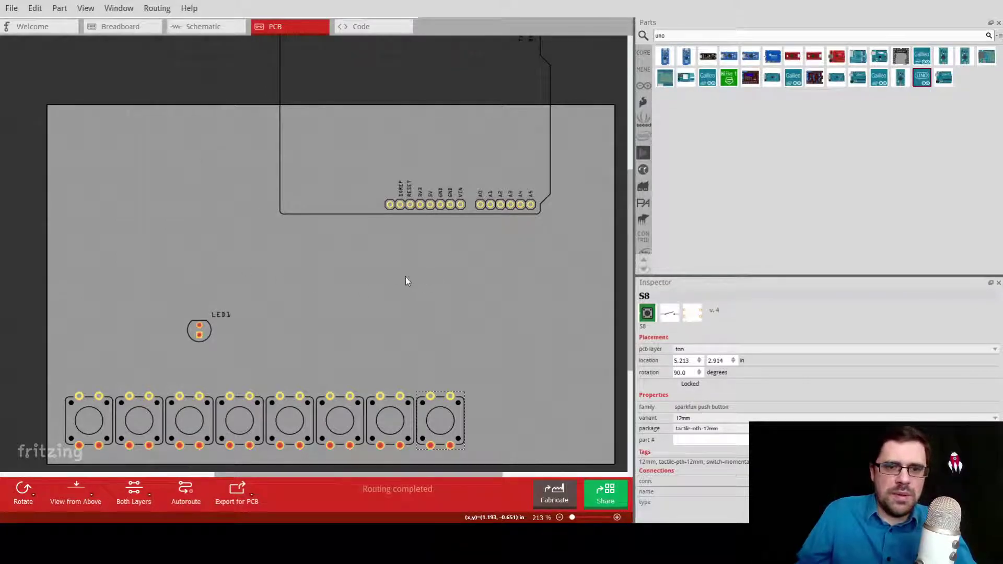
pyautogui.hotkey('ctrl', 's')
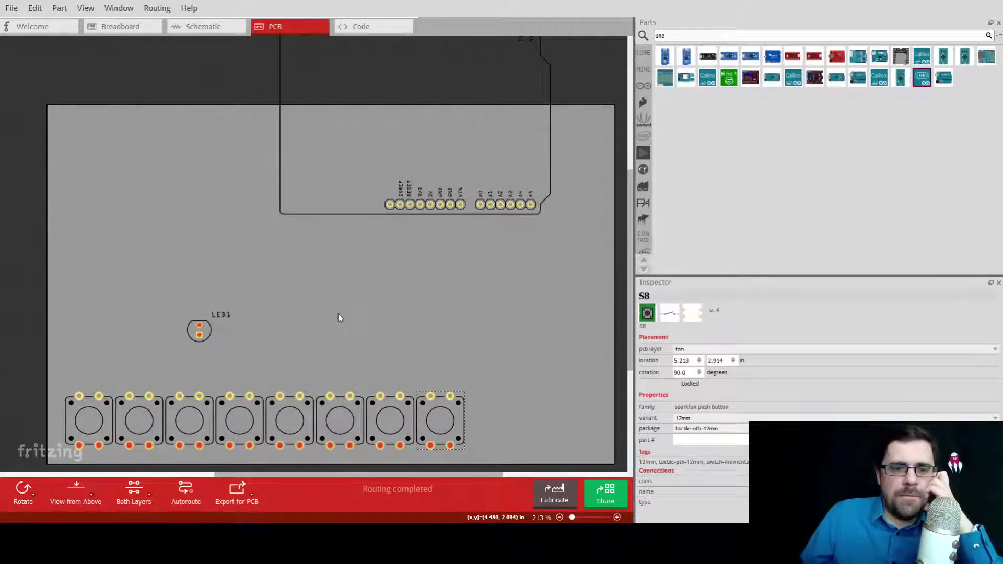
# - Move LED1 directly above the first pushbutton and place a duplicate of it above the second pushbutton
pyautogui.click(208, 332)
pyautogui.moveTo(210, 332); pyautogui.dragTo(102, 365)
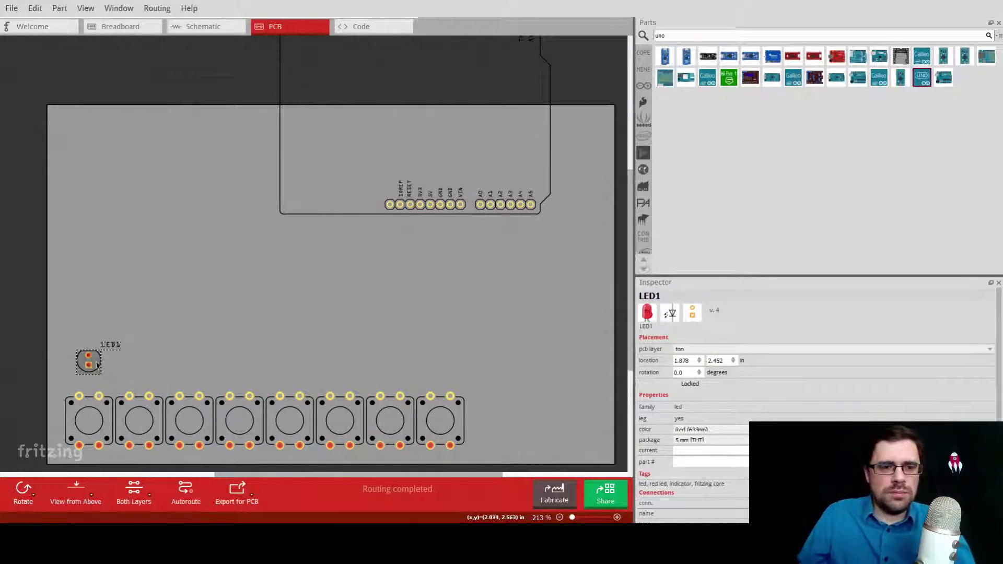
pyautogui.hotkey('ctrl', 'd')
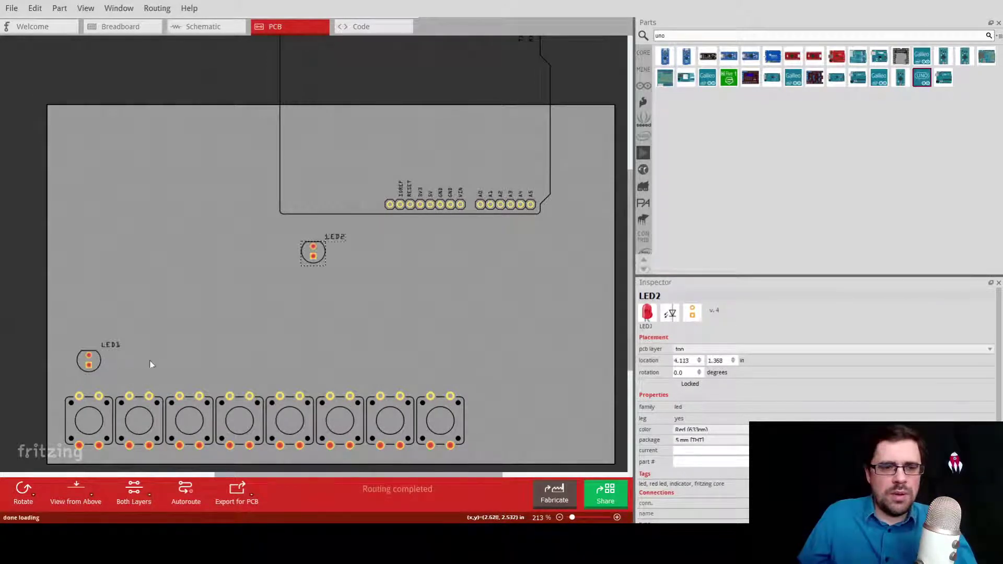
pyautogui.moveTo(309, 251); pyautogui.dragTo(131, 367)
pyautogui.hotkey('ctrl', 'd')
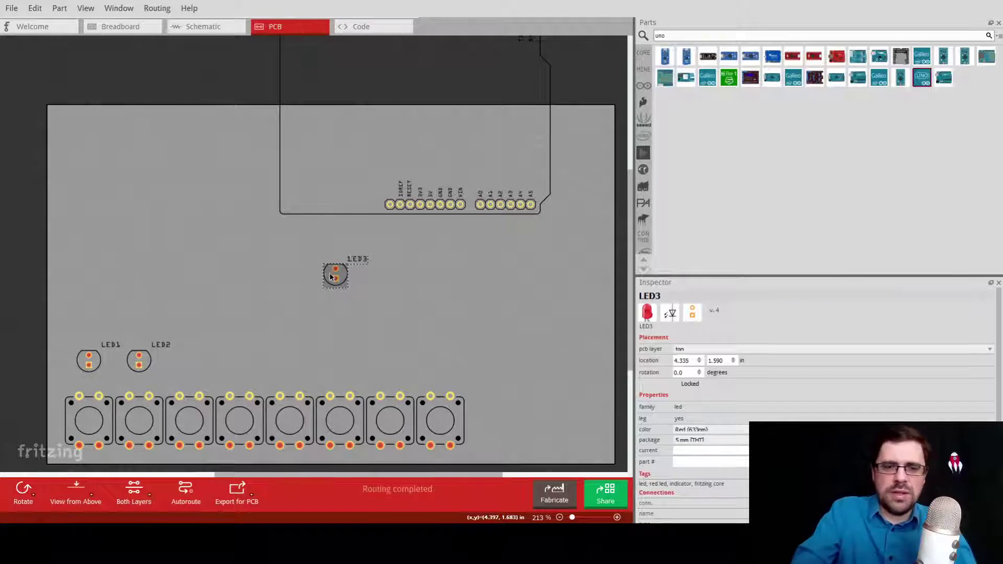
pyautogui.press('Delete')
pyautogui.click(133, 366)
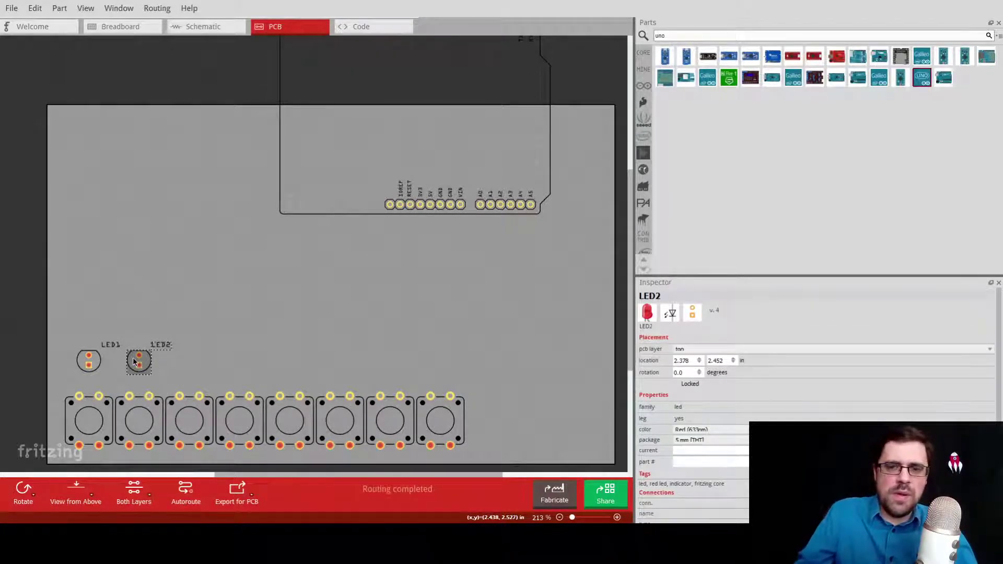
pyautogui.click(368, 310)
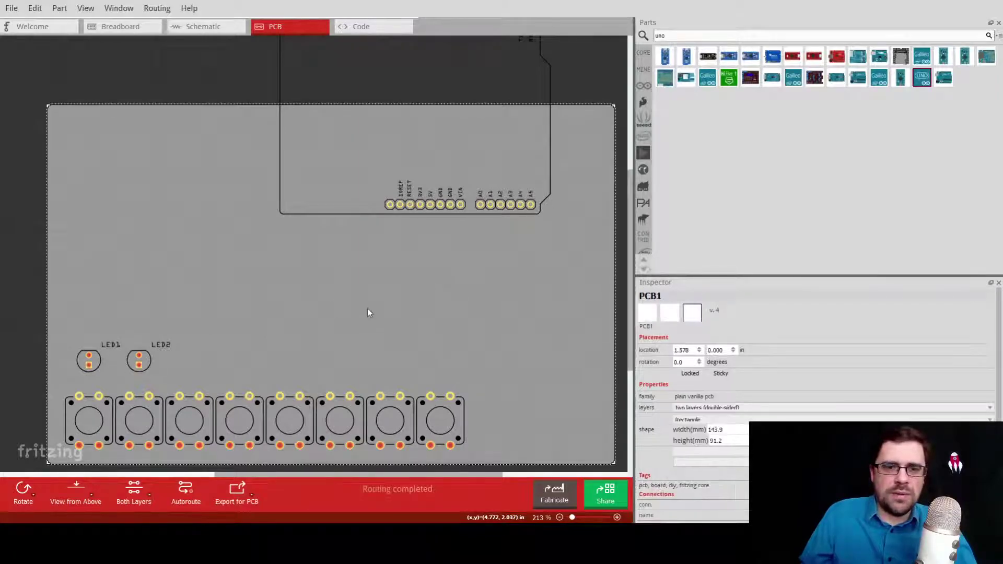
pyautogui.hotkey('ctrl', 'z')
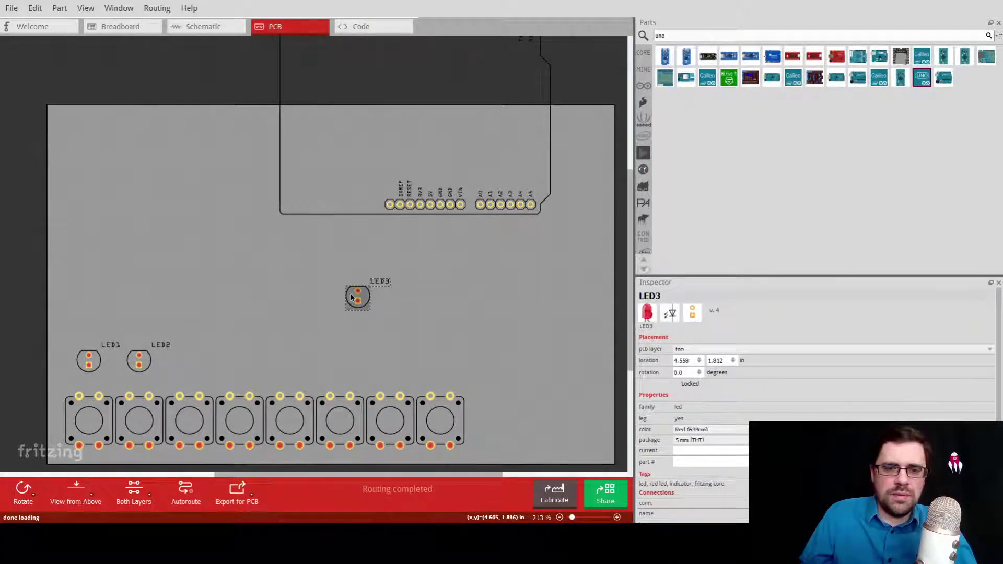
pyautogui.press('Delete')
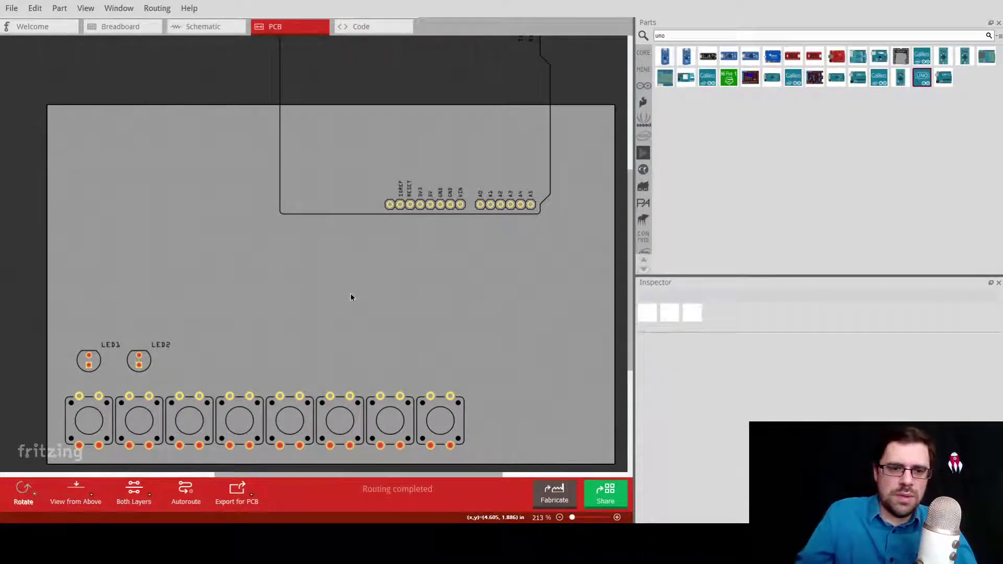
# - Hide the labels of LED1 and LED2 and place an unlabelled LED copy above the third pushbutton
pyautogui.click(92, 360)
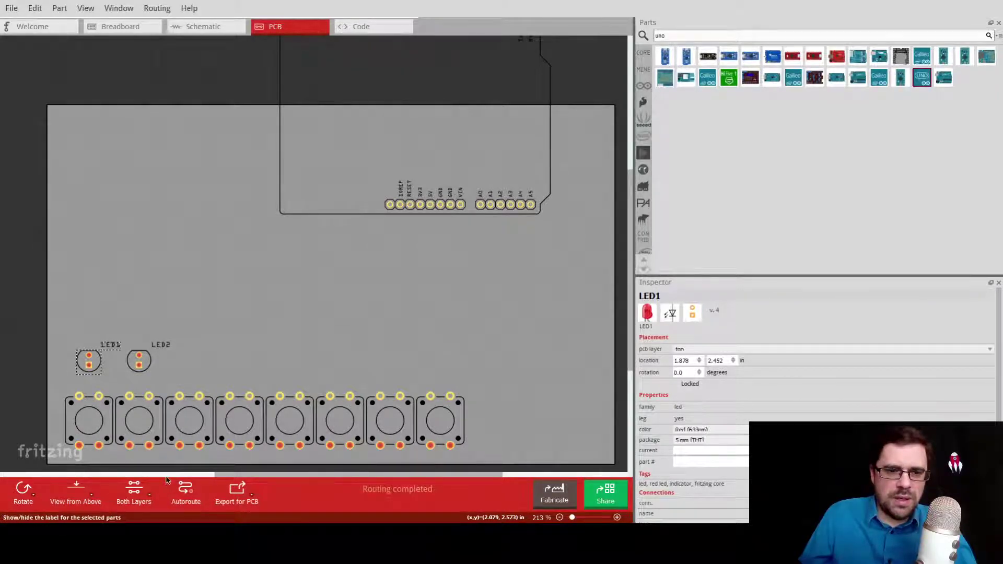
pyautogui.click(138, 364)
pyautogui.hotkey('ctrl', 'd')
pyautogui.moveTo(372, 320); pyautogui.dragTo(188, 365)
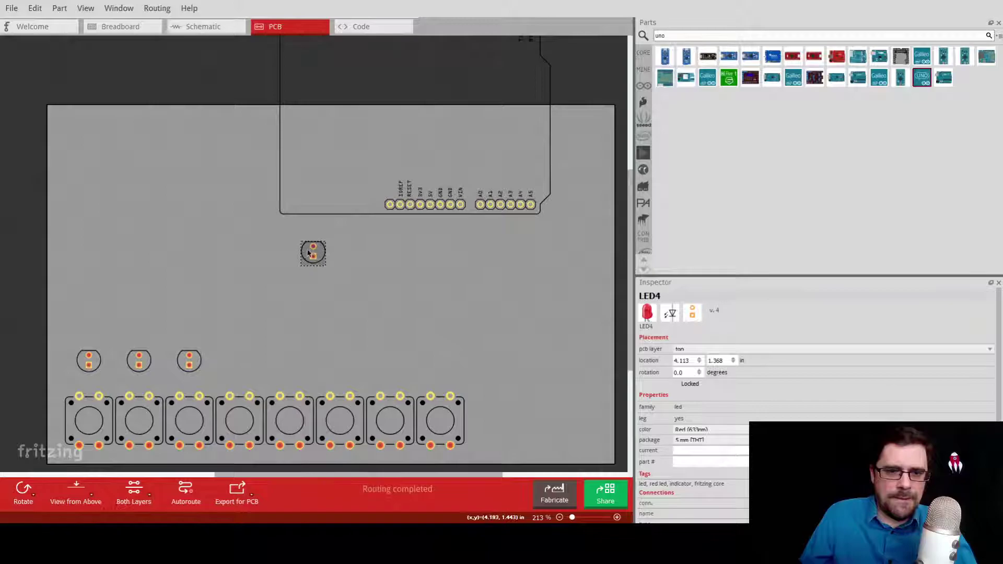
# - Place LED copies above the fourth to eighth pushbuttons to complete the row of eight LEDs, and save the sketch
pyautogui.moveTo(312, 253); pyautogui.dragTo(239, 363)
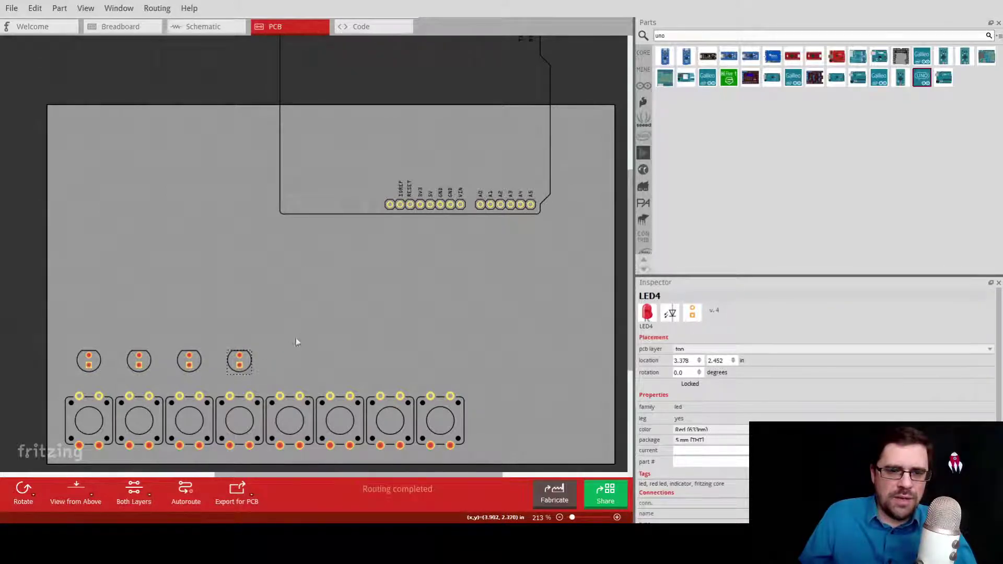
pyautogui.hotkey('ctrl', 'v')
pyautogui.moveTo(329, 277); pyautogui.dragTo(283, 363)
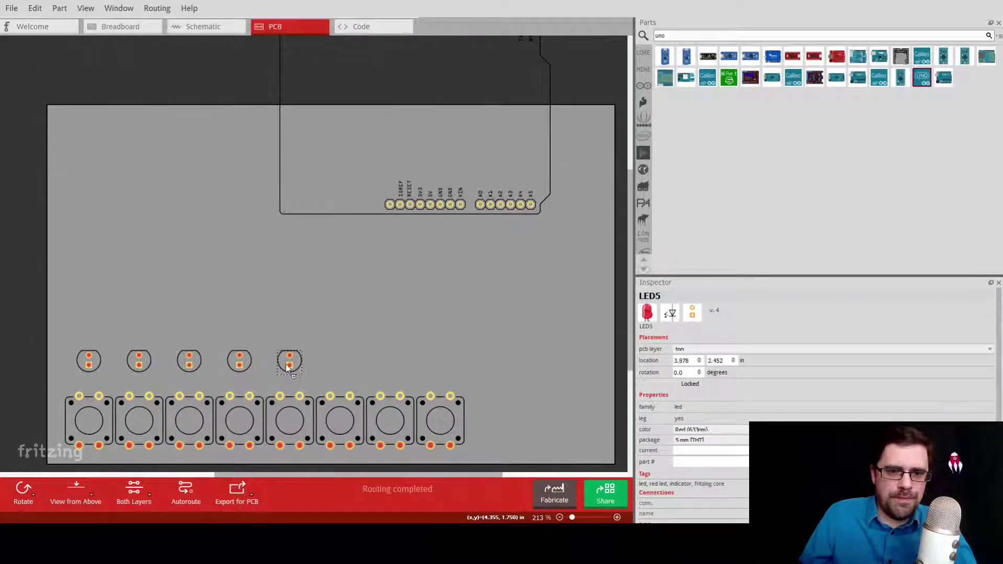
pyautogui.hotkey('ctrl', 'v')
pyautogui.moveTo(352, 287); pyautogui.dragTo(334, 350)
pyautogui.hotkey('ctrl', 'v')
pyautogui.moveTo(380, 320); pyautogui.dragTo(433, 363)
pyautogui.hotkey('ctrl', 'v')
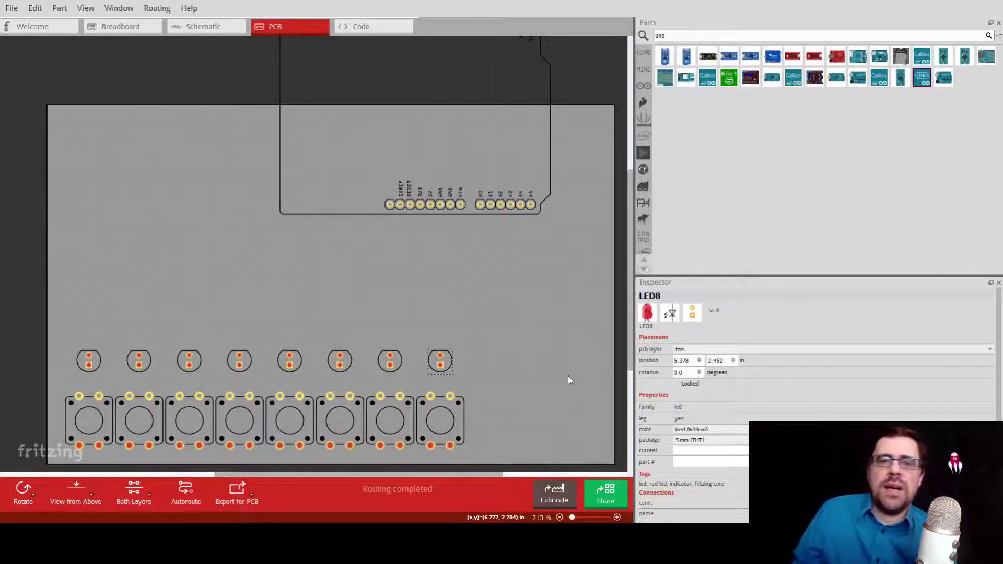
pyautogui.hotkey('ctrl', 's')
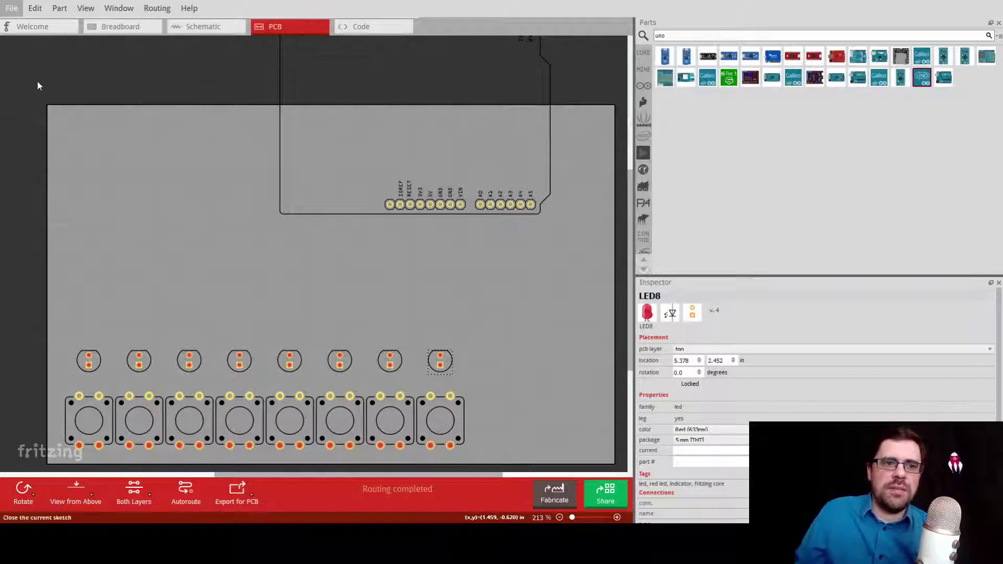
# - Copy pushbutton S8 and place the copy near the PCB's right edge, below and beside the Arduino, at about 6.613, 1.414 in
pyautogui.click(431, 416)
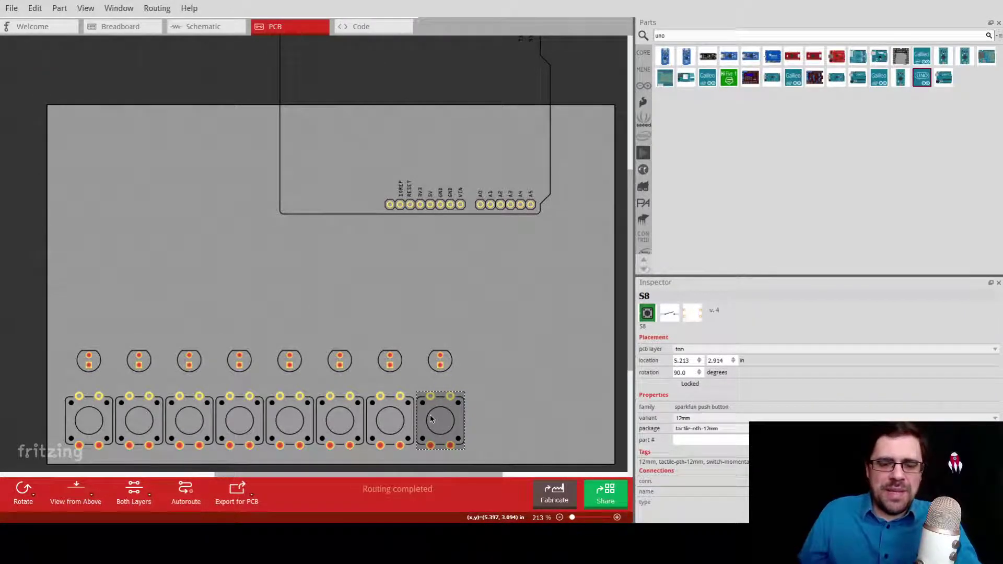
pyautogui.hotkey('ctrl', 'v')
pyautogui.moveTo(310, 266); pyautogui.dragTo(576, 280)
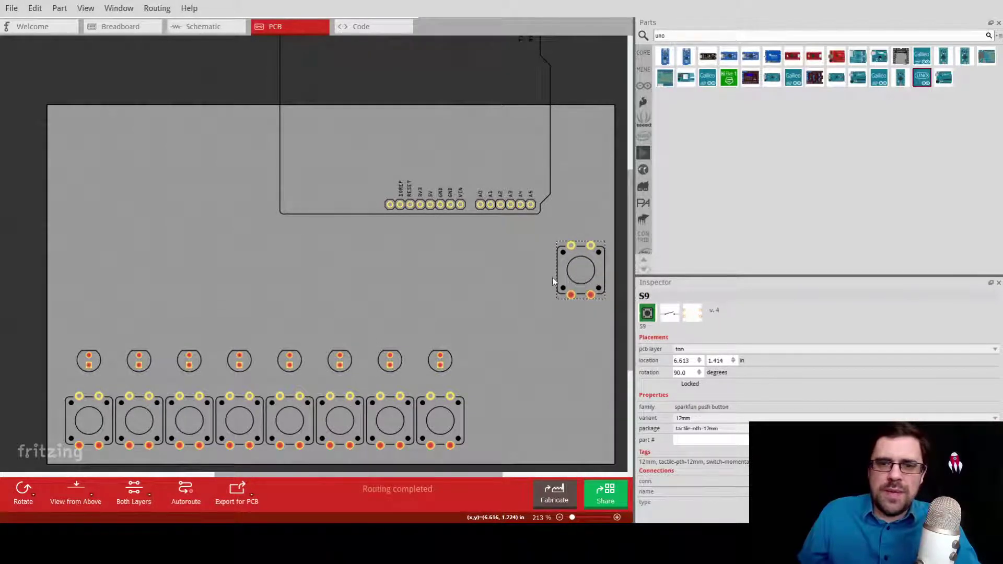
# - Find the Piezo Speaker in the parts library, try it on the PCB above the ninth pushbutton, and delete it
pyautogui.click(689, 37)
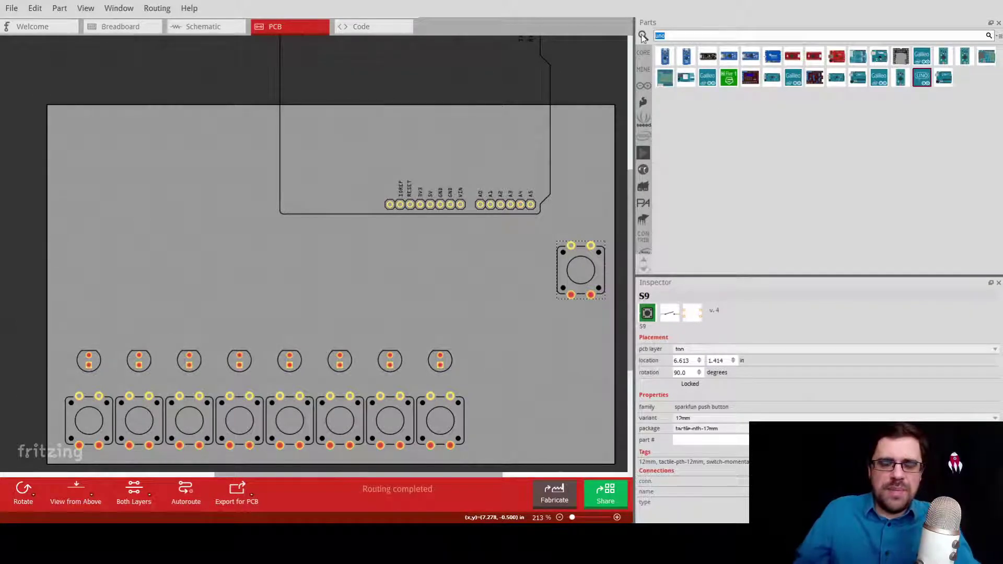
pyautogui.write('speaker')
pyautogui.press('Return')
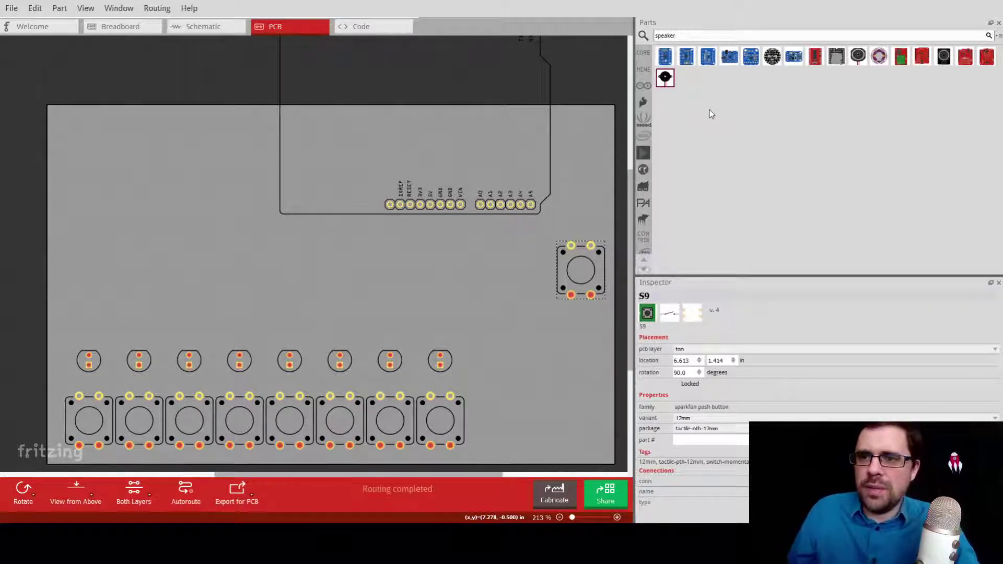
pyautogui.moveTo(666, 82)
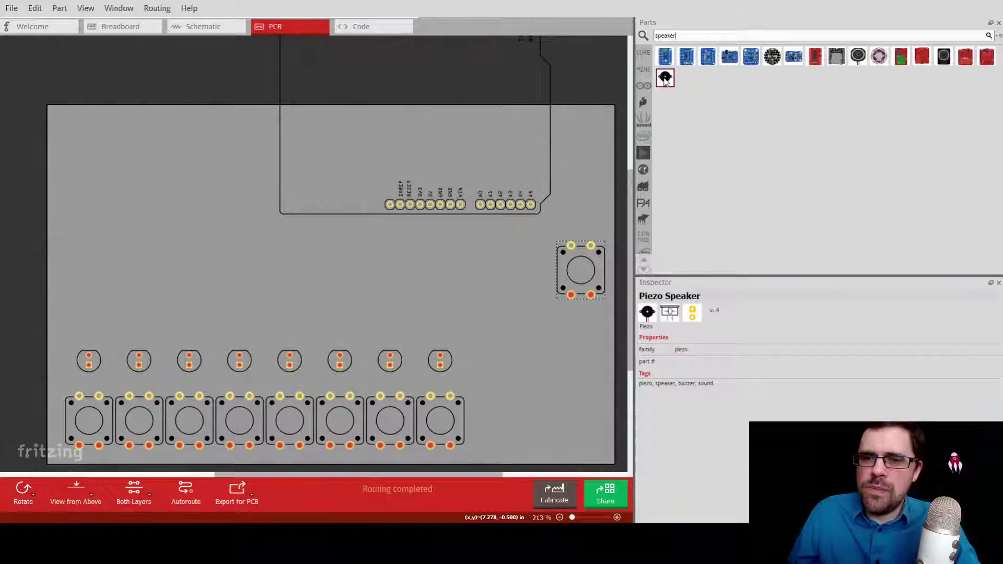
pyautogui.moveTo(665, 79); pyautogui.dragTo(582, 143)
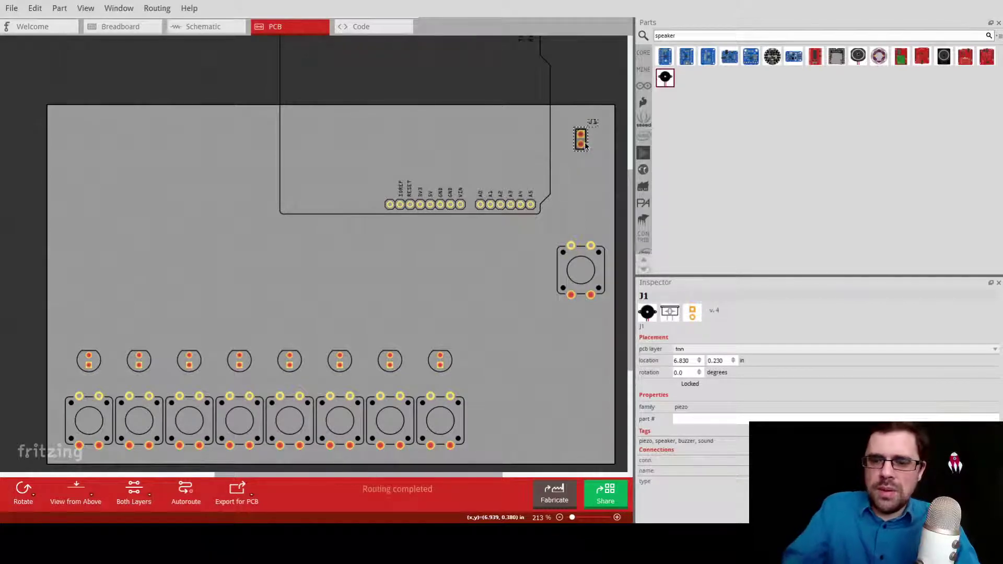
pyautogui.press('Delete')
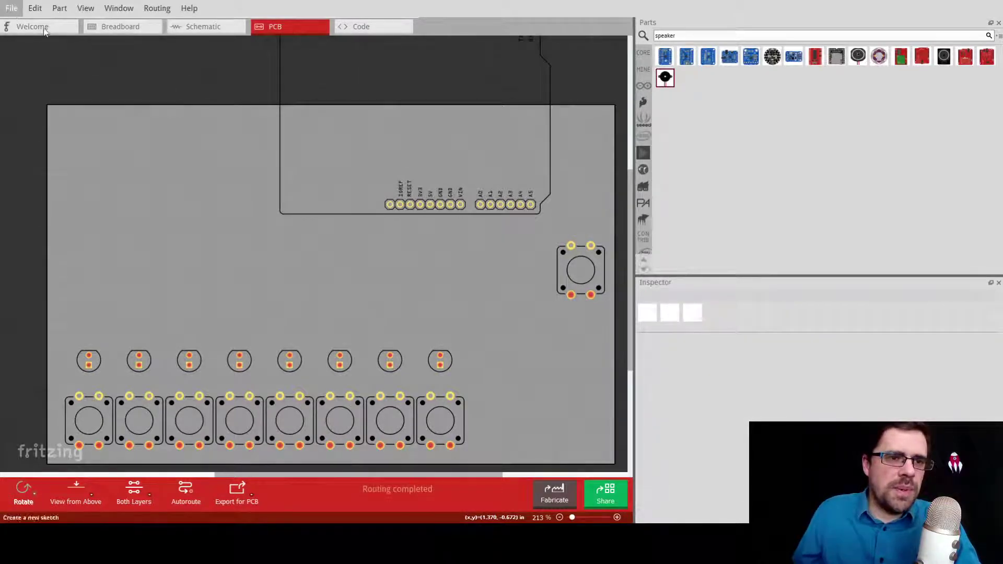
# - Save the sketch and search the parts library for buzzer to compare the available models
pyautogui.hotkey('ctrl', 's')
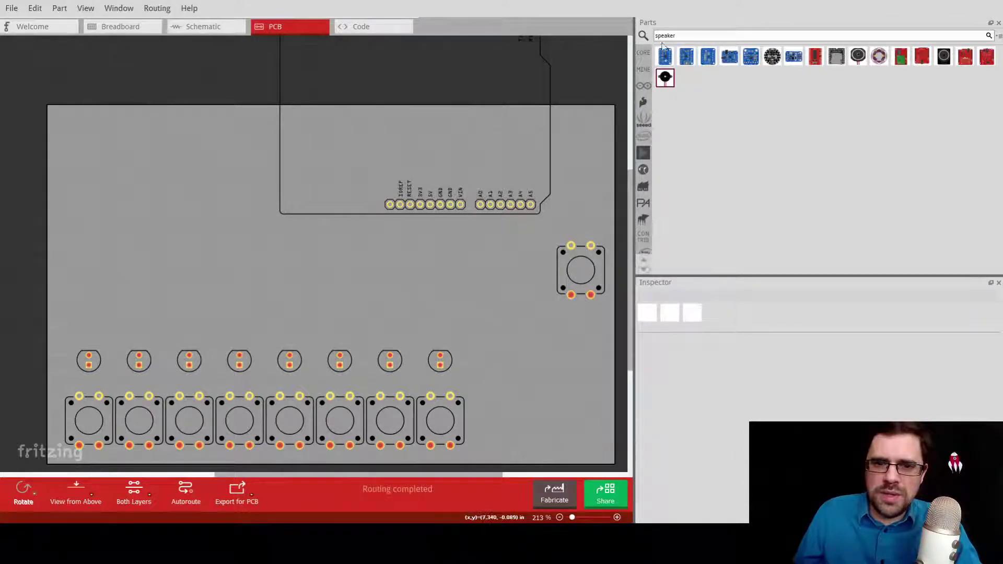
pyautogui.click(644, 35)
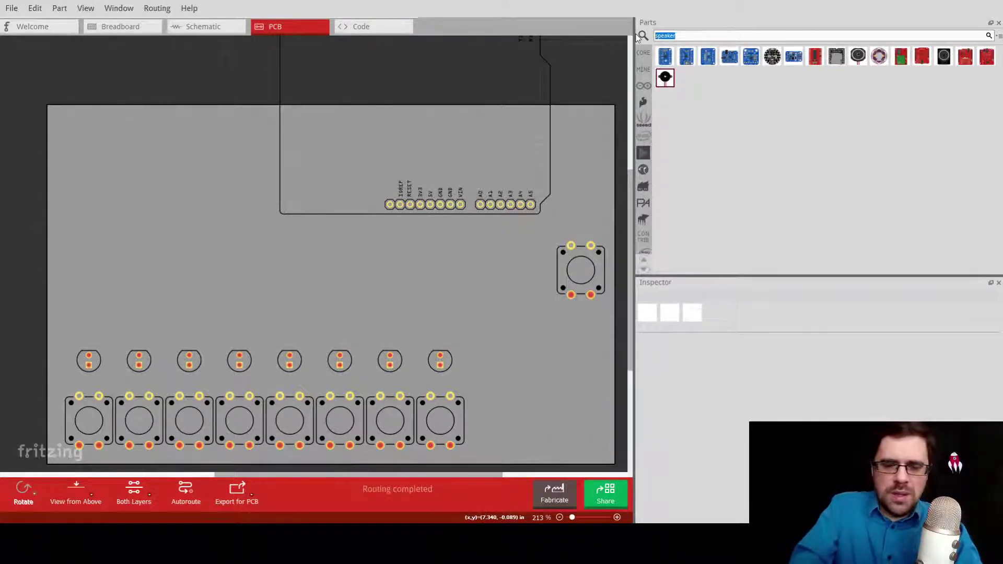
pyautogui.write('buzzer')
pyautogui.press('Return')
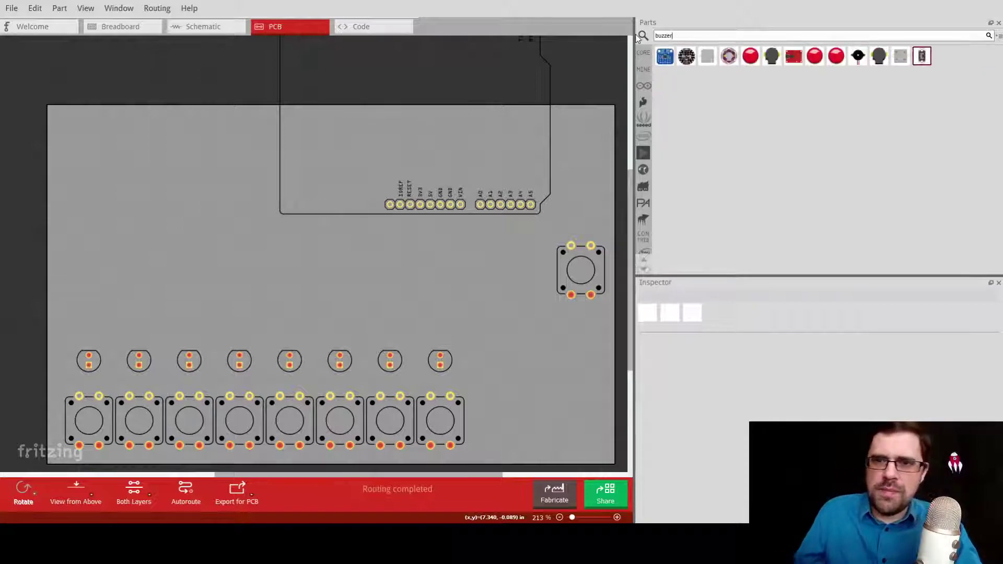
pyautogui.moveTo(880, 59)
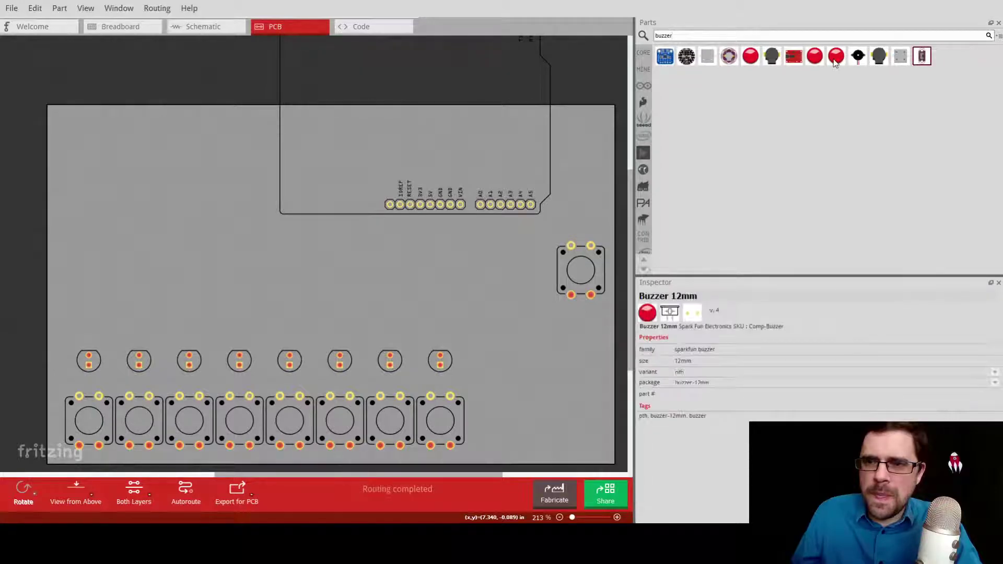
pyautogui.moveTo(757, 61)
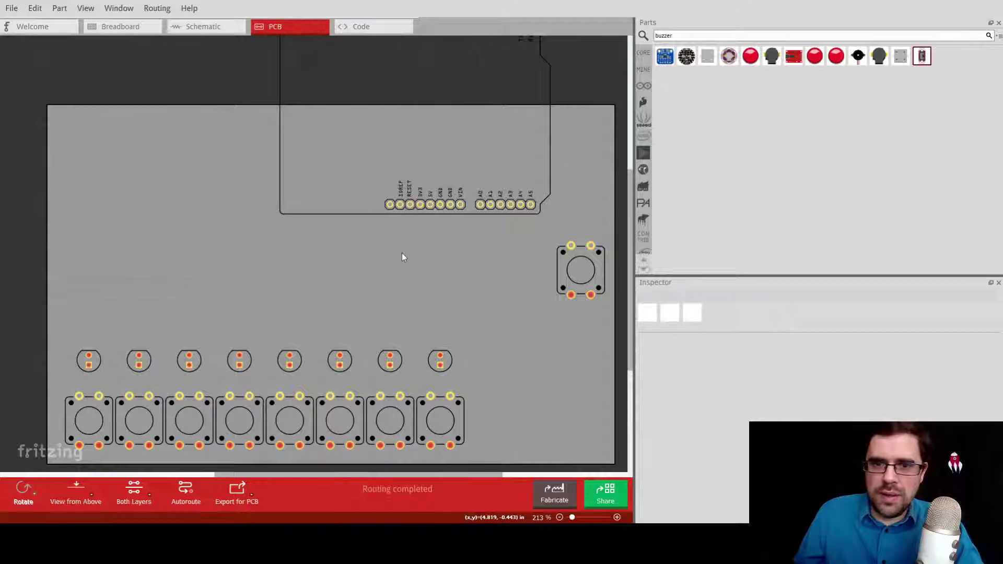
pyautogui.hotkey('ctrl', 'v')
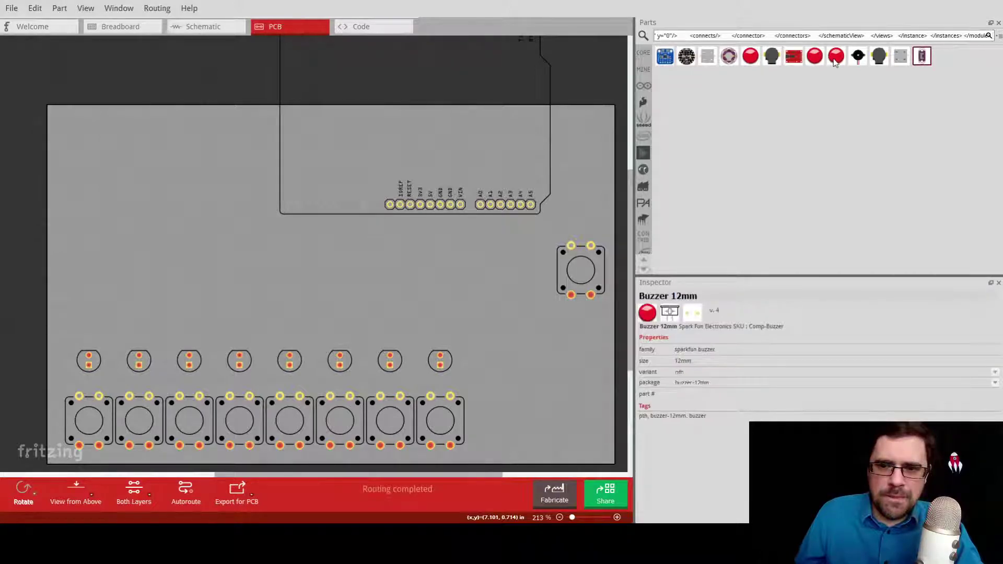
# - Place three 12mm buzzers beside the Arduino on the PCB's empty area: pth, pth-ns-kit below it, and ns next to the pth-ns-kit one
pyautogui.moveTo(835, 58); pyautogui.dragTo(145, 189)
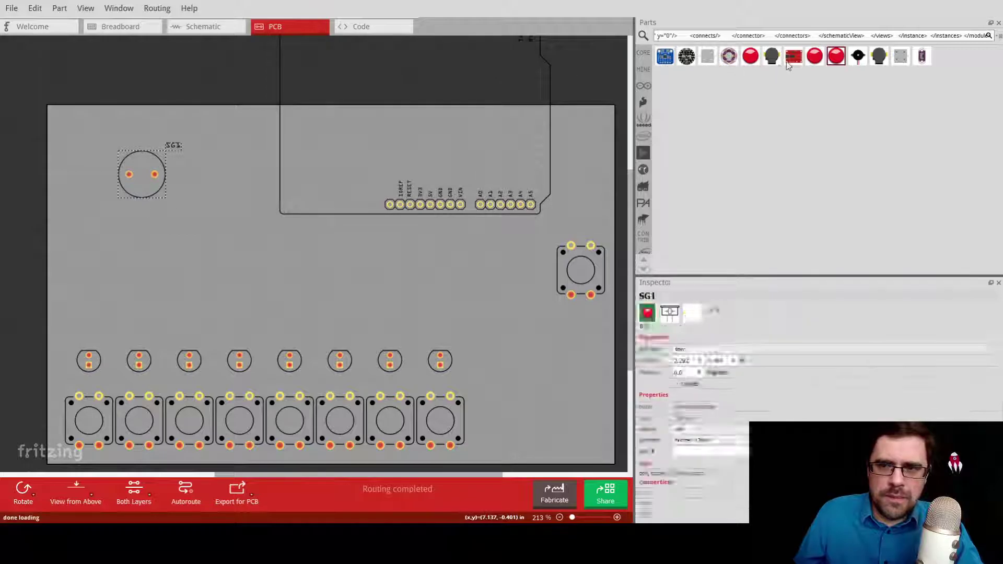
pyautogui.moveTo(751, 56); pyautogui.dragTo(146, 209)
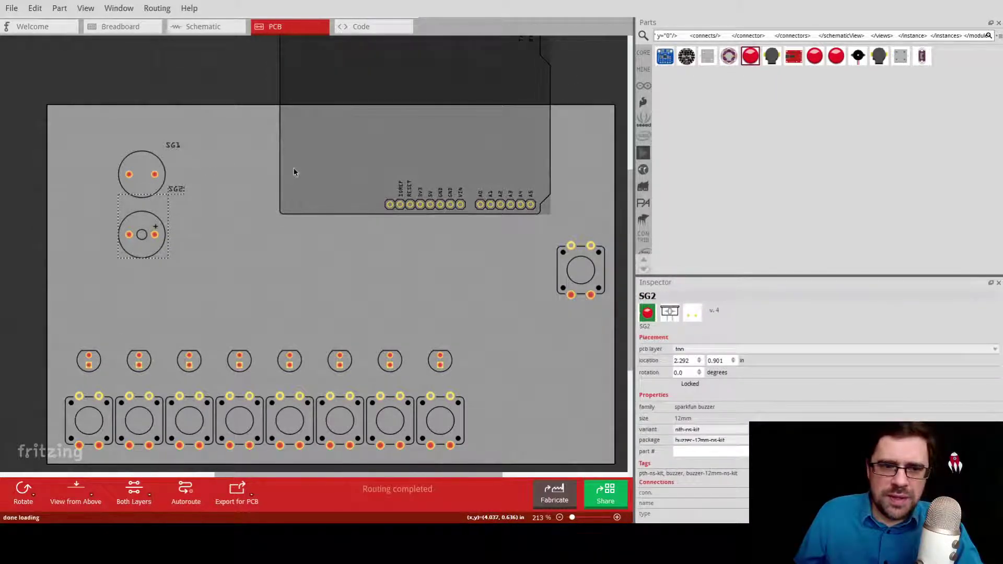
pyautogui.moveTo(814, 56); pyautogui.dragTo(192, 233)
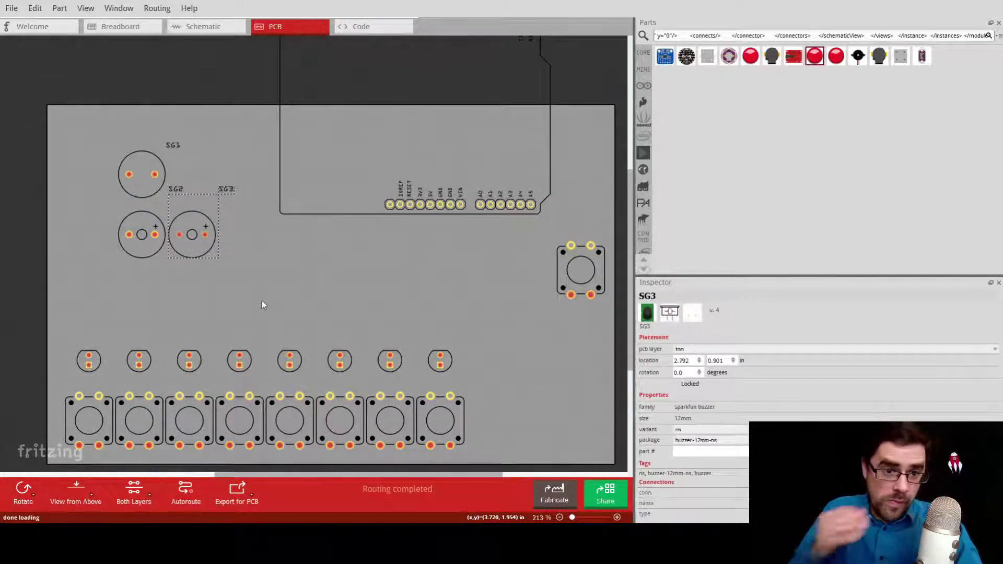
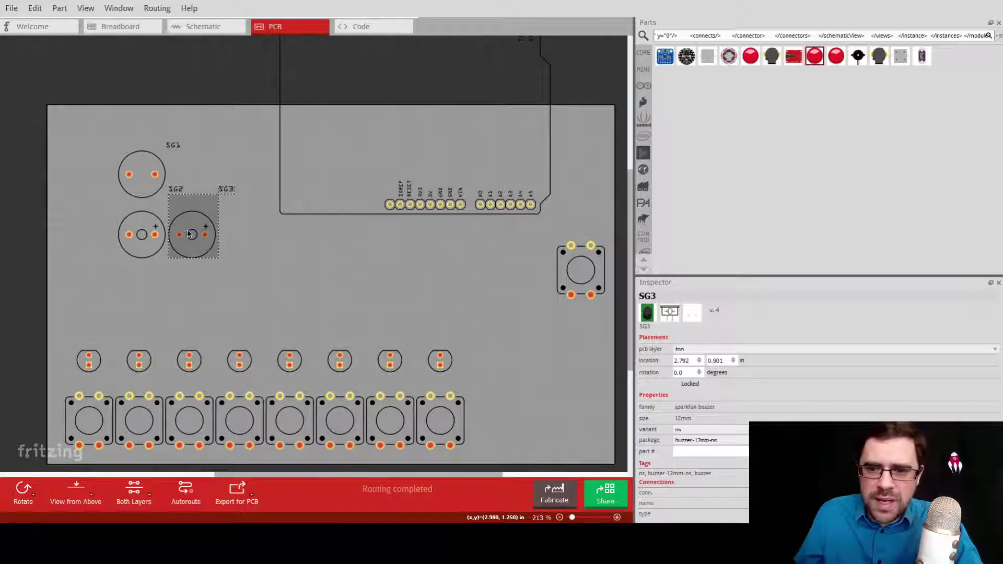
# - Delete the SG1 and SG3 buzzers from the PCB, keeping only SG2
pyautogui.click(153, 227)
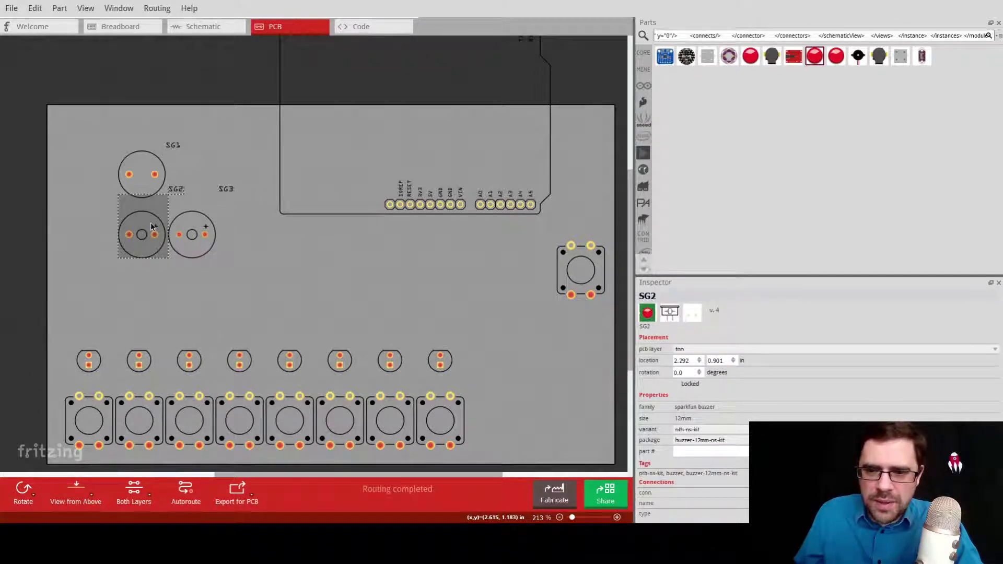
pyautogui.click(147, 178)
pyautogui.keyDown('ctrl'); pyautogui.click(191, 222); pyautogui.keyUp('ctrl')
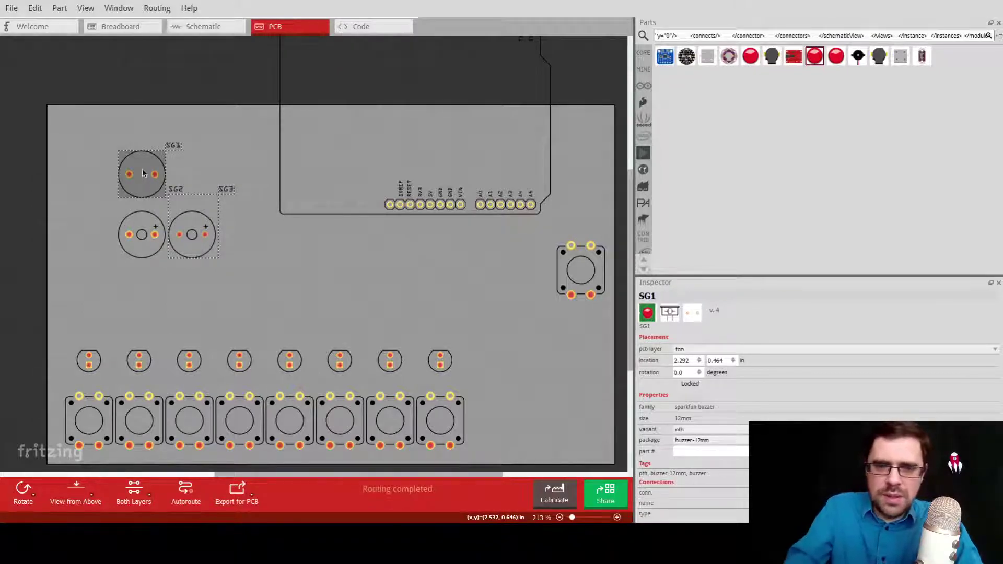
pyautogui.press('Delete')
# - Move buzzer SG2 above the lone push button, at about 6.69, 0.40 in, and the Arduino outline to about 3.10, -0.50 in
pyautogui.moveTo(149, 229)
pyautogui.mouseDown()
pyautogui.moveTo(228, 219)
pyautogui.moveTo(550, 316)
pyautogui.moveTo(592, 340)
pyautogui.moveTo(588, 173)
pyautogui.mouseUp()
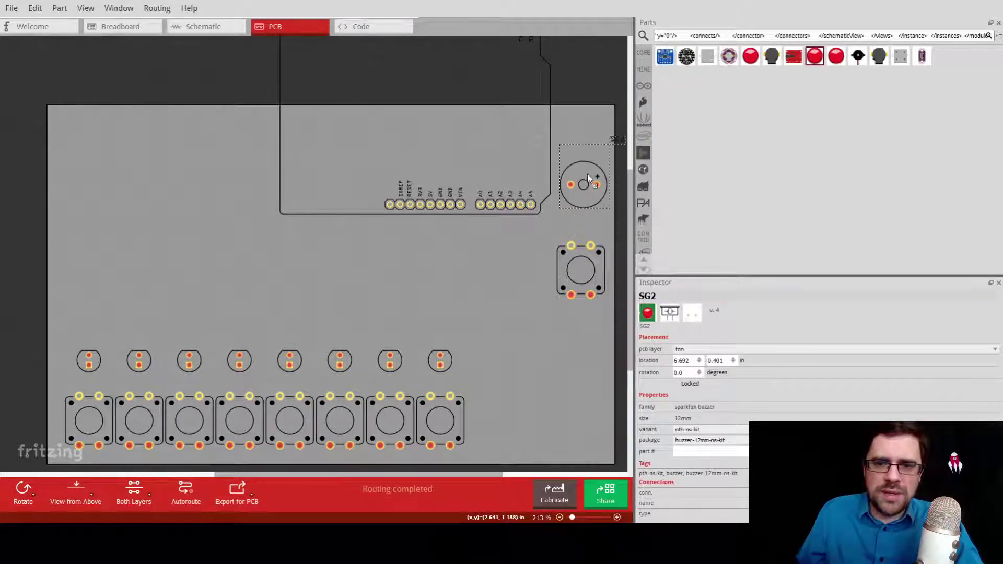
pyautogui.moveTo(485, 164)
pyautogui.mouseDown()
pyautogui.moveTo(439, 150)
pyautogui.moveTo(401, 196)
pyautogui.mouseUp()
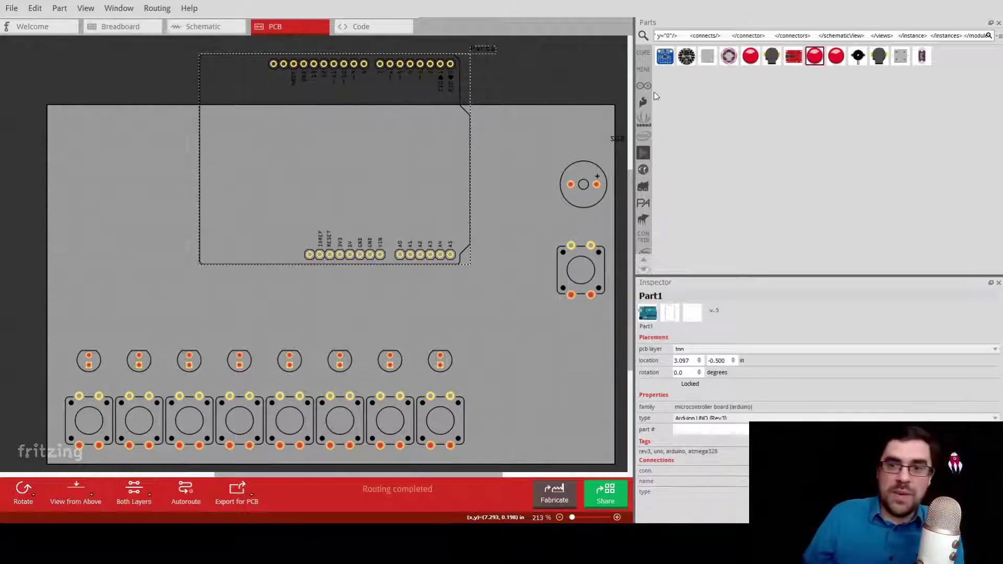
# - Search the parts library for OLED and show the breadboard view
pyautogui.doubleClick(673, 35)
pyautogui.hotkey('ctrl', 'a')
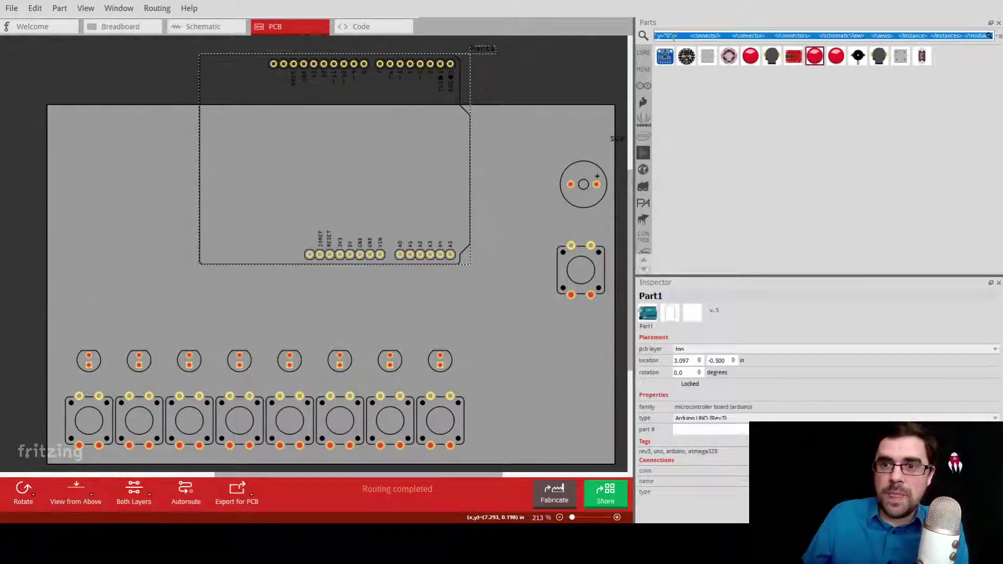
pyautogui.press('BackSpace')
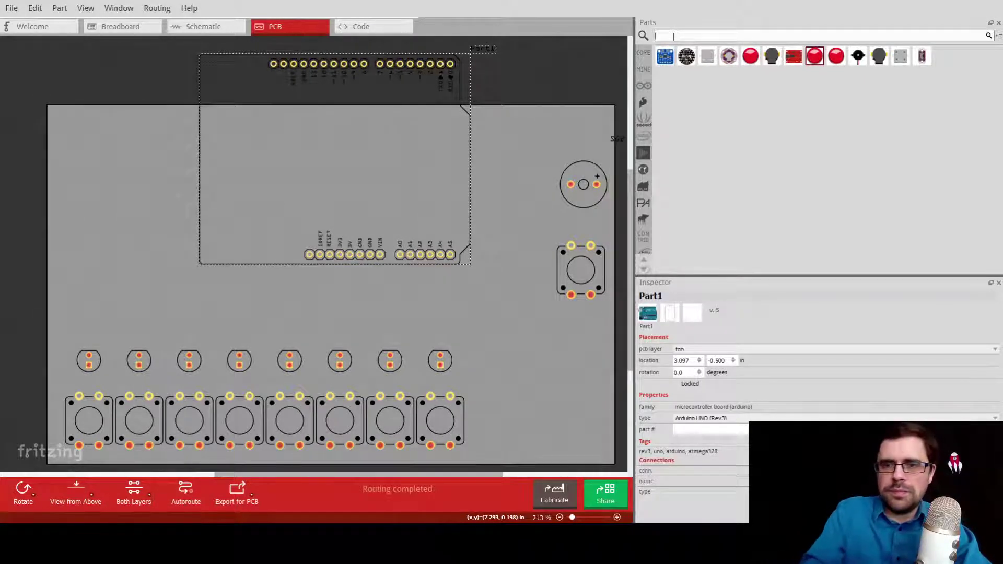
pyautogui.write('O')
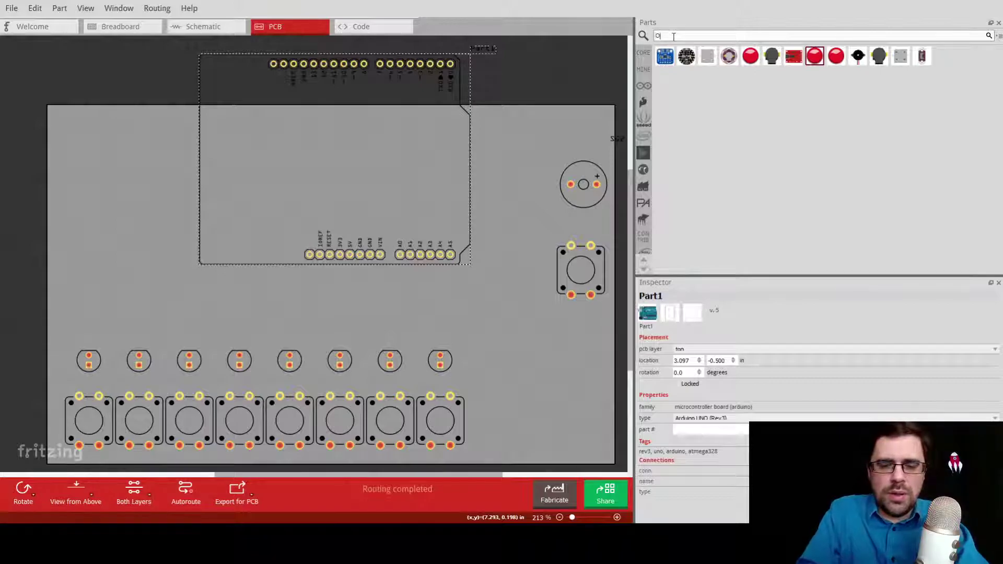
pyautogui.write('LED')
pyautogui.press('Return')
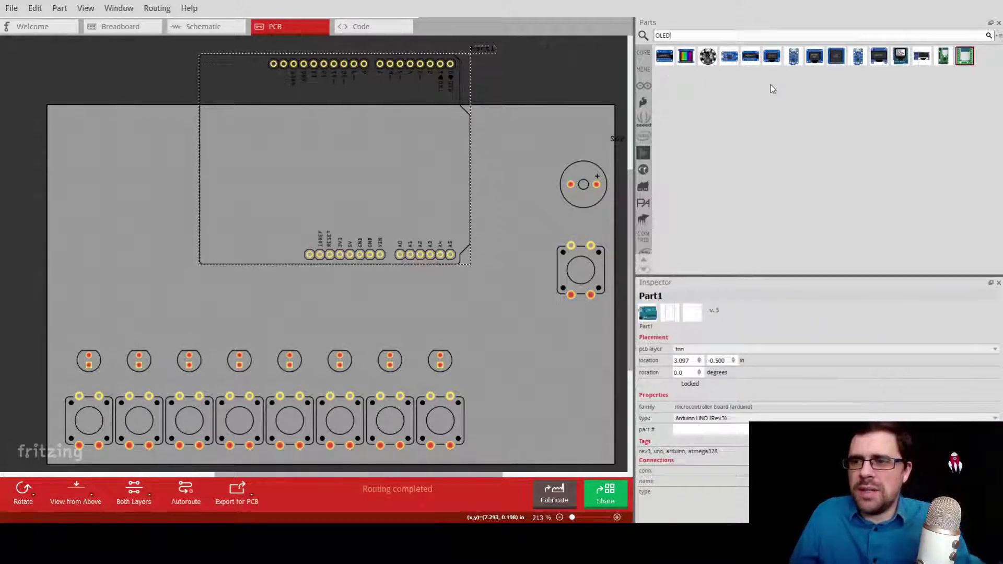
pyautogui.moveTo(882, 60)
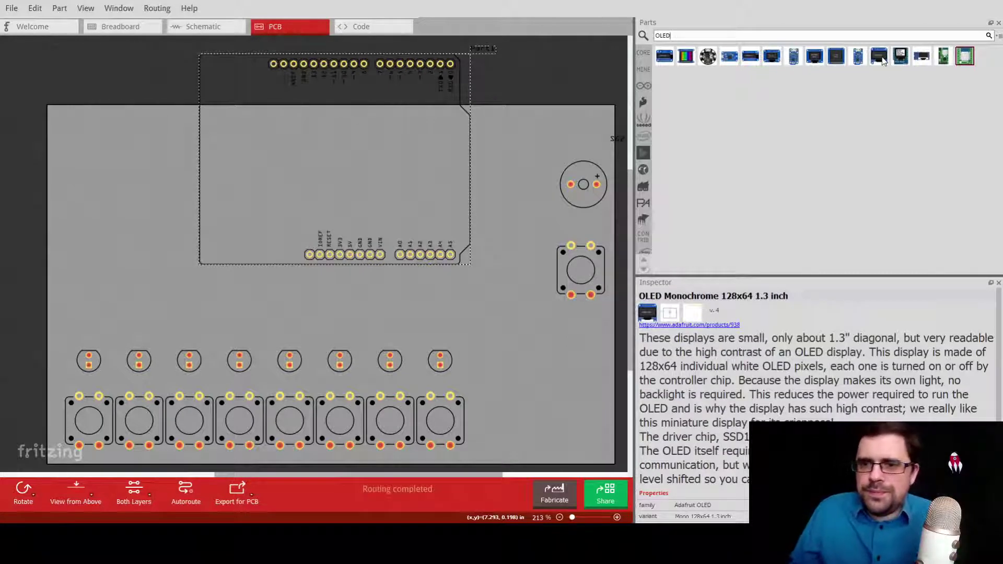
pyautogui.click(71, 32)
pyautogui.click(120, 27)
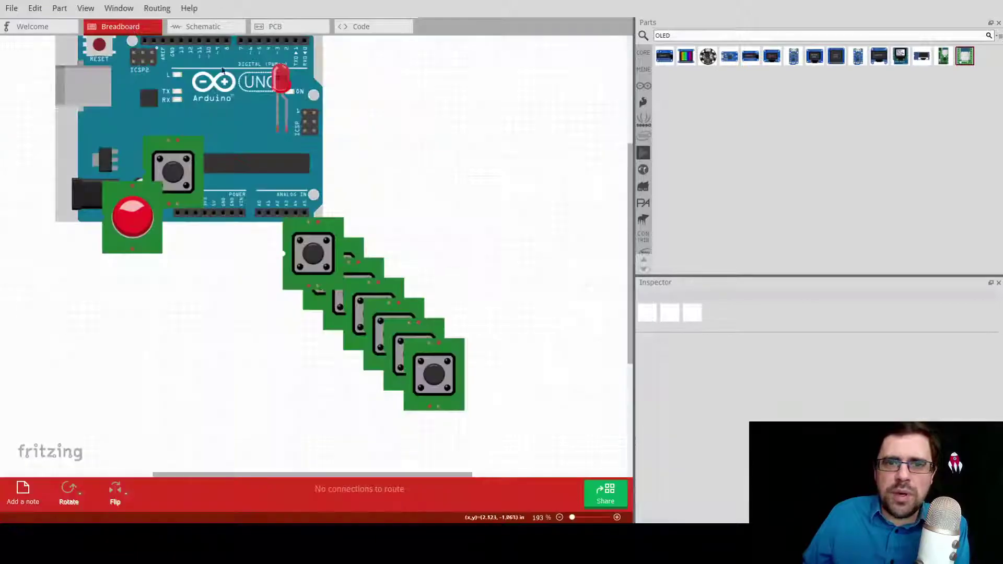
# - Try the OLED Color 0.96 inch 96x64 and the OLED Monochrome 128x32 SPI beside the Arduino, removing each one
pyautogui.moveTo(816, 61)
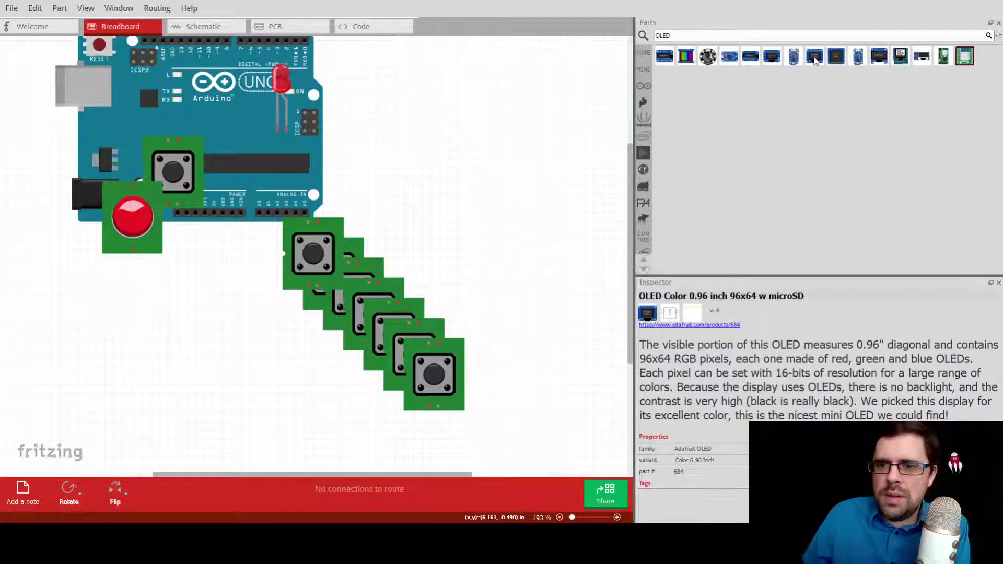
pyautogui.moveTo(816, 61); pyautogui.dragTo(456, 106)
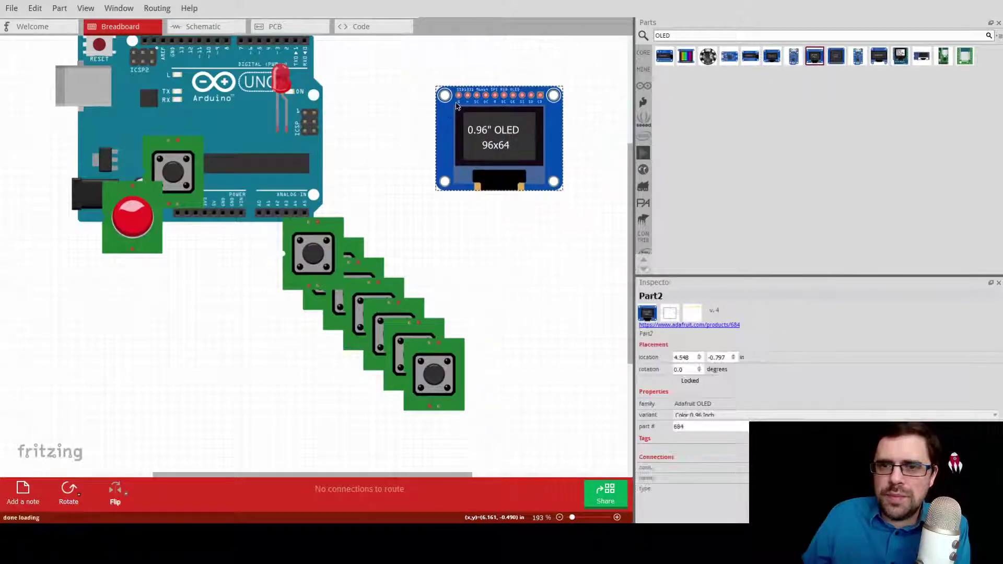
pyautogui.press('Delete')
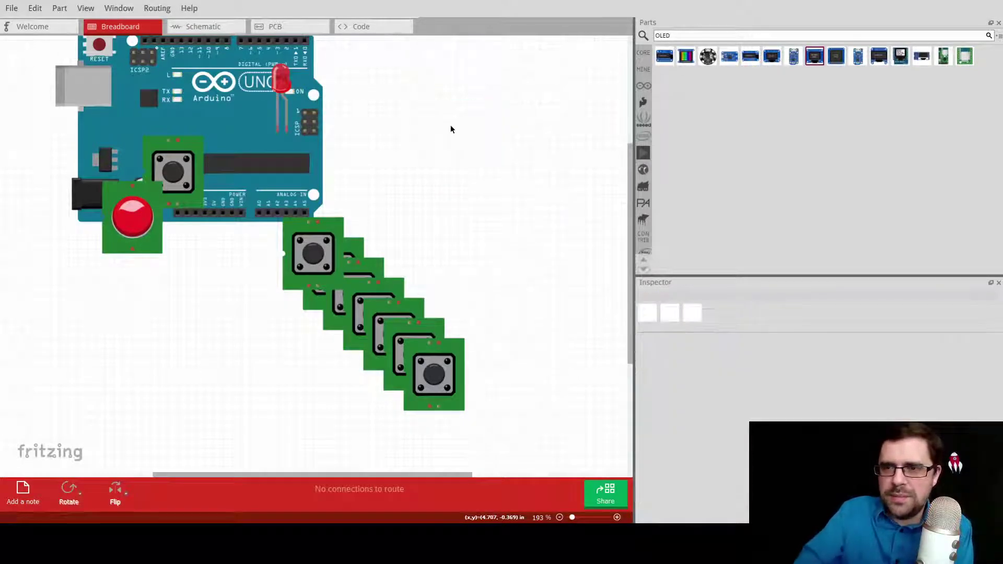
pyautogui.moveTo(671, 62)
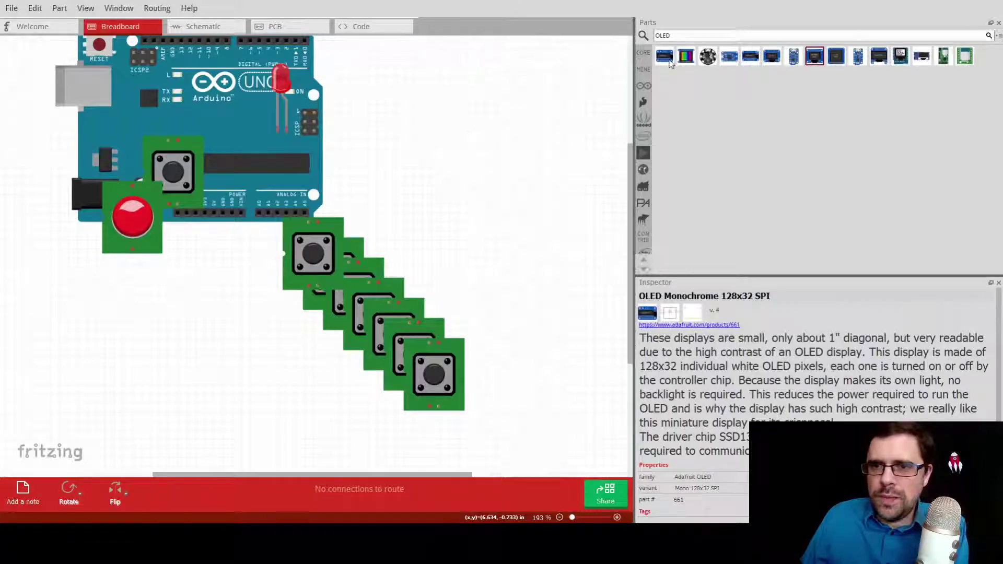
pyautogui.moveTo(671, 63); pyautogui.dragTo(549, 103)
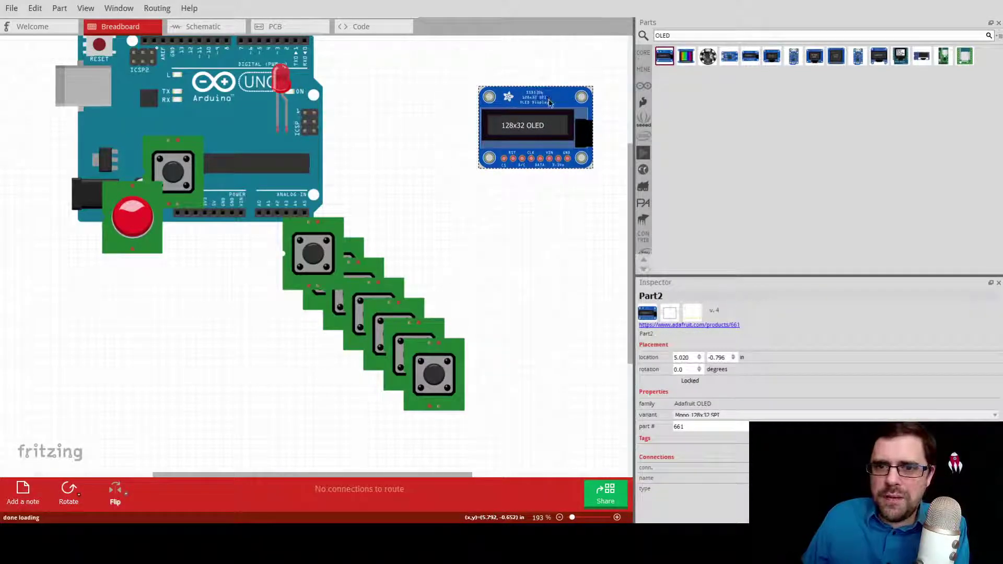
pyautogui.press('Delete')
# - Try the OLED Monochrome 128x64 1.3 inch beside the Arduino with its variant changed to Mono 128x32 I2C, and remove it
pyautogui.moveTo(831, 64)
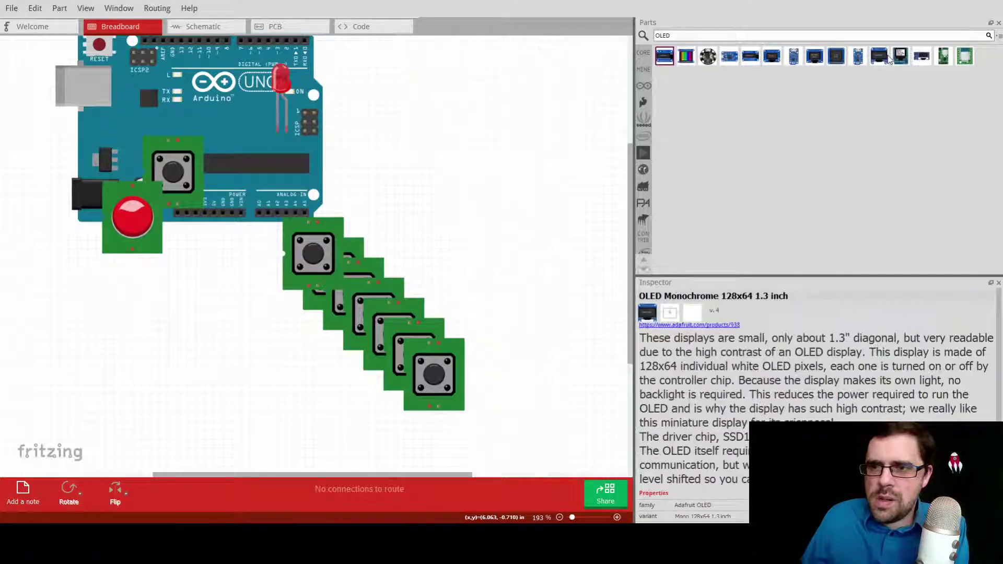
pyautogui.moveTo(881, 57); pyautogui.dragTo(491, 110)
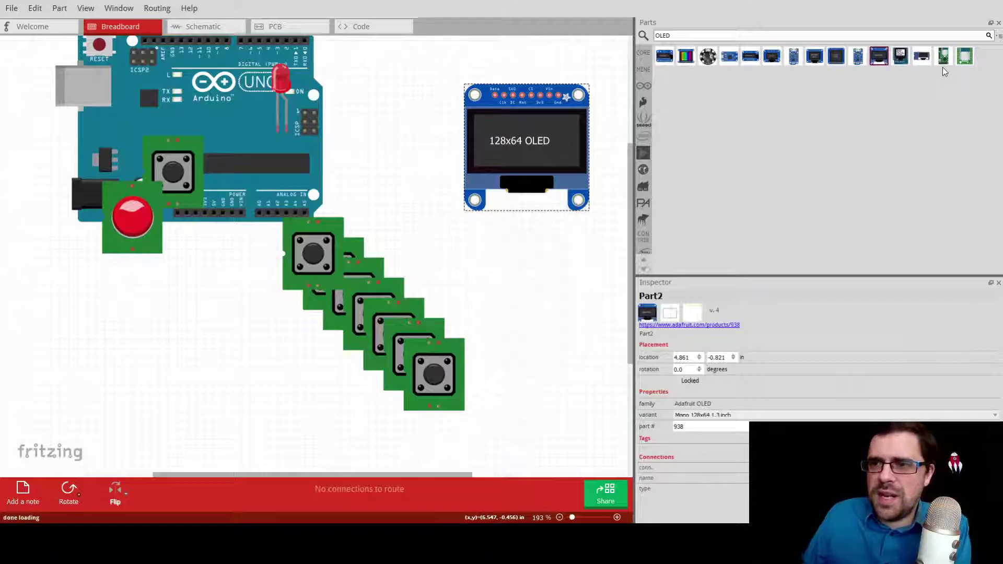
pyautogui.moveTo(904, 61)
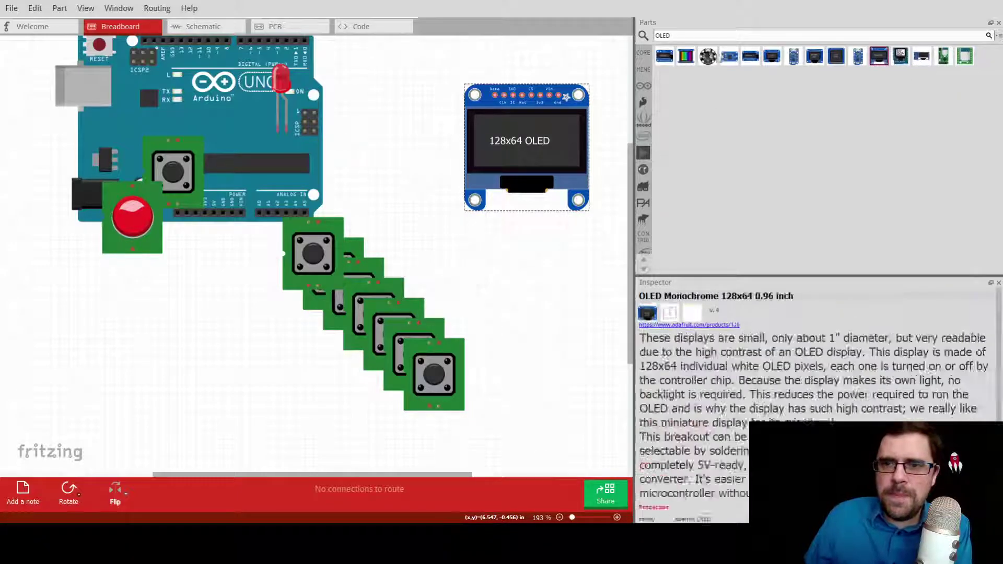
pyautogui.moveTo(663, 59)
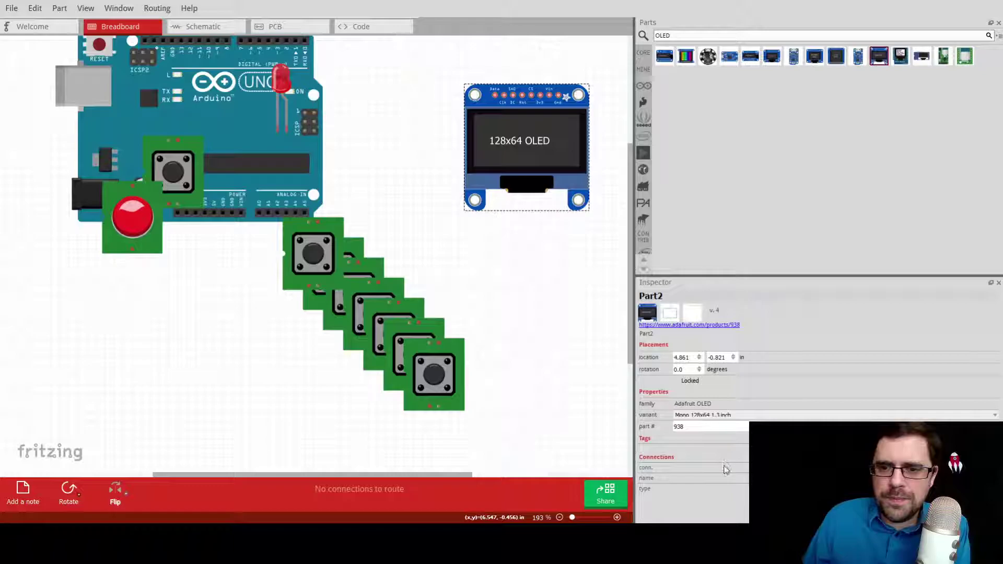
pyautogui.click(725, 470)
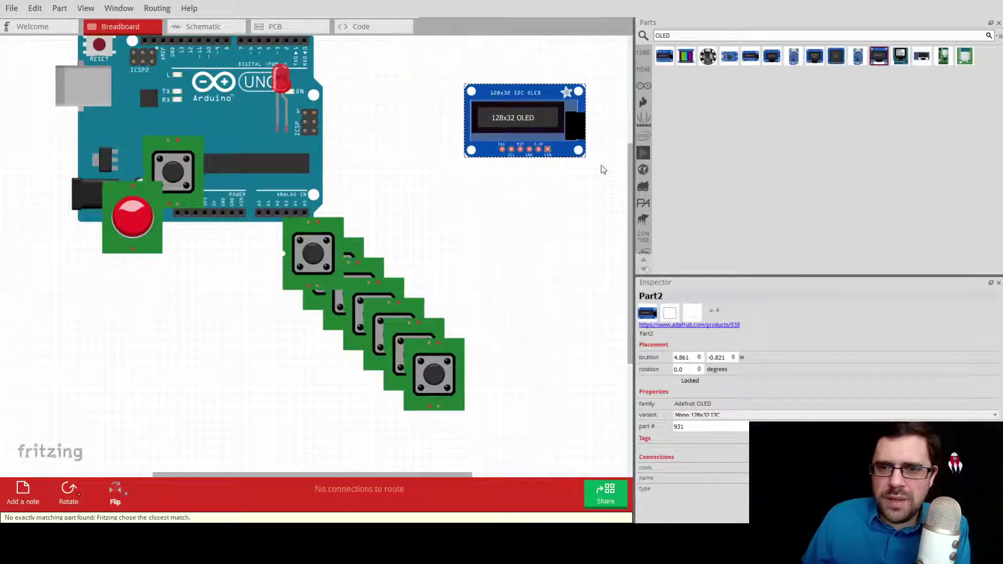
pyautogui.press('Delete')
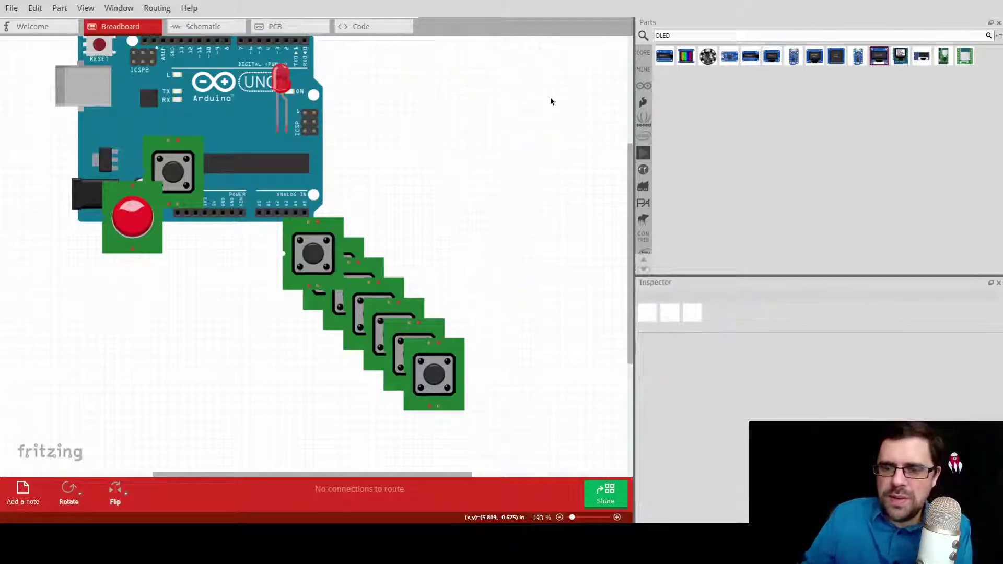
# - Place the OLED Color 0.96 inch 96x64 and the Grove OLED 128x96 beside the Arduino to compare them
pyautogui.click(818, 62)
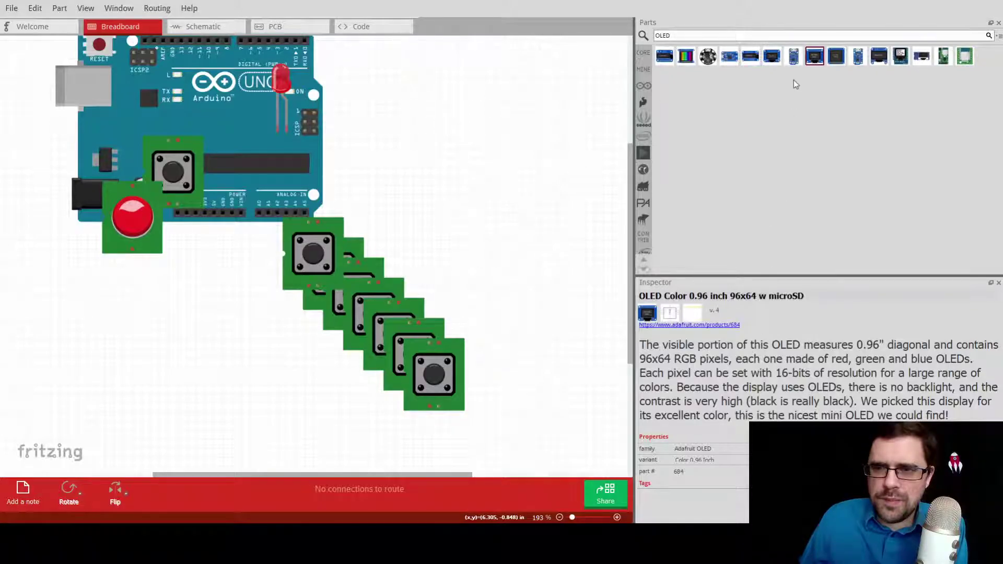
pyautogui.moveTo(815, 57); pyautogui.dragTo(579, 129)
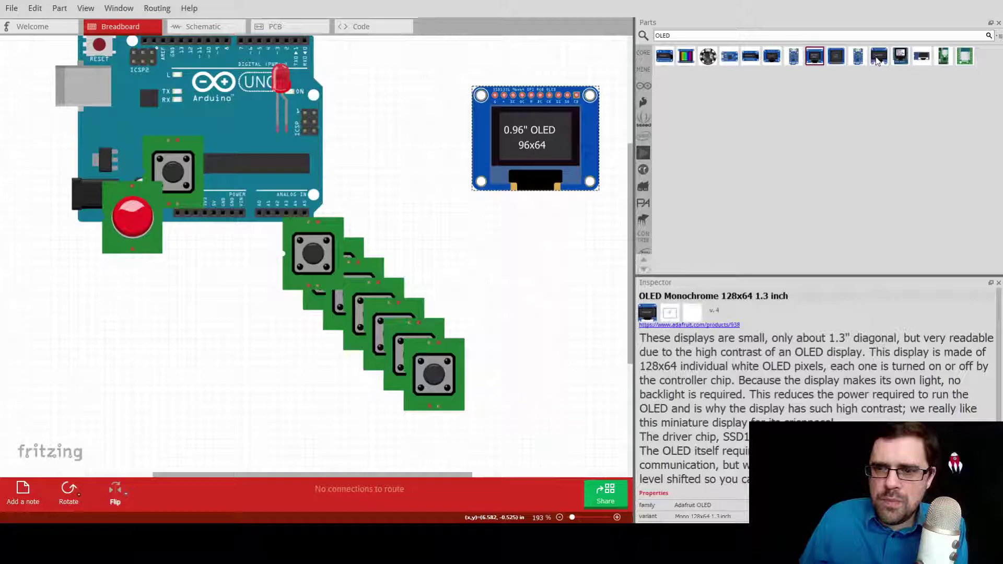
pyautogui.click(878, 60)
pyautogui.scroll(-1, 830, 364)
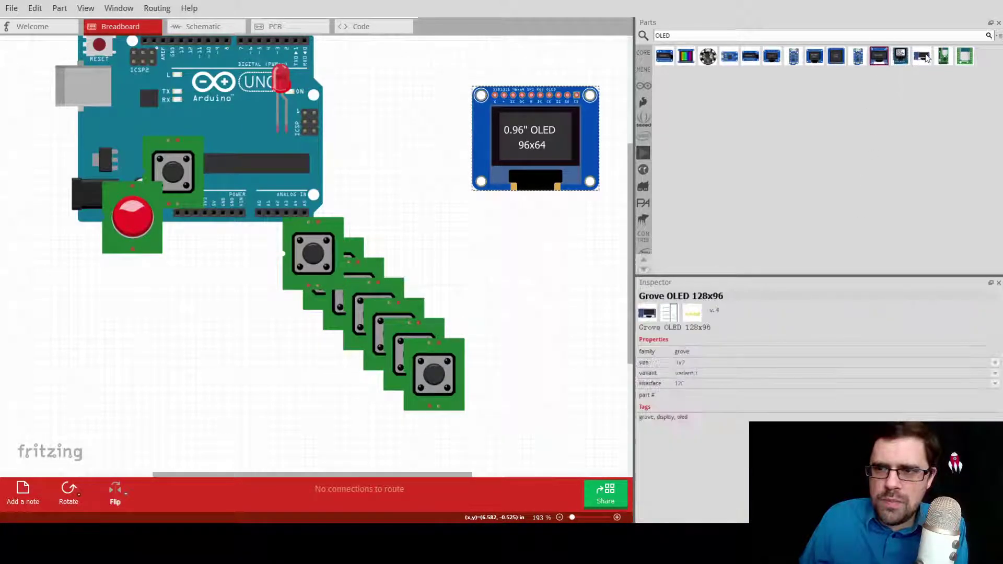
pyautogui.click(923, 57)
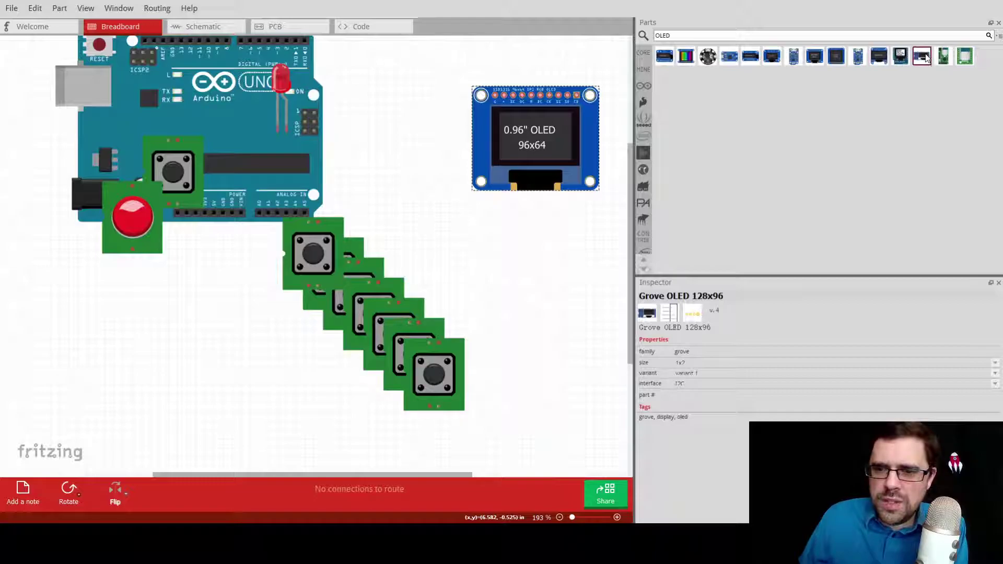
pyautogui.moveTo(924, 59); pyautogui.dragTo(486, 240)
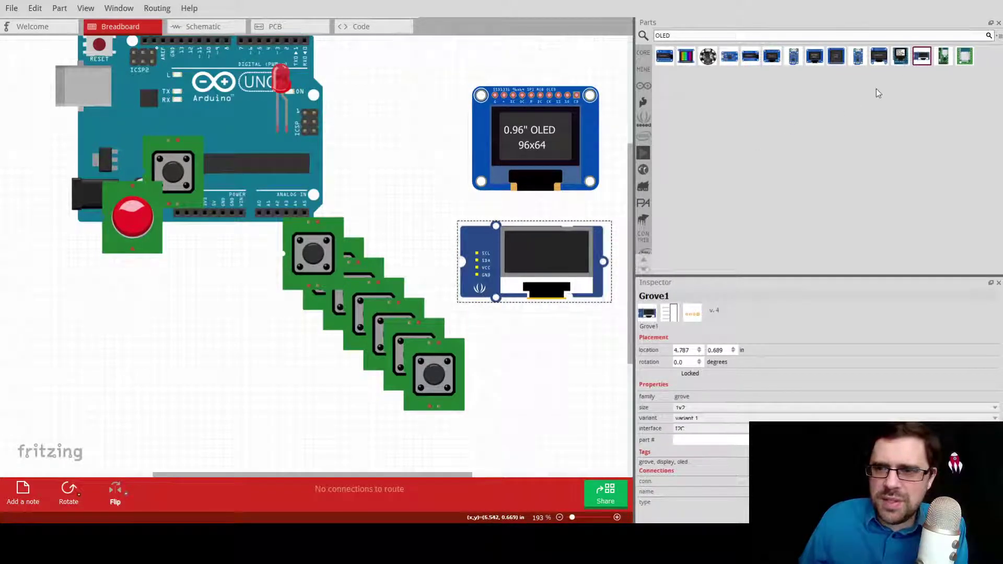
pyautogui.moveTo(967, 58)
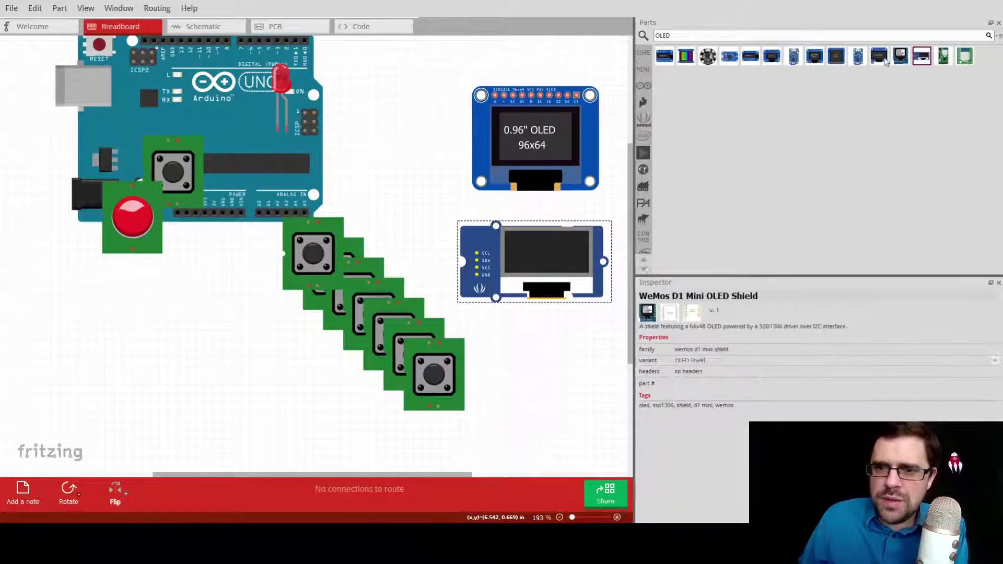
pyautogui.moveTo(662, 62)
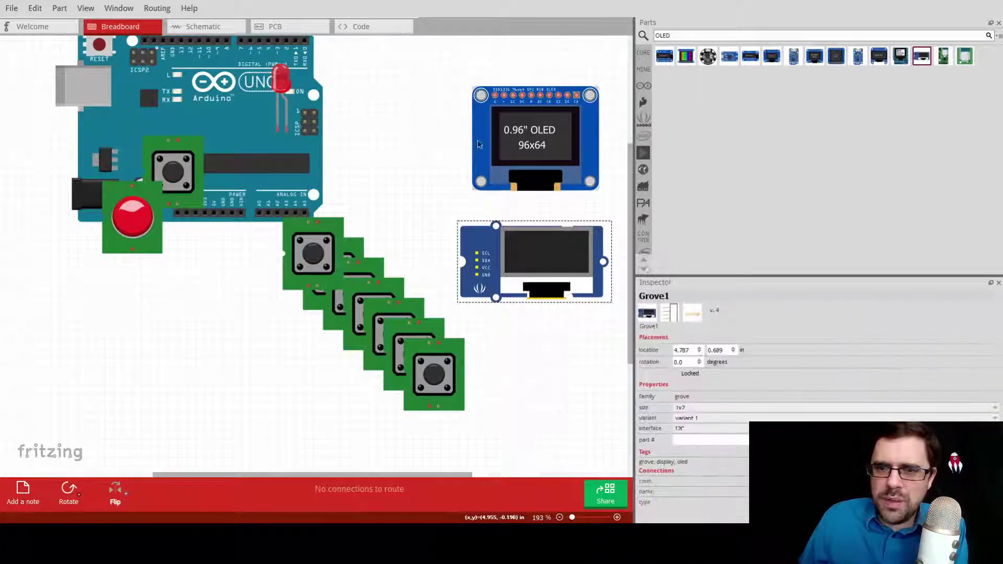
# - Delete both OLED displays from the breadboard view
pyautogui.click(484, 145)
pyautogui.press('Delete')
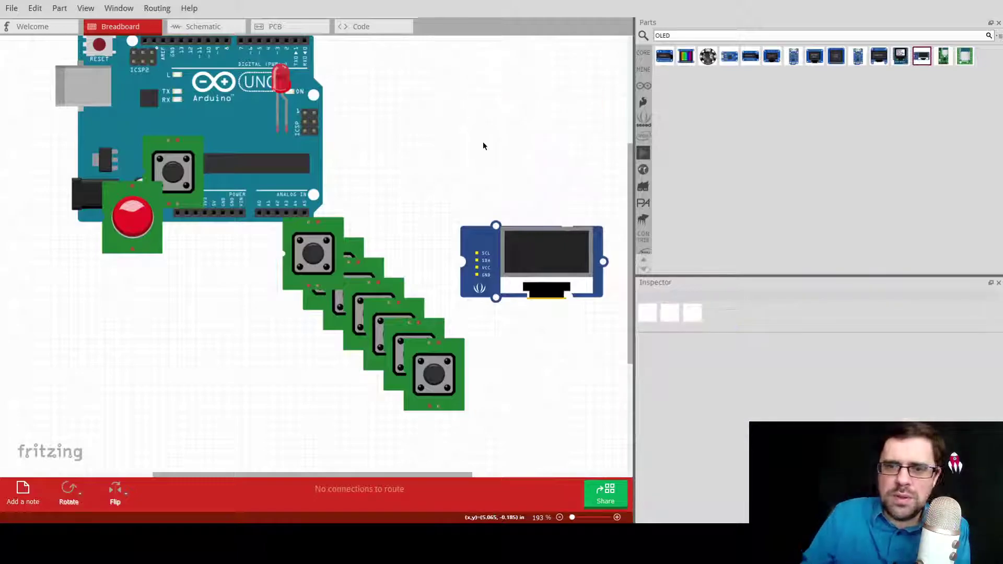
pyautogui.click(475, 239)
pyautogui.press('Delete')
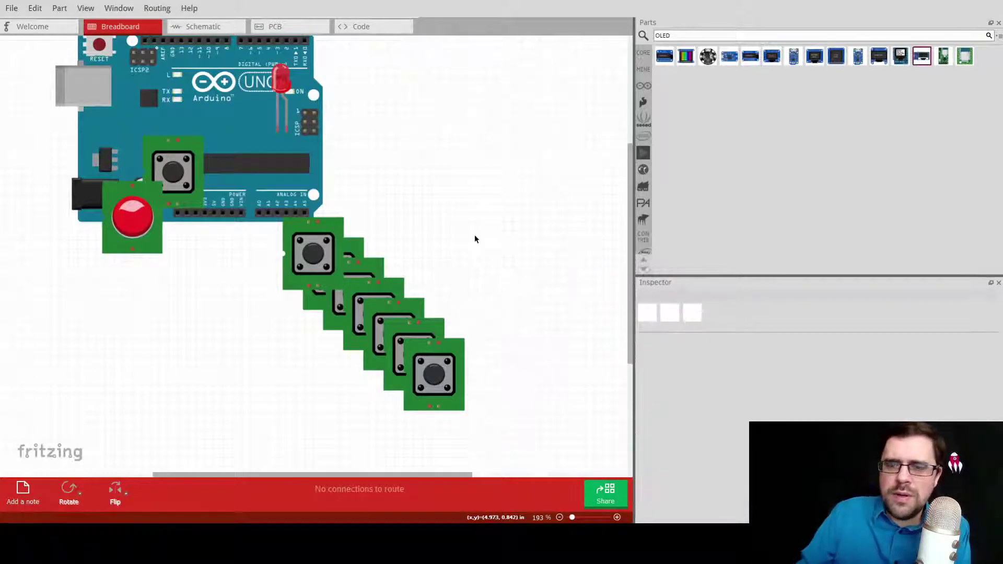
# - Clear the OLED search and look through the Core Parts library for a part that can serve the display
pyautogui.doubleClick(653, 35)
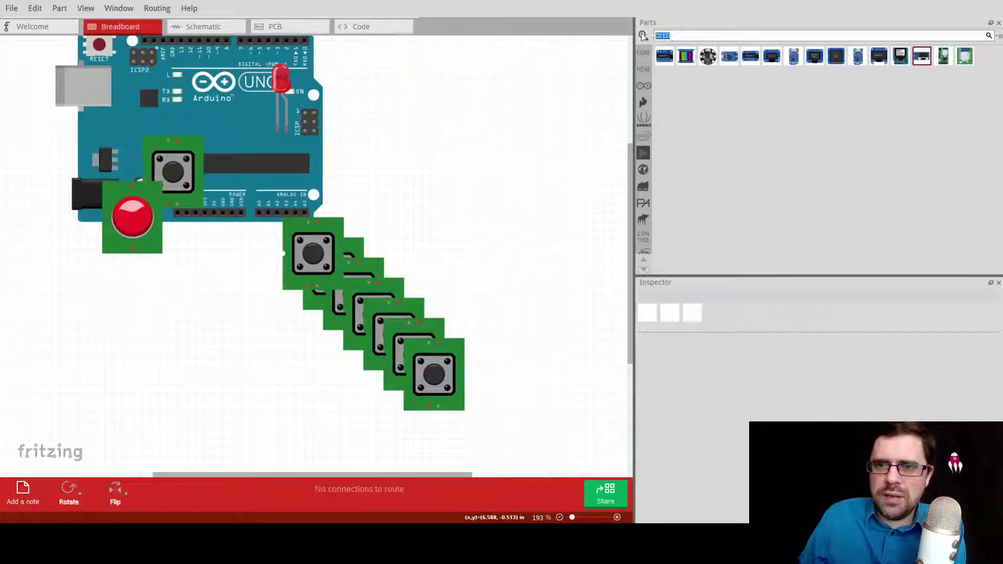
pyautogui.press('BackSpace')
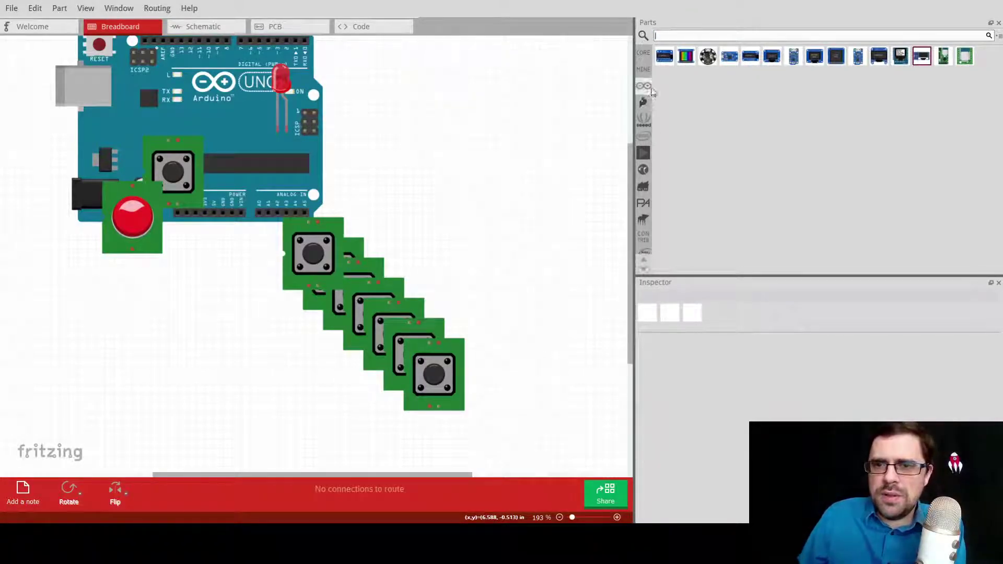
pyautogui.click(648, 54)
pyautogui.scroll(-8, 891, 218)
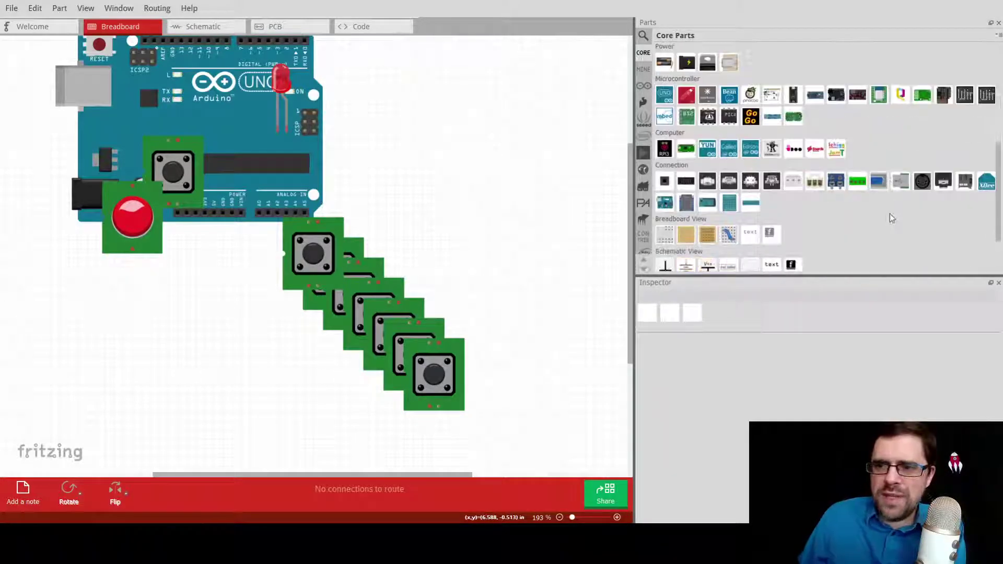
pyautogui.scroll(-3, 892, 218)
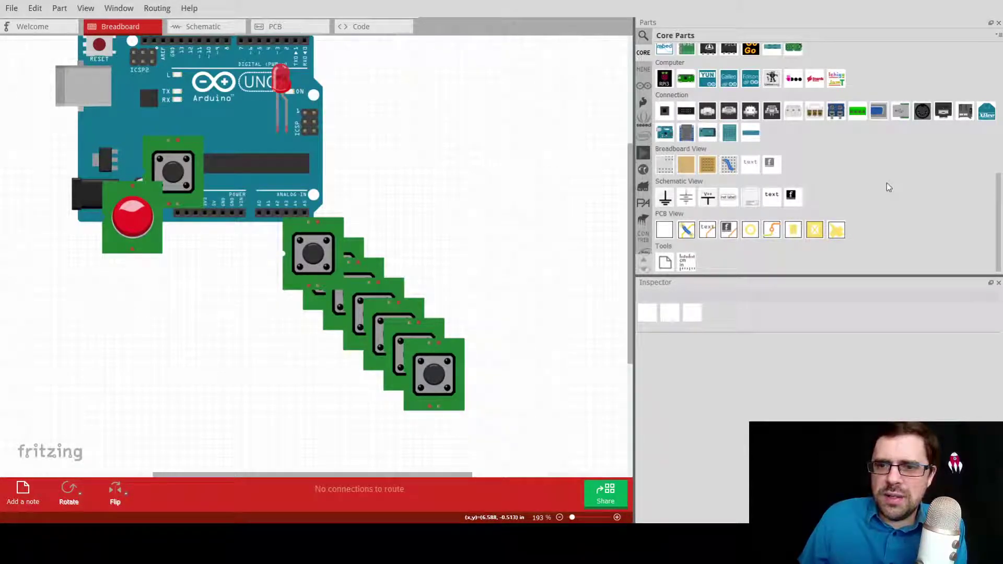
pyautogui.scroll(1, 886, 184)
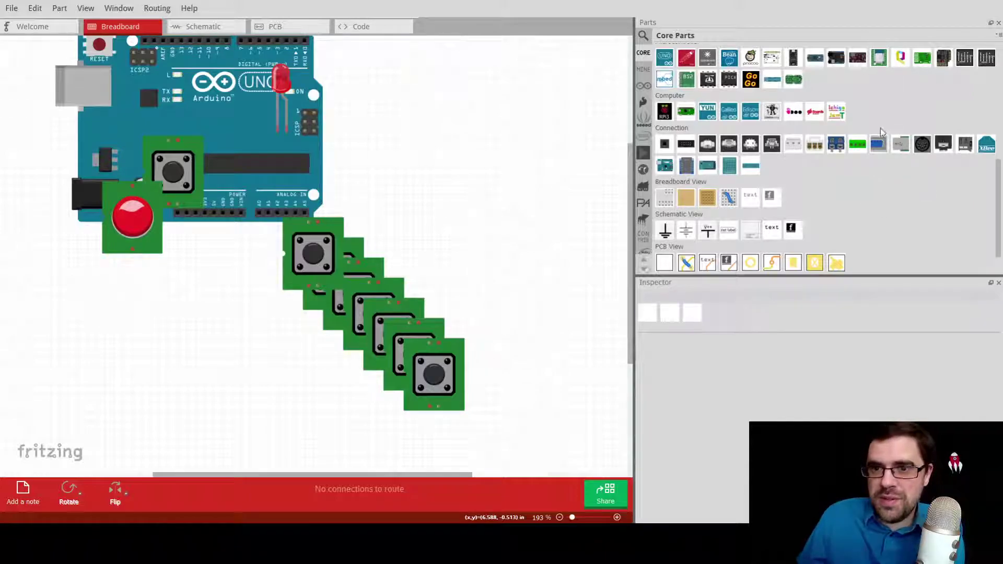
pyautogui.scroll(4, 883, 132)
pyautogui.scroll(3, 918, 236)
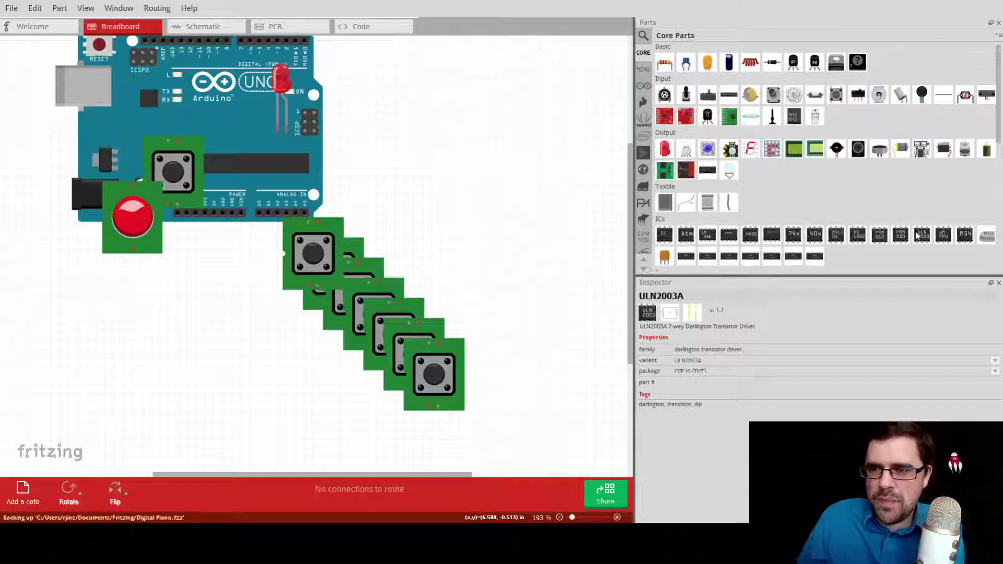
pyautogui.scroll(-1, 917, 236)
pyautogui.scroll(-6, 917, 236)
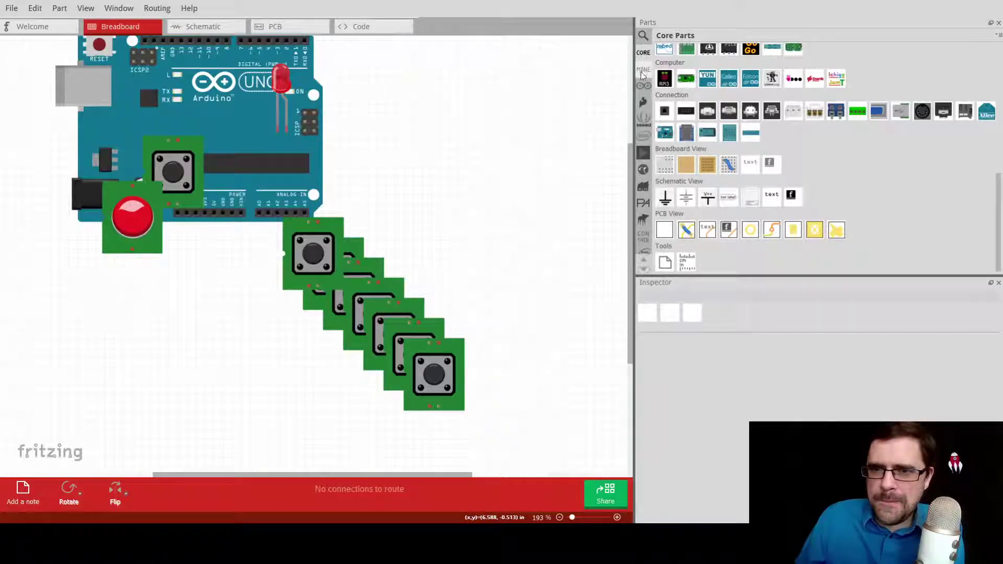
# - Look through the Arduino, AdaFruit, WeMos, SparkFun-Sensors and My Parts libraries for a suitable display part
pyautogui.click(643, 72)
pyautogui.click(643, 86)
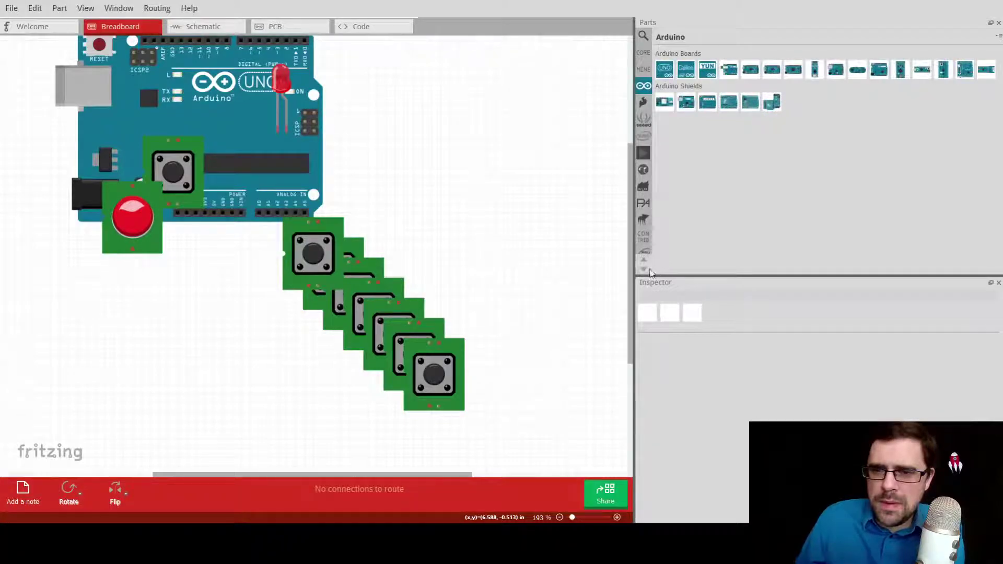
pyautogui.click(645, 271)
pyautogui.click(645, 271)
pyautogui.click(644, 270)
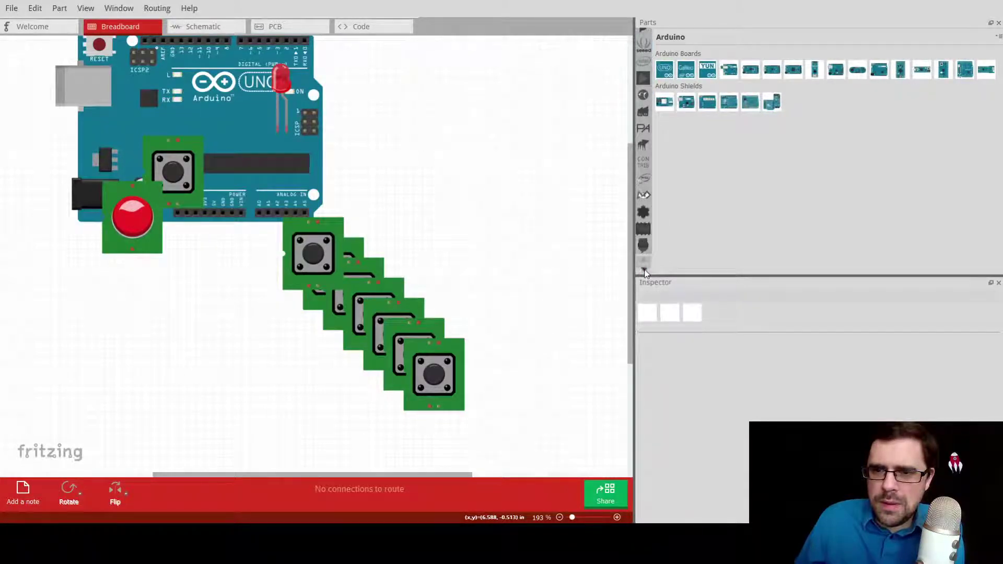
pyautogui.click(645, 271)
pyautogui.click(645, 271)
pyautogui.click(645, 270)
pyautogui.click(645, 270)
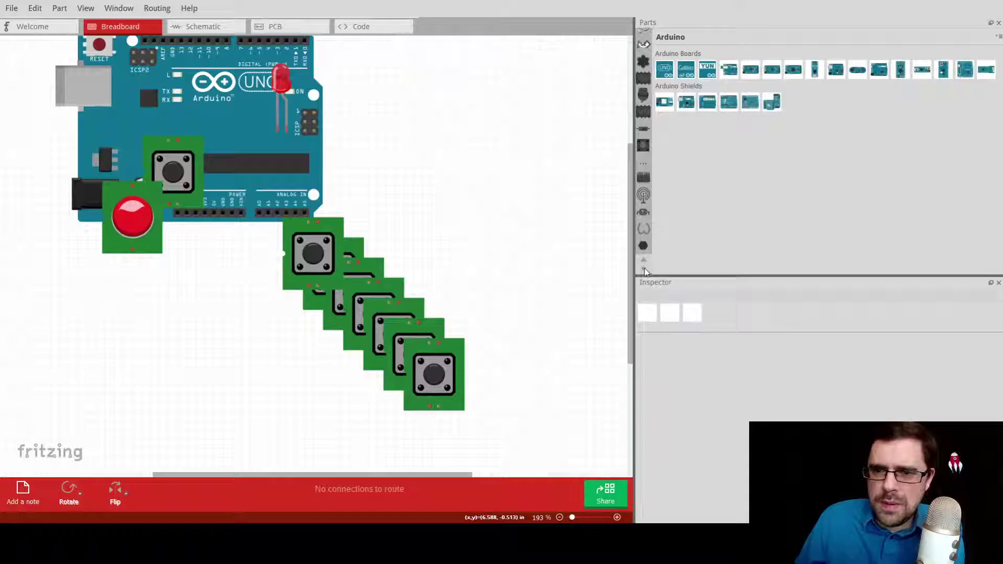
pyautogui.click(644, 248)
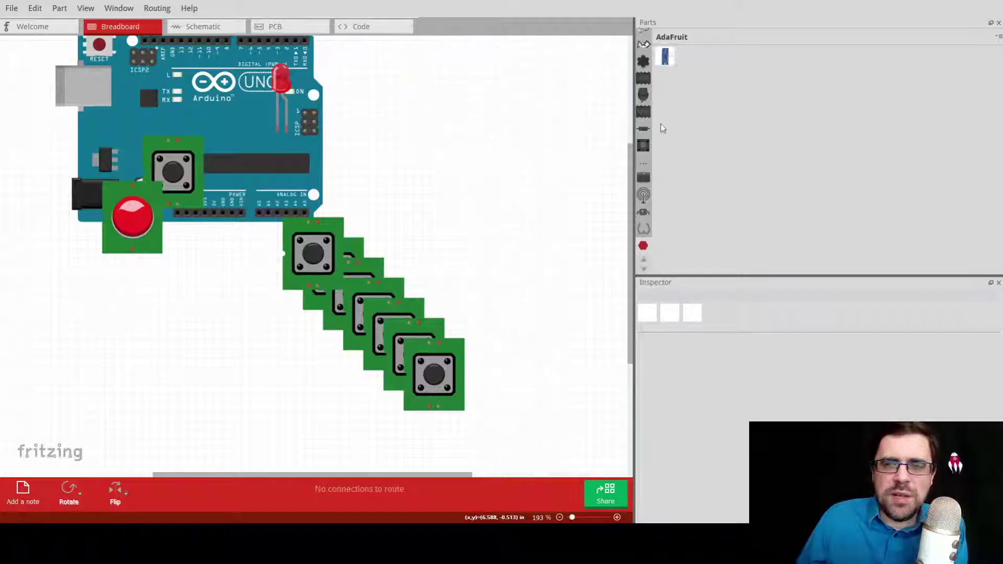
pyautogui.scroll(2, 654, 121)
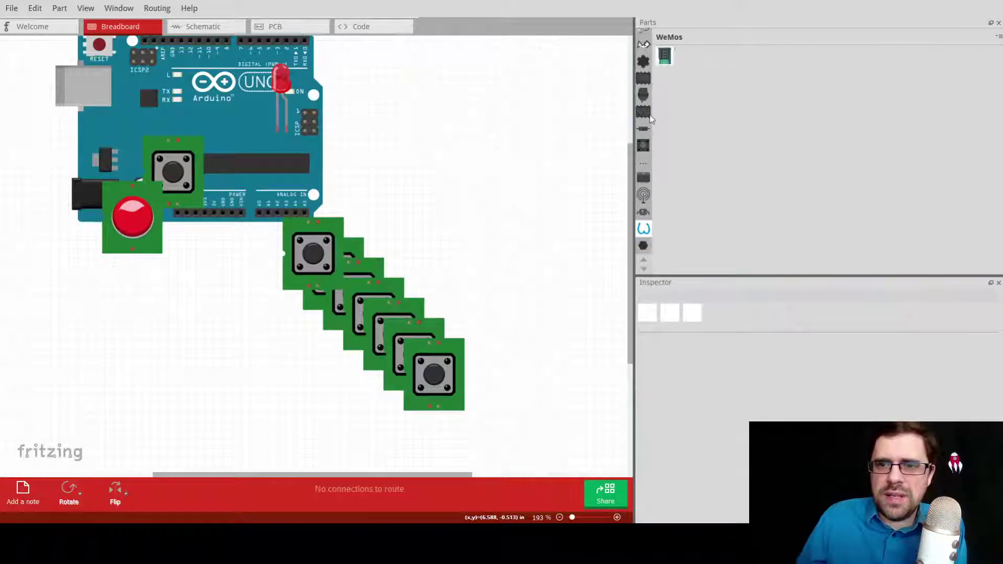
pyautogui.scroll(1, 652, 119)
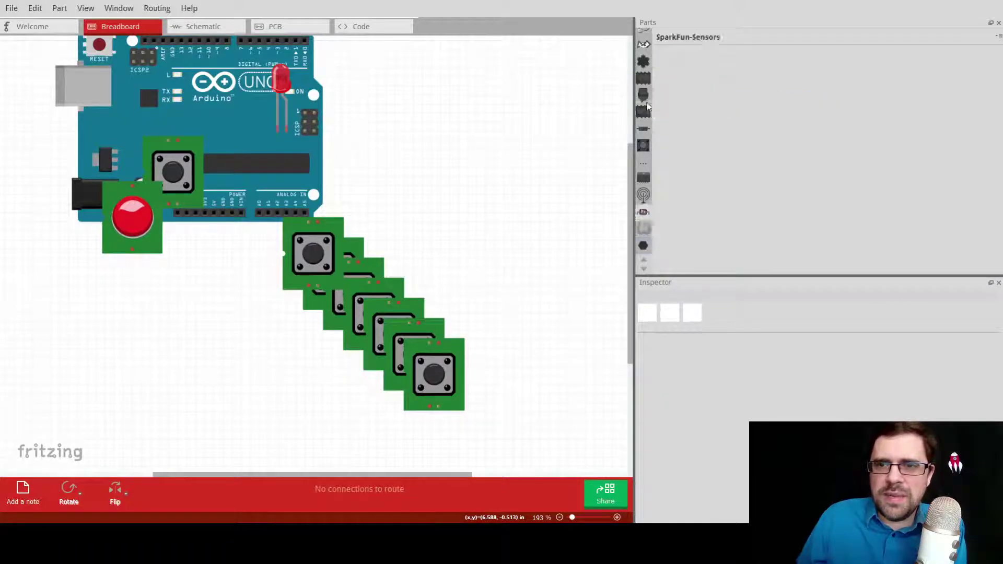
pyautogui.click(644, 264)
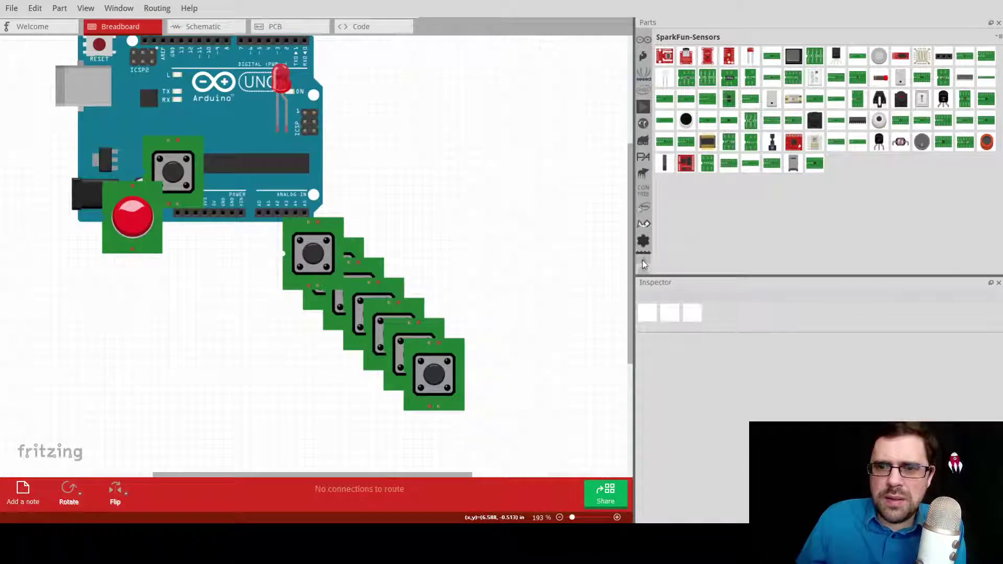
pyautogui.scroll(1, 643, 264)
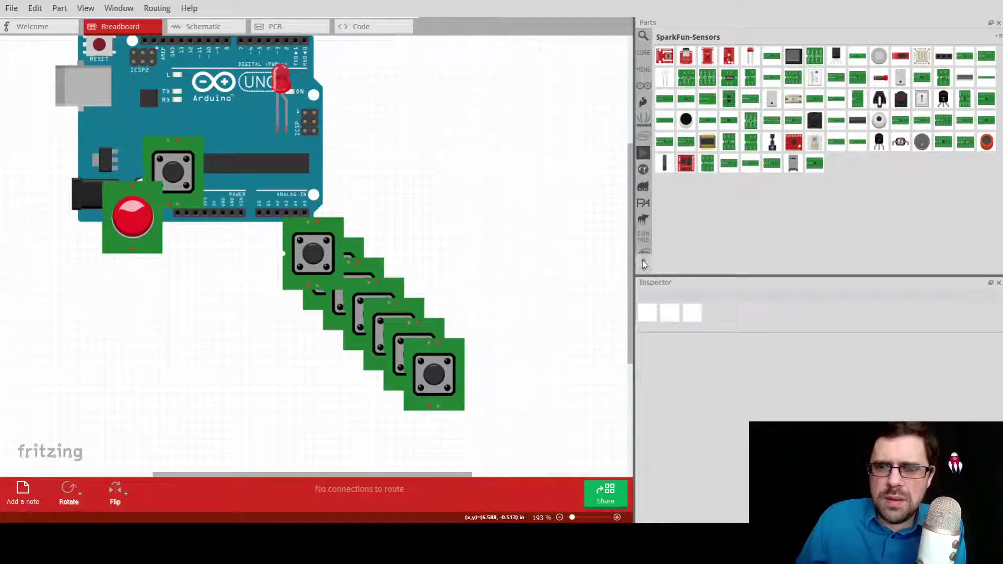
pyautogui.click(645, 70)
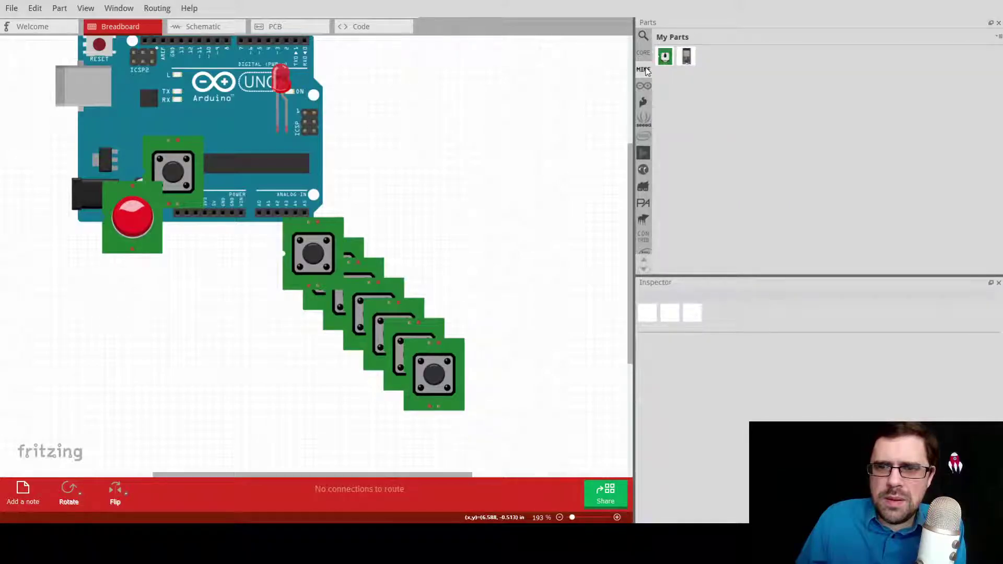
pyautogui.moveTo(687, 59)
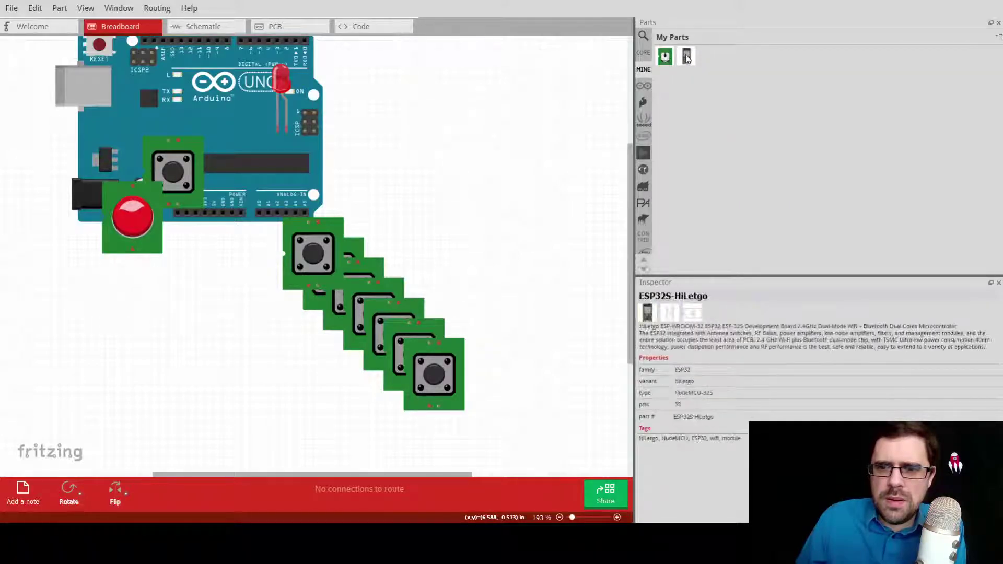
# - Place a generic 2-pin female header from Core Parts on the PCB, in the free area beside the Arduino outline
pyautogui.click(643, 55)
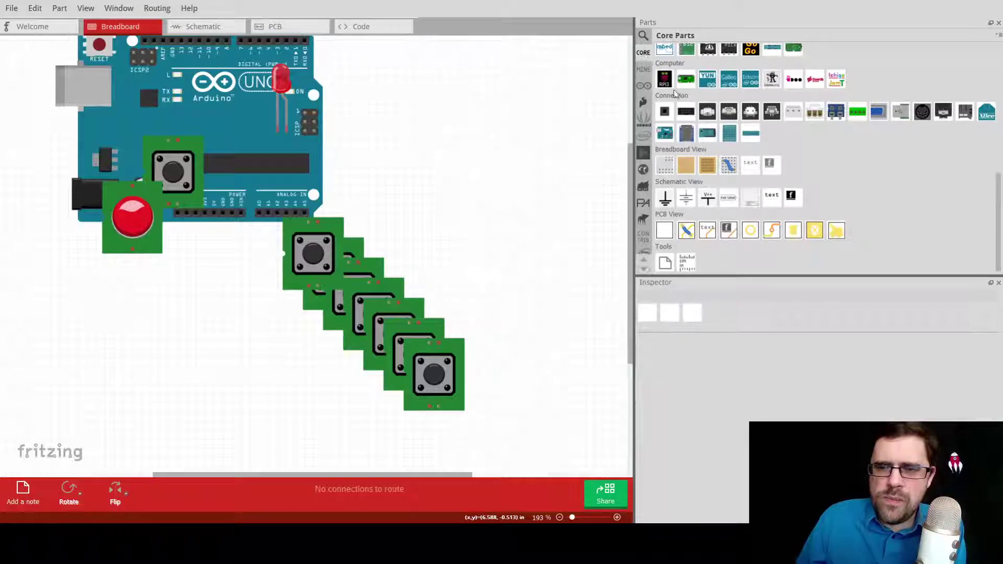
pyautogui.moveTo(790, 197)
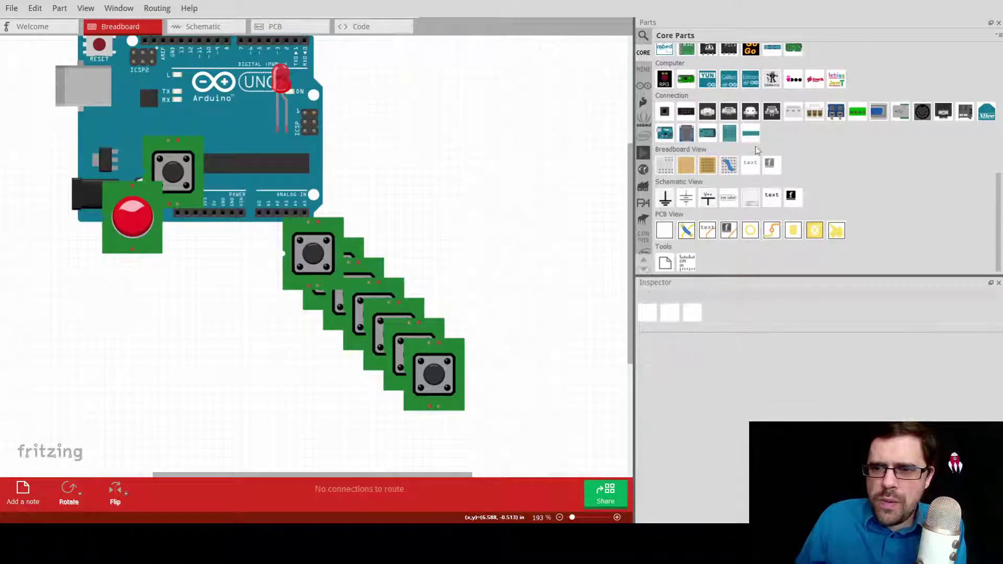
pyautogui.moveTo(839, 116)
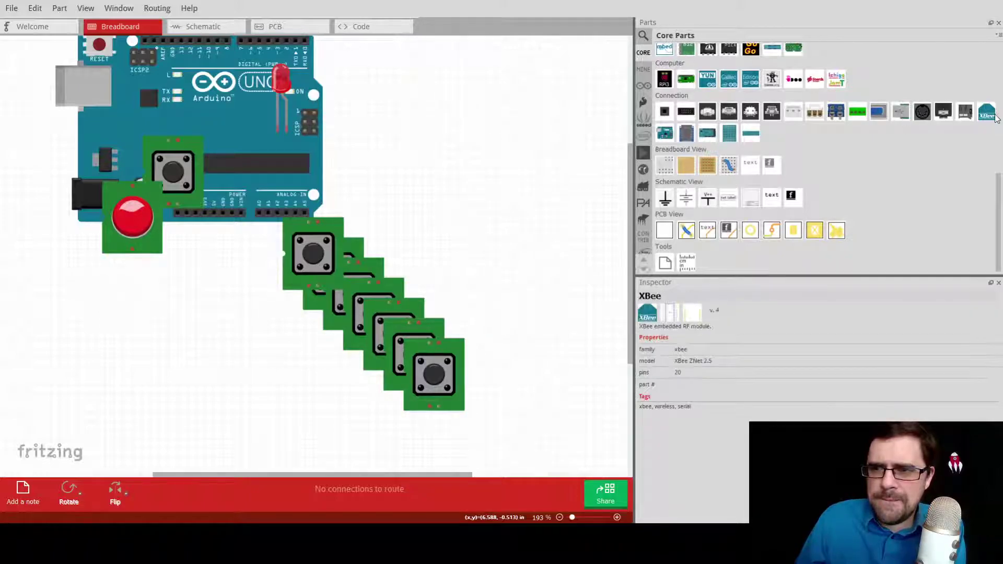
pyautogui.scroll(1, 883, 193)
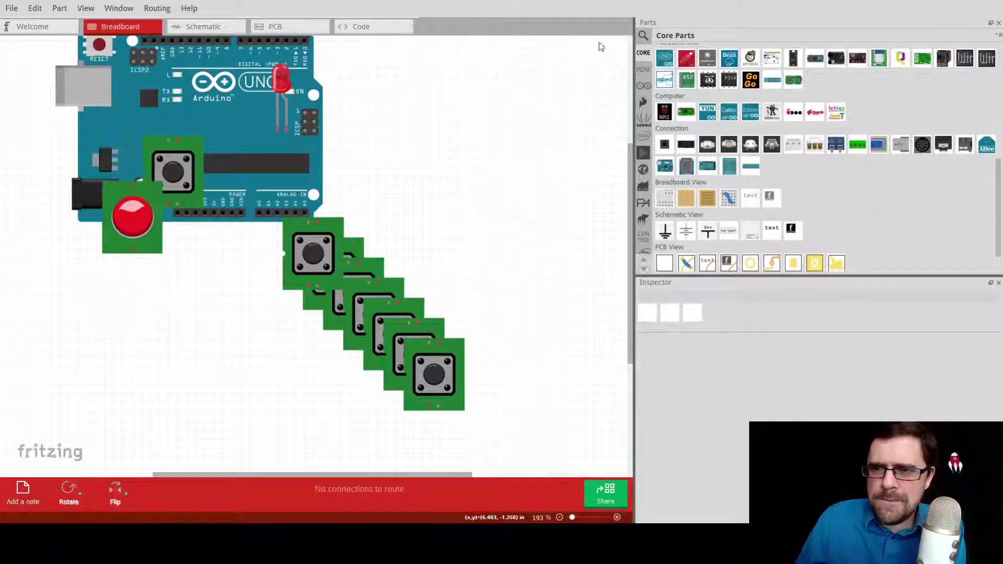
pyautogui.click(283, 29)
pyautogui.scroll(1, 804, 167)
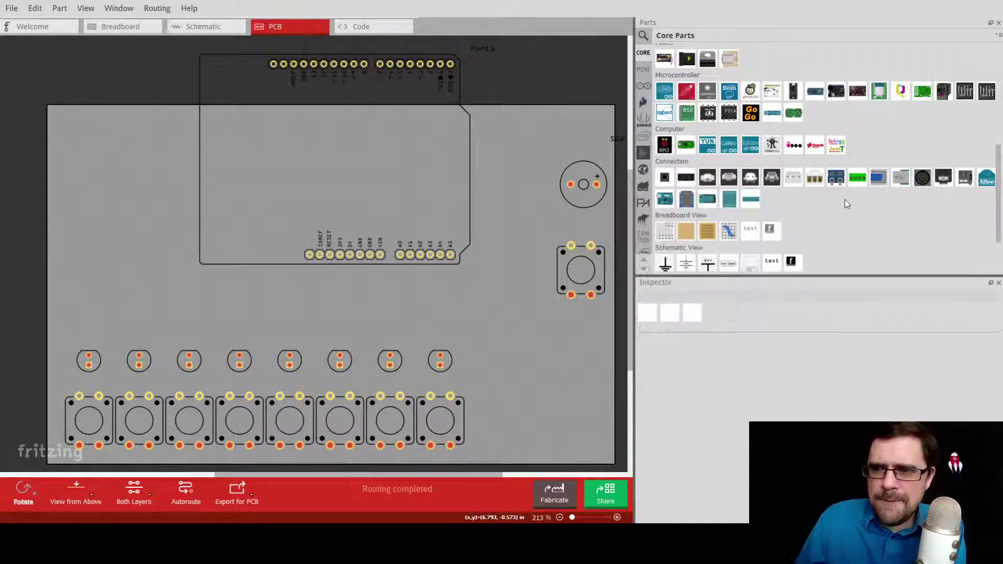
pyautogui.click(665, 179)
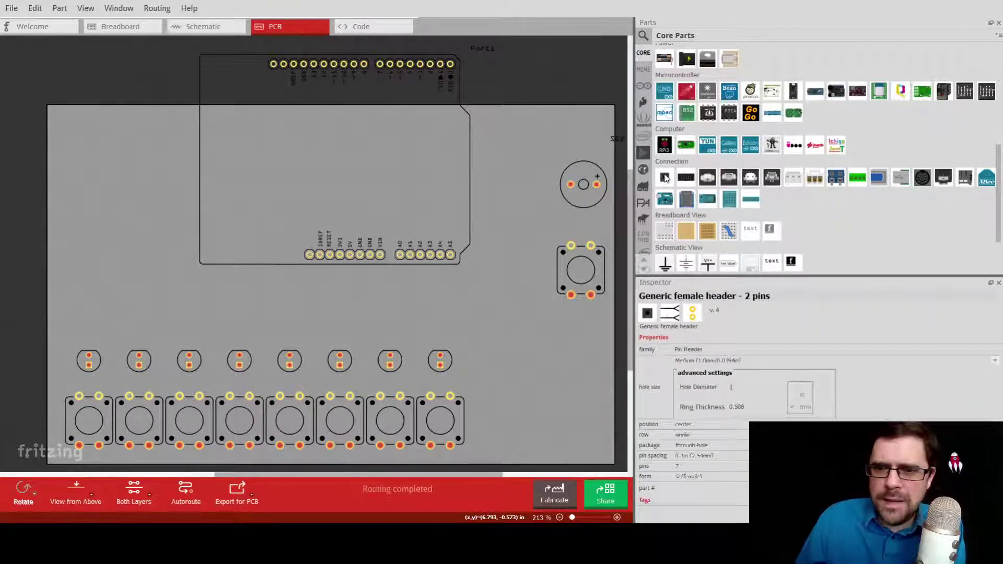
pyautogui.click(665, 178)
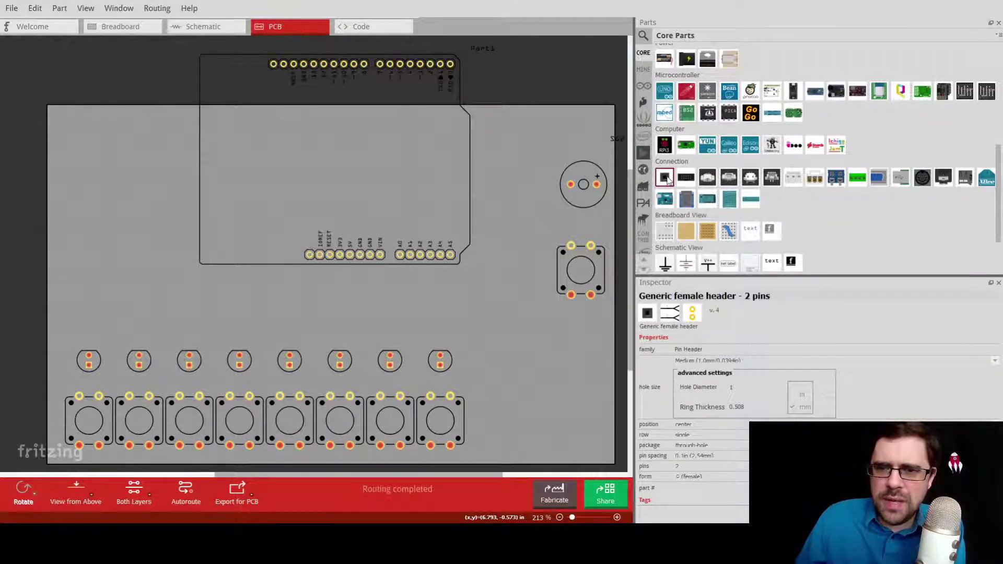
pyautogui.moveTo(667, 180); pyautogui.dragTo(97, 177)
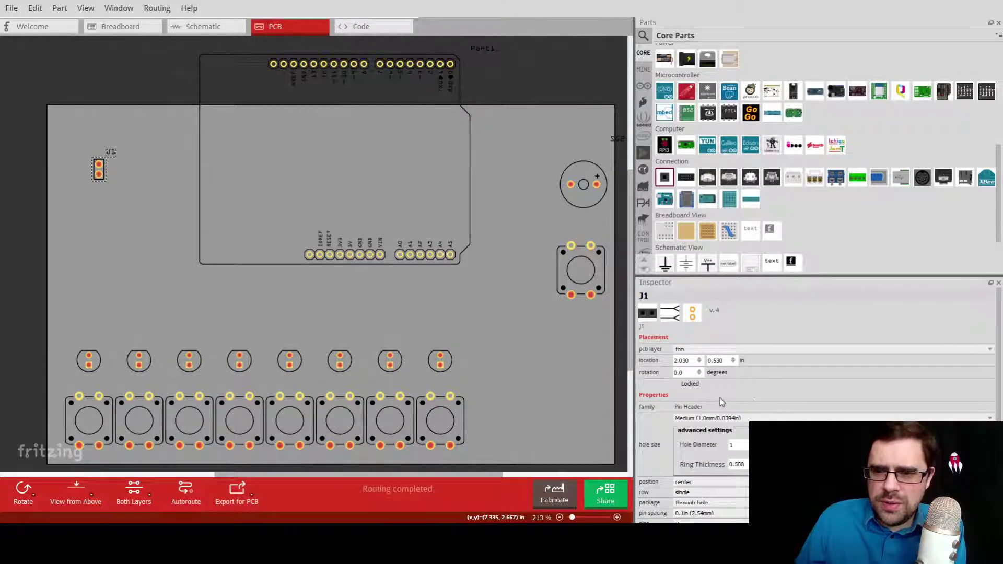
# - Set the new header's pin count to 4, with its hole size at Medium (1.0 mm)
pyautogui.scroll(-2, 740, 421)
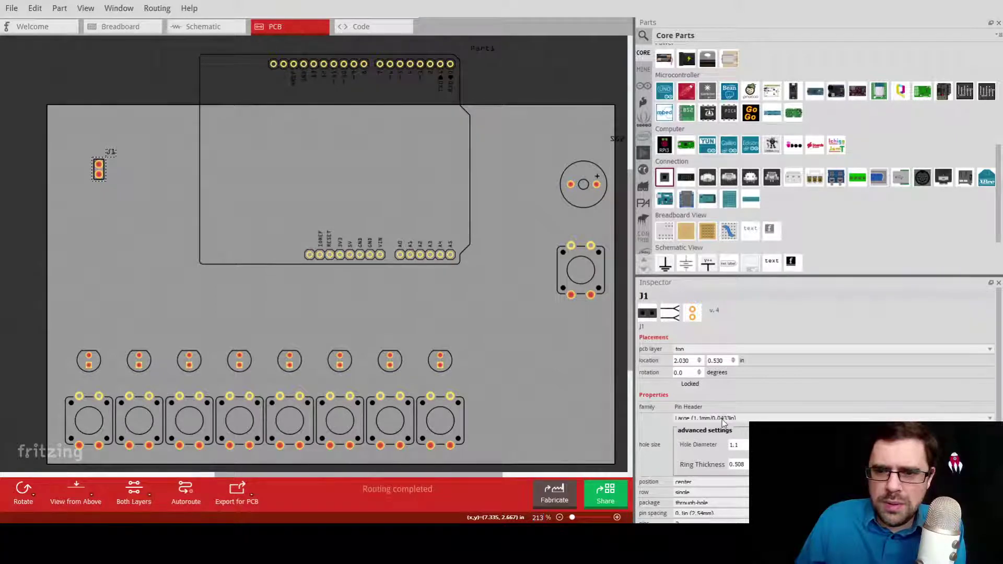
pyautogui.scroll(1, 721, 437)
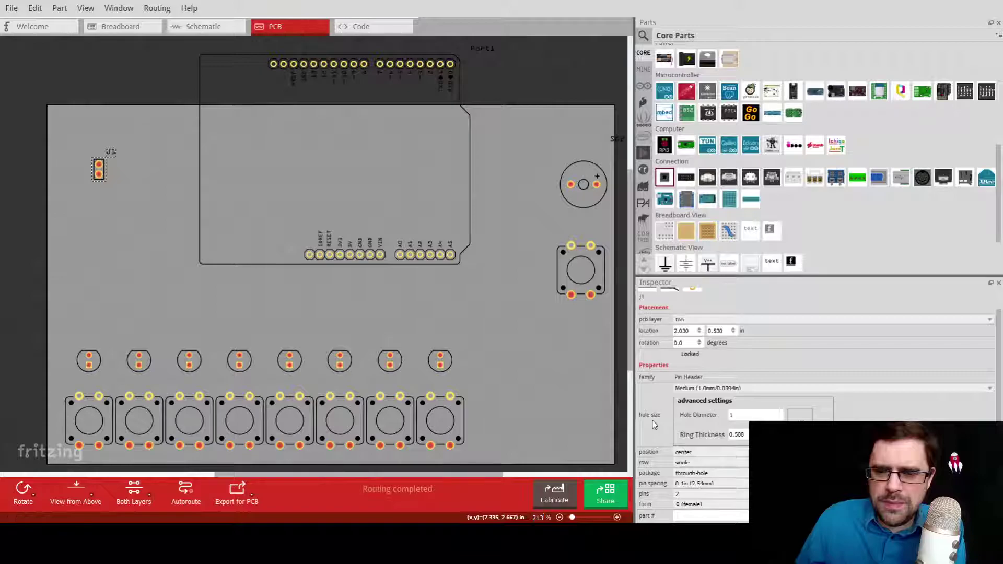
pyautogui.scroll(-2, 653, 425)
pyautogui.scroll(3, 654, 424)
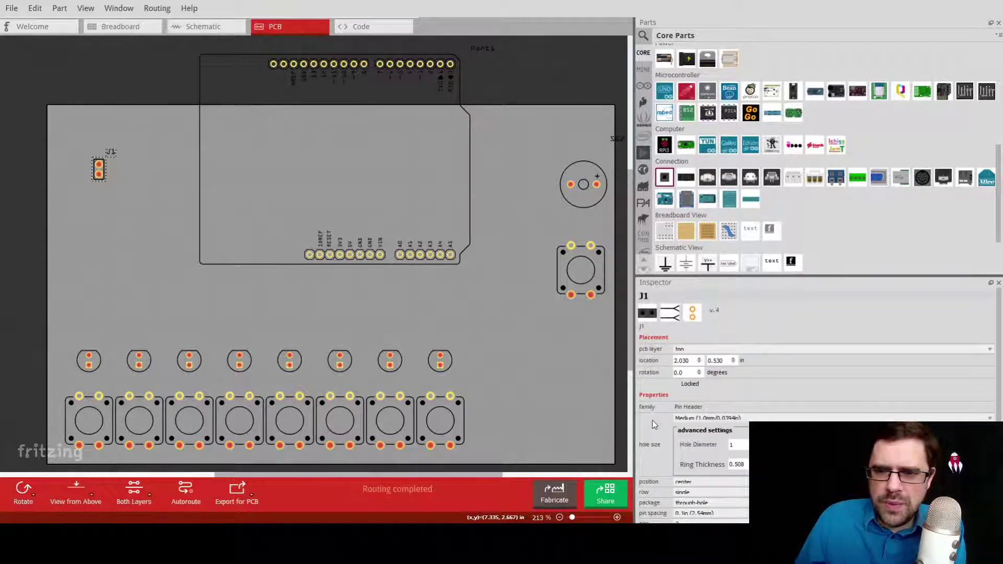
pyautogui.scroll(-3, 658, 421)
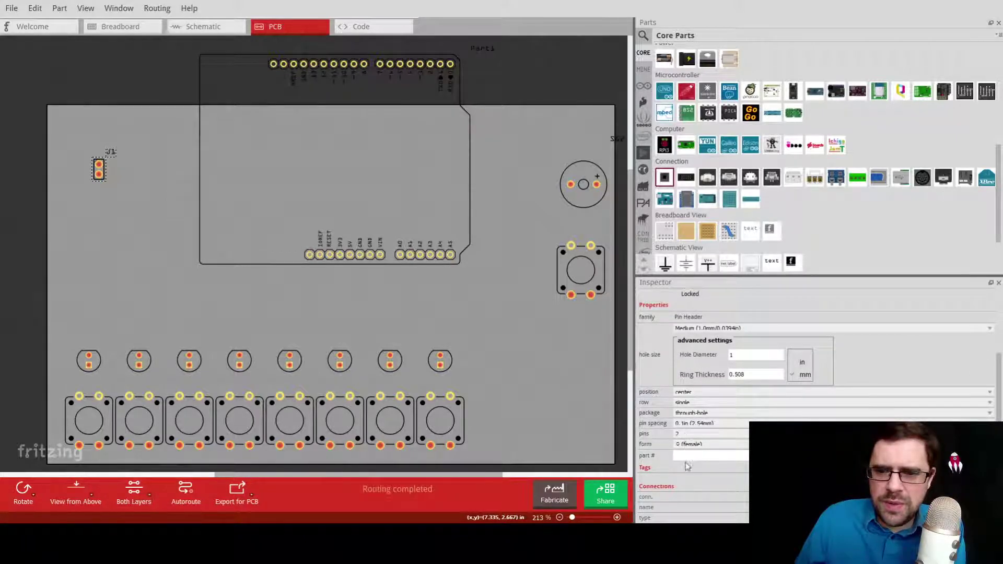
pyautogui.write('4')
pyautogui.press('Return')
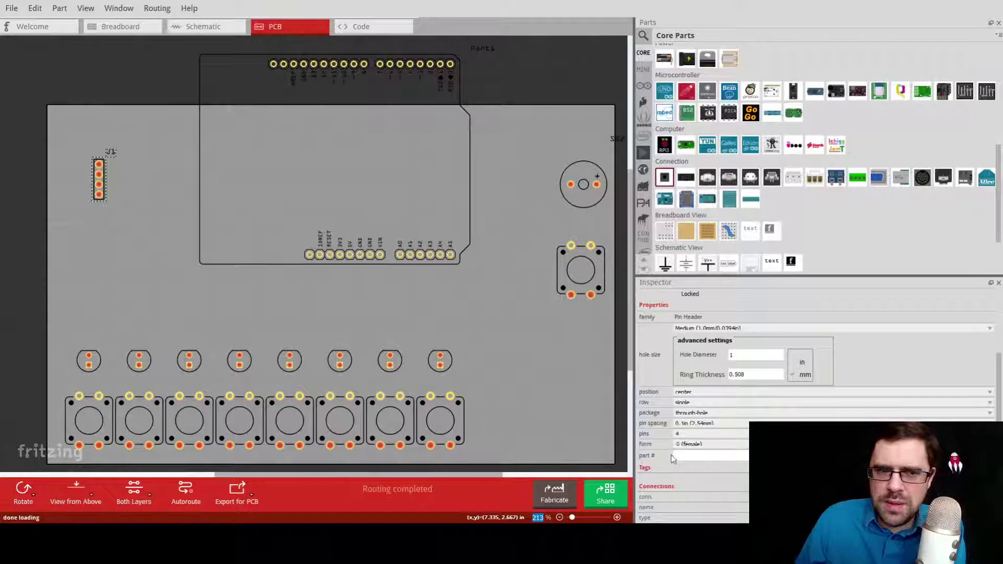
# - Rotate the 4-pin header 90 degrees and position it just below the Arduino's power pins, at 4.280, 1.580 in
pyautogui.click(190, 310)
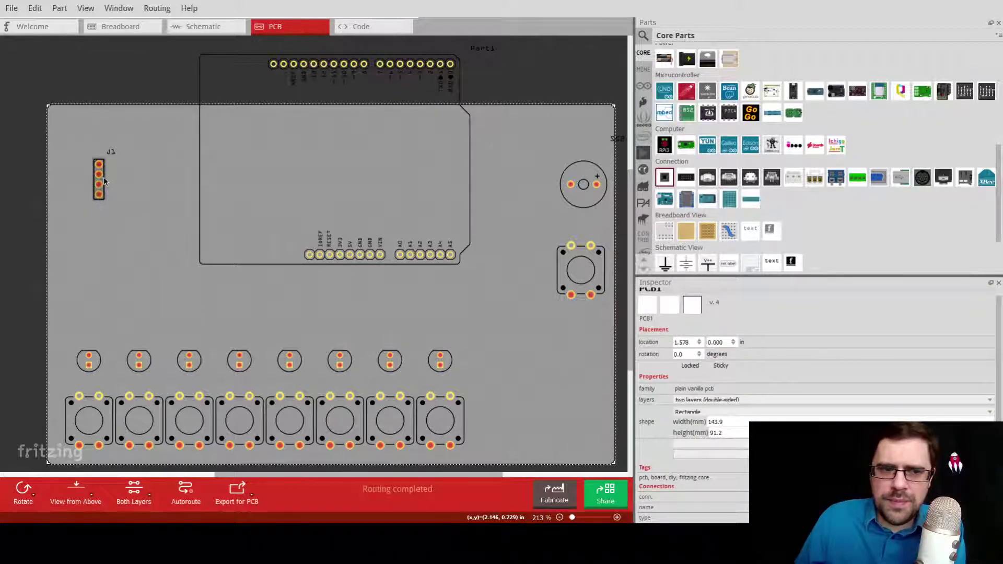
pyautogui.moveTo(104, 180); pyautogui.dragTo(324, 294)
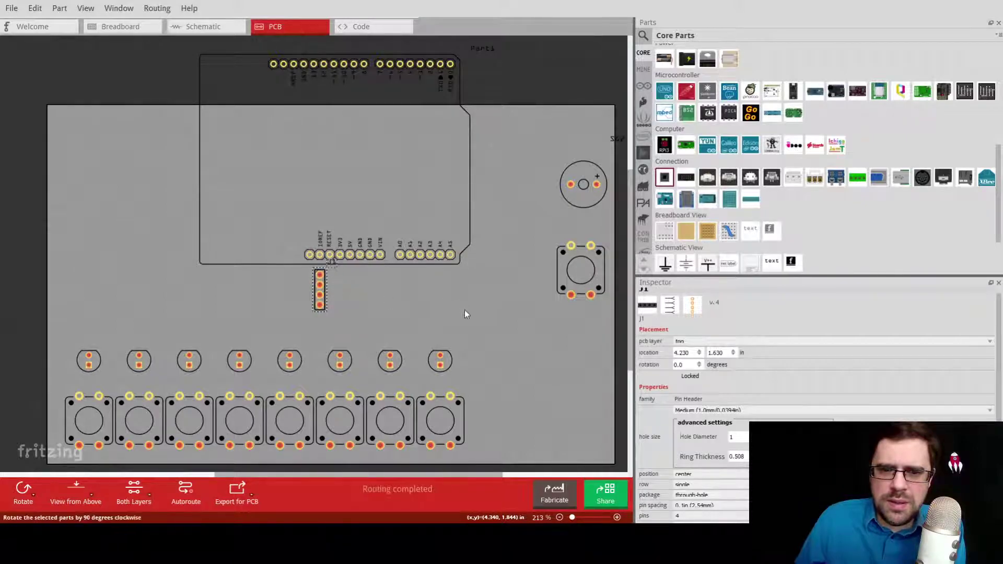
pyautogui.hotkey('ctrl', 'r')
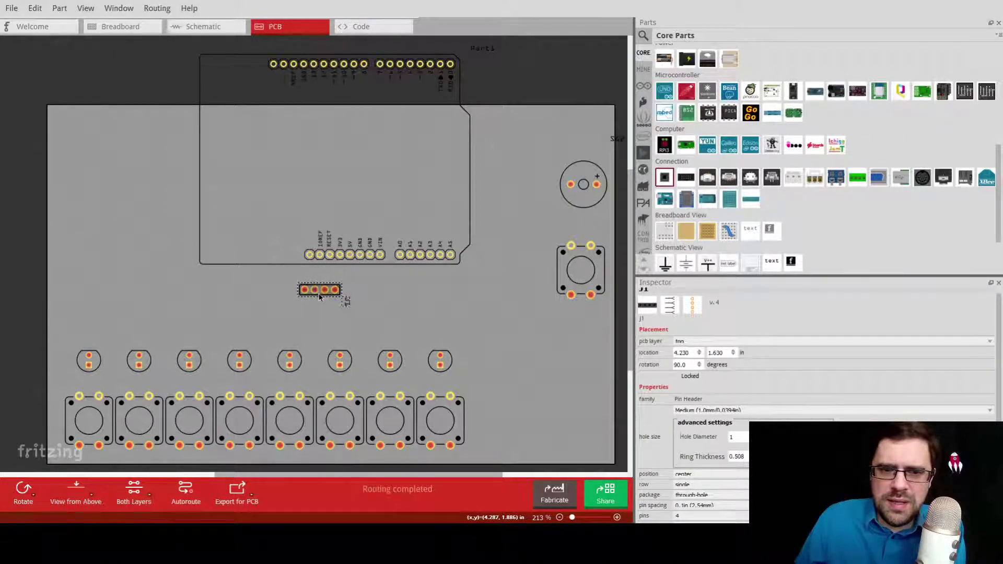
pyautogui.moveTo(319, 294); pyautogui.dragTo(325, 268)
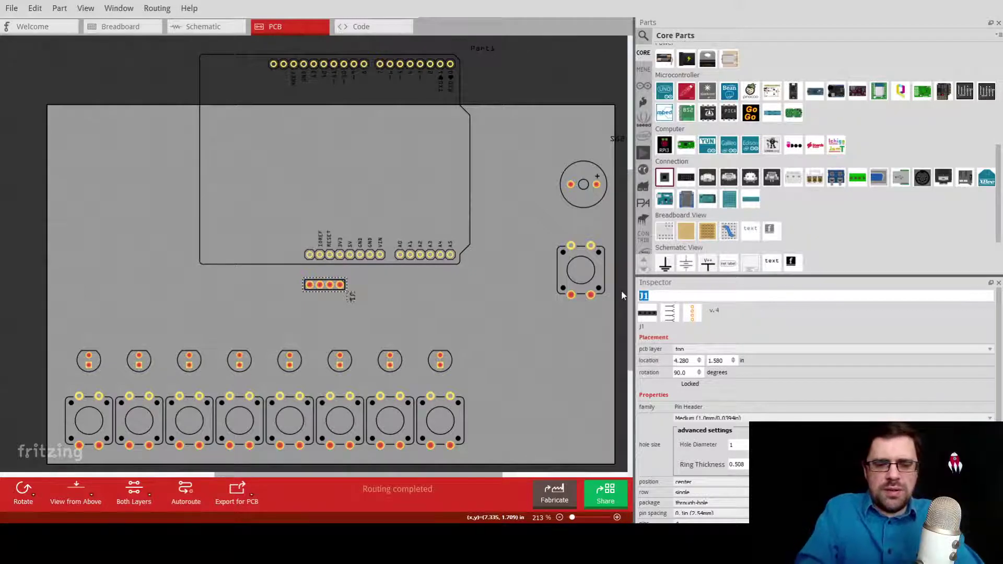
# - Rename the 4-pin header as Screen and save the project
pyautogui.write('reen')
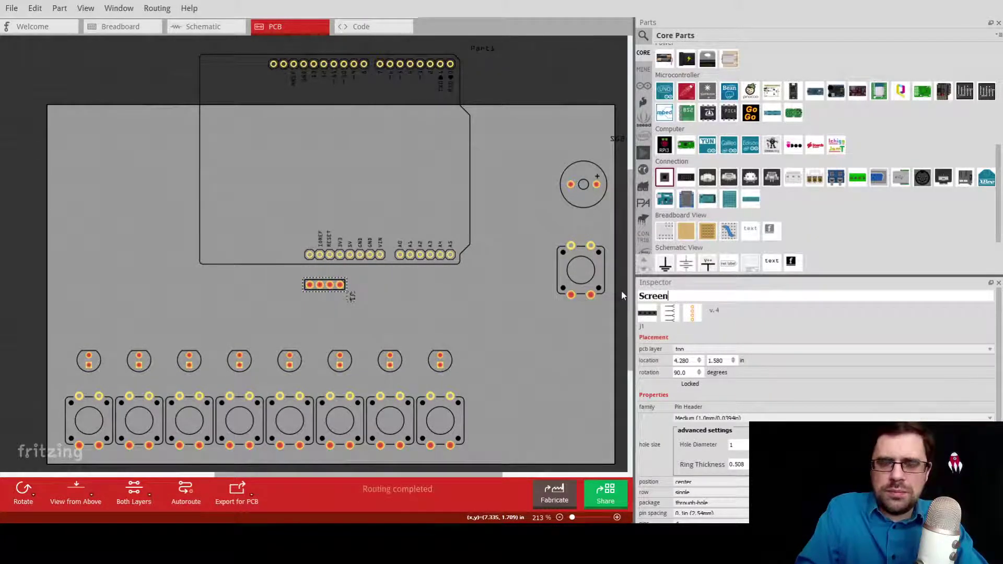
pyautogui.press('Return')
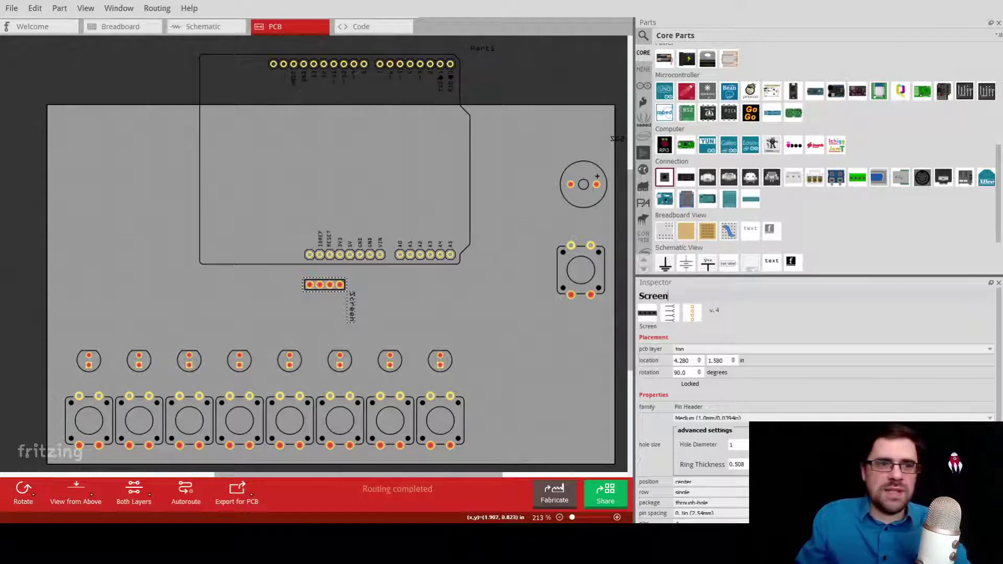
pyautogui.hotkey('ctrl', 's')
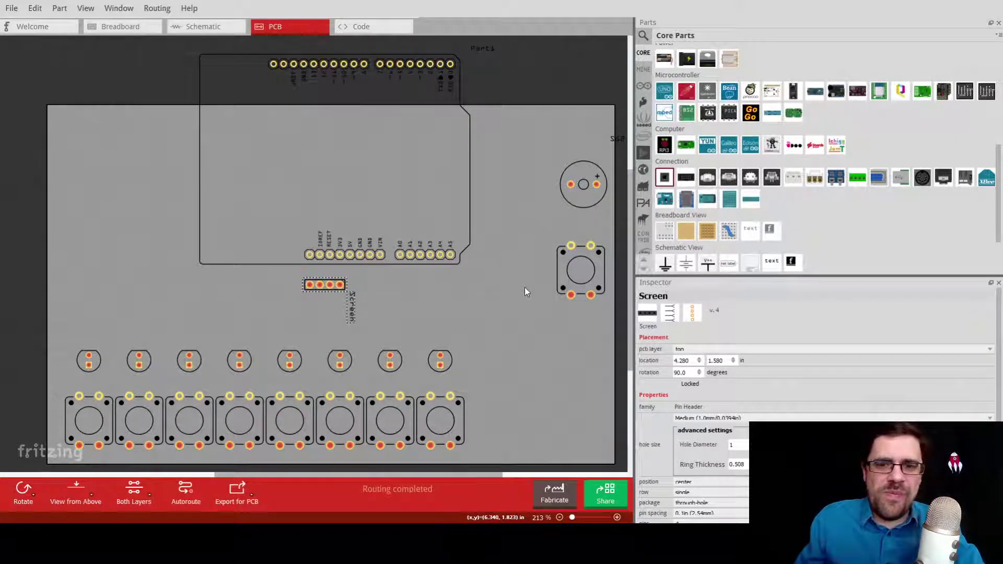
# - Enlarge the PCB to about 148.6 × 107.9 mm so it extends past the Arduino's upper edge, and shift the board sideways around the parts
pyautogui.click(48, 106)
pyautogui.moveTo(47, 104); pyautogui.dragTo(29, 38)
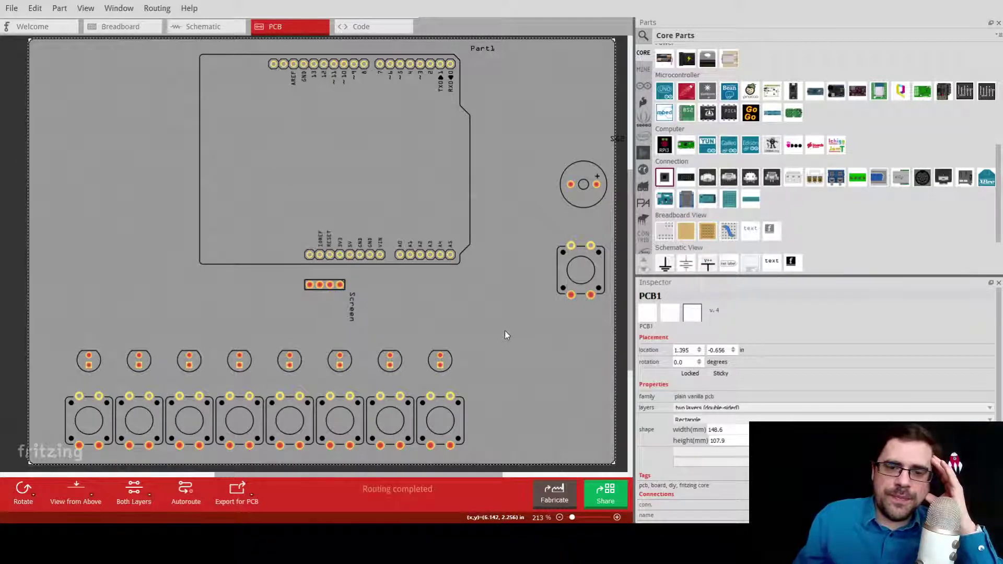
pyautogui.moveTo(505, 331); pyautogui.dragTo(486, 328)
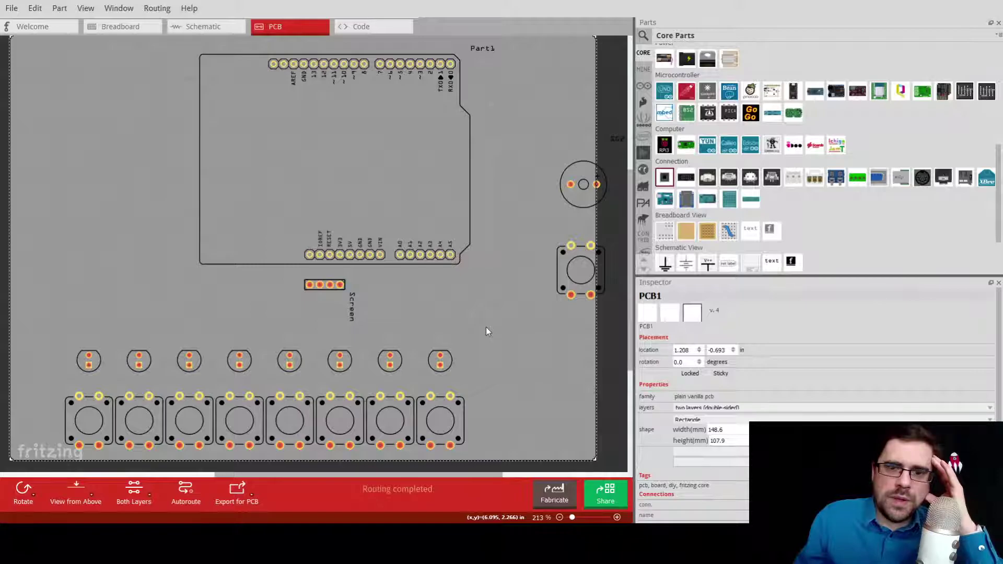
pyautogui.moveTo(488, 309); pyautogui.dragTo(529, 309)
# - Move the lone push button and the buzzer closer to the Arduino, and reposition the board to about 1.437, -0.677 in
pyautogui.moveTo(583, 269); pyautogui.dragTo(522, 268)
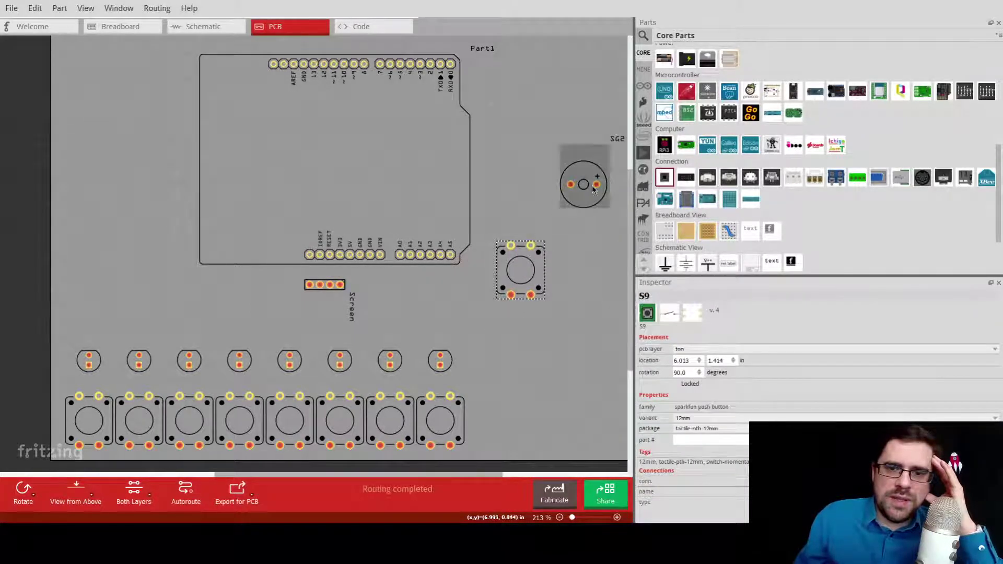
pyautogui.moveTo(584, 180); pyautogui.dragTo(514, 181)
pyautogui.moveTo(594, 415); pyautogui.dragTo(578, 416)
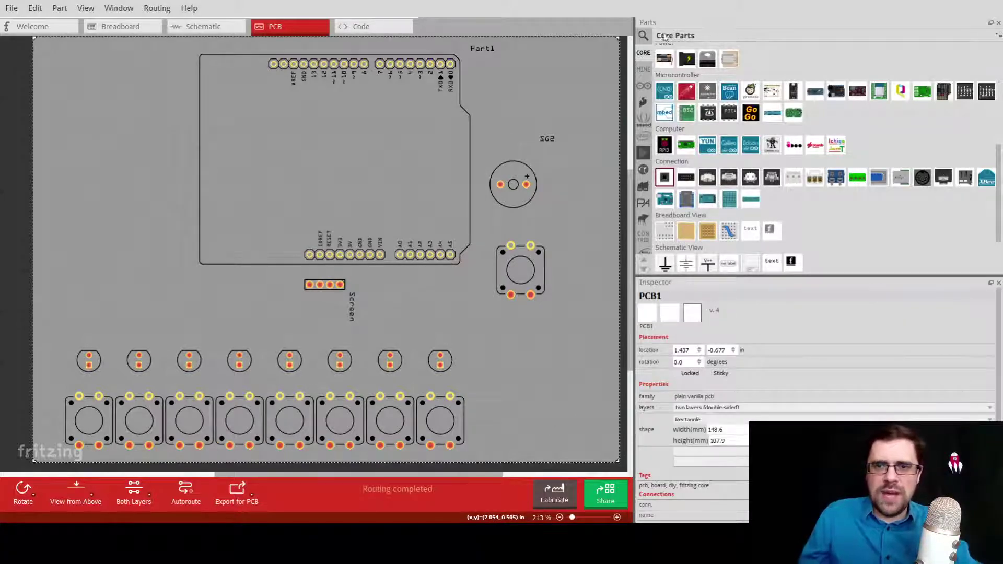
# - Search the parts for "hole" and place a 2.2 mm M2 screw hole in the PCB's upper-left corner, at about 1.634, -0.566 in
pyautogui.click(643, 35)
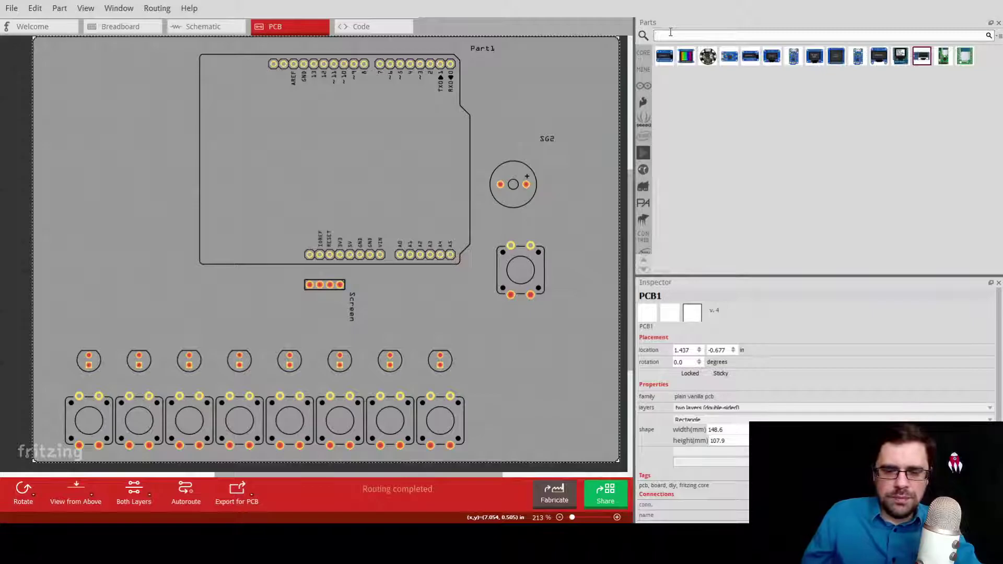
pyautogui.click(671, 33)
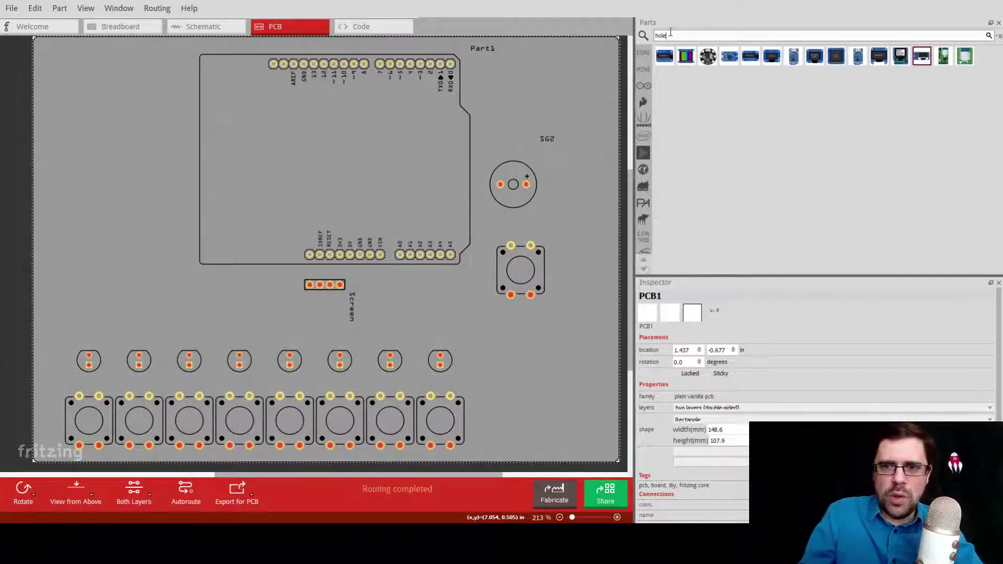
pyautogui.click(686, 57)
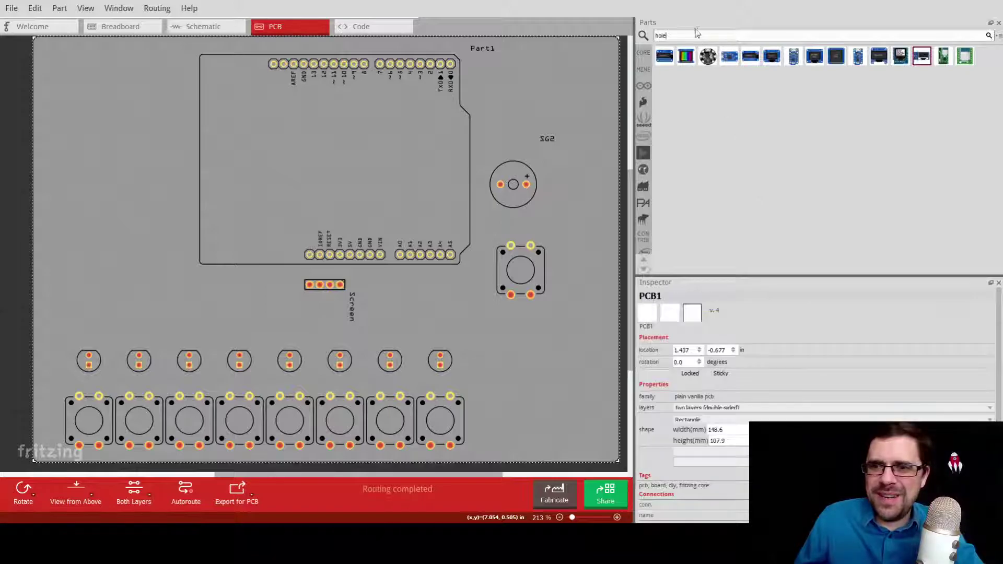
pyautogui.press('Return')
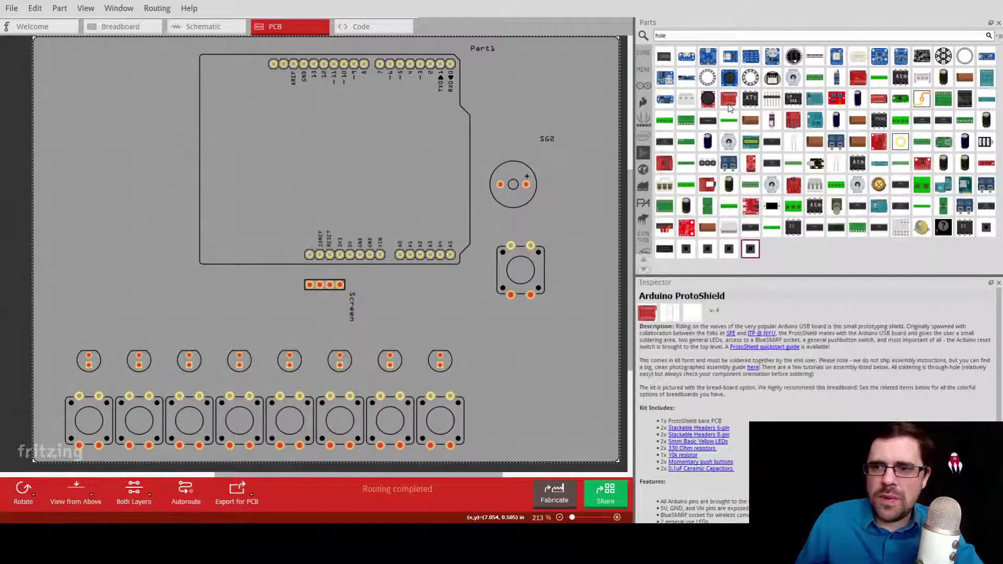
pyautogui.moveTo(730, 252)
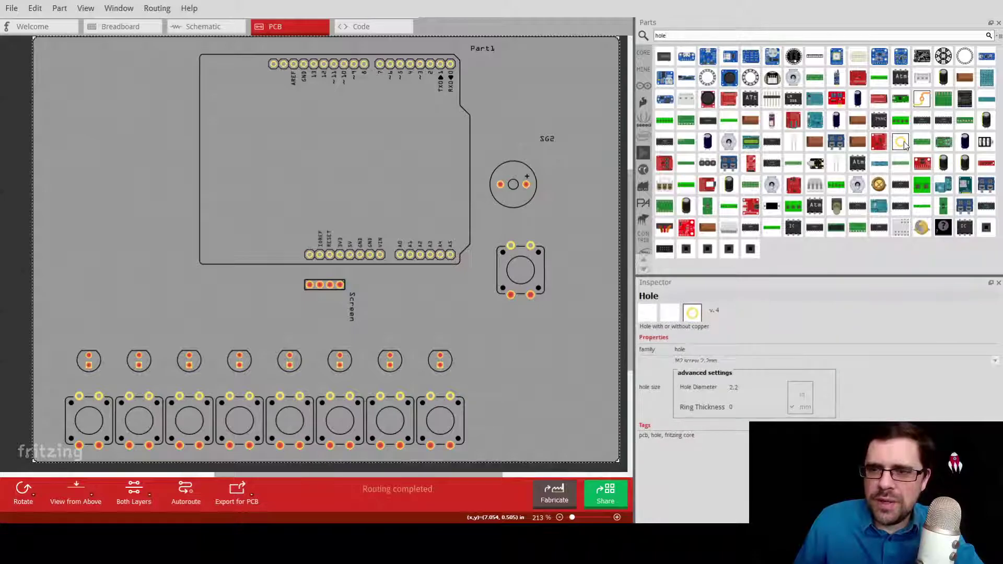
pyautogui.moveTo(904, 147); pyautogui.dragTo(63, 58)
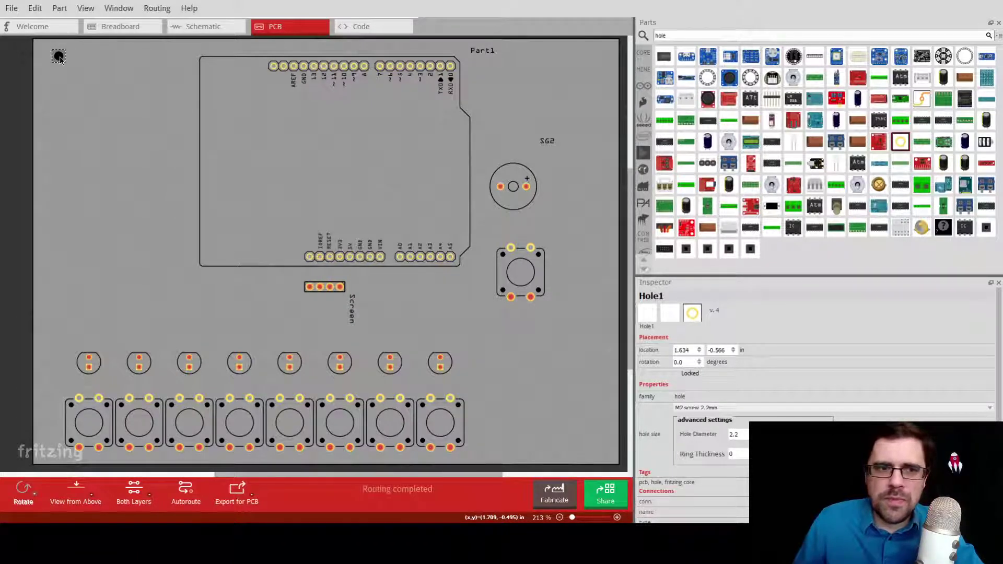
# - Duplicate the corner screw hole and undo the duplication
pyautogui.hotkey('ctrl', 'd')
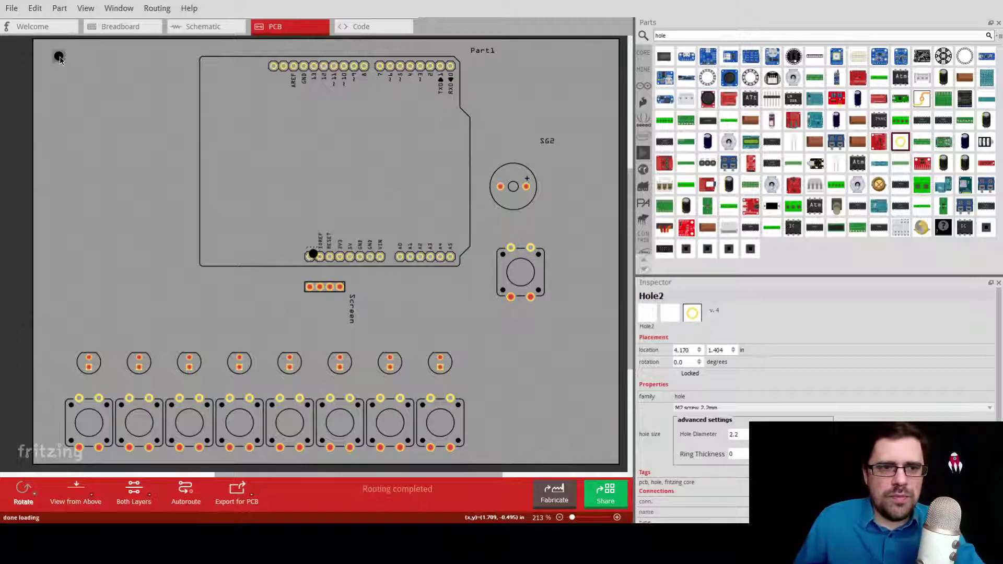
pyautogui.moveTo(59, 59)
pyautogui.mouseDown()
pyautogui.moveTo(74, 61)
pyautogui.moveTo(60, 58)
pyautogui.mouseUp()
pyautogui.click(257, 228)
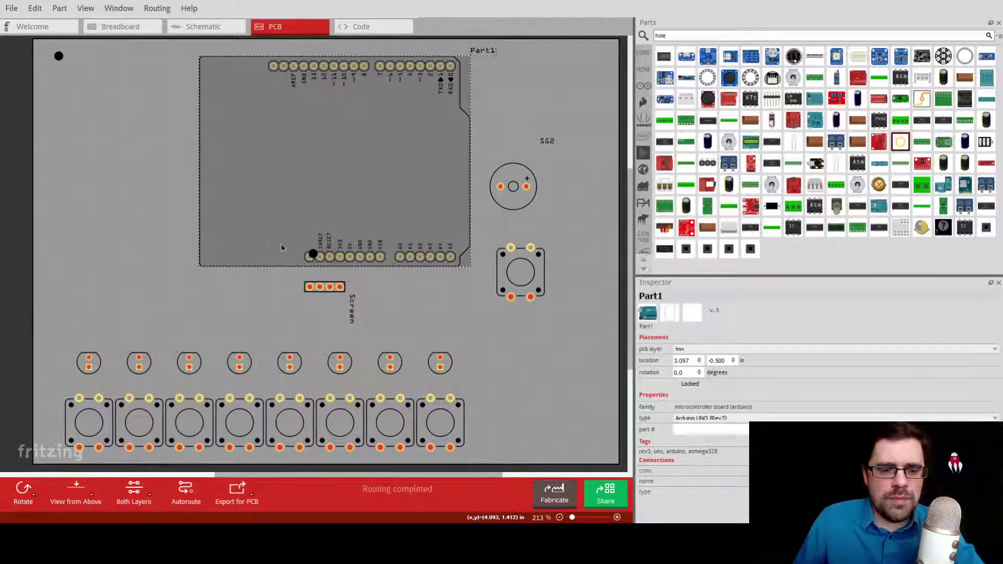
pyautogui.hotkey('ctrl', 'z')
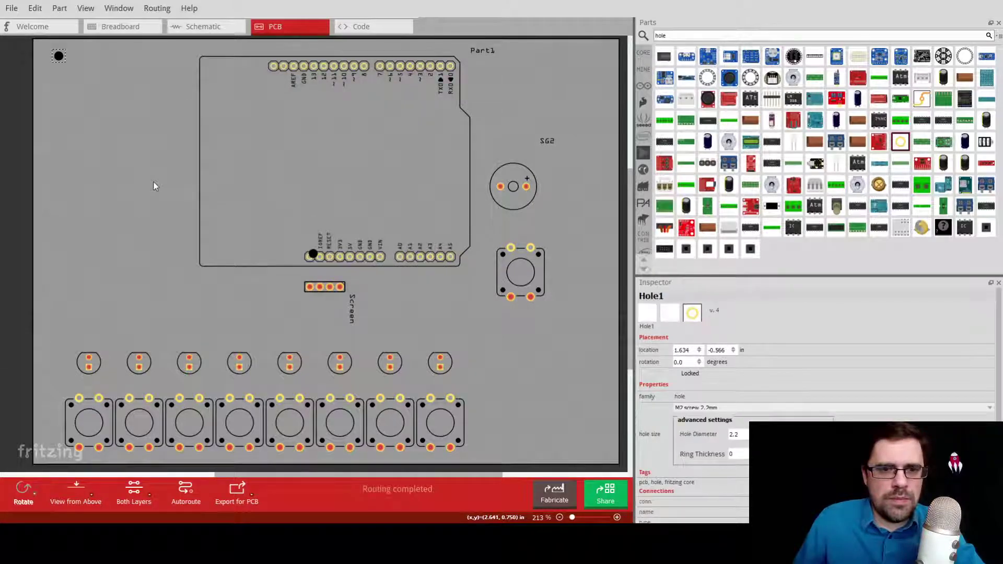
pyautogui.click(135, 161)
pyautogui.hotkey('ctrl', 'z')
pyautogui.click(134, 165)
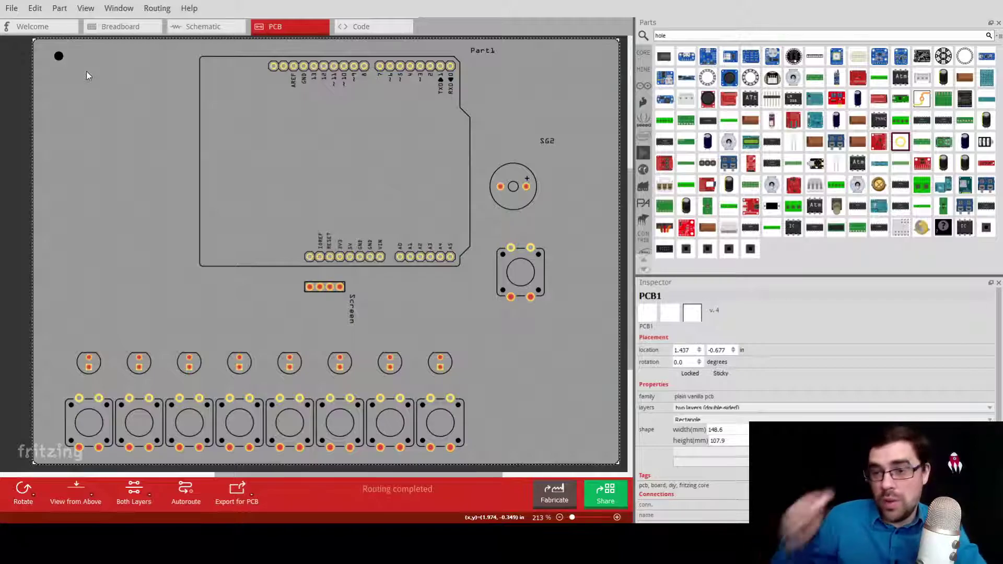
# - Save the project with the single corner hole in place
pyautogui.press('alt')
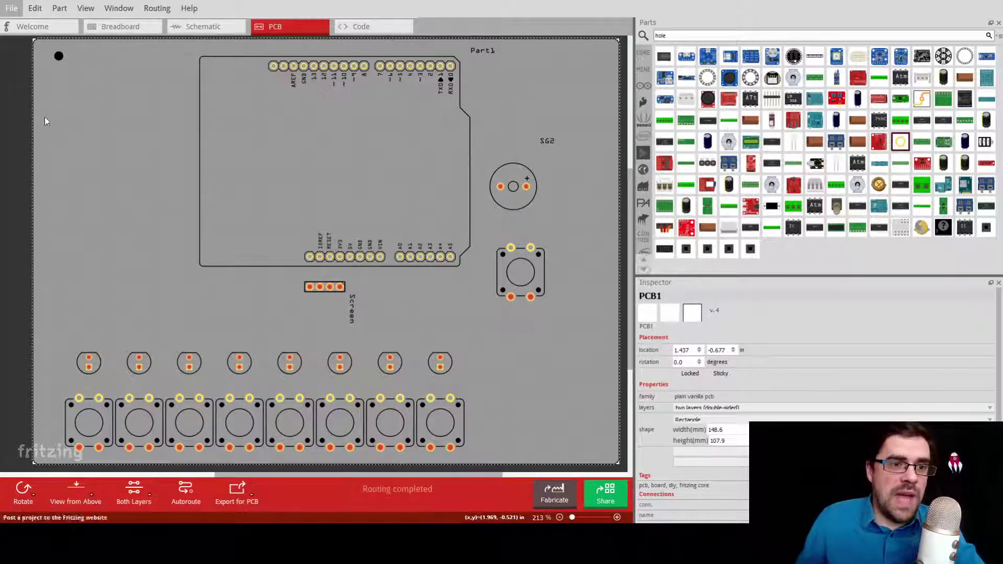
pyautogui.hotkey('ctrl', 's')
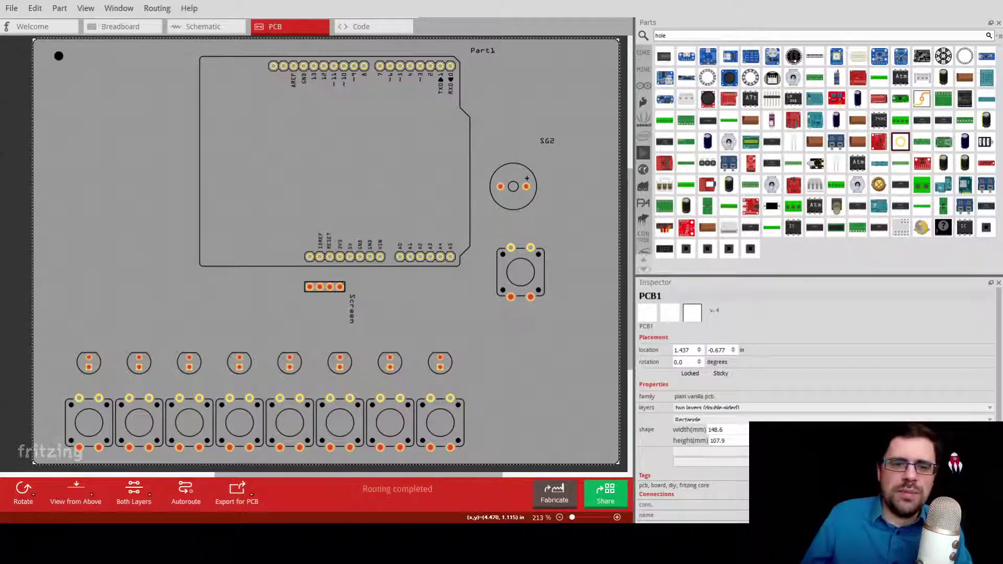
# - Rename the first four push buttons in the lower row as c, d, e and f, going left to right
pyautogui.click(89, 423)
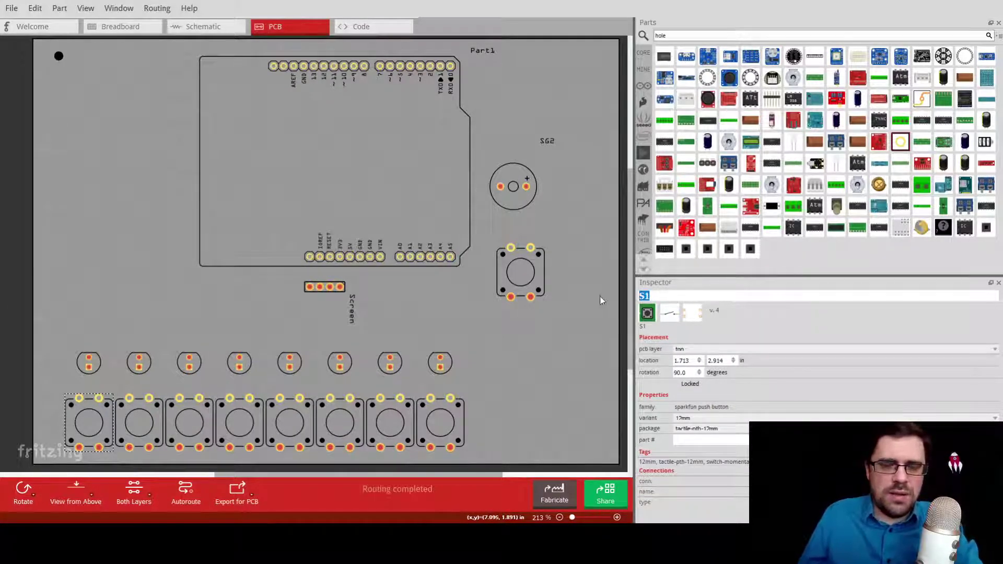
pyautogui.write('c')
pyautogui.click(140, 424)
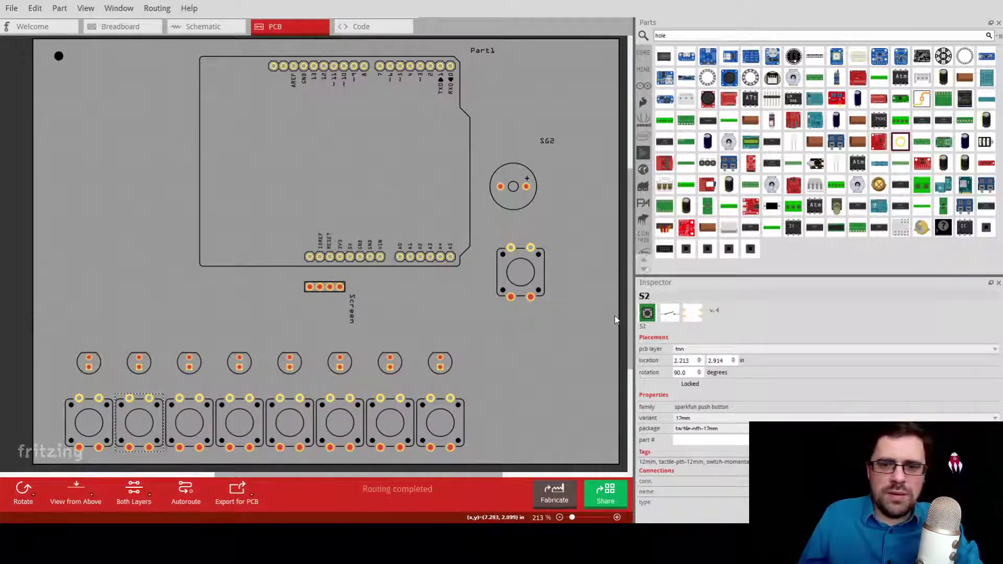
pyautogui.doubleClick(674, 297)
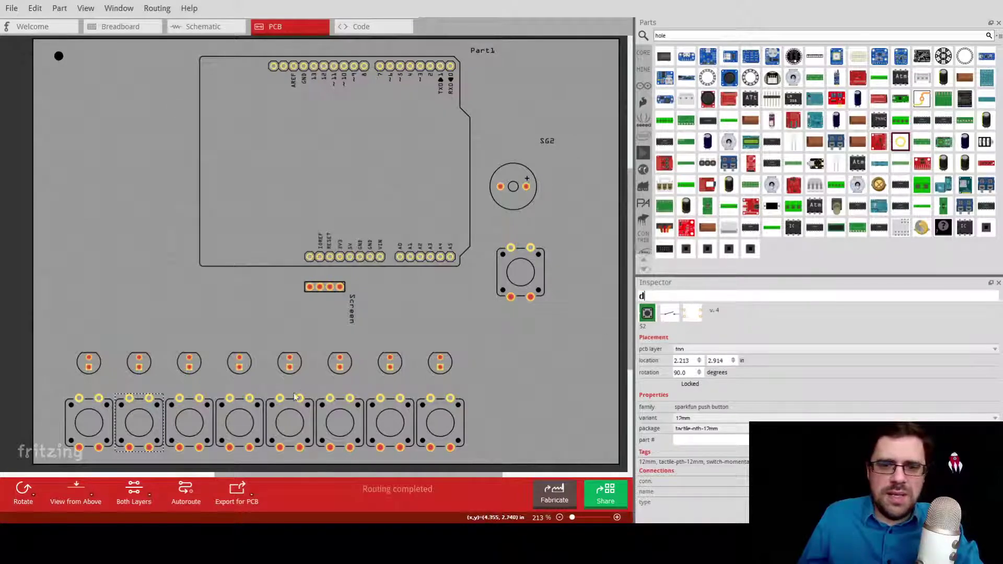
pyautogui.click(190, 423)
pyautogui.doubleClick(669, 296)
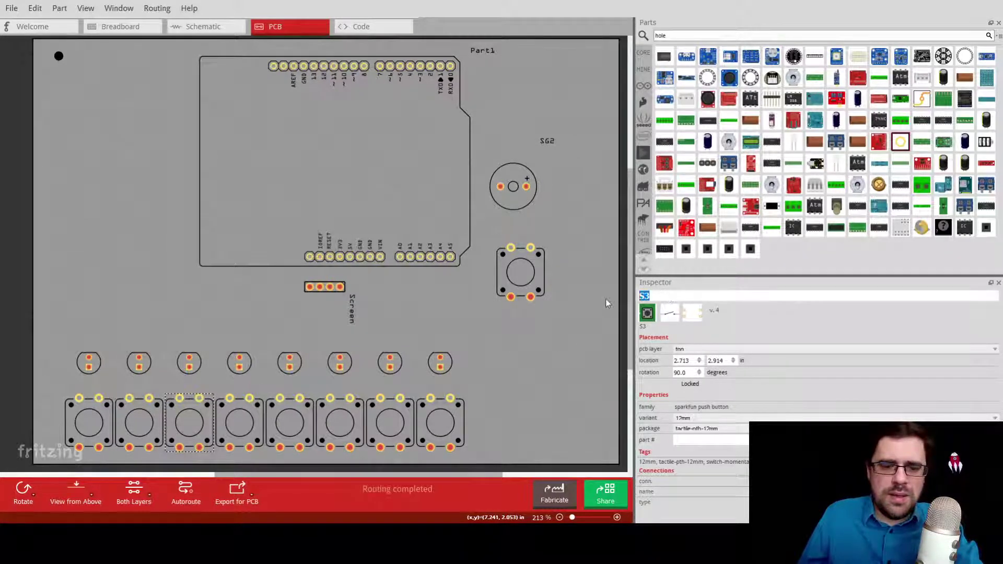
pyautogui.write('e')
pyautogui.click(242, 423)
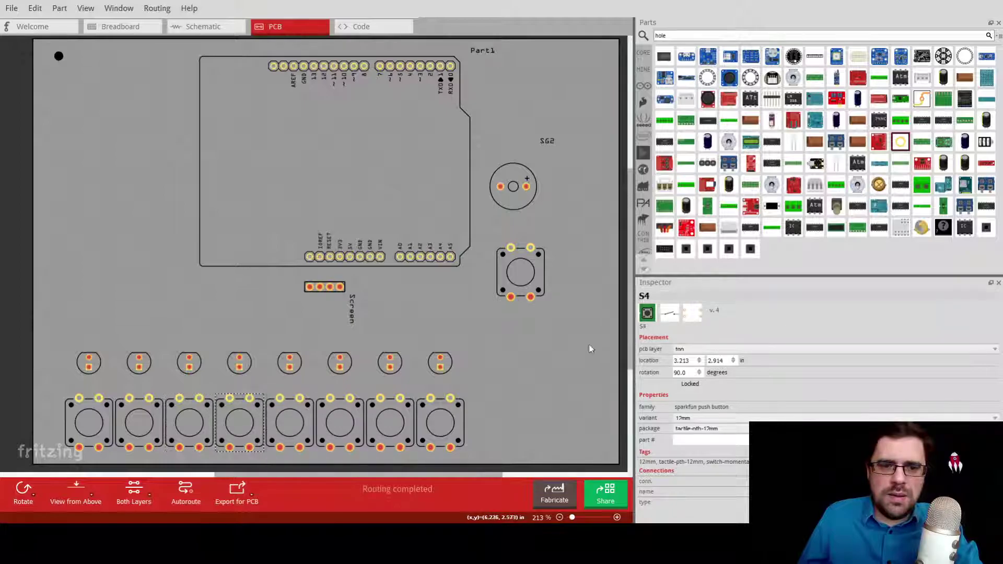
pyautogui.doubleClick(669, 296)
pyautogui.write('f')
# - Rename the remaining push buttons in the lower row, using g for the fifth, b for the seventh and c2 for the eighth
pyautogui.click(291, 425)
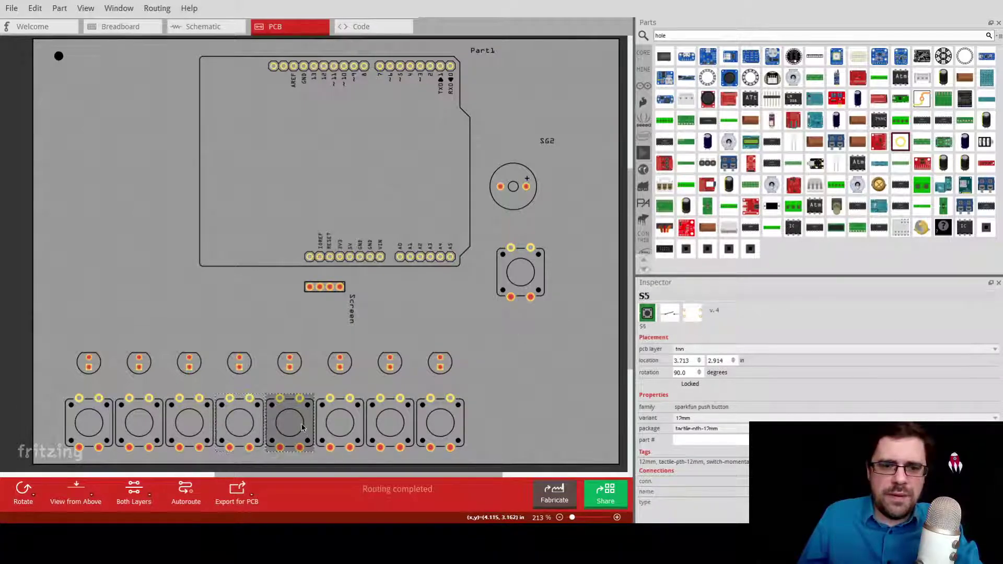
pyautogui.doubleClick(669, 296)
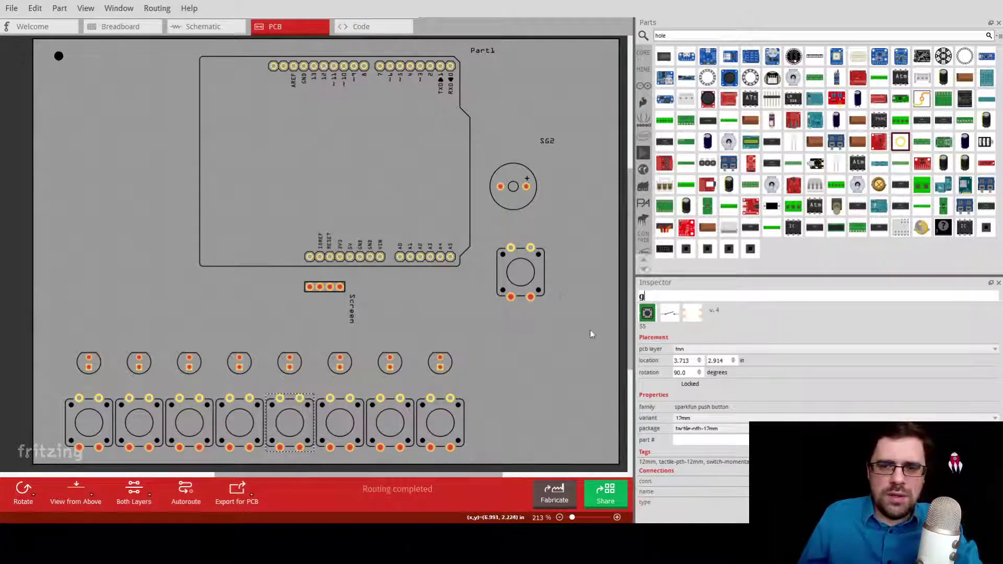
pyautogui.write('g')
pyautogui.click(342, 418)
pyautogui.doubleClick(638, 297)
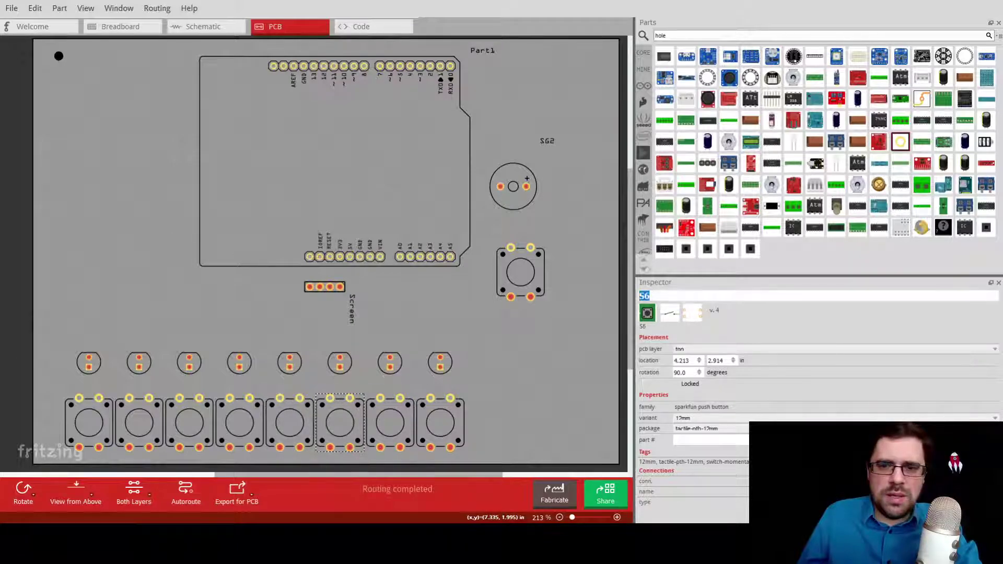
pyautogui.click(390, 423)
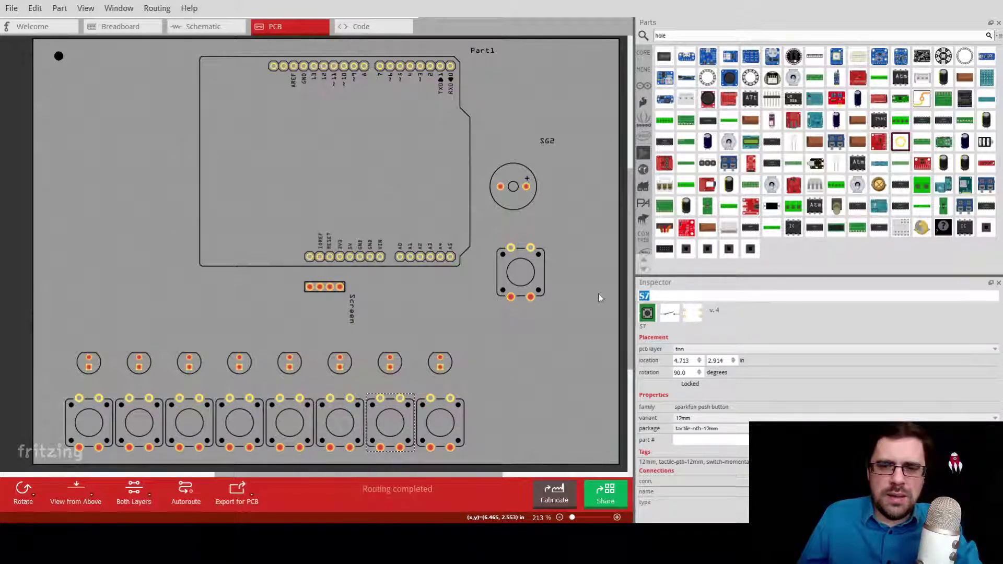
pyautogui.doubleClick(674, 296)
pyautogui.write('b')
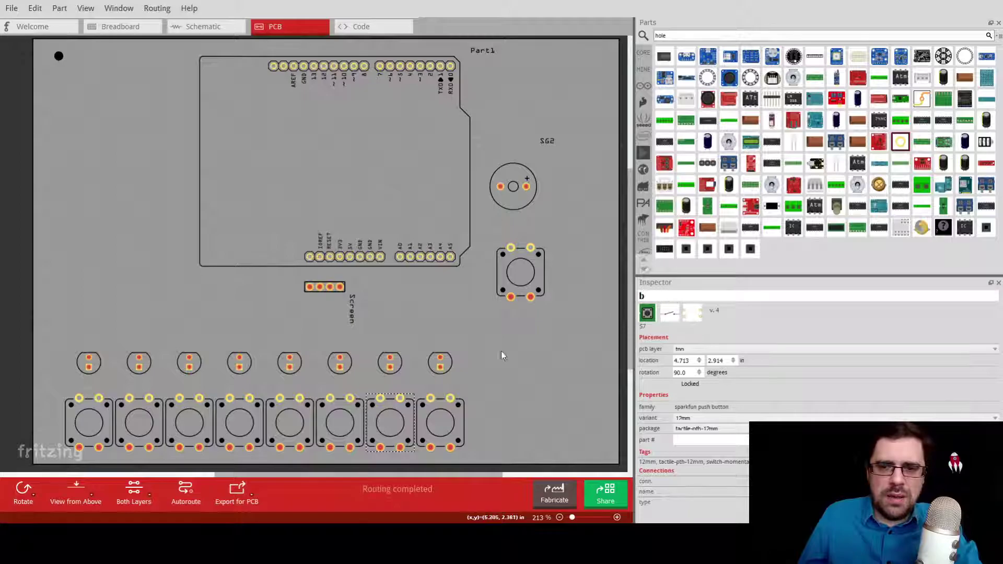
pyautogui.click(441, 422)
pyautogui.click(655, 295)
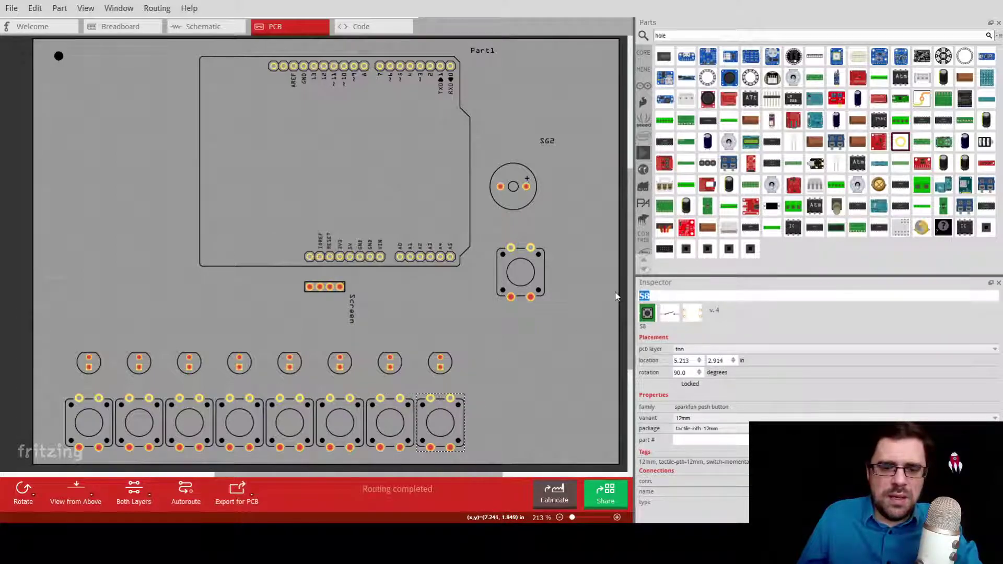
pyautogui.write('c2')
pyautogui.click(549, 350)
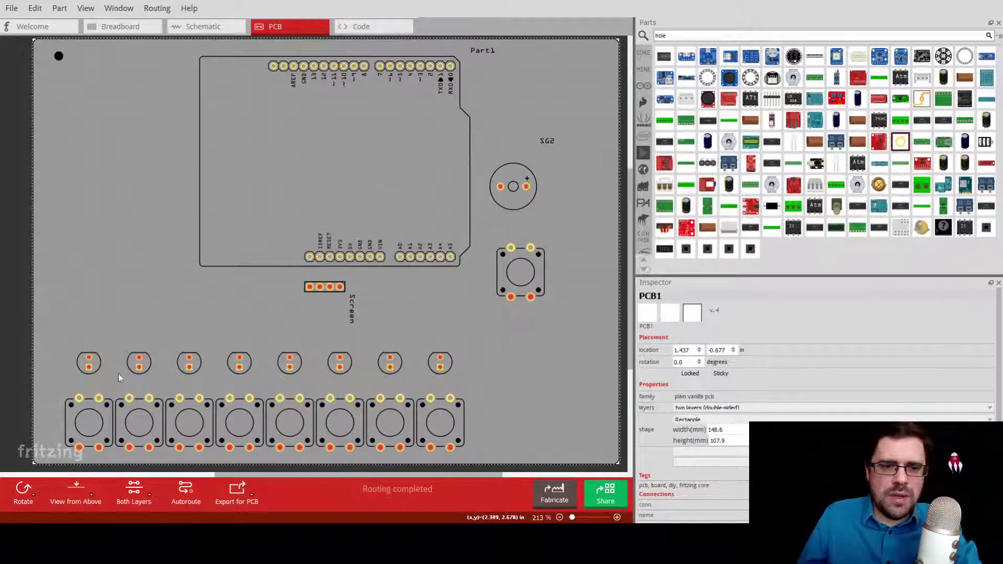
# - Rename the LEDs above the first and second push buttons as LEDc1 and LEDd
pyautogui.click(90, 365)
pyautogui.click(658, 295)
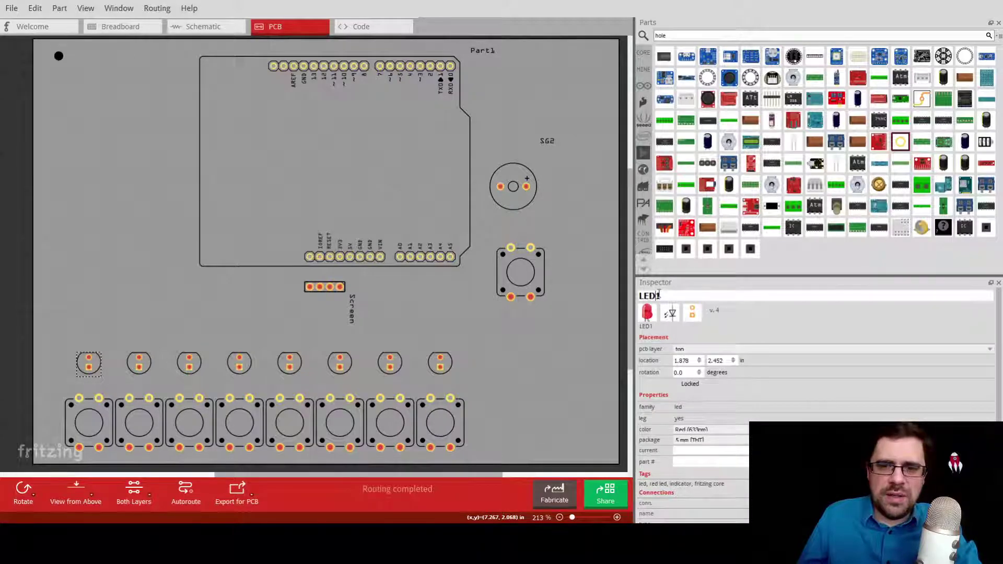
pyautogui.moveTo(657, 295); pyautogui.dragTo(663, 296)
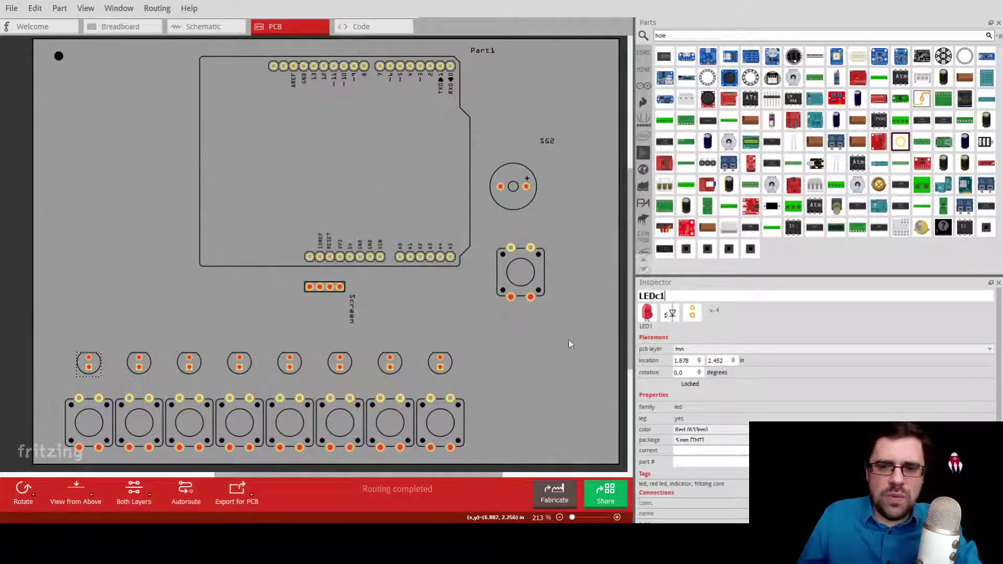
pyautogui.click(139, 362)
pyautogui.click(670, 297)
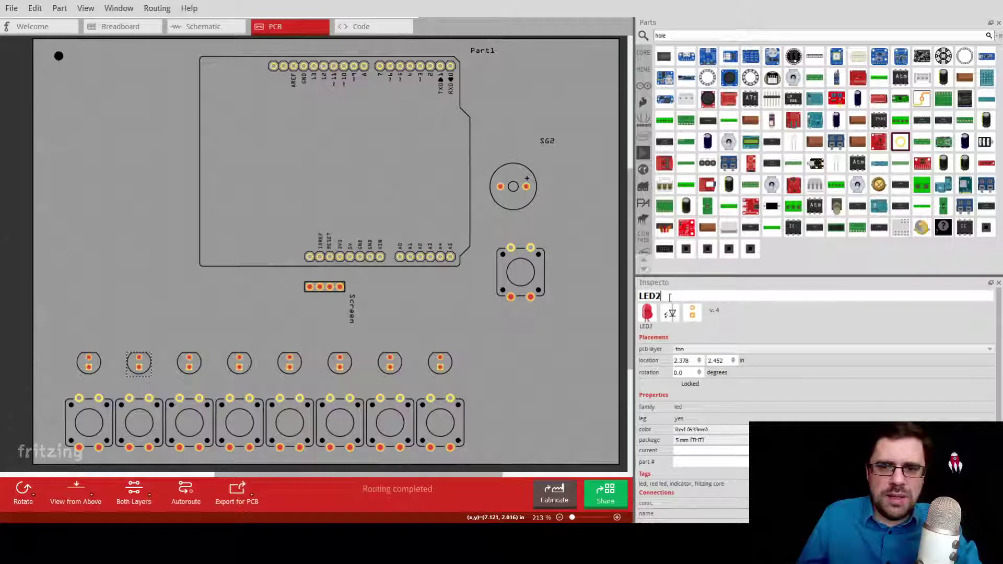
pyautogui.moveTo(670, 297); pyautogui.dragTo(657, 297)
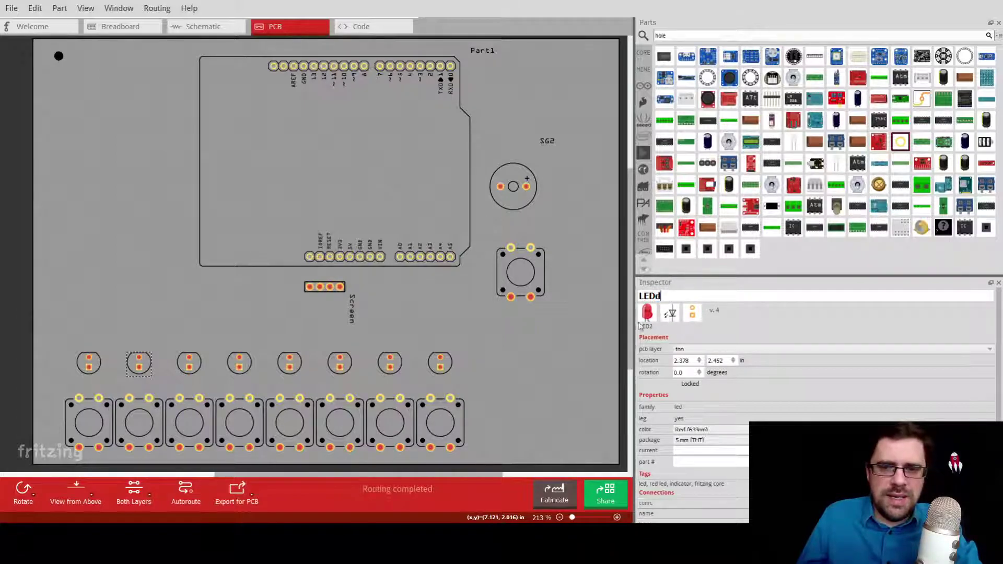
# - Rename the third LED as LEDe, and rename the fourth and fifth LEDs after the notes of the buttons beneath them
pyautogui.click(194, 365)
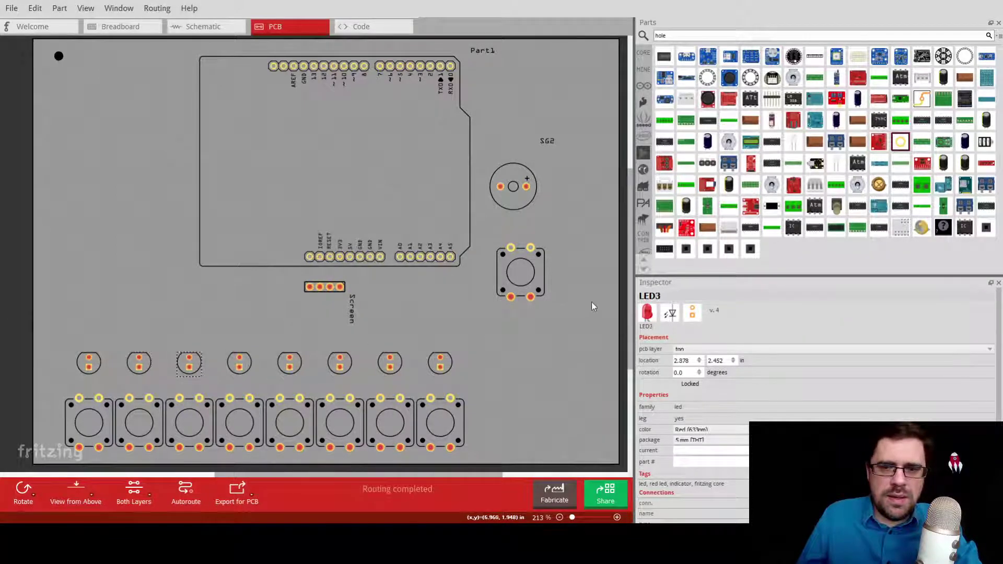
pyautogui.click(662, 297)
pyautogui.moveTo(656, 297); pyautogui.dragTo(664, 297)
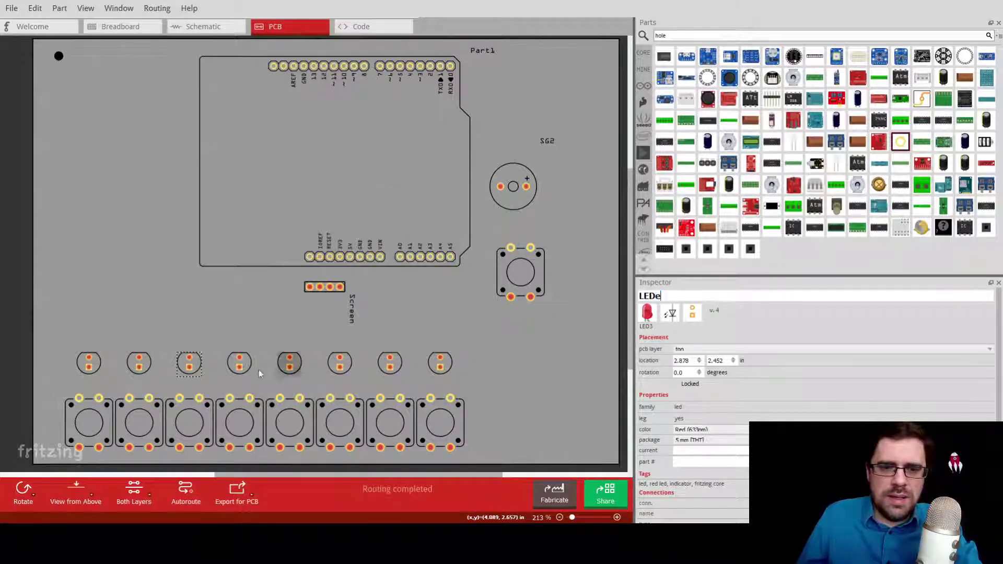
pyautogui.click(239, 364)
pyautogui.click(660, 297)
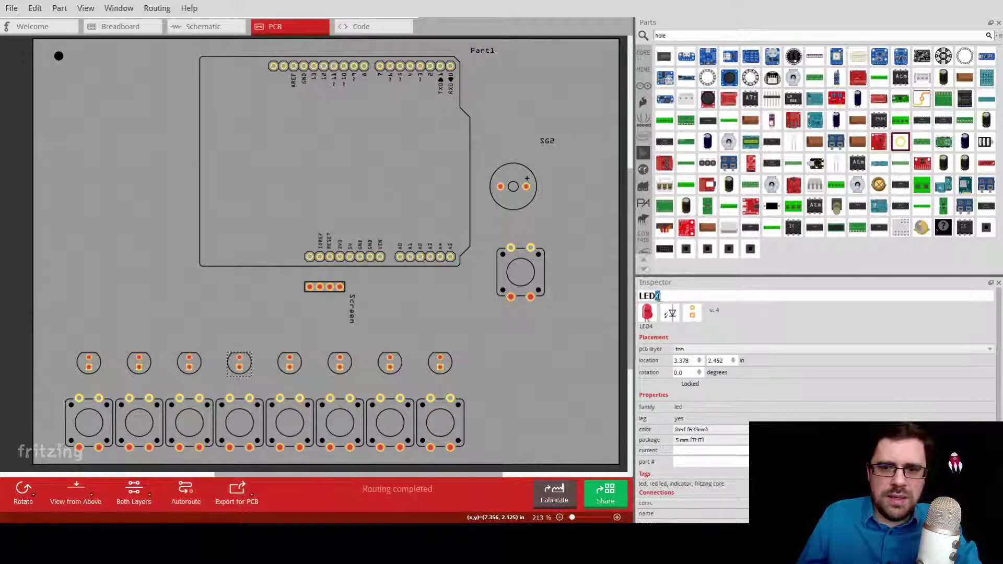
pyautogui.click(290, 364)
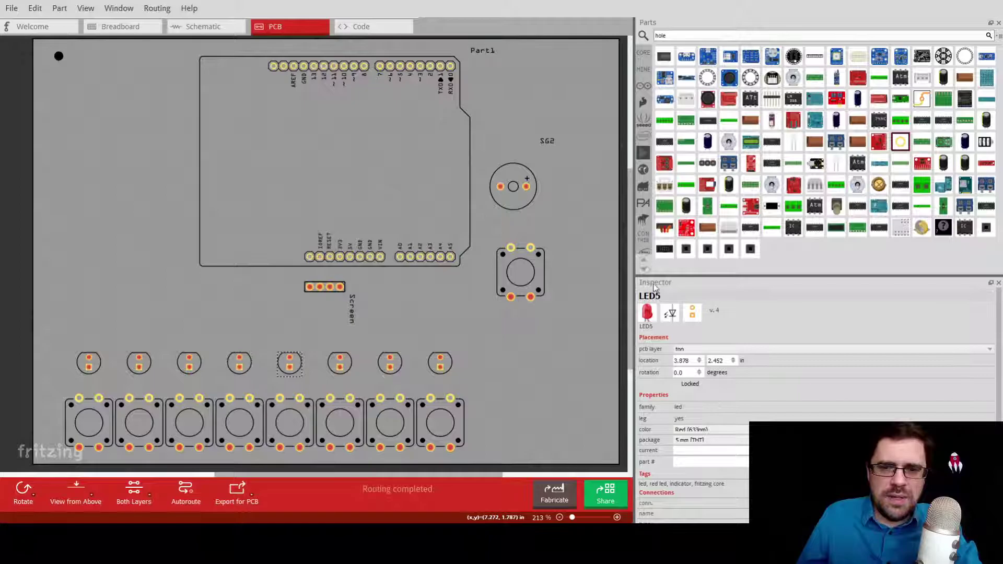
pyautogui.moveTo(656, 296); pyautogui.dragTo(662, 297)
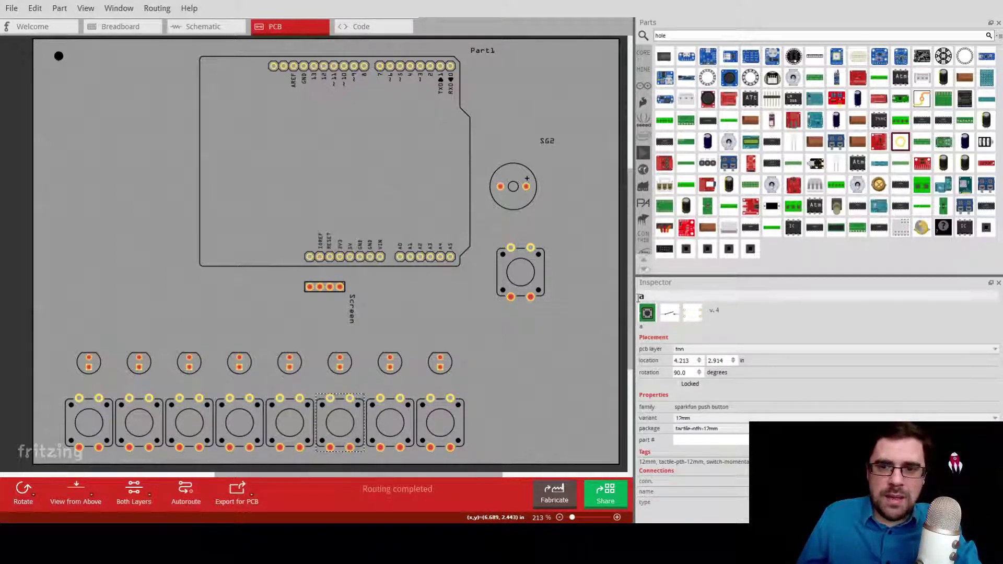
# - Rename the sixth LED after the note of the button beneath it, the seventh as LEDb and the eighth as LEDc2
pyautogui.click(331, 369)
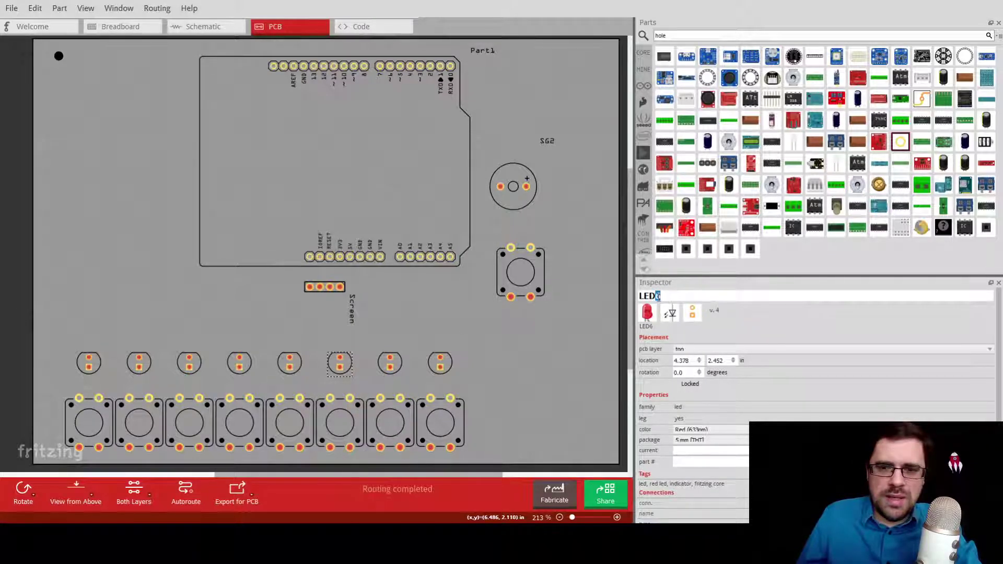
pyautogui.click(389, 364)
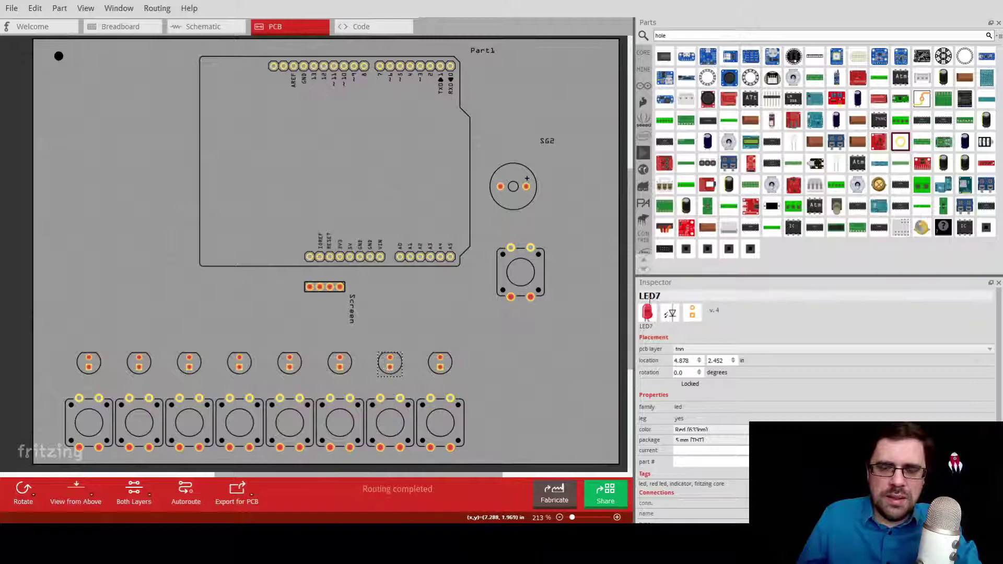
pyautogui.moveTo(657, 296); pyautogui.dragTo(661, 296)
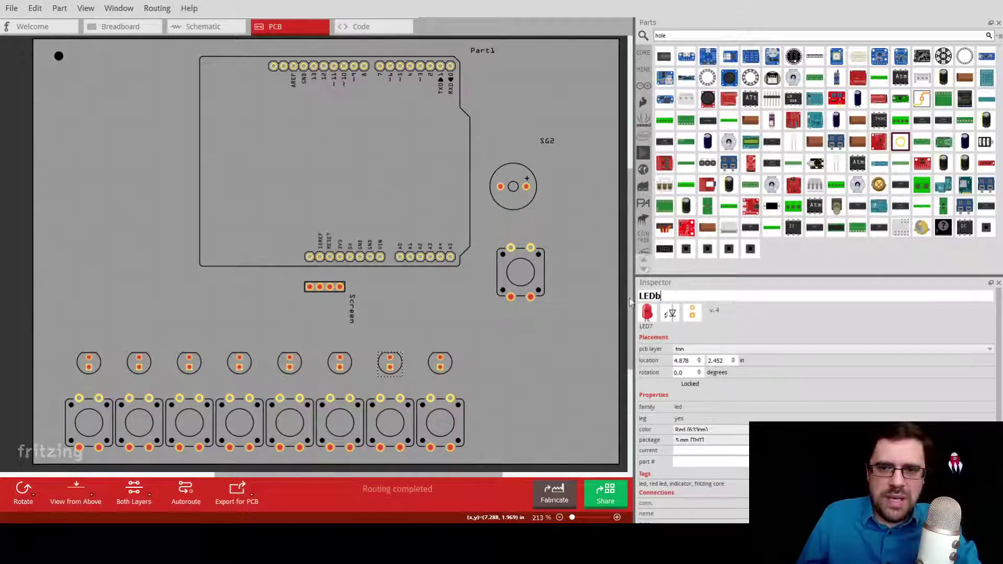
pyautogui.click(440, 364)
pyautogui.click(658, 296)
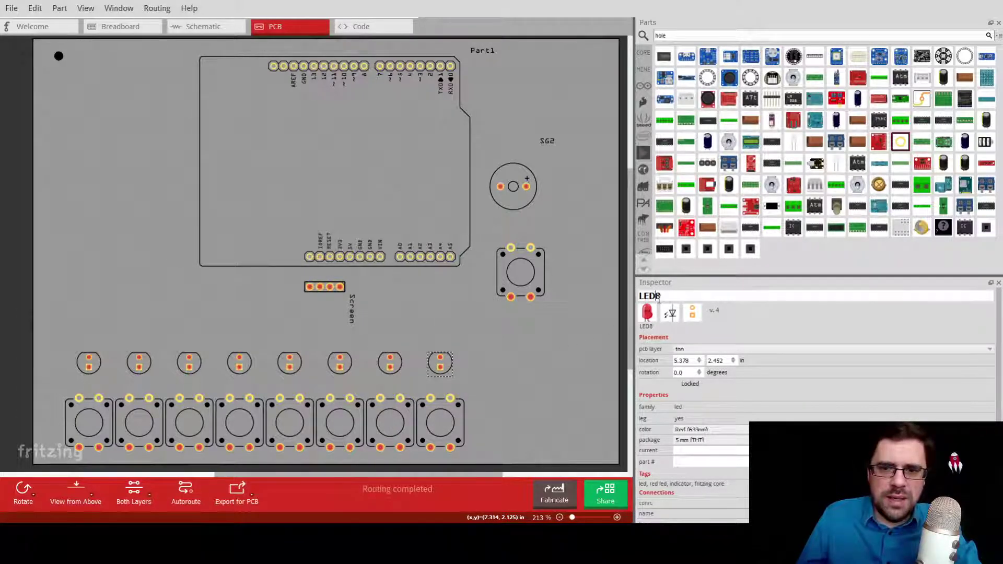
pyautogui.moveTo(657, 296); pyautogui.dragTo(662, 297)
pyautogui.write('c2')
pyautogui.click(521, 345)
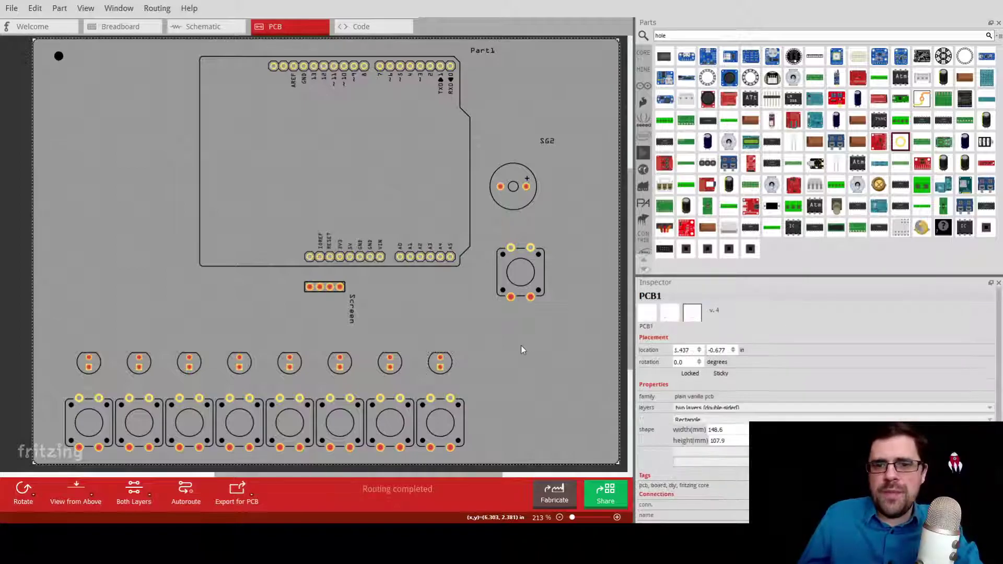
# - Rename the separate push button below the buzzer as menu_button
pyautogui.click(537, 274)
pyautogui.doubleClick(644, 296)
pyautogui.write('play')
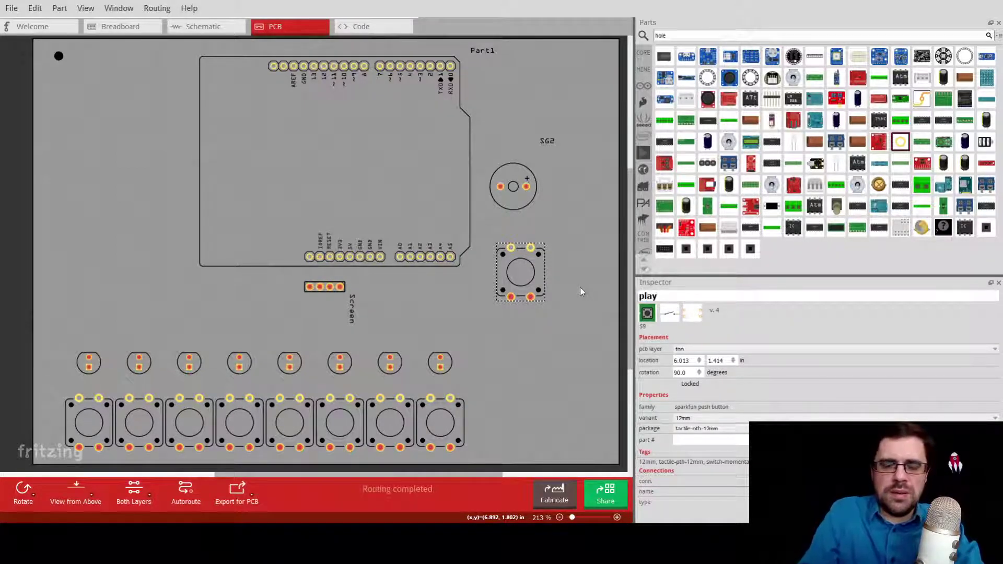
pyautogui.press('BackSpace')
pyautogui.press('BackSpace')
pyautogui.press('BackSpace')
pyautogui.press('BackSpace')
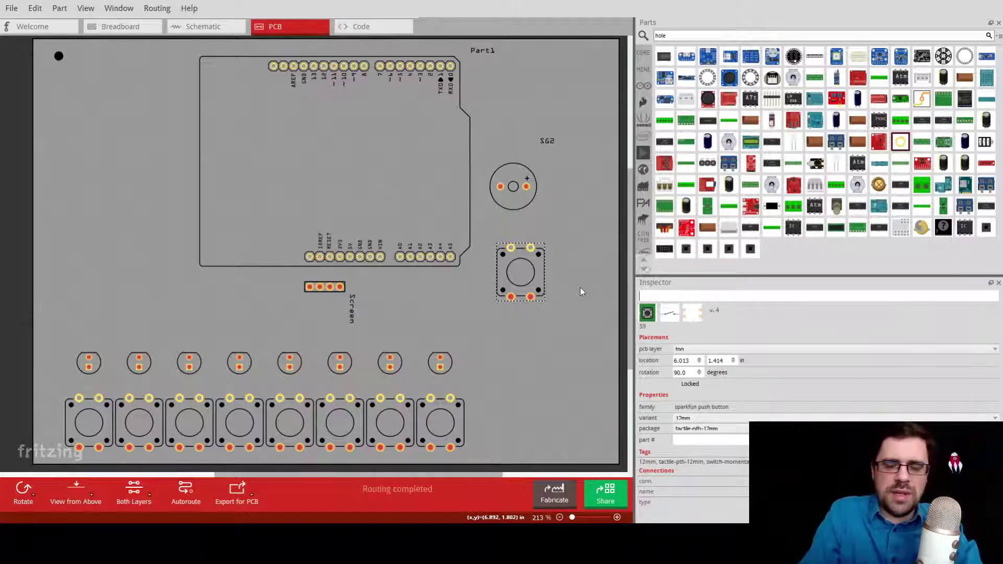
pyautogui.write('menu')
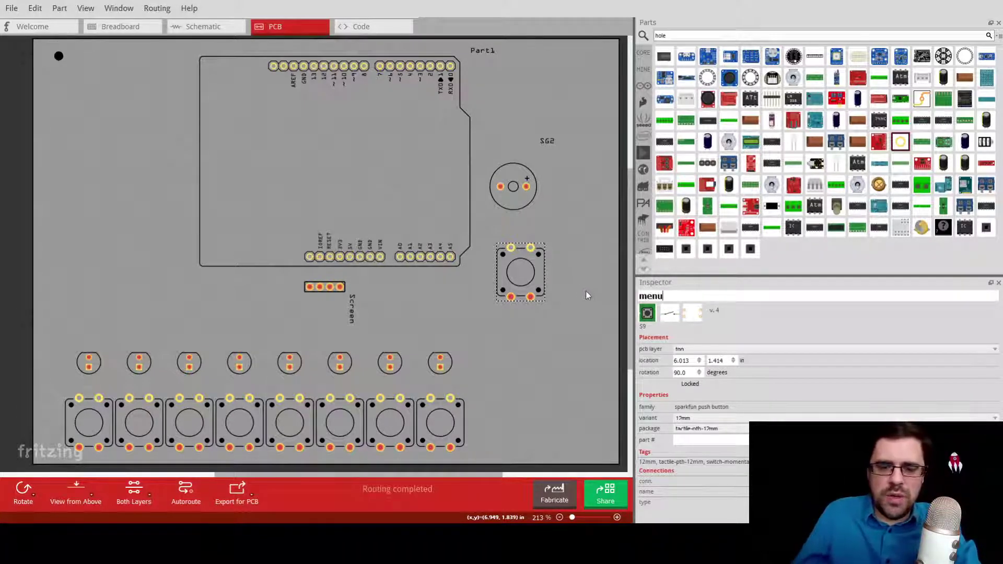
pyautogui.write('_button')
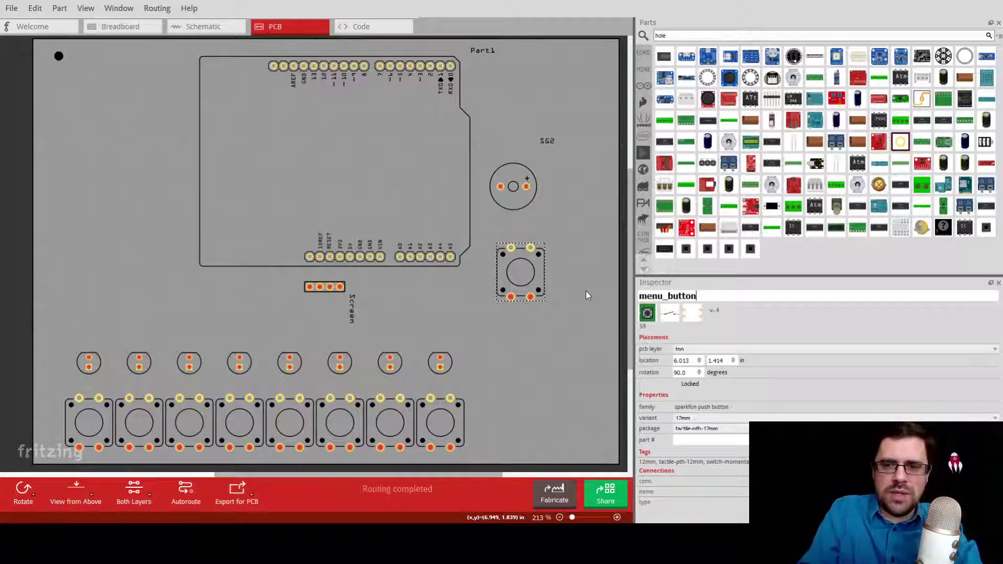
pyautogui.click(582, 236)
# - Rename the buzzer as speaker
pyautogui.doubleClick(513, 186)
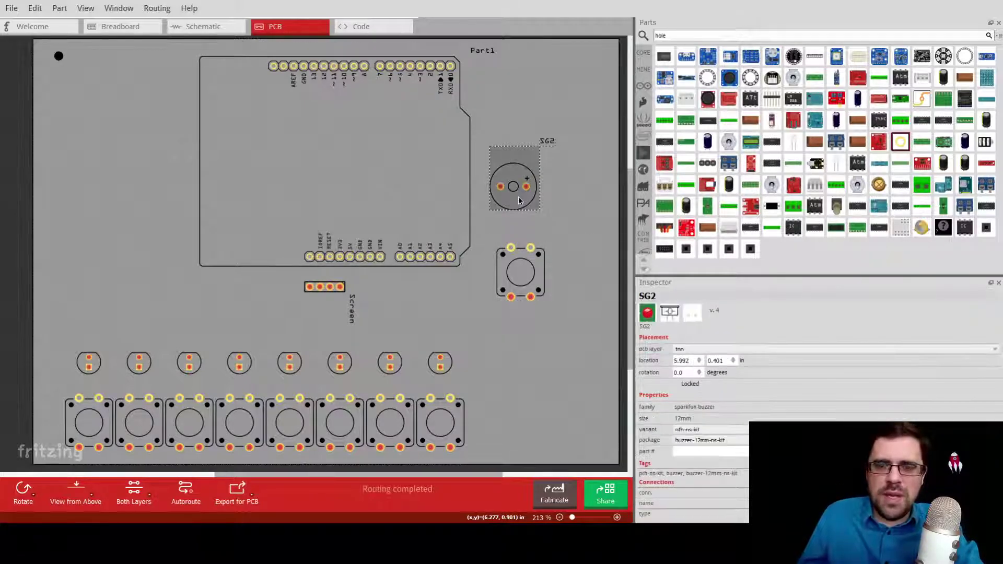
pyautogui.write('speaker')
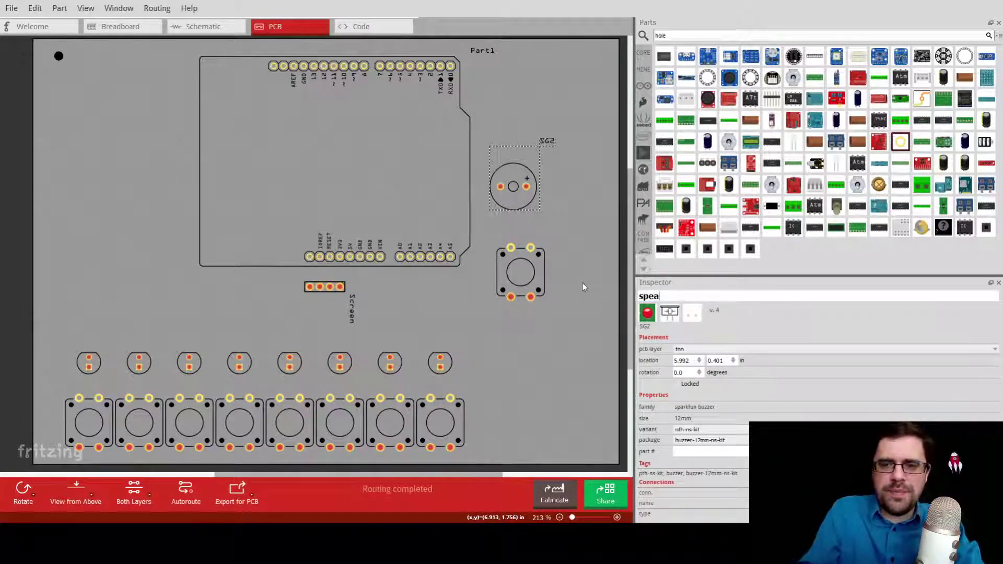
pyautogui.click(545, 328)
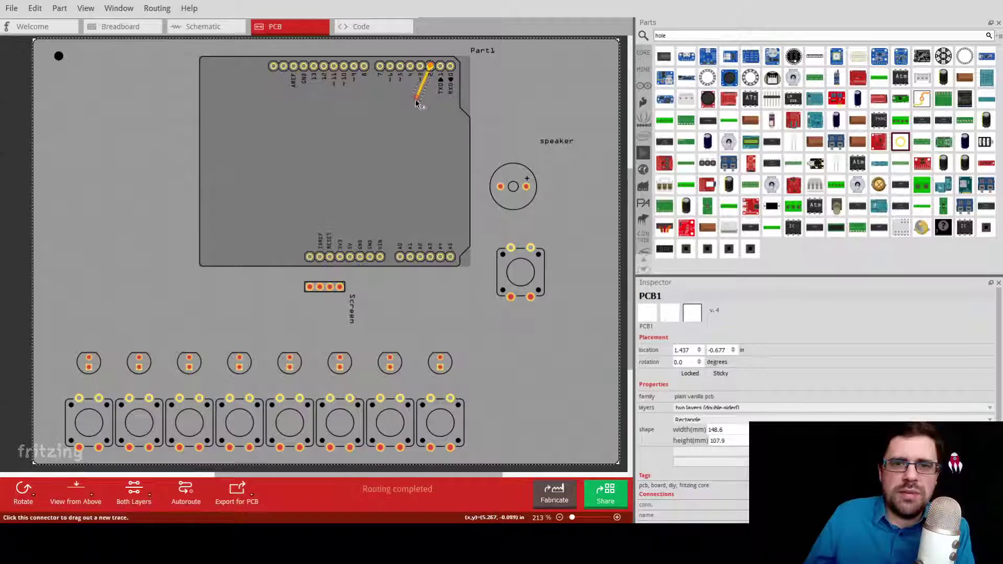
# - Route traces from Arduino pins 2, 3 and 4 to the lower-right pads of push buttons c, d and e
pyautogui.moveTo(416, 99)
pyautogui.mouseDown()
pyautogui.moveTo(148, 298)
pyautogui.moveTo(99, 364)
pyautogui.moveTo(100, 402)
pyautogui.mouseUp()
pyautogui.hotkey('ctrl', 'z')
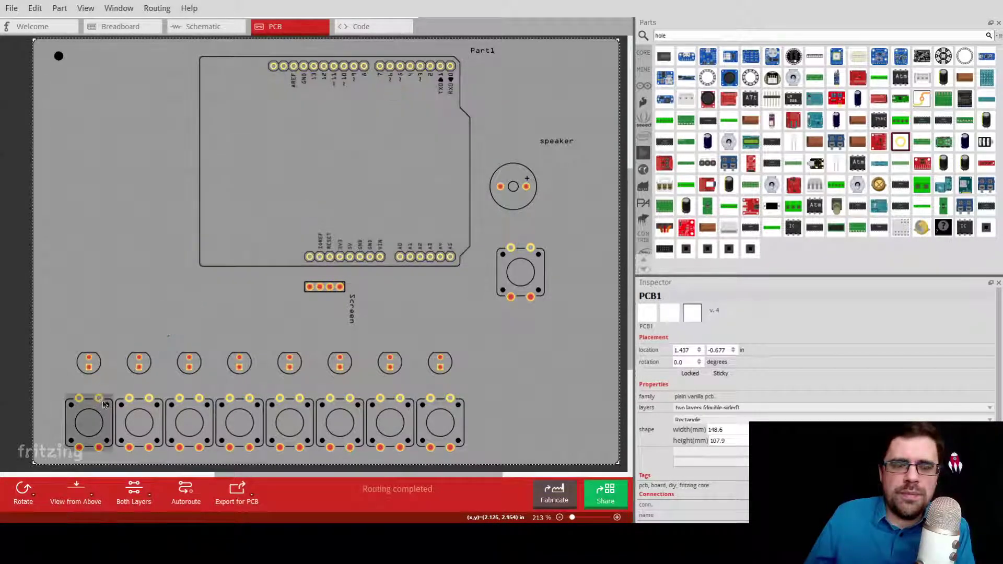
pyautogui.moveTo(429, 68); pyautogui.dragTo(99, 447)
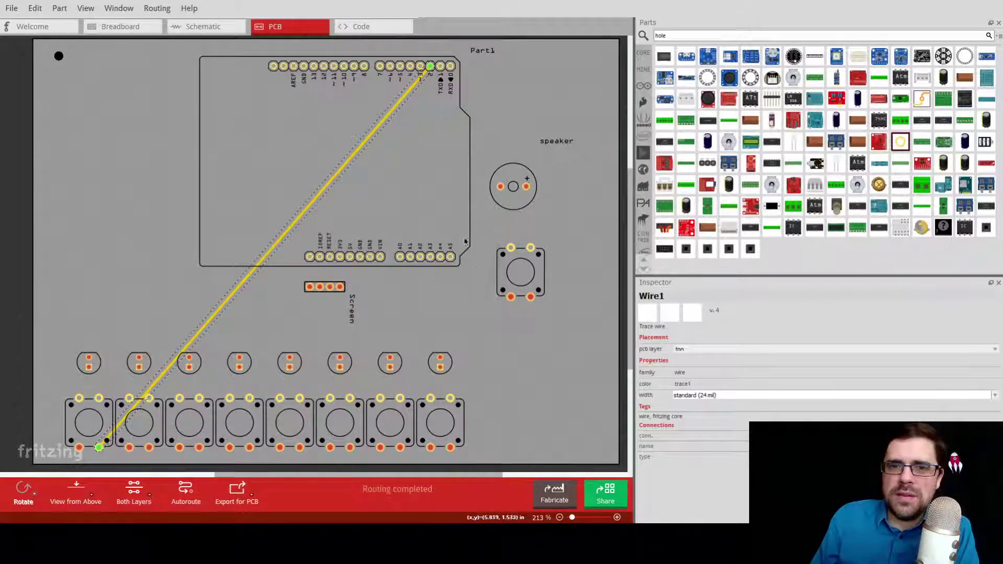
pyautogui.moveTo(421, 67)
pyautogui.mouseDown()
pyautogui.moveTo(287, 331)
pyautogui.moveTo(145, 414)
pyautogui.moveTo(157, 436)
pyautogui.moveTo(150, 449)
pyautogui.mouseUp()
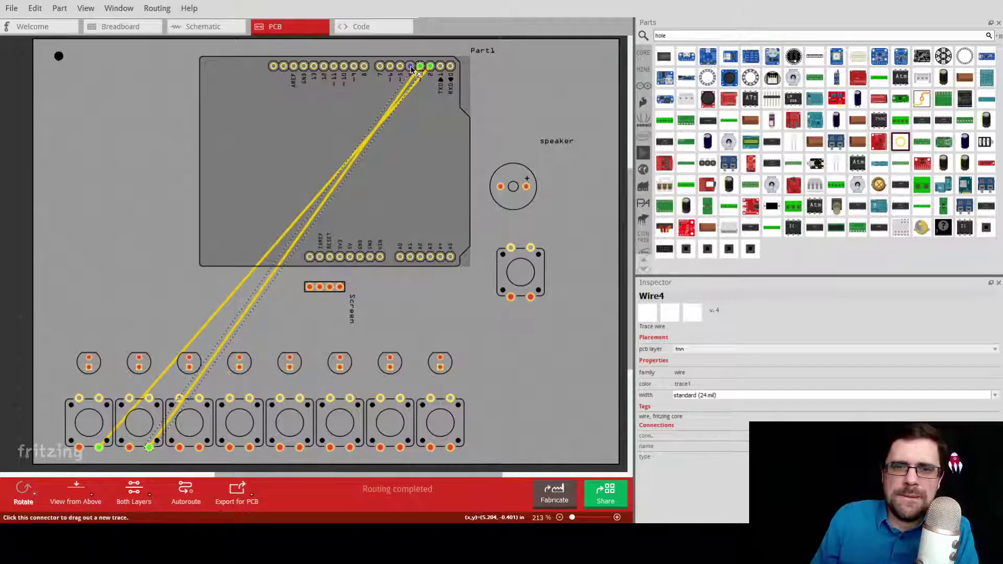
pyautogui.moveTo(411, 69)
pyautogui.mouseDown()
pyautogui.moveTo(345, 215)
pyautogui.moveTo(259, 334)
pyautogui.moveTo(196, 450)
pyautogui.mouseUp()
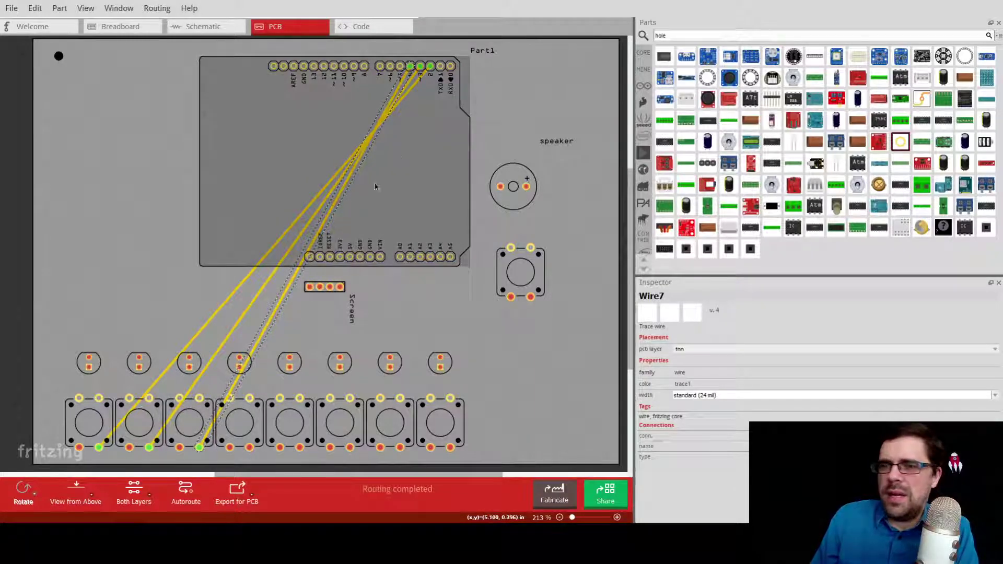
# - Route traces from the lower-right pads of push buttons f and g to Arduino pins 5 and 6
pyautogui.click(196, 424)
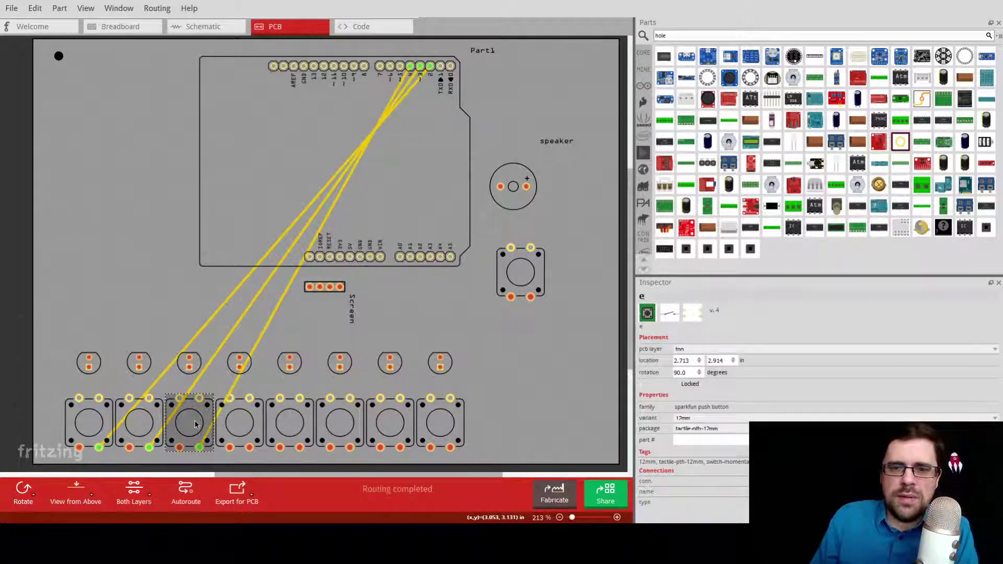
pyautogui.click(247, 426)
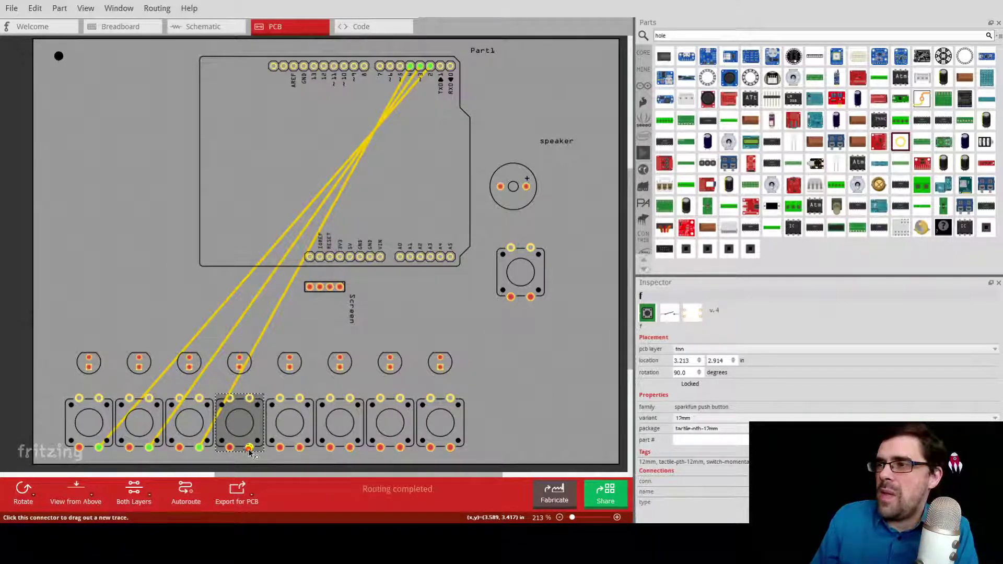
pyautogui.moveTo(250, 450); pyautogui.dragTo(400, 66)
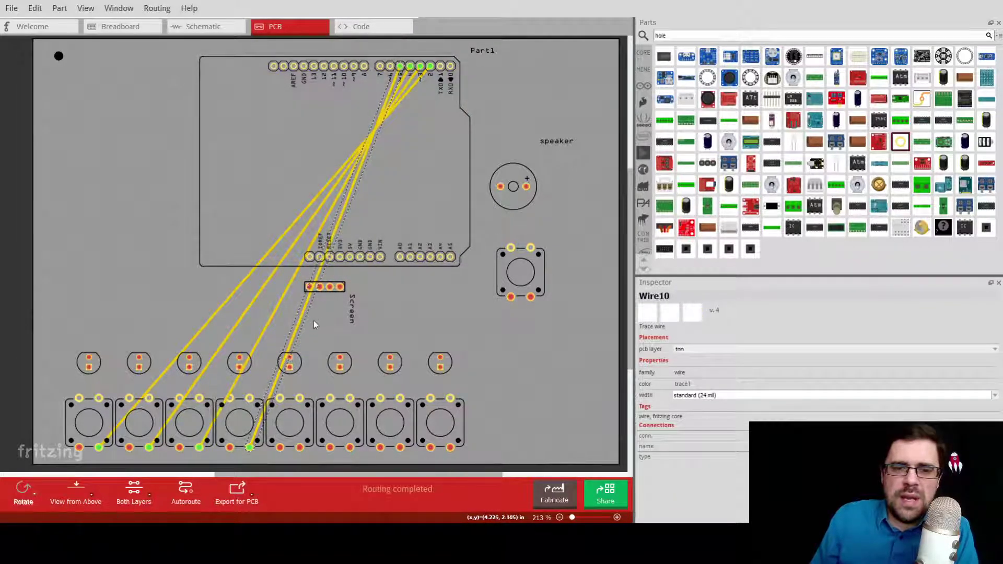
pyautogui.click(301, 436)
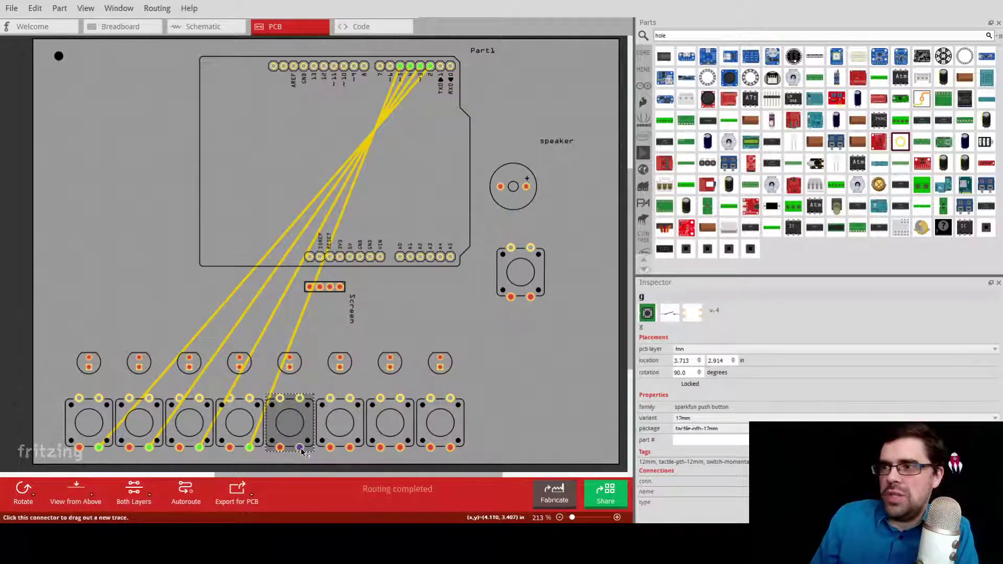
pyautogui.moveTo(301, 449)
pyautogui.mouseDown()
pyautogui.moveTo(268, 310)
pyautogui.moveTo(360, 98)
pyautogui.moveTo(390, 67)
pyautogui.mouseUp()
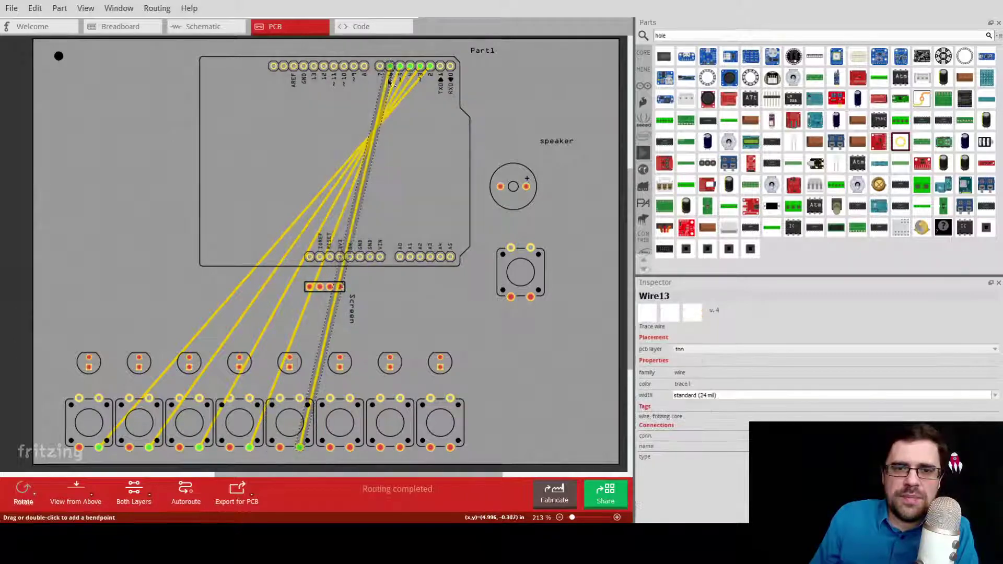
# - Route traces from the lower-right pads of push buttons a and b to Arduino pins 7 and 8
pyautogui.click(357, 452)
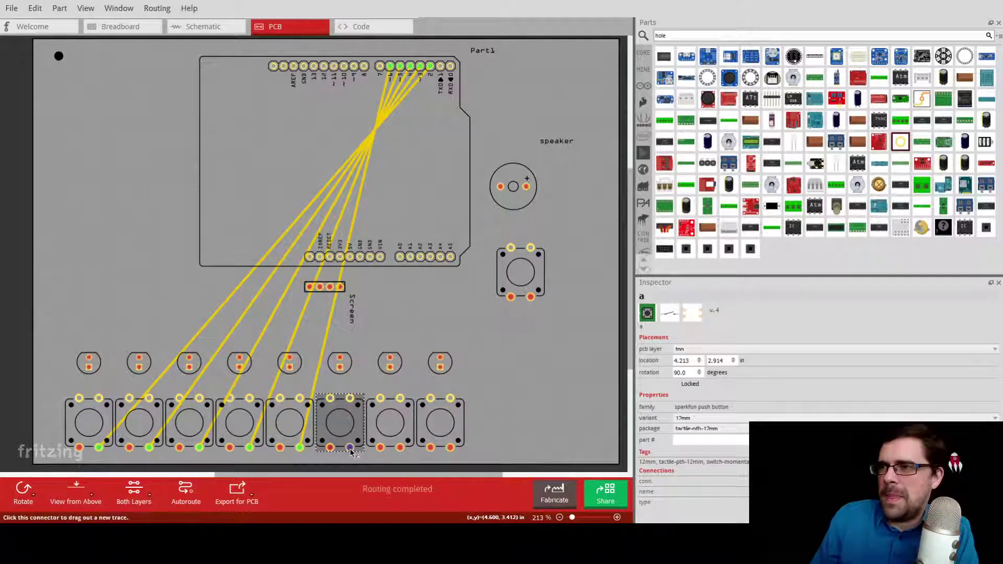
pyautogui.moveTo(351, 453)
pyautogui.mouseDown()
pyautogui.moveTo(290, 361)
pyautogui.moveTo(331, 172)
pyautogui.moveTo(382, 69)
pyautogui.mouseUp()
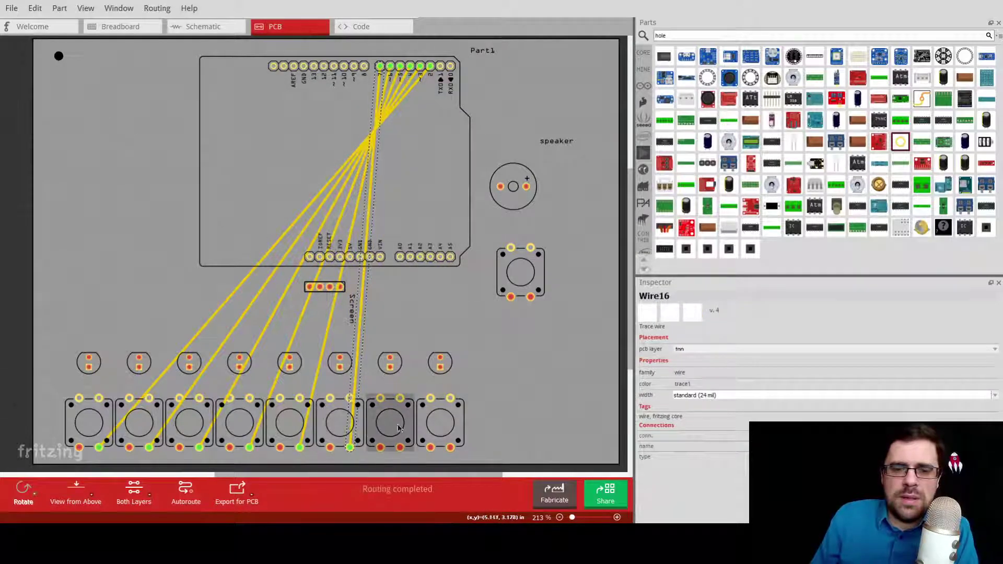
pyautogui.click(401, 448)
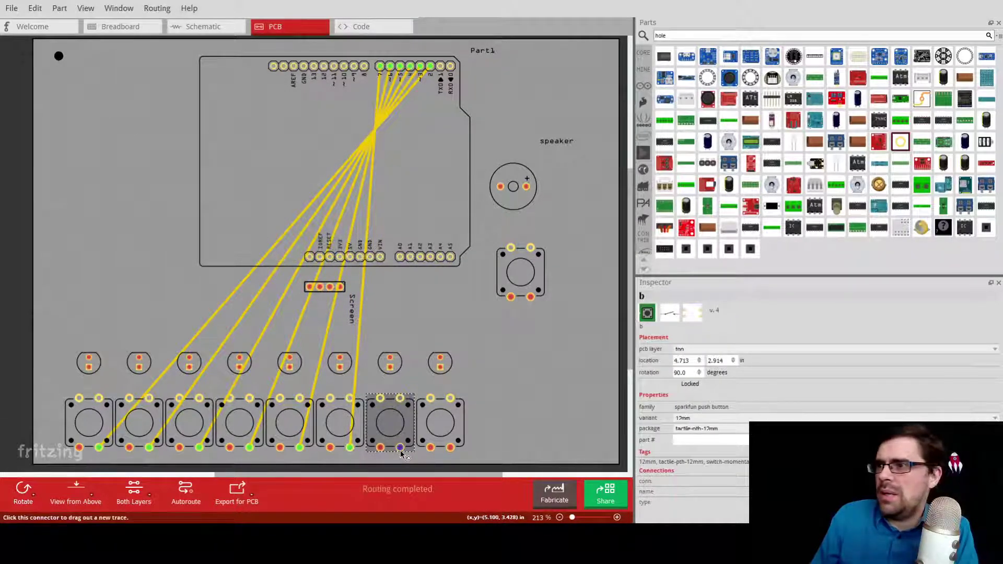
pyautogui.moveTo(400, 449)
pyautogui.mouseDown()
pyautogui.moveTo(365, 358)
pyautogui.moveTo(373, 118)
pyautogui.moveTo(364, 66)
pyautogui.mouseUp()
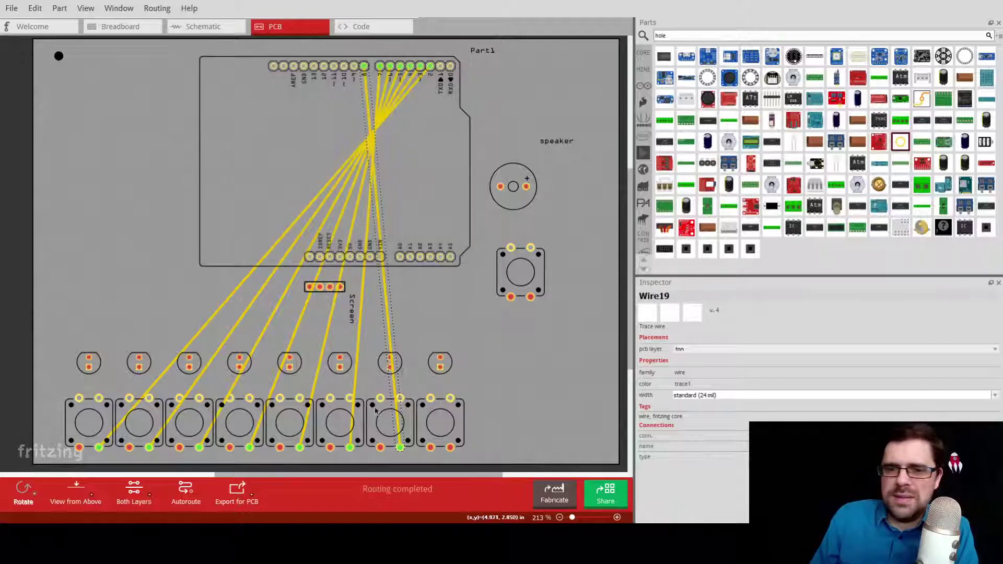
# - Route traces from the lower-right pads of push button c2 to Arduino pin 9 and of menu_button to pin A5
pyautogui.click(454, 448)
pyautogui.moveTo(452, 448)
pyautogui.mouseDown()
pyautogui.moveTo(376, 287)
pyautogui.moveTo(355, 67)
pyautogui.mouseUp()
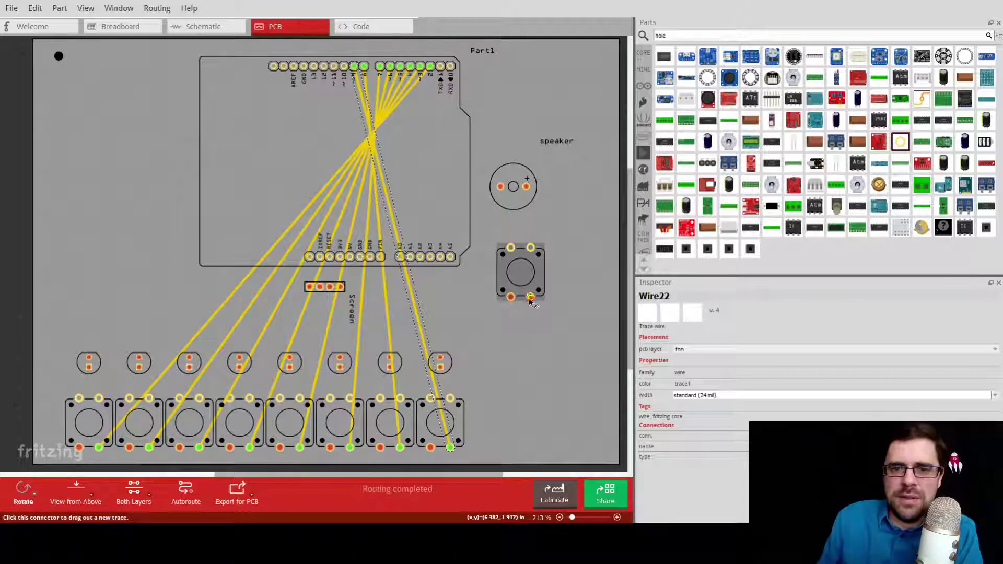
pyautogui.moveTo(531, 297); pyautogui.dragTo(450, 256)
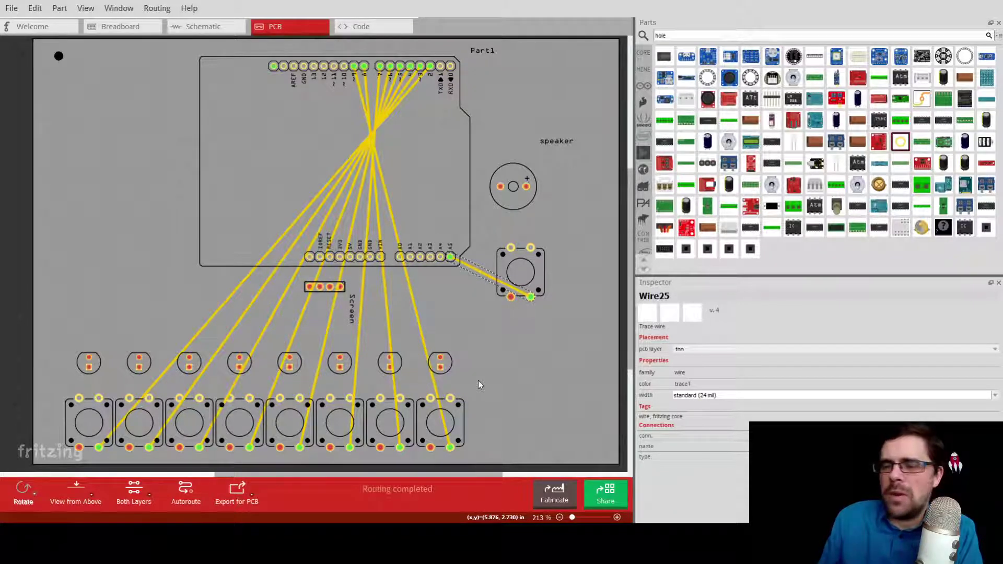
# - Route traces from the upper pads of LEDc1, LEDd and LEDe to Arduino pins A0, A1 and A2
pyautogui.click(85, 366)
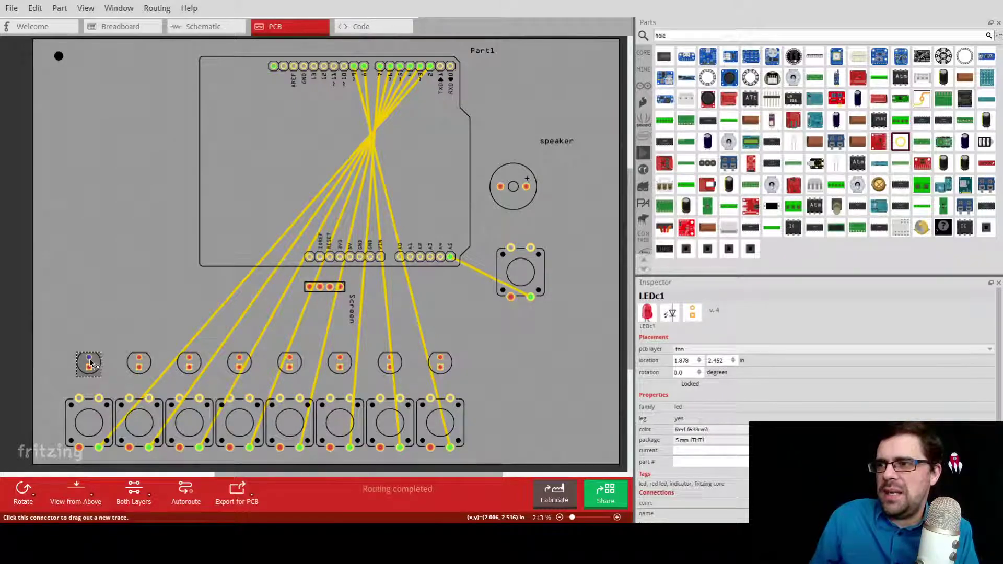
pyautogui.moveTo(90, 359); pyautogui.dragTo(399, 257)
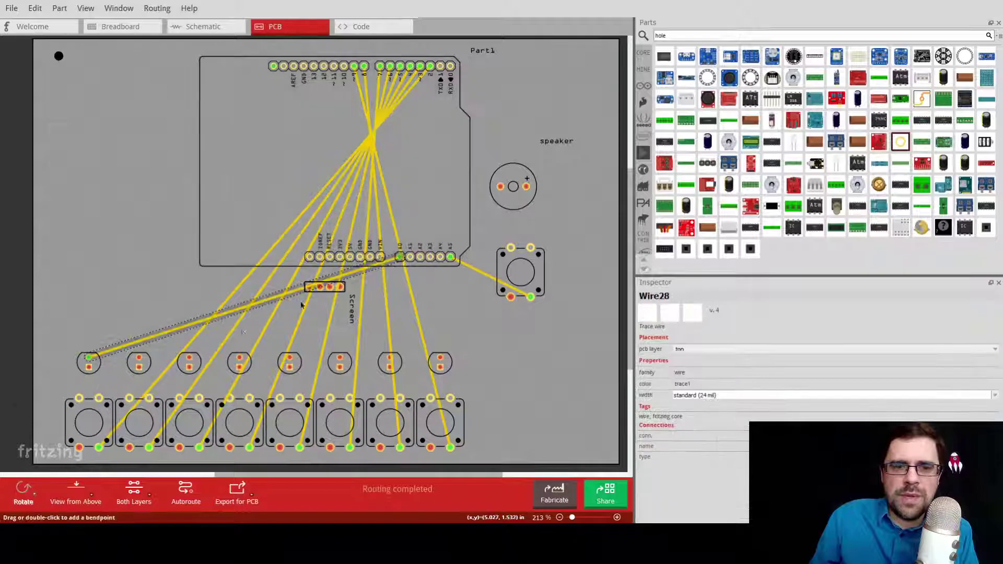
pyautogui.click(141, 361)
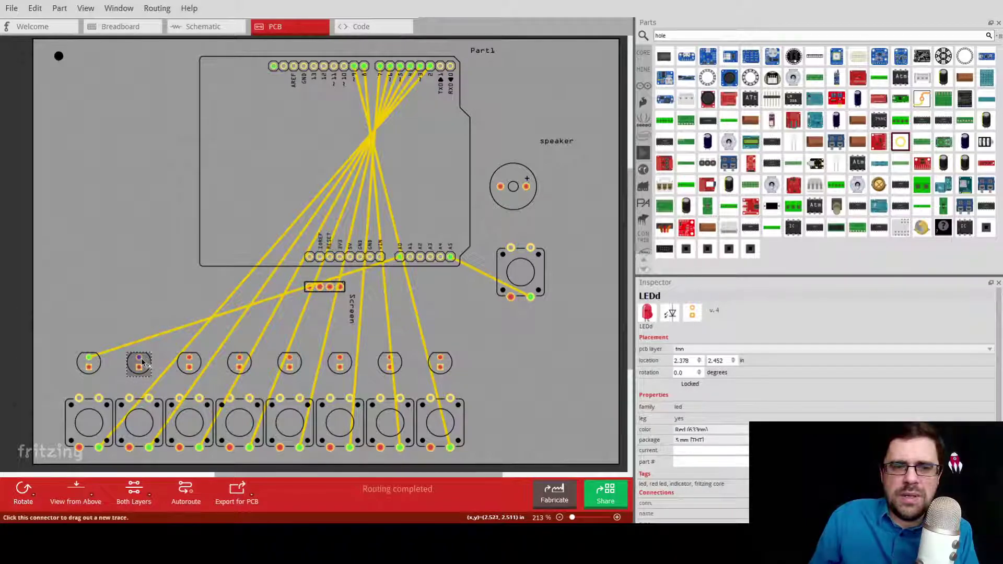
pyautogui.moveTo(141, 360)
pyautogui.mouseDown()
pyautogui.moveTo(392, 302)
pyautogui.moveTo(420, 285)
pyautogui.moveTo(410, 257)
pyautogui.mouseUp()
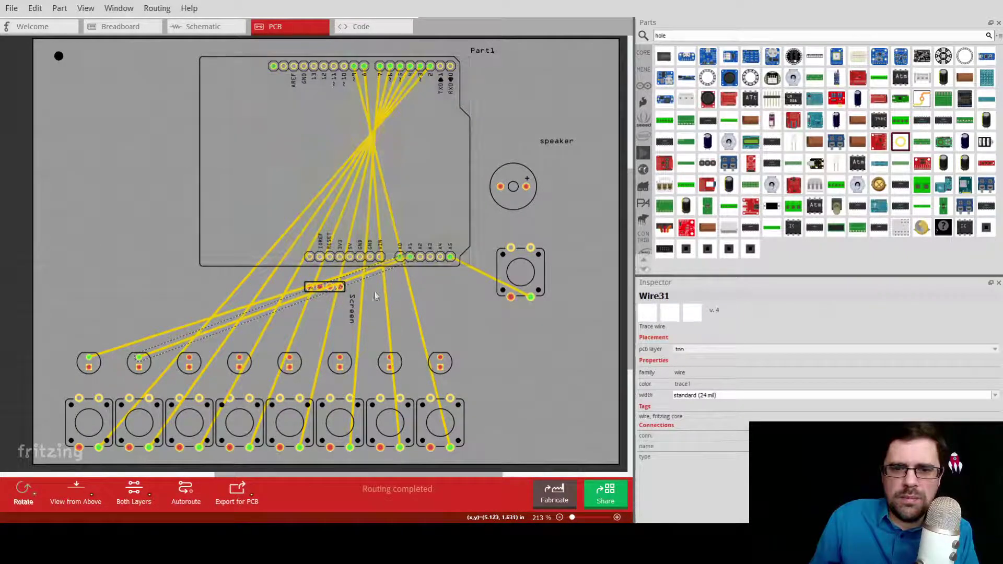
pyautogui.click(190, 361)
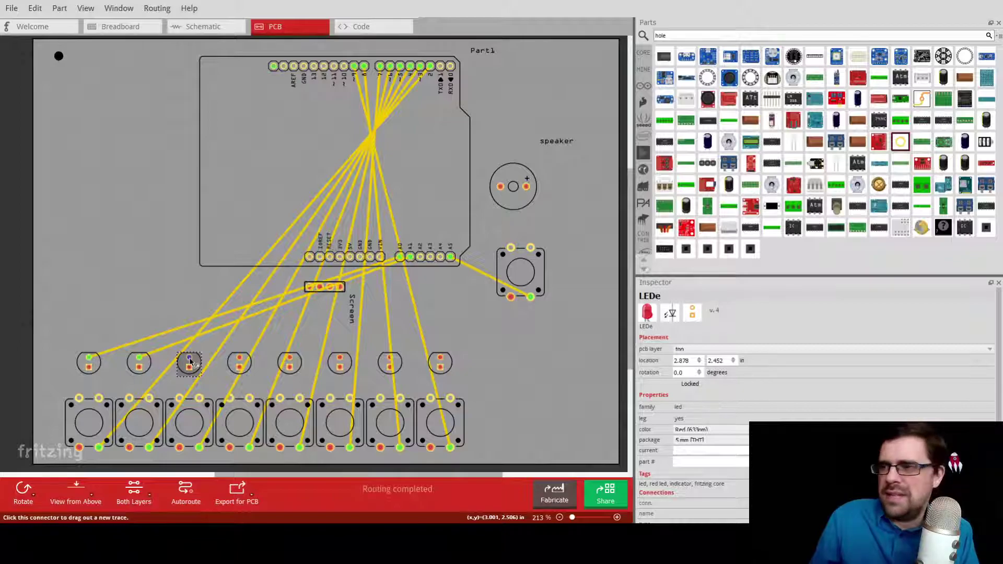
pyautogui.moveTo(190, 362)
pyautogui.mouseDown()
pyautogui.moveTo(413, 283)
pyautogui.moveTo(421, 264)
pyautogui.moveTo(411, 258)
pyautogui.mouseUp()
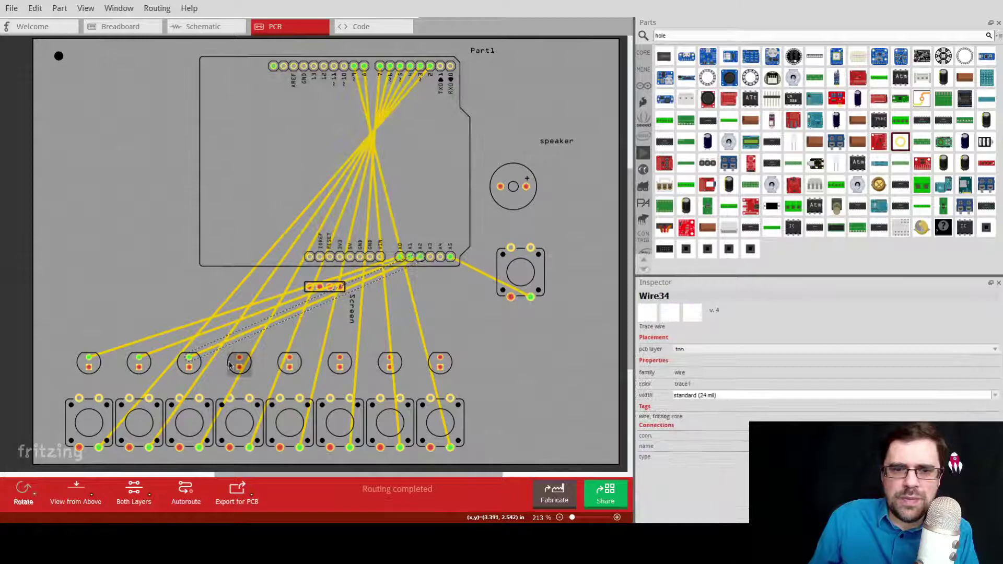
# - Route traces from the upper pads of LEDf and LEDg to Arduino pins A3 and A4
pyautogui.click(236, 364)
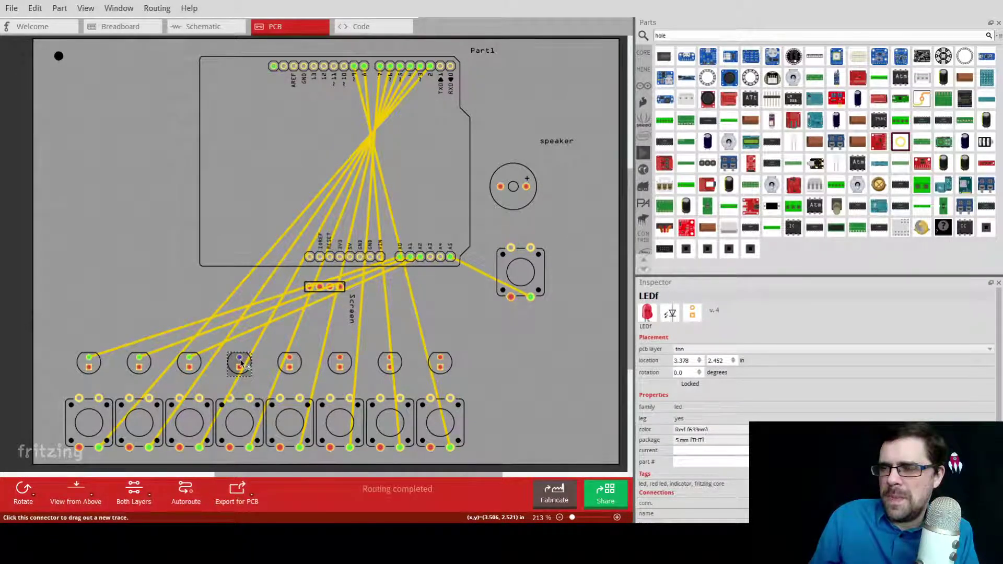
pyautogui.moveTo(240, 362)
pyautogui.mouseDown()
pyautogui.moveTo(319, 334)
pyautogui.moveTo(431, 260)
pyautogui.mouseUp()
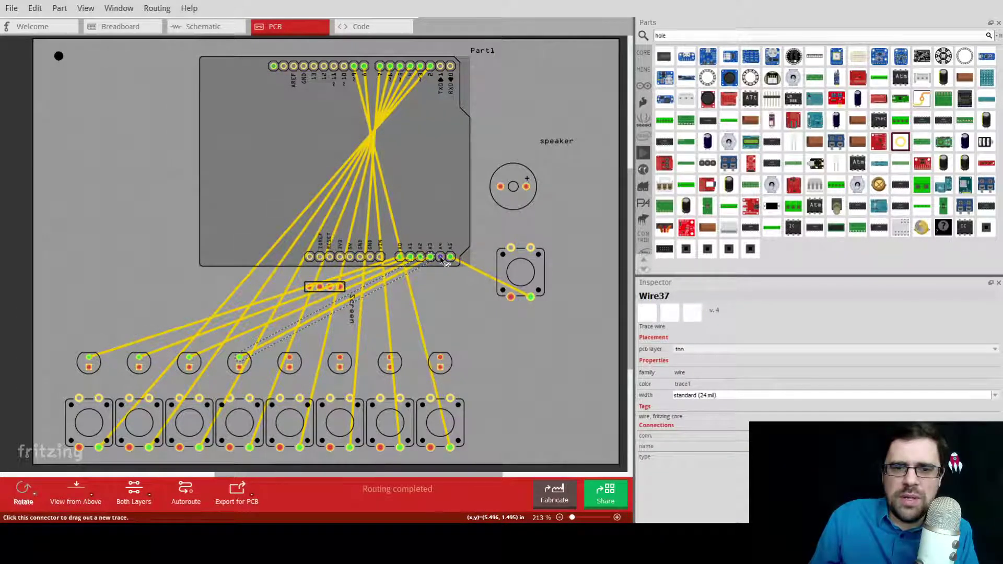
pyautogui.click(290, 362)
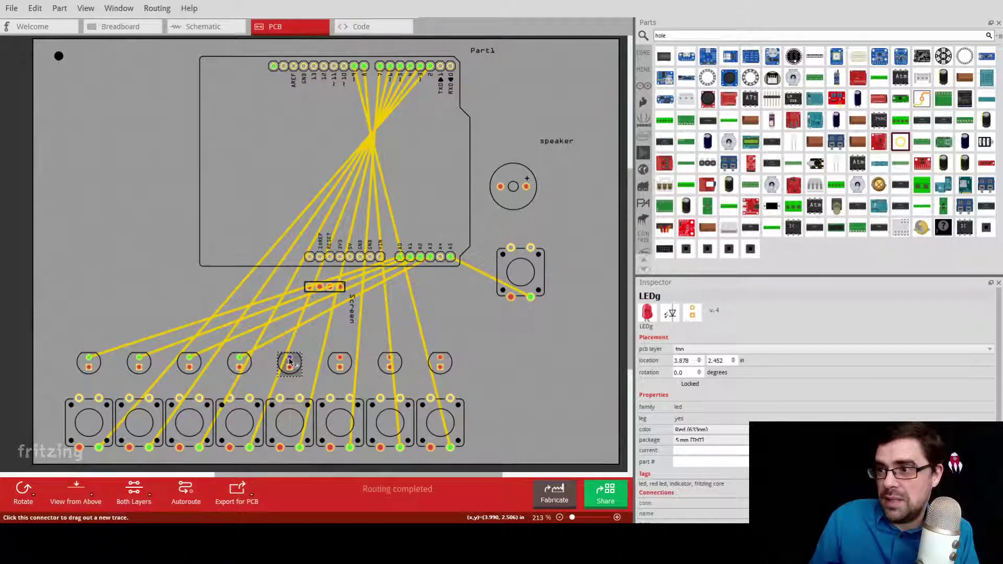
pyautogui.moveTo(290, 360)
pyautogui.mouseDown()
pyautogui.moveTo(356, 308)
pyautogui.moveTo(436, 283)
pyautogui.moveTo(440, 258)
pyautogui.mouseUp()
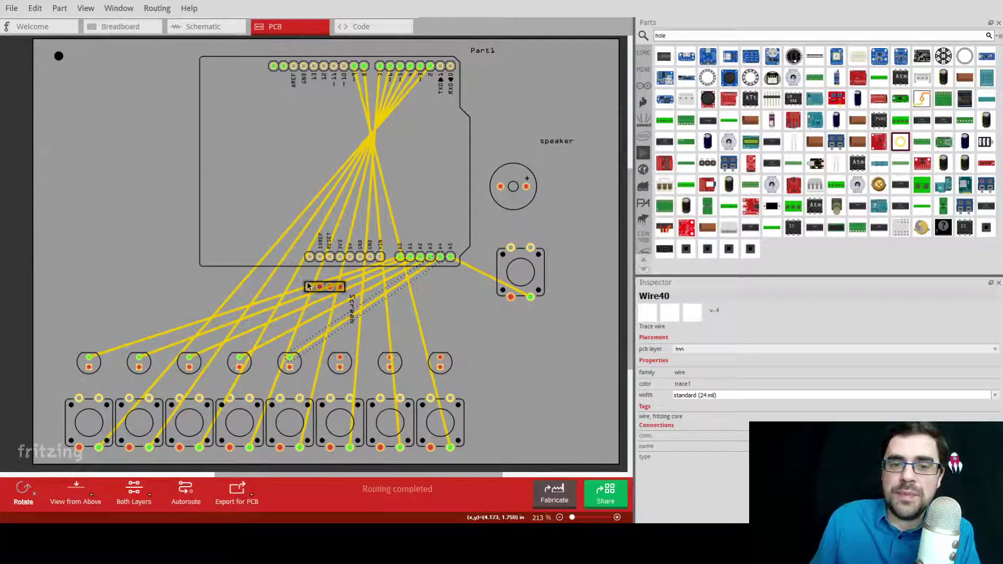
# - Move the Screen header left of the Arduino outline and route the upper pads of LEDa, LEDb and LEDc2 to pins 11, 12 and 13
pyautogui.moveTo(306, 286); pyautogui.dragTo(65, 195)
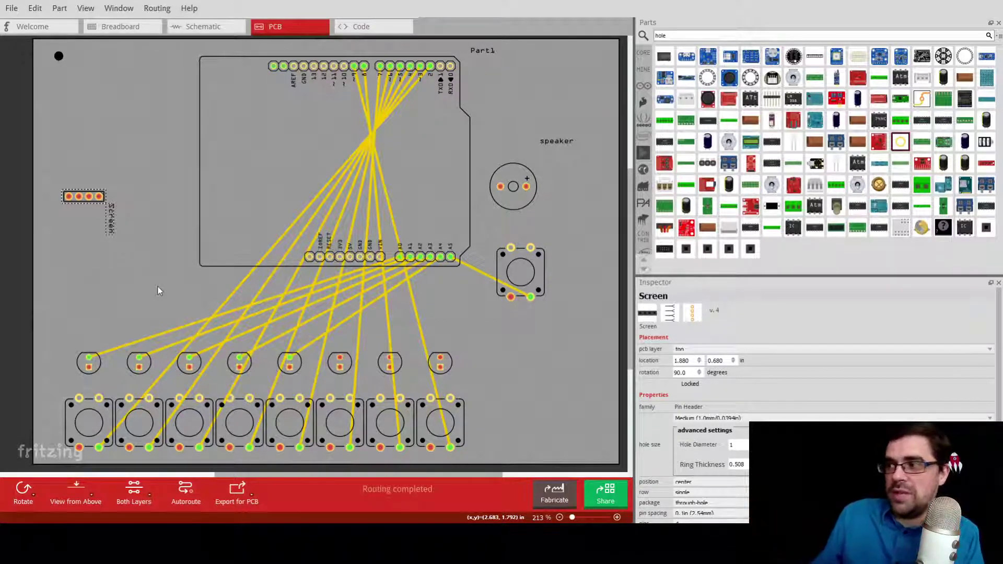
pyautogui.click(349, 364)
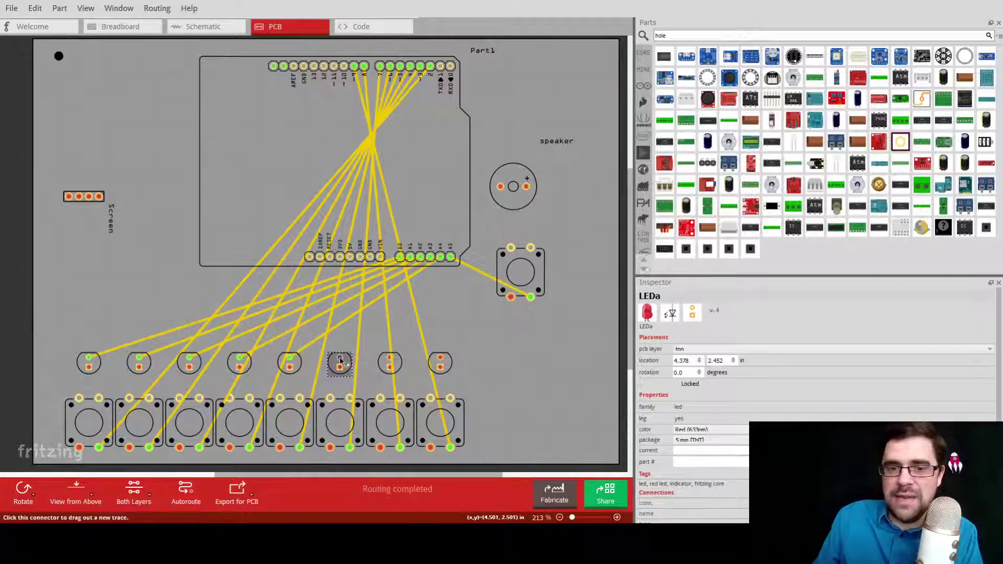
pyautogui.moveTo(353, 355)
pyautogui.mouseDown()
pyautogui.moveTo(308, 271)
pyautogui.moveTo(302, 152)
pyautogui.moveTo(334, 65)
pyautogui.mouseUp()
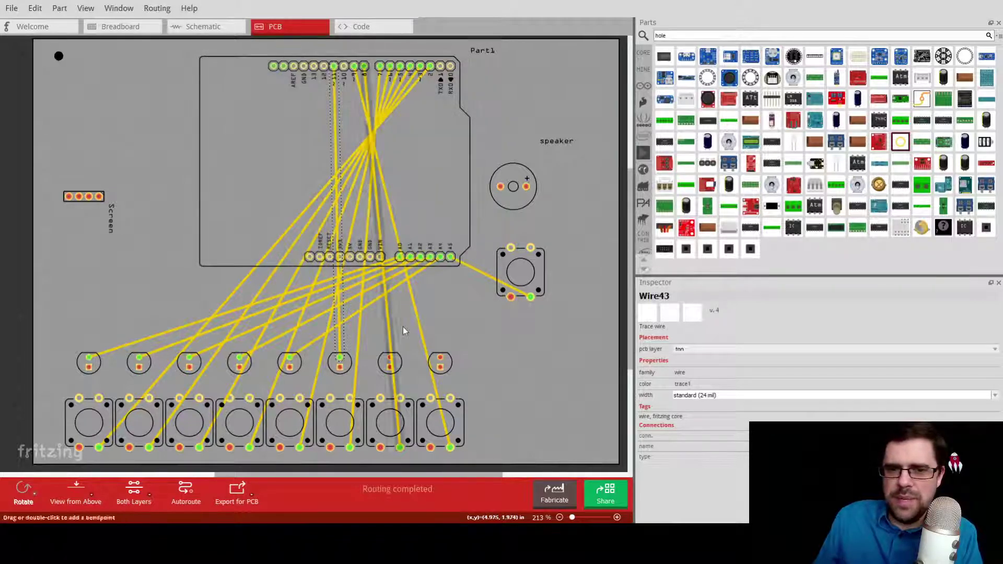
pyautogui.click(383, 366)
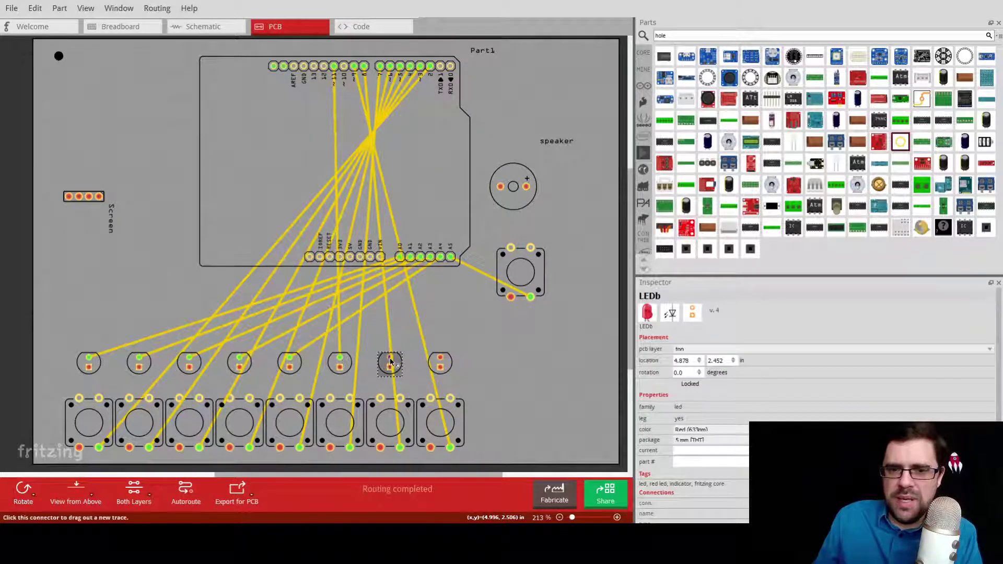
pyautogui.moveTo(389, 358)
pyautogui.mouseDown()
pyautogui.moveTo(348, 290)
pyautogui.moveTo(324, 66)
pyautogui.mouseUp()
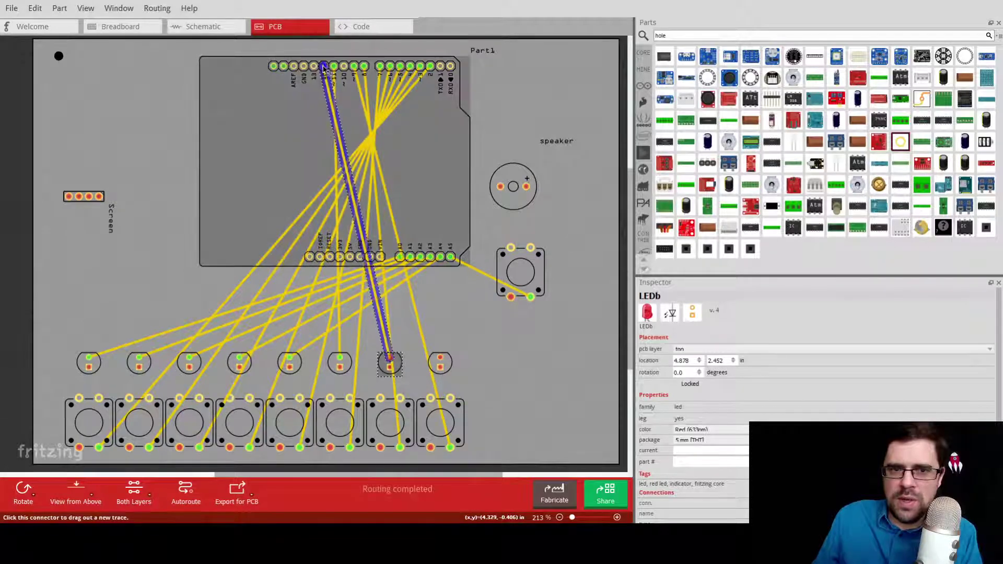
pyautogui.click(433, 361)
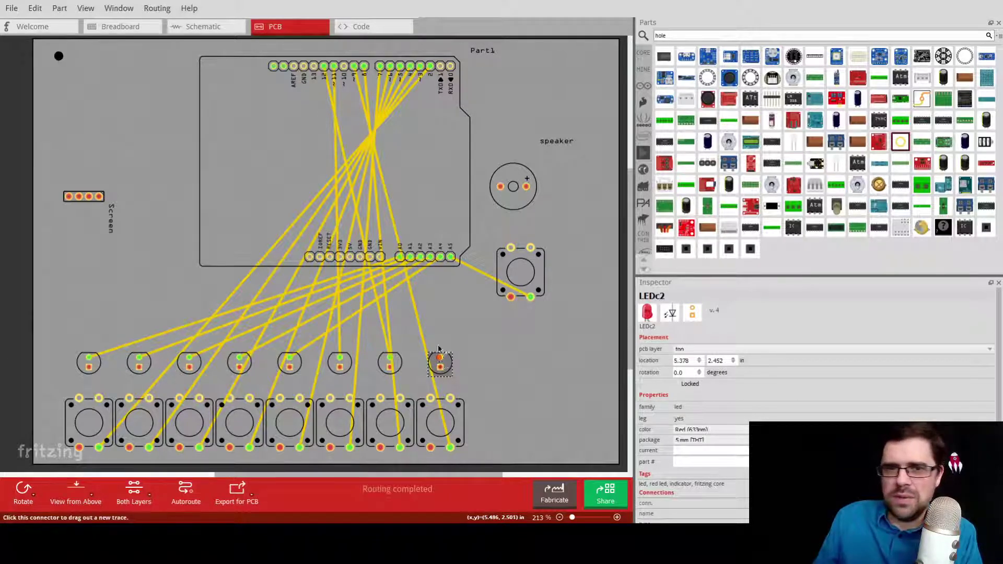
pyautogui.moveTo(440, 356)
pyautogui.mouseDown()
pyautogui.moveTo(379, 190)
pyautogui.moveTo(339, 138)
pyautogui.moveTo(313, 68)
pyautogui.mouseUp()
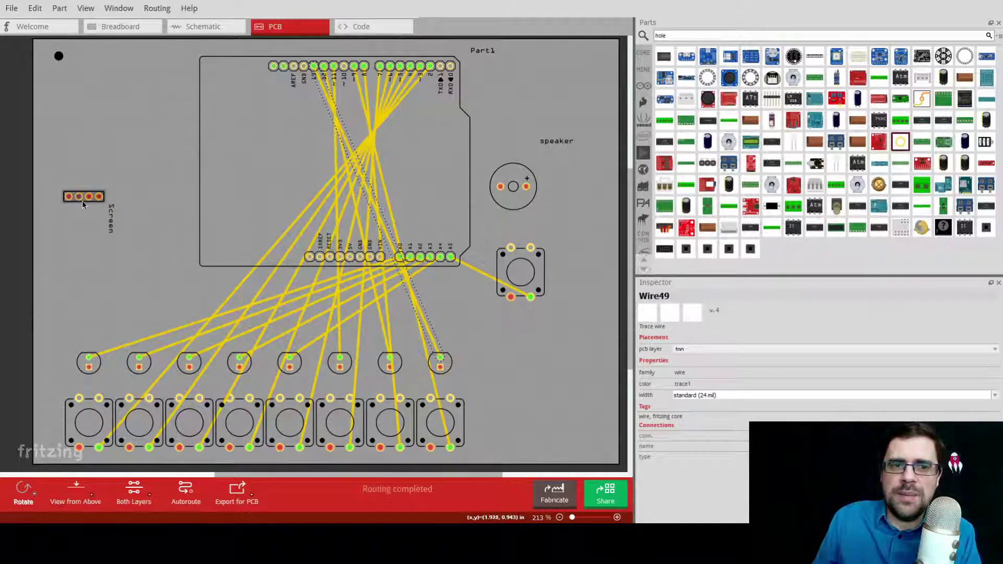
# - Shift the screen header slightly down and right, and rename it "Screen GND, VCC, SCL, SDA"
pyautogui.moveTo(85, 204); pyautogui.dragTo(98, 213)
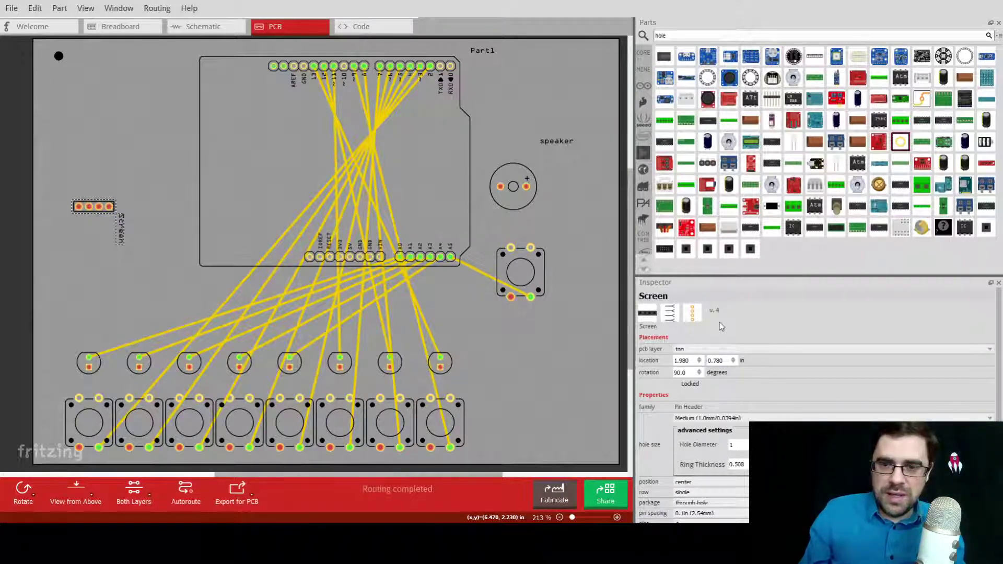
pyautogui.click(682, 296)
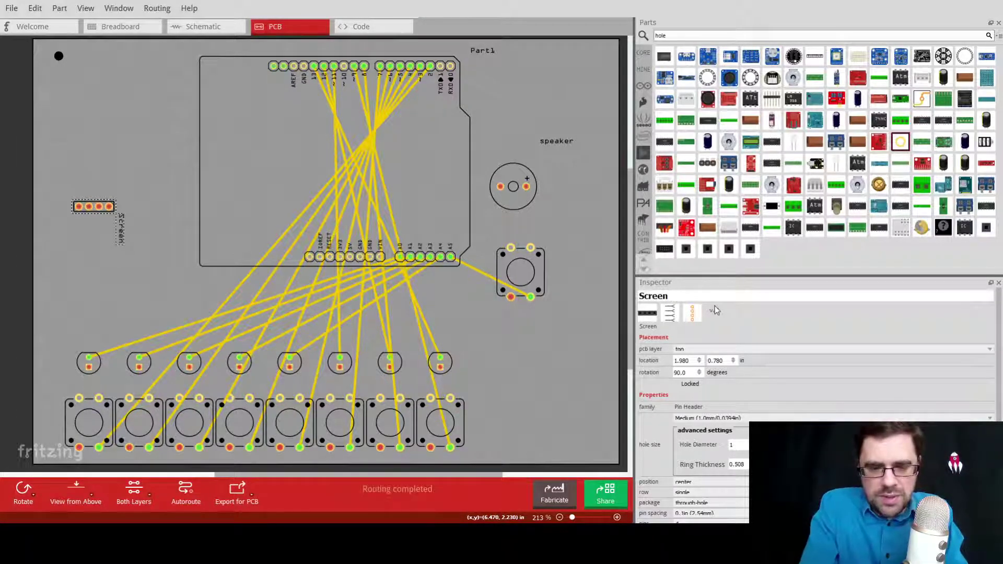
pyautogui.write('GND')
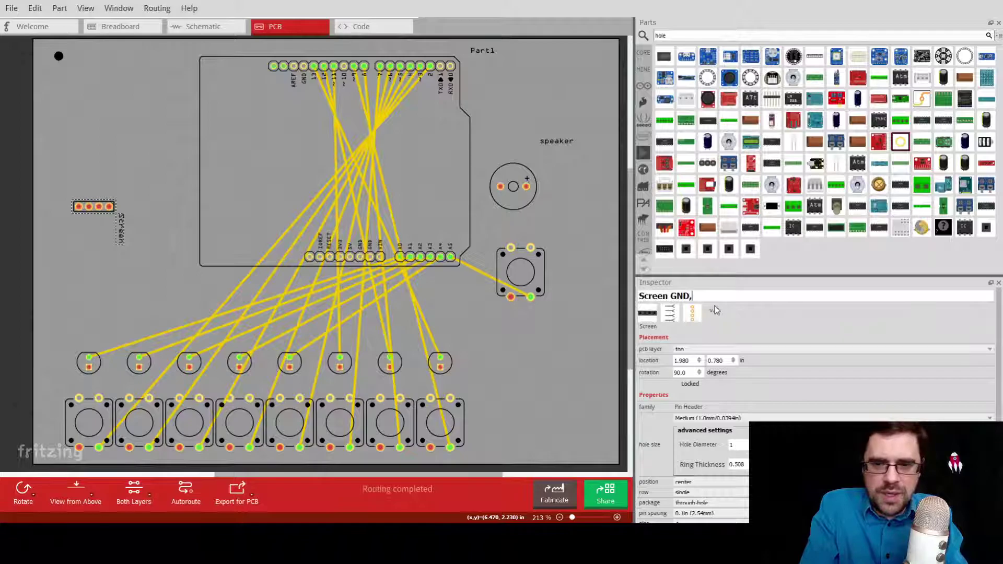
pyautogui.write(', ')
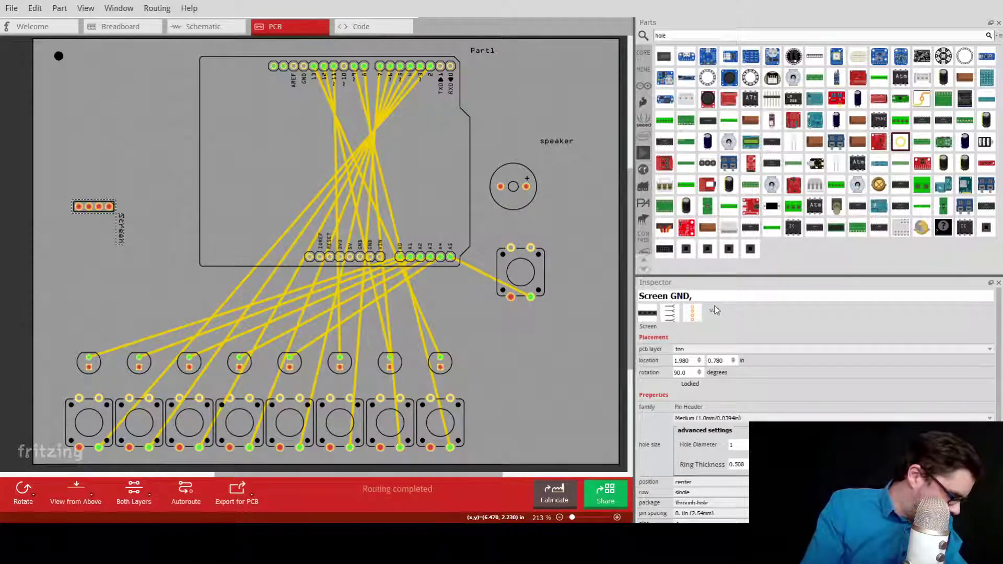
pyautogui.write('VCC')
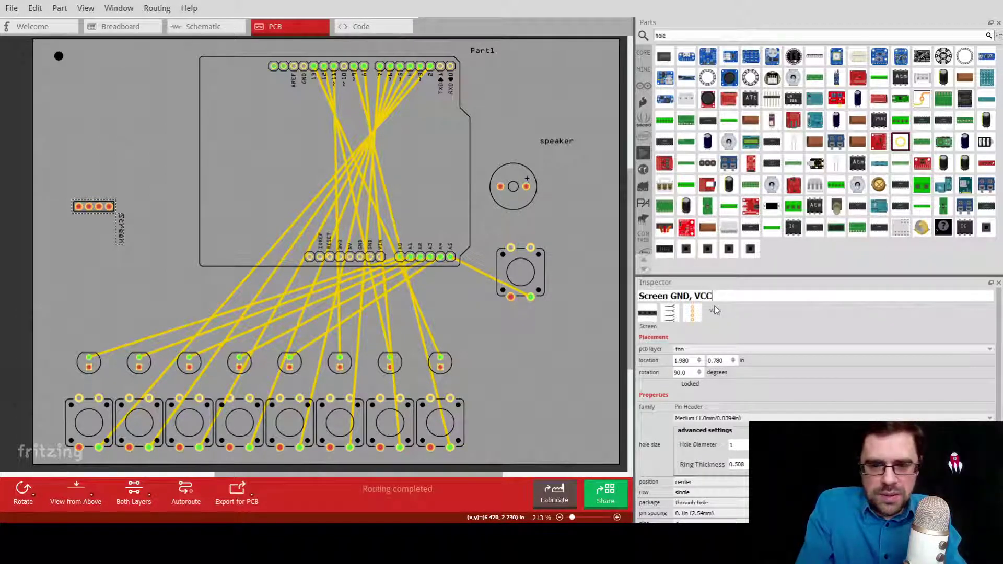
pyautogui.write(', ')
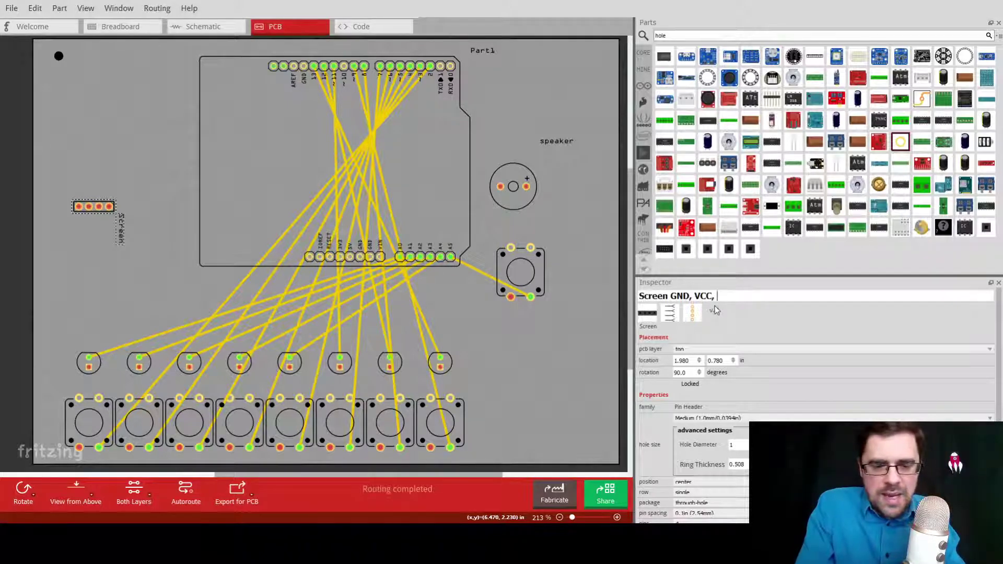
pyautogui.write('SCL')
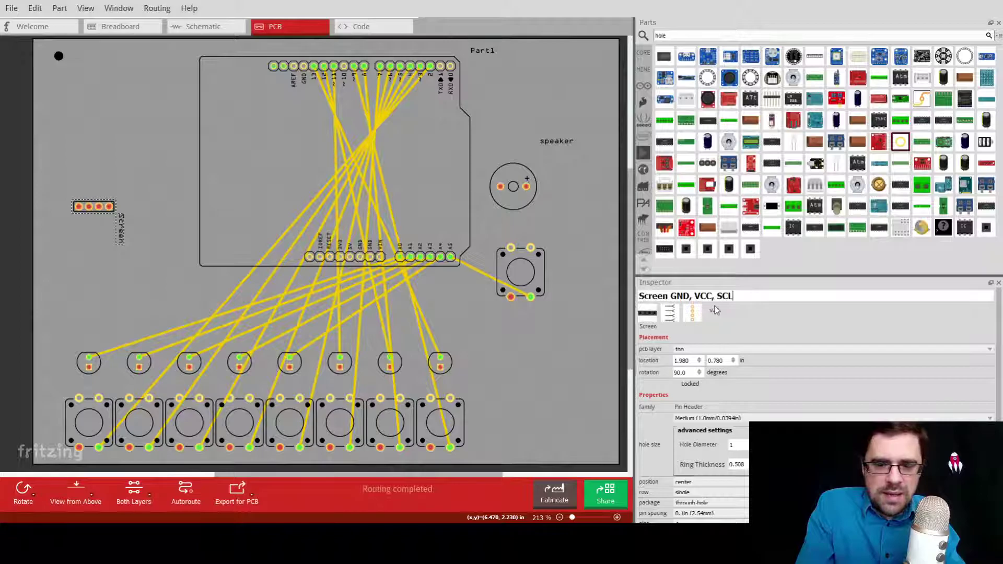
pyautogui.write(', ')
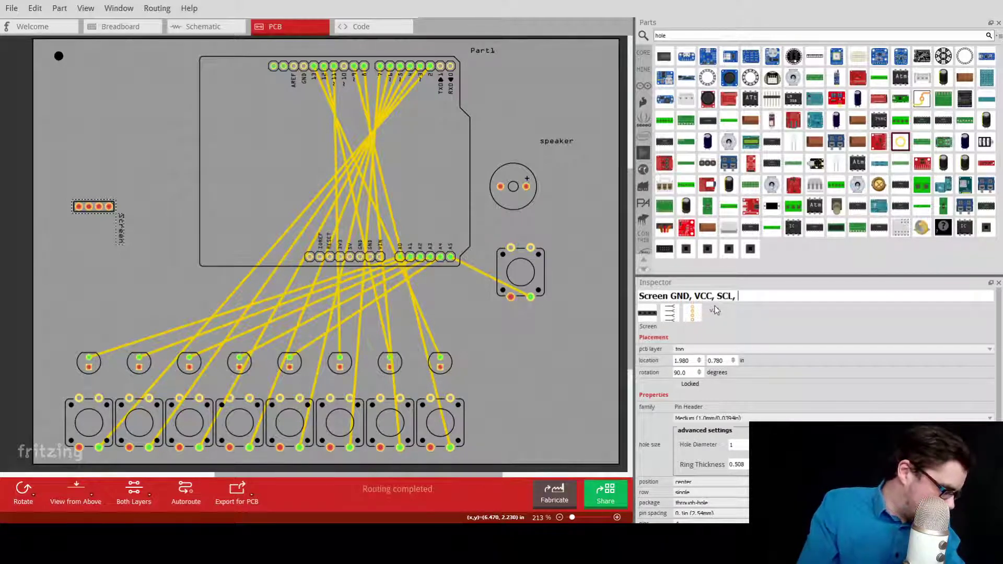
pyautogui.write('SDA')
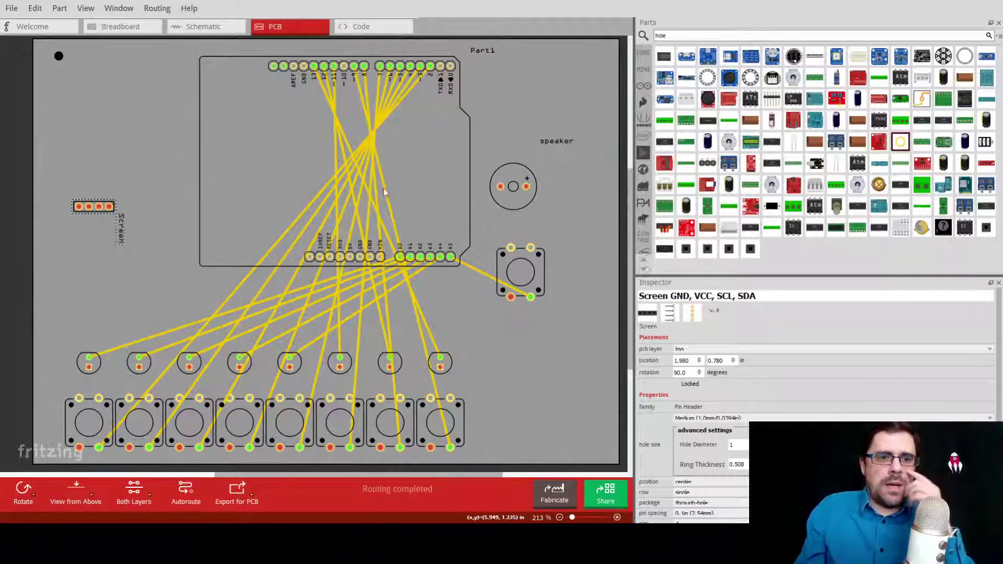
pyautogui.click(145, 151)
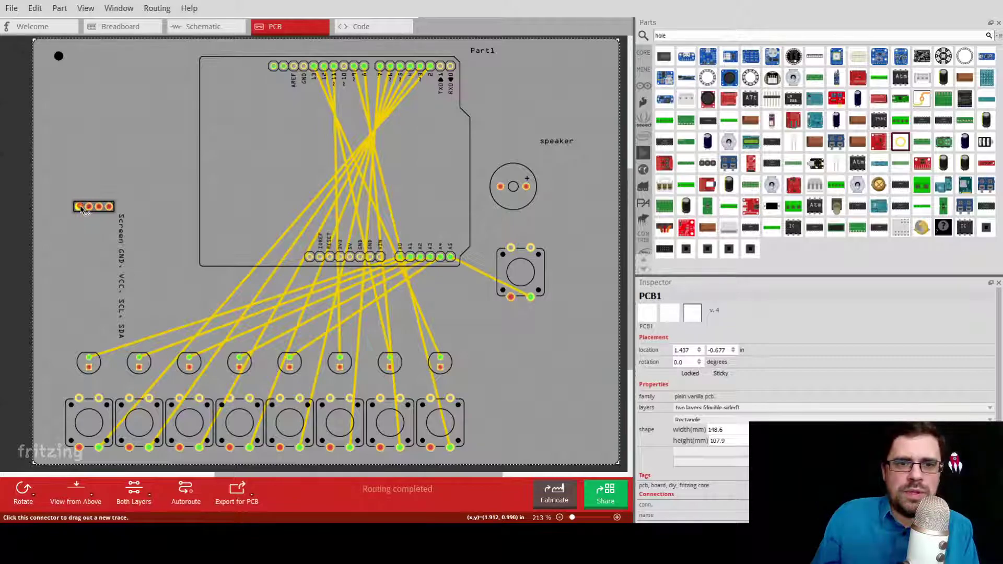
# - Route the screen header's four pads, left to right, to the upper GND pin, 3V3, the outermost unlabeled upper pin and the unlabeled pin beside AREF
pyautogui.moveTo(81, 208)
pyautogui.mouseDown()
pyautogui.moveTo(163, 191)
pyautogui.moveTo(277, 107)
pyautogui.moveTo(293, 67)
pyautogui.moveTo(305, 68)
pyautogui.mouseUp()
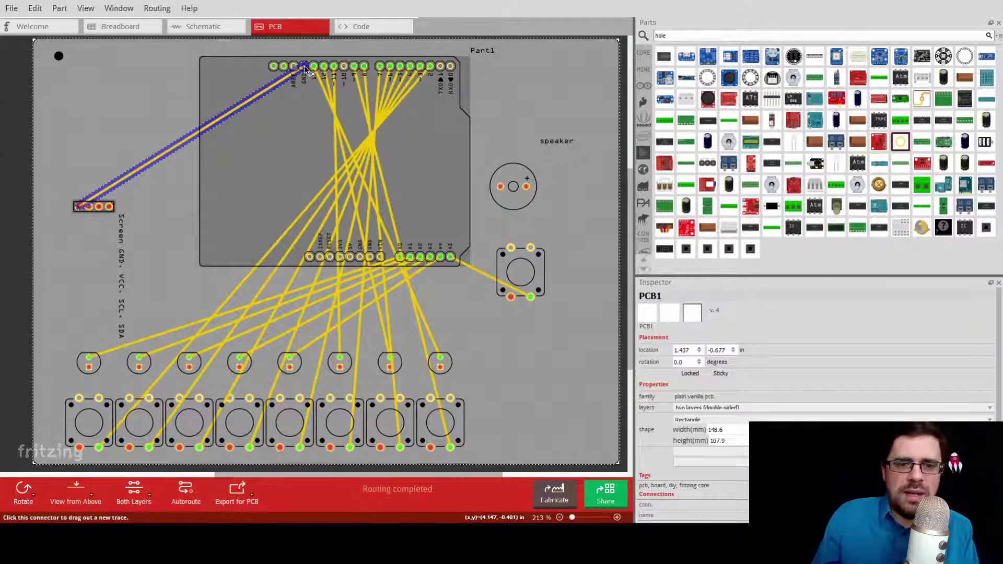
pyautogui.moveTo(306, 69); pyautogui.dragTo(306, 69)
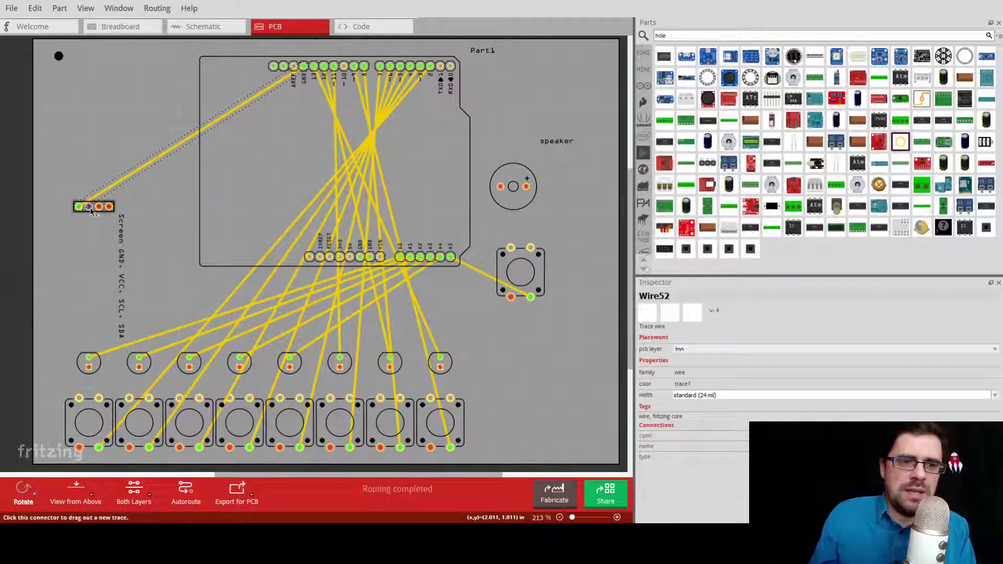
pyautogui.moveTo(90, 208)
pyautogui.mouseDown()
pyautogui.moveTo(158, 245)
pyautogui.moveTo(341, 259)
pyautogui.mouseUp()
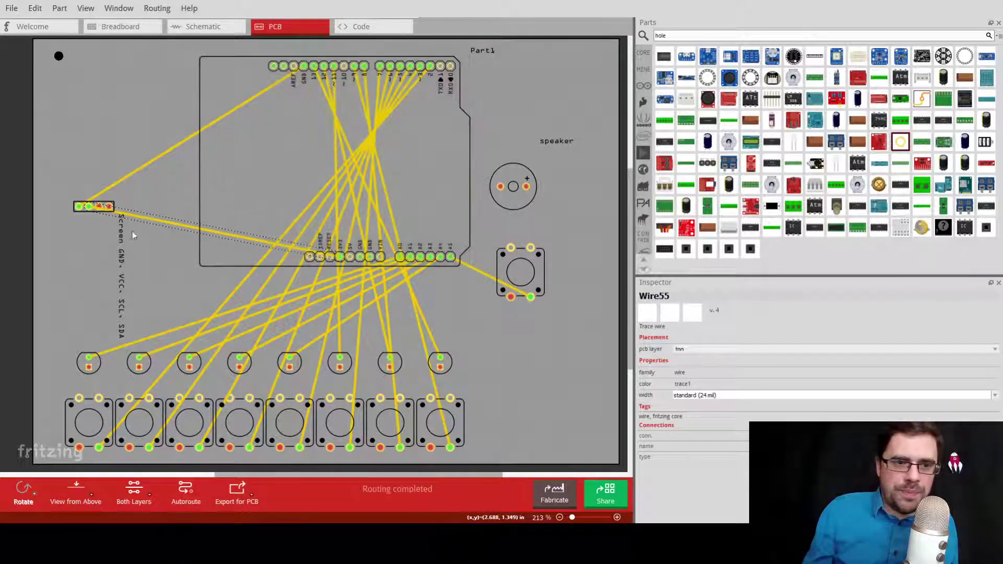
pyautogui.moveTo(104, 209)
pyautogui.mouseDown()
pyautogui.moveTo(159, 178)
pyautogui.moveTo(274, 67)
pyautogui.mouseUp()
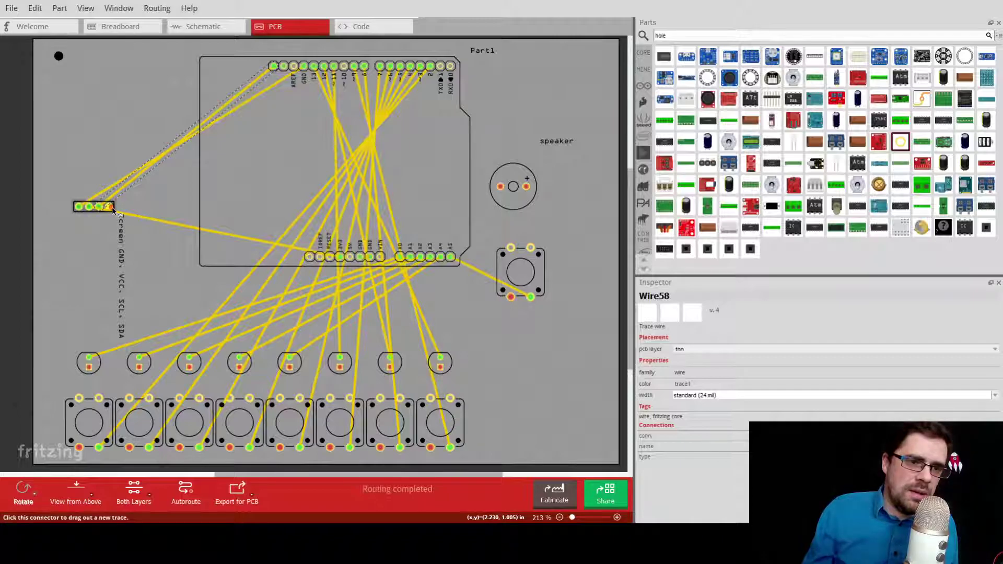
pyautogui.moveTo(111, 207)
pyautogui.mouseDown()
pyautogui.moveTo(280, 139)
pyautogui.moveTo(283, 67)
pyautogui.mouseUp()
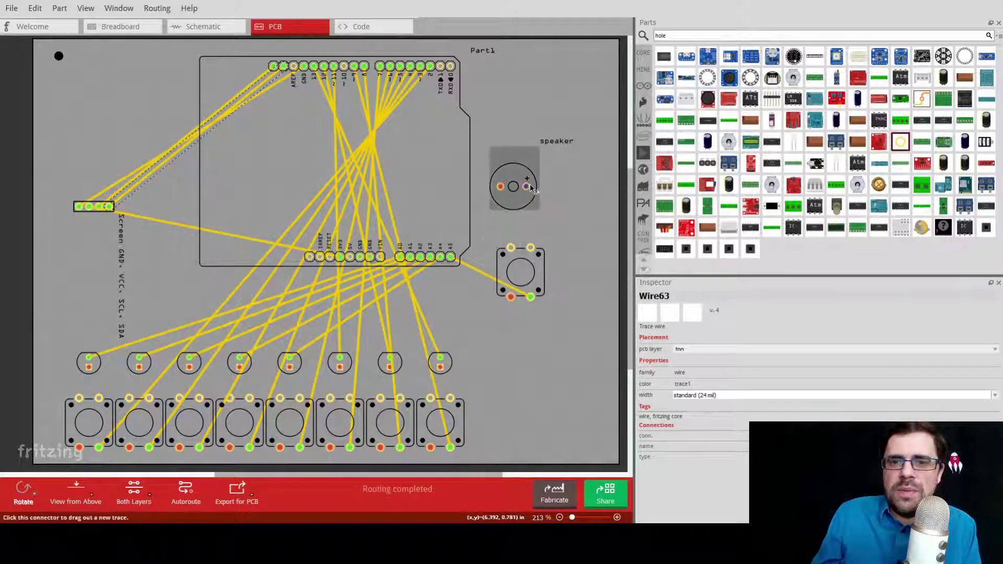
# - Route the speaker's positive pad to Arduino pin 10, and its other pad and the menu button's lower-left pad to the upper GND pin
pyautogui.moveTo(528, 187)
pyautogui.mouseDown()
pyautogui.moveTo(344, 66)
pyautogui.moveTo(348, 84)
pyautogui.mouseUp()
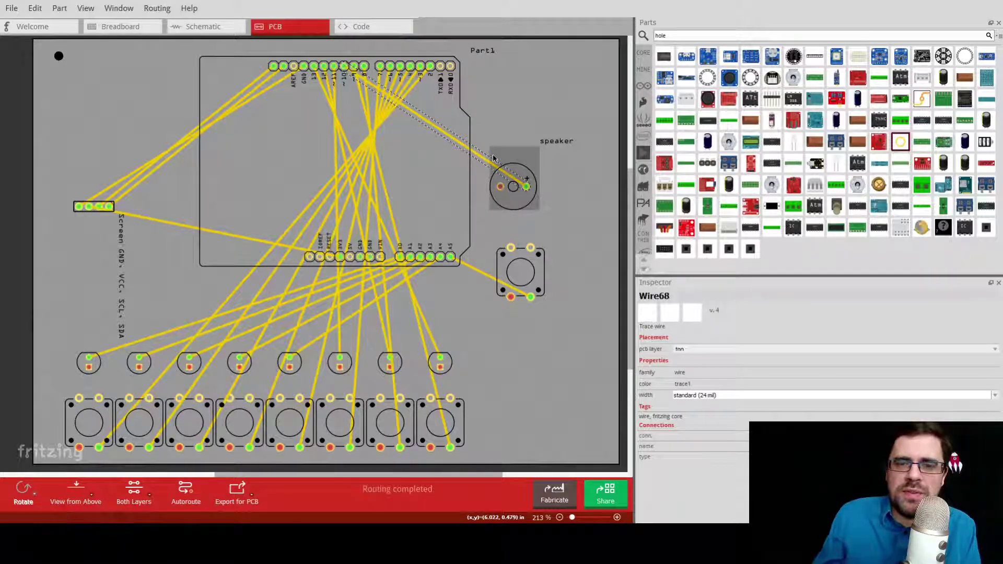
pyautogui.moveTo(502, 186)
pyautogui.mouseDown()
pyautogui.moveTo(391, 157)
pyautogui.moveTo(313, 94)
pyautogui.moveTo(305, 72)
pyautogui.mouseUp()
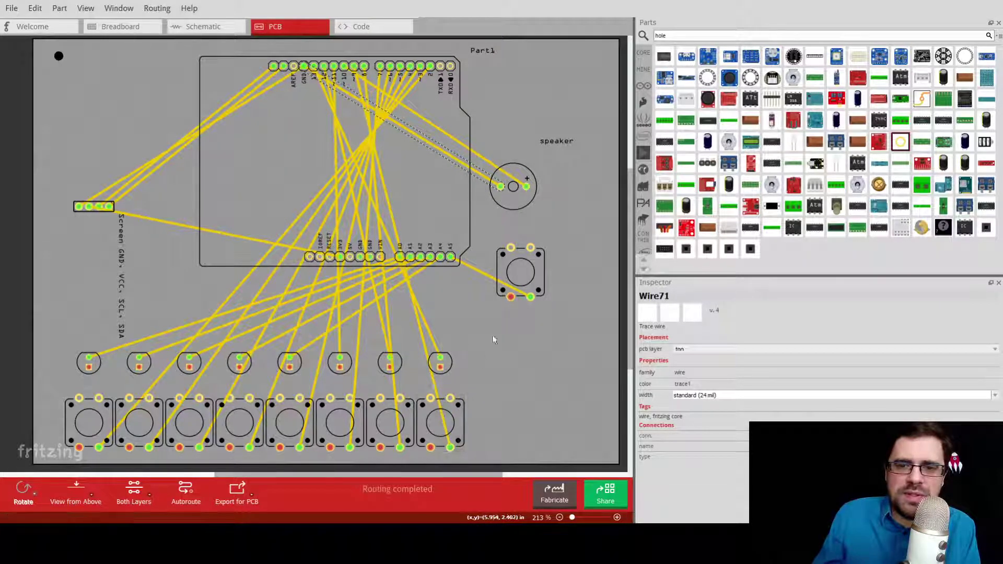
pyautogui.moveTo(510, 297); pyautogui.dragTo(314, 66)
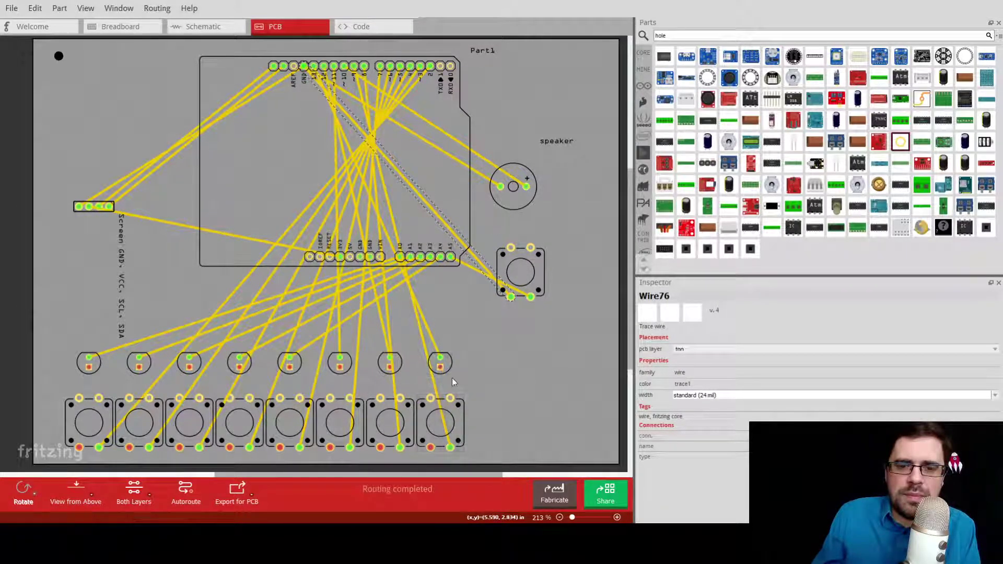
# - Route the lower pads of the four rightmost LEDs to the Arduino's upper GND pin
pyautogui.moveTo(440, 366); pyautogui.dragTo(304, 68)
pyautogui.hotkey('ctrl', 'z')
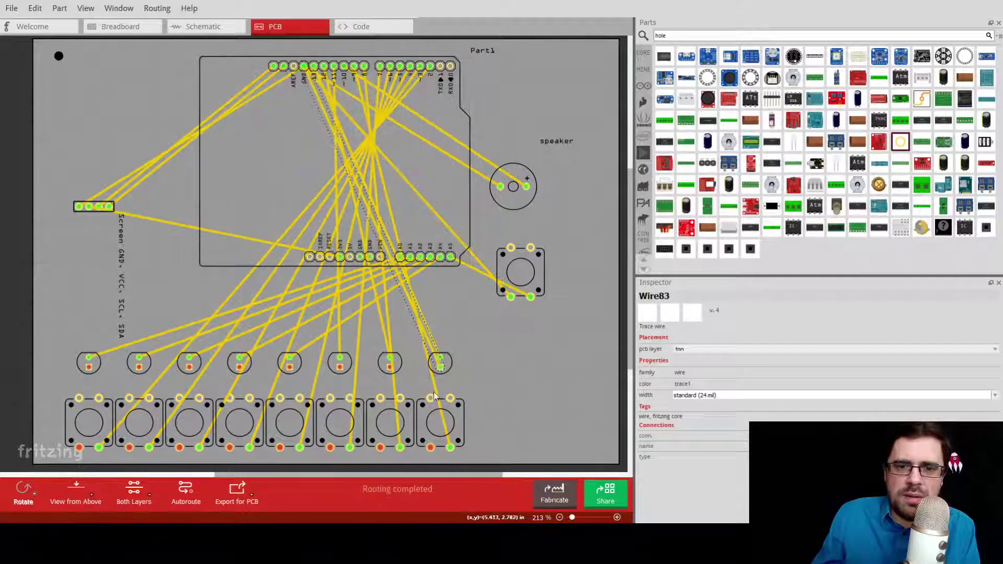
pyautogui.moveTo(390, 366)
pyautogui.mouseDown()
pyautogui.moveTo(355, 294)
pyautogui.moveTo(350, 225)
pyautogui.moveTo(305, 69)
pyautogui.mouseUp()
pyautogui.hotkey('ctrl', 'z')
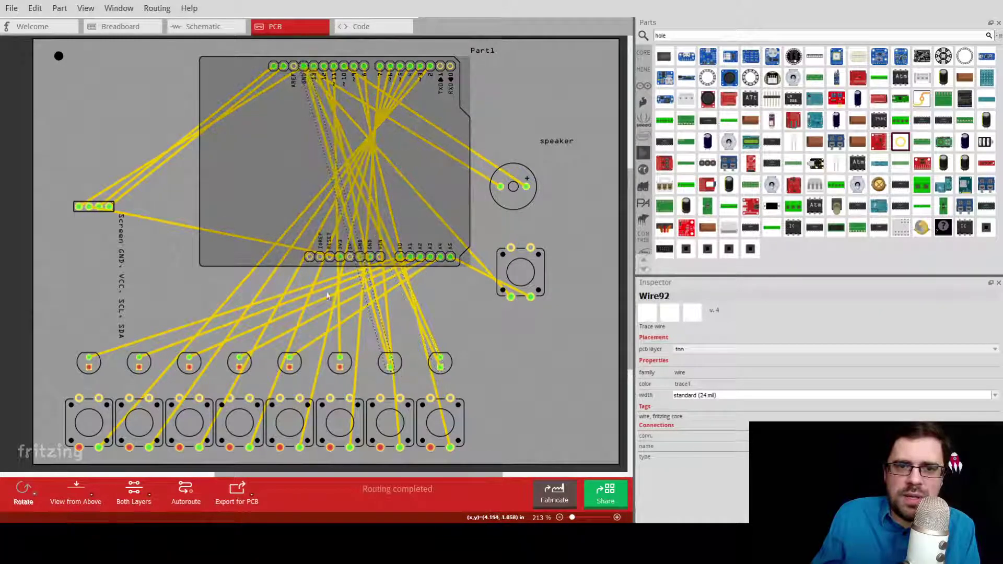
pyautogui.moveTo(340, 365); pyautogui.dragTo(305, 69)
pyautogui.hotkey('ctrl', 'z')
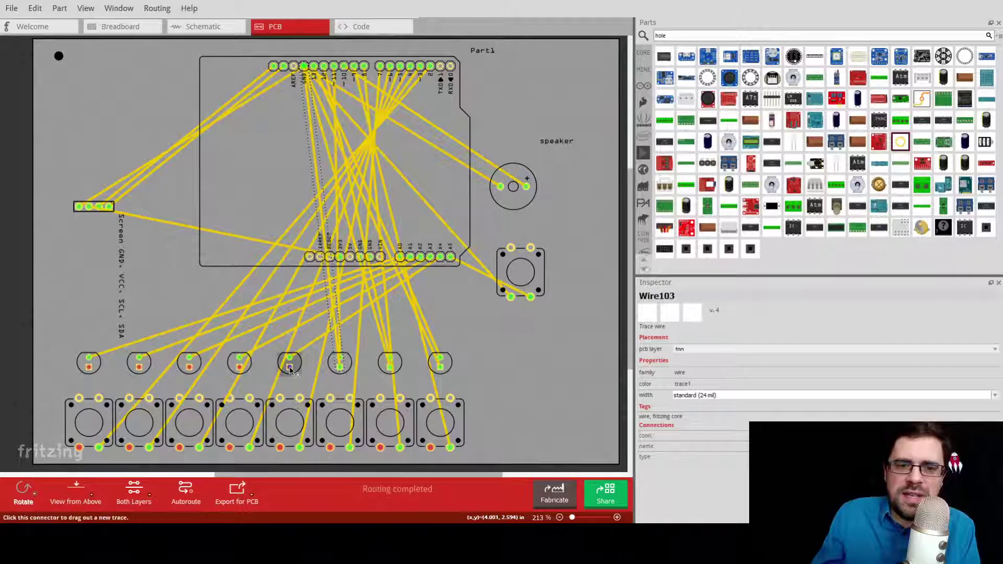
pyautogui.moveTo(289, 366)
pyautogui.mouseDown()
pyautogui.moveTo(319, 230)
pyautogui.moveTo(305, 69)
pyautogui.mouseUp()
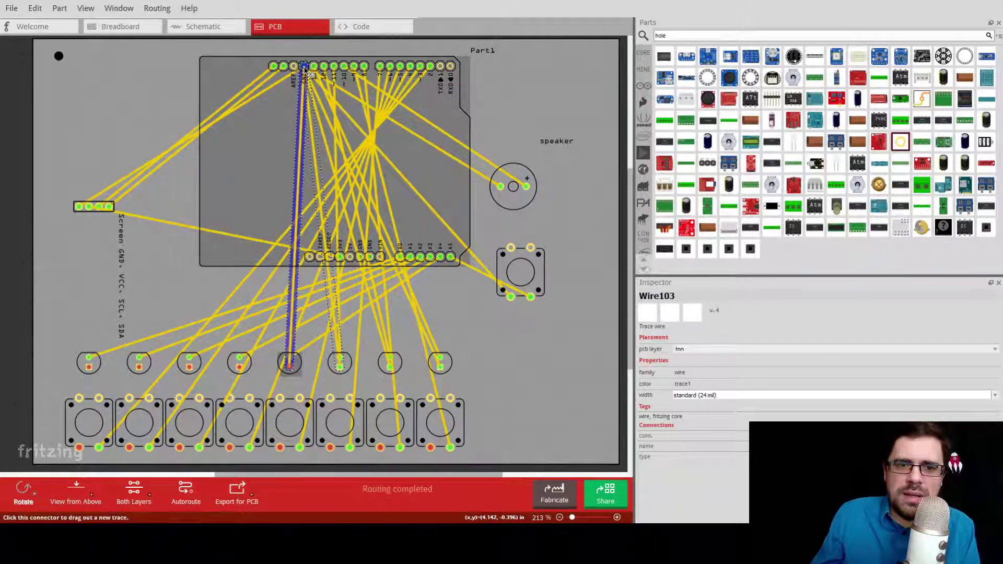
pyautogui.hotkey('ctrl', 'z')
# - Route the lower pads of the four leftmost LEDs to the Arduino's upper GND pin
pyautogui.moveTo(242, 369)
pyautogui.mouseDown()
pyautogui.moveTo(256, 358)
pyautogui.moveTo(284, 108)
pyautogui.moveTo(305, 68)
pyautogui.mouseUp()
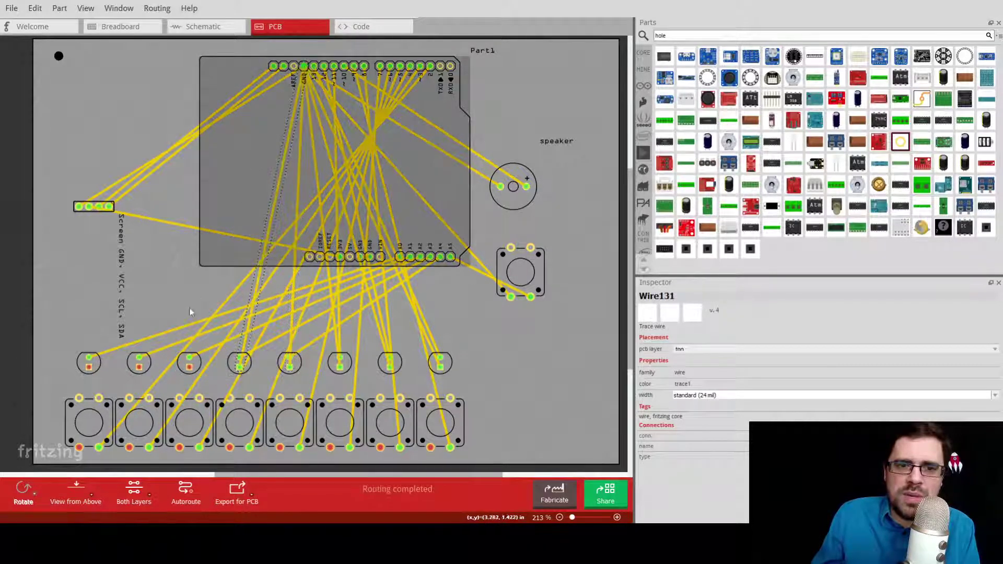
pyautogui.moveTo(189, 366); pyautogui.dragTo(303, 67)
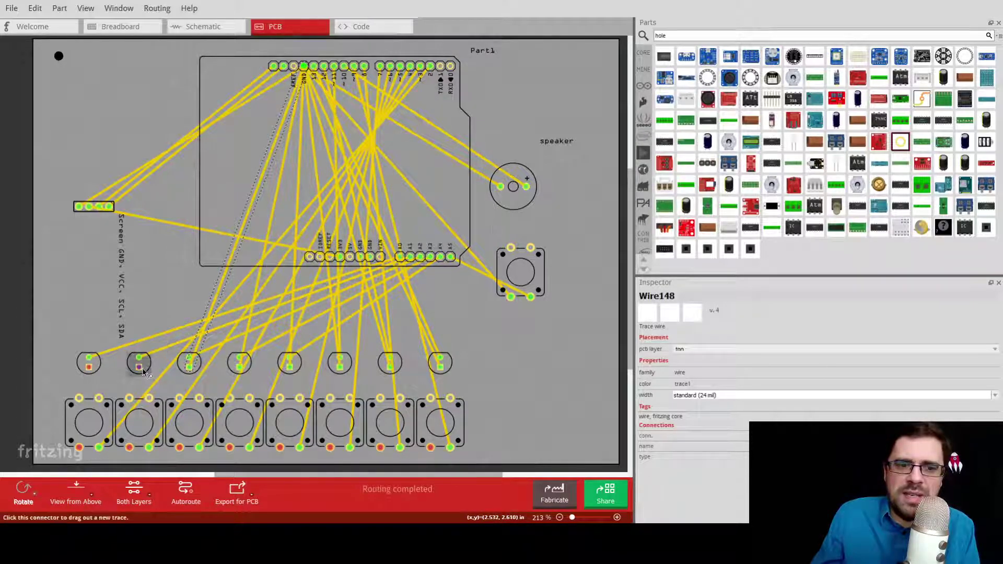
pyautogui.moveTo(141, 367)
pyautogui.mouseDown()
pyautogui.moveTo(209, 293)
pyautogui.moveTo(309, 91)
pyautogui.moveTo(304, 67)
pyautogui.mouseUp()
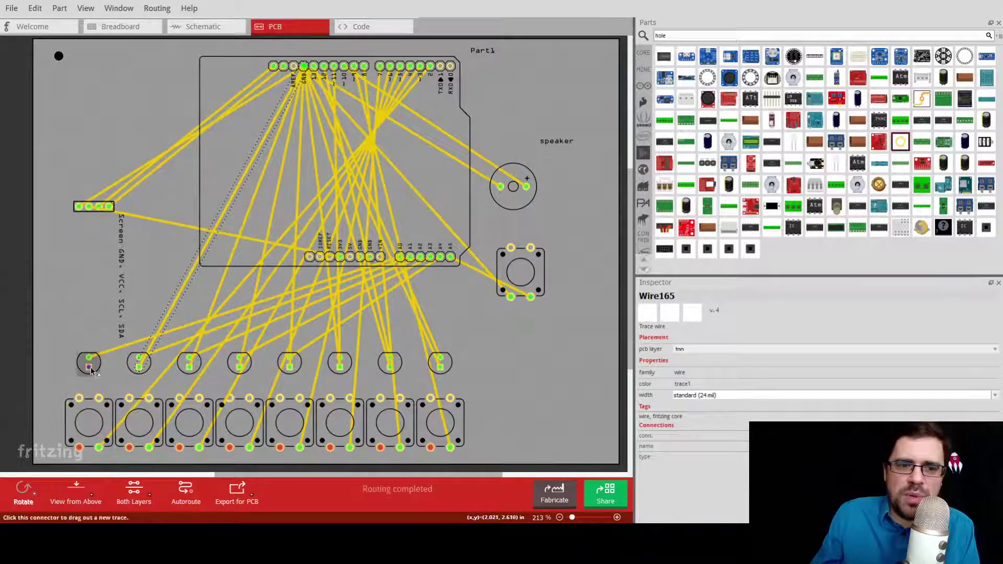
pyautogui.moveTo(90, 368)
pyautogui.mouseDown()
pyautogui.moveTo(173, 321)
pyautogui.moveTo(304, 67)
pyautogui.mouseUp()
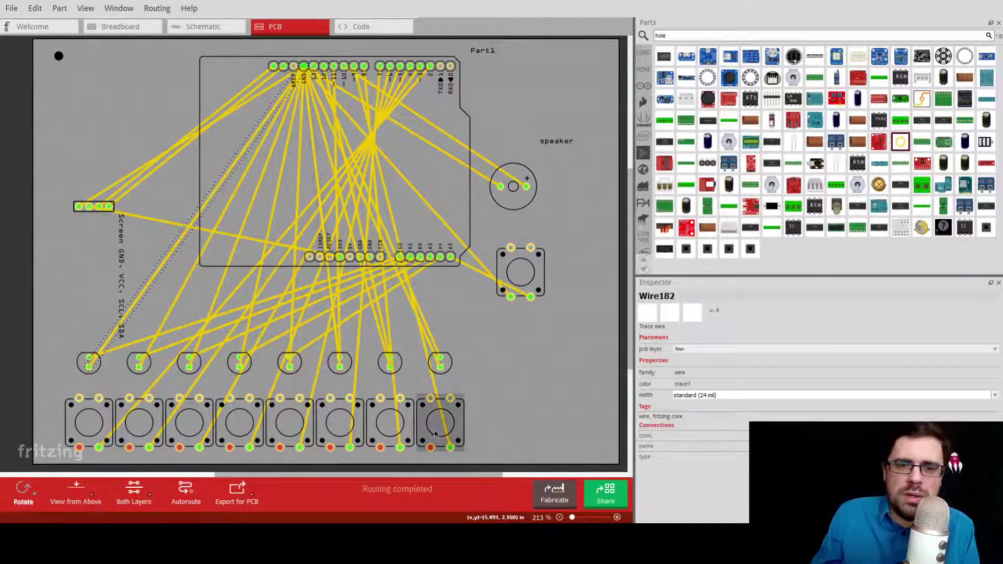
# - Route the lower-left pads of all eight push buttons in the bottom row to the Arduino's upper GND pin
pyautogui.moveTo(431, 448)
pyautogui.mouseDown()
pyautogui.moveTo(358, 183)
pyautogui.moveTo(304, 67)
pyautogui.mouseUp()
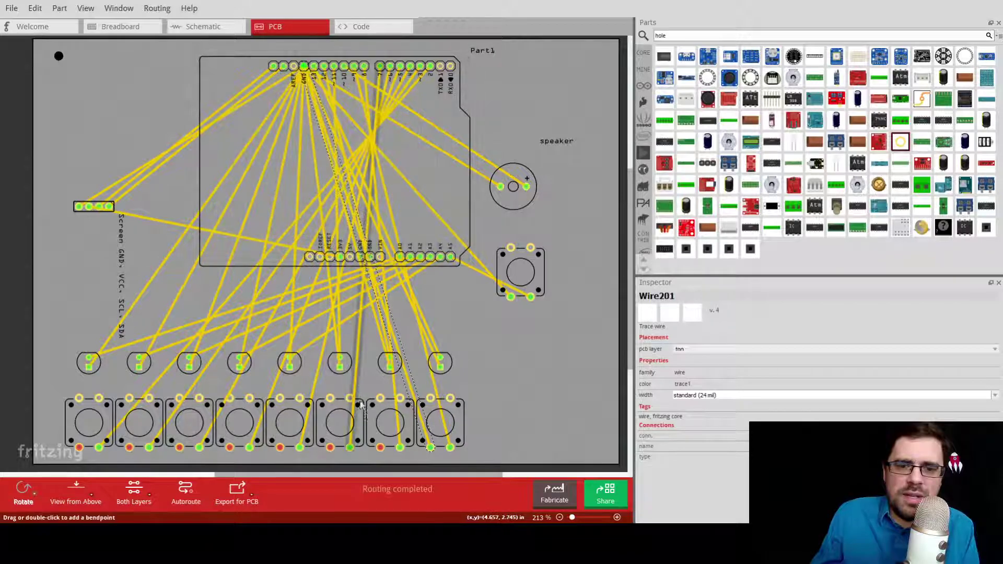
pyautogui.moveTo(381, 447); pyautogui.dragTo(304, 67)
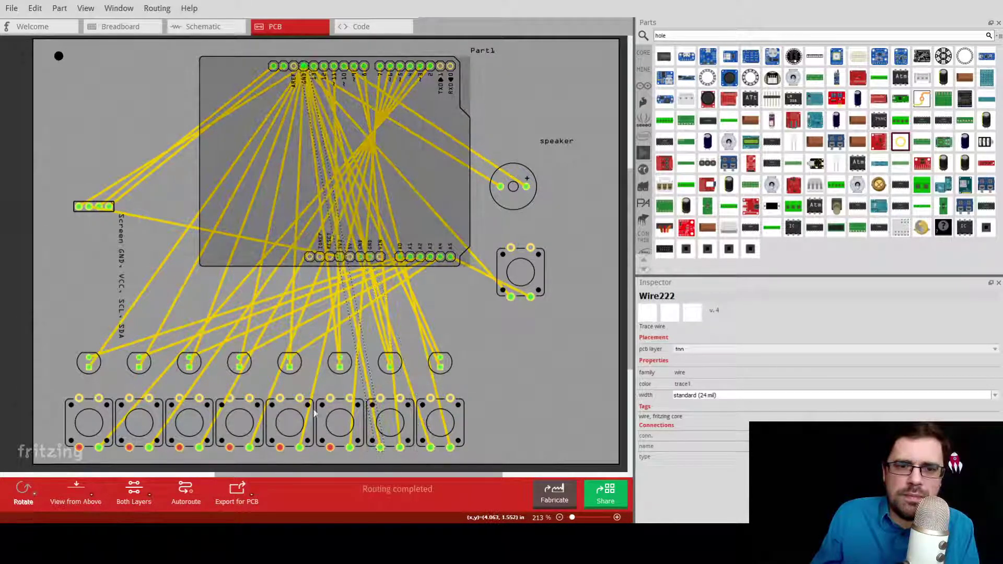
pyautogui.moveTo(330, 447); pyautogui.dragTo(303, 67)
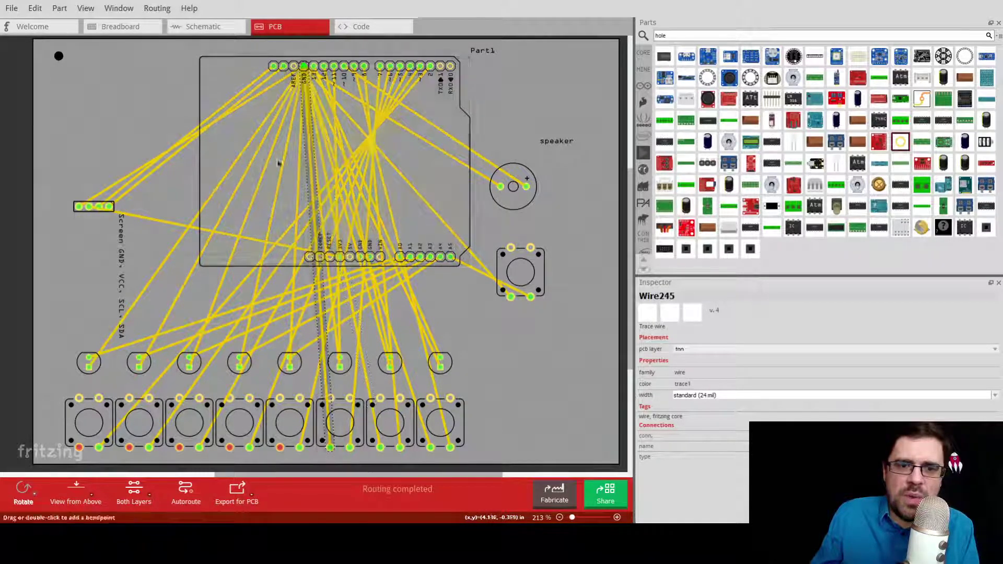
pyautogui.moveTo(280, 448)
pyautogui.mouseDown()
pyautogui.moveTo(284, 231)
pyautogui.moveTo(304, 67)
pyautogui.mouseUp()
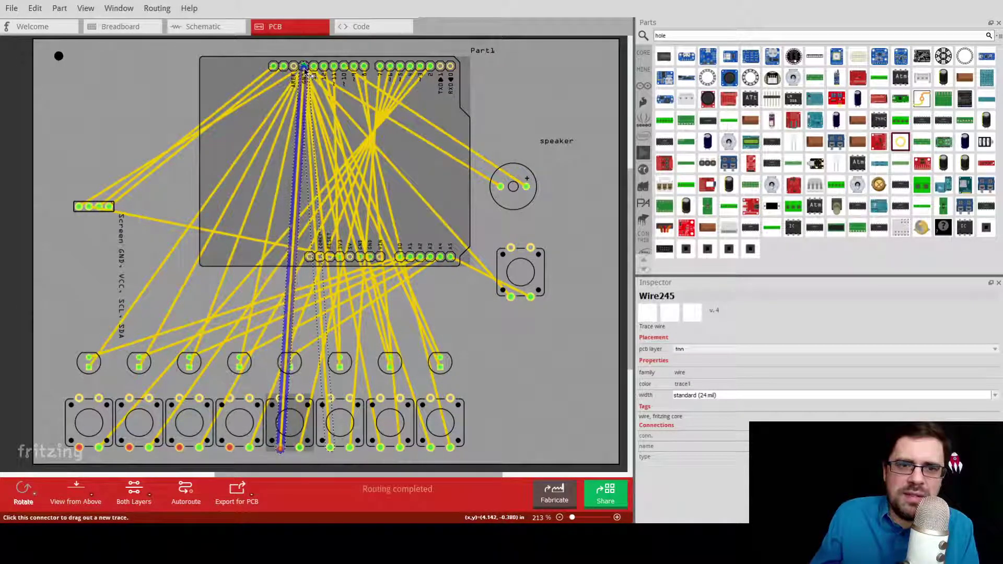
pyautogui.moveTo(229, 448)
pyautogui.mouseDown()
pyautogui.moveTo(255, 188)
pyautogui.moveTo(309, 77)
pyautogui.moveTo(303, 67)
pyautogui.mouseUp()
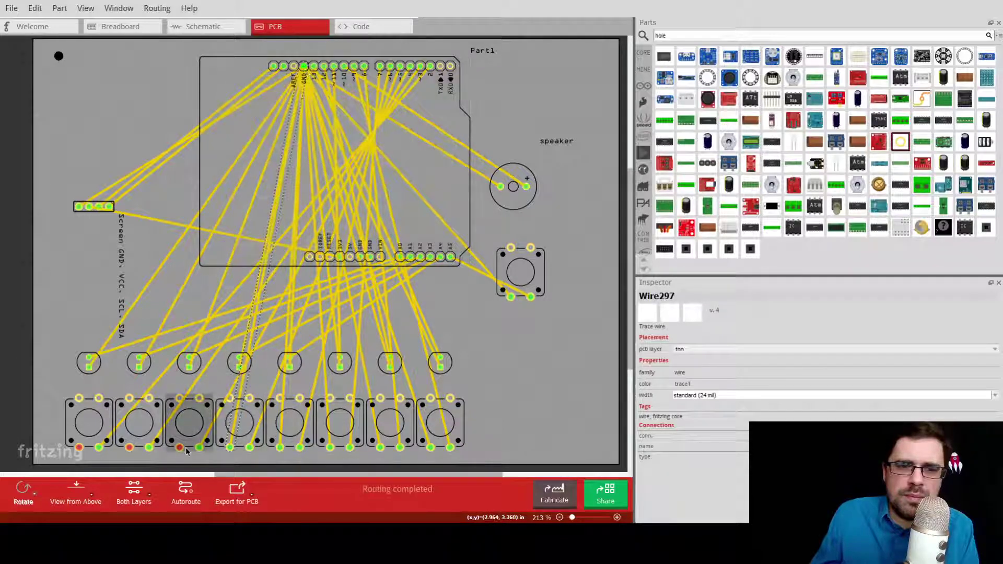
pyautogui.moveTo(181, 446)
pyautogui.mouseDown()
pyautogui.moveTo(209, 389)
pyautogui.moveTo(304, 67)
pyautogui.mouseUp()
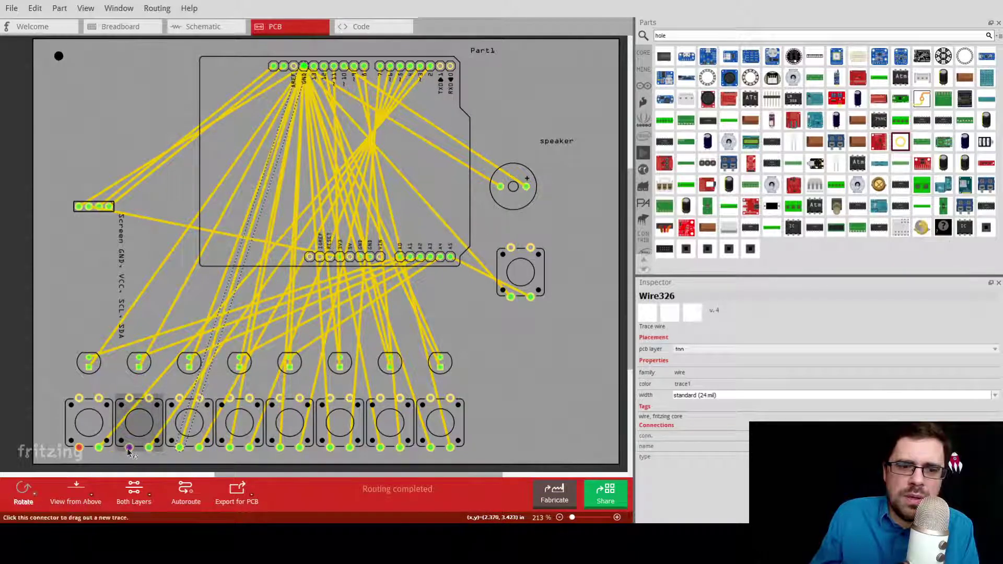
pyautogui.moveTo(128, 447); pyautogui.dragTo(304, 67)
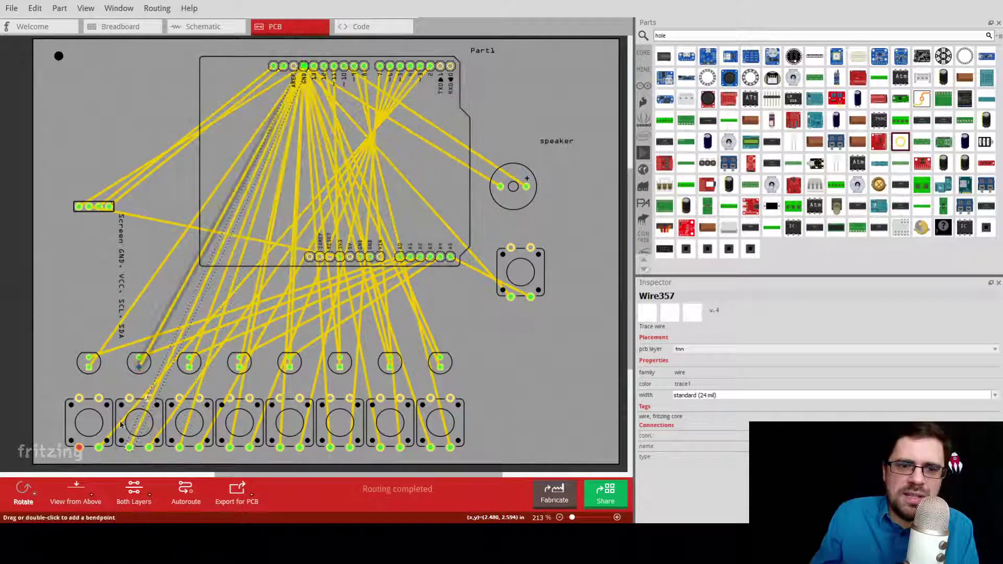
pyautogui.moveTo(79, 448)
pyautogui.mouseDown()
pyautogui.moveTo(177, 309)
pyautogui.moveTo(303, 67)
pyautogui.mouseUp()
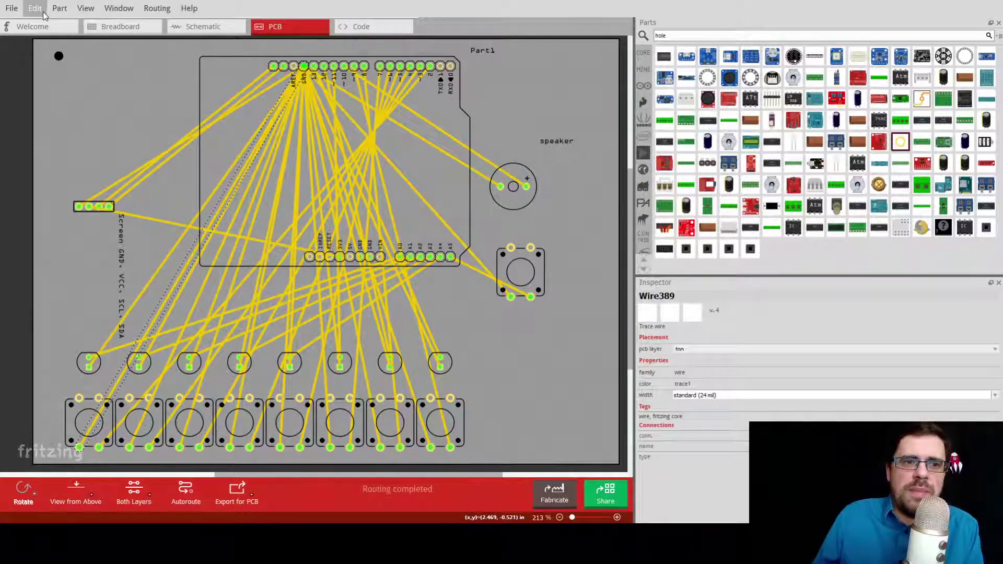
# - Autoroute the PCB connections and save the project
pyautogui.click(146, 11)
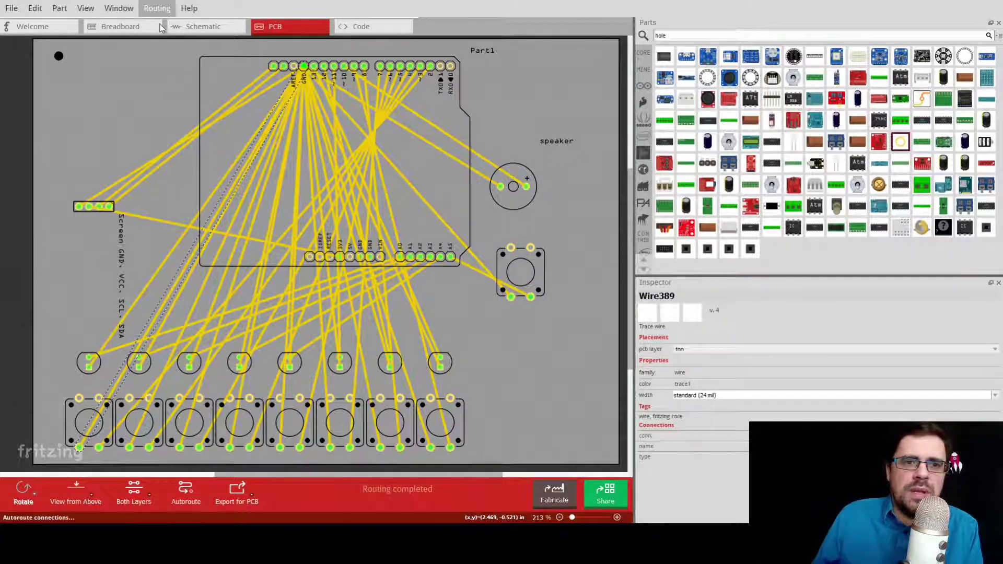
pyautogui.click(160, 24)
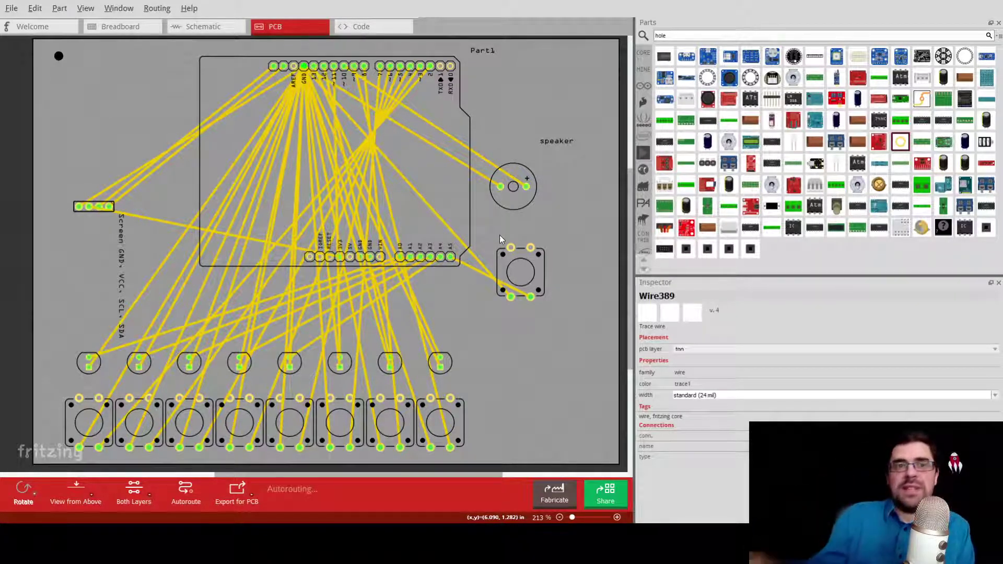
pyautogui.click(12, 8)
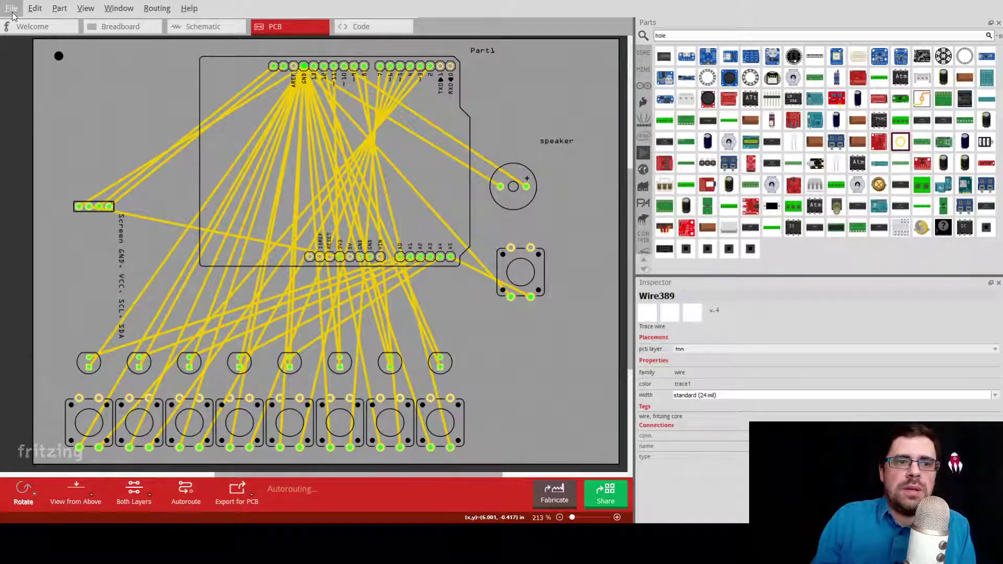
pyautogui.click(32, 96)
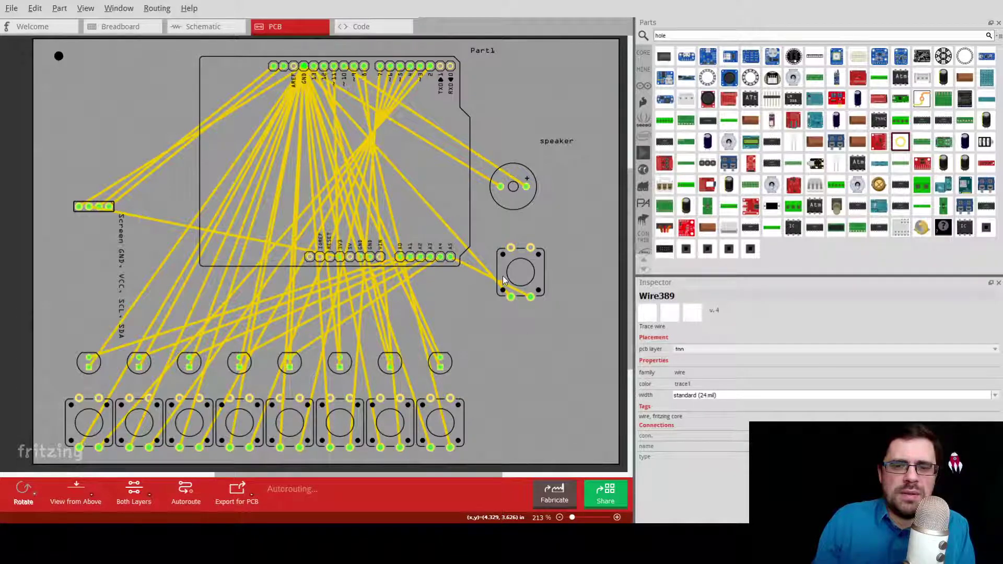
# - Check the schematic view and return to the PCB layout
pyautogui.click(228, 24)
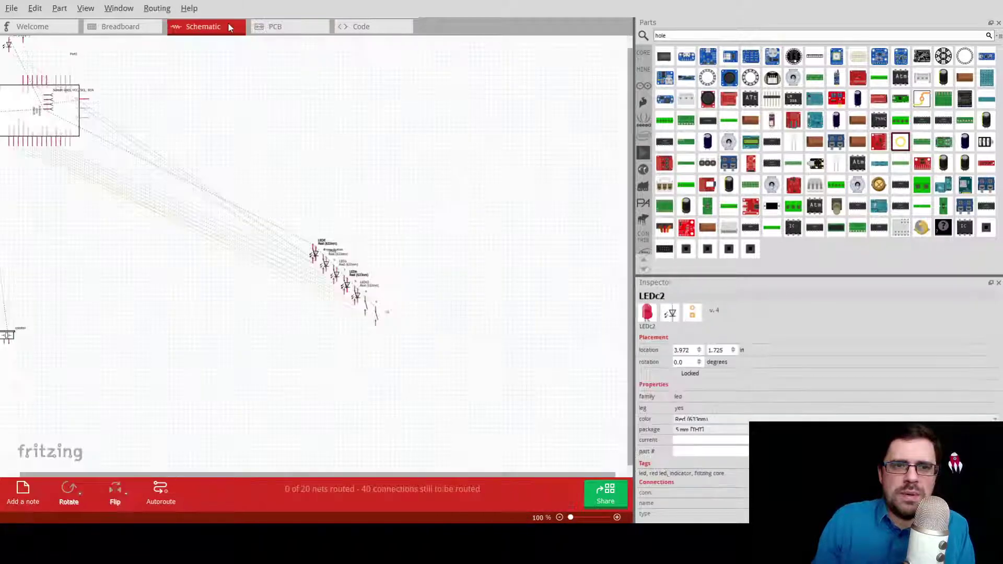
pyautogui.click(281, 26)
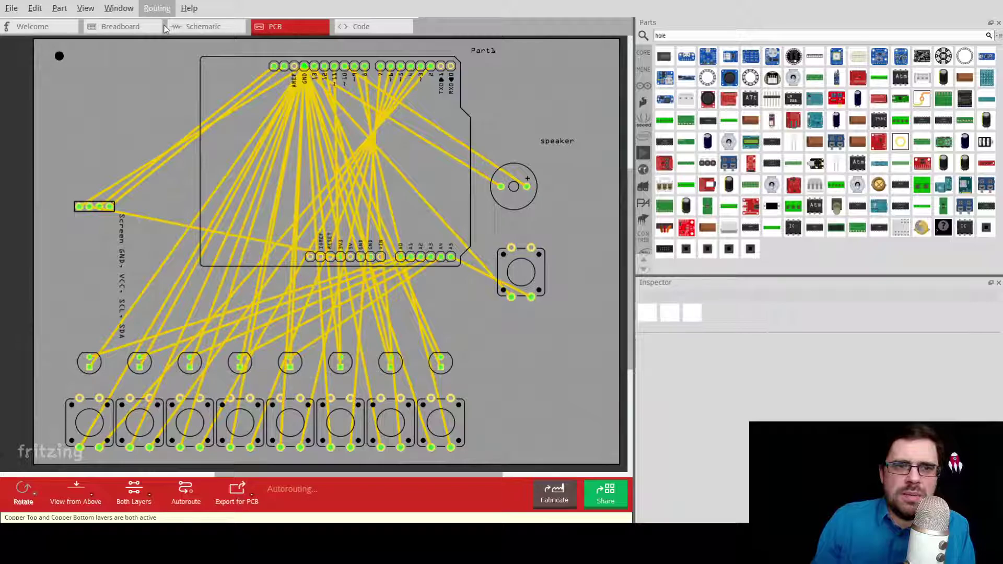
pyautogui.click(474, 83)
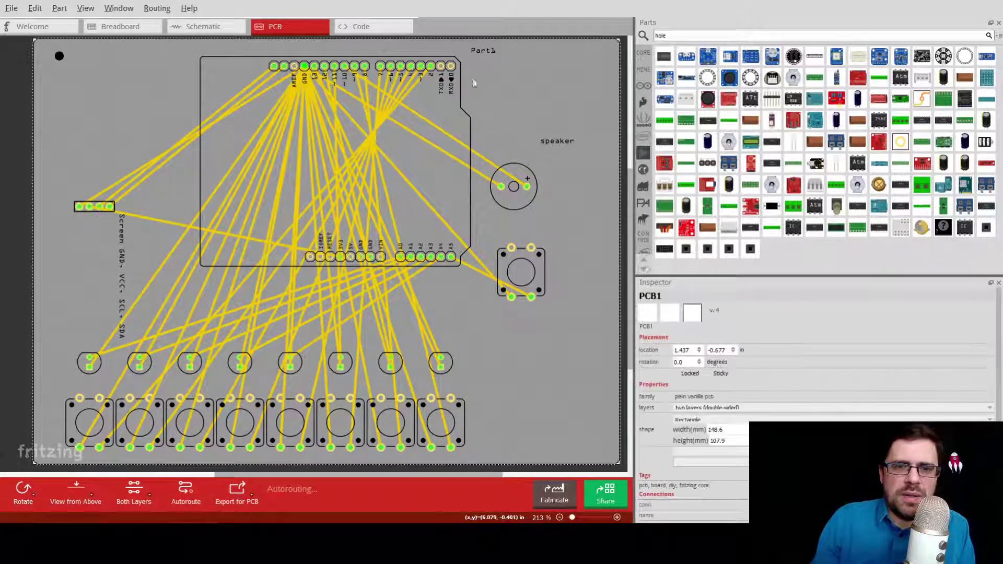
# - Move the Arduino toward the board's upper-left corner and place the screen header off its lower-right corner
pyautogui.moveTo(445, 113); pyautogui.dragTo(447, 128)
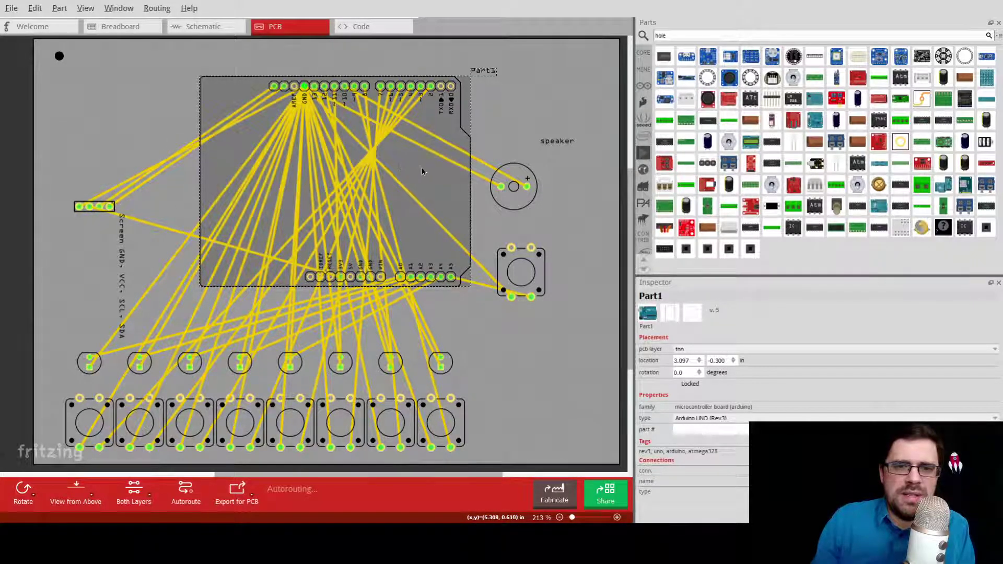
pyautogui.moveTo(422, 171); pyautogui.dragTo(326, 141)
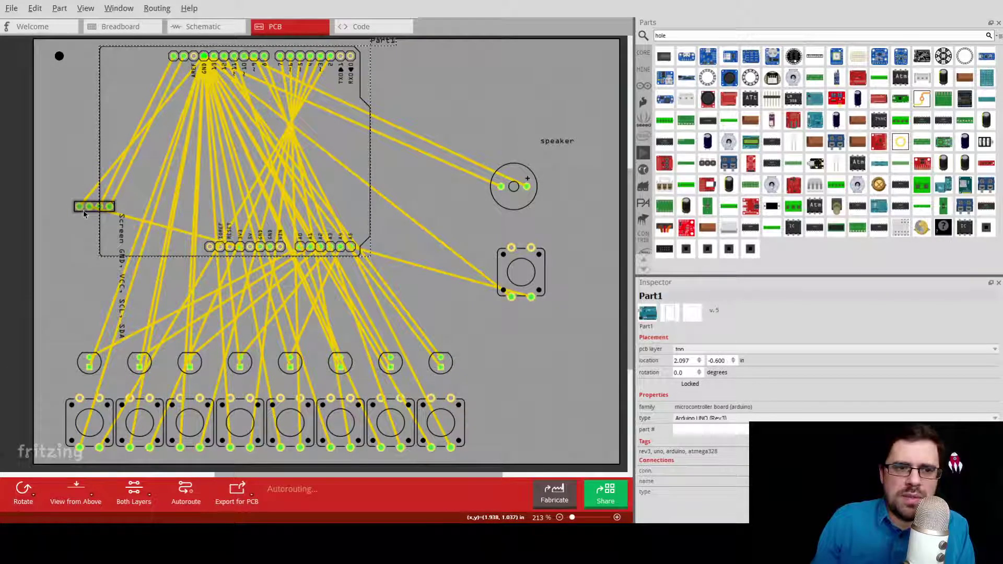
pyautogui.moveTo(84, 210); pyautogui.dragTo(443, 308)
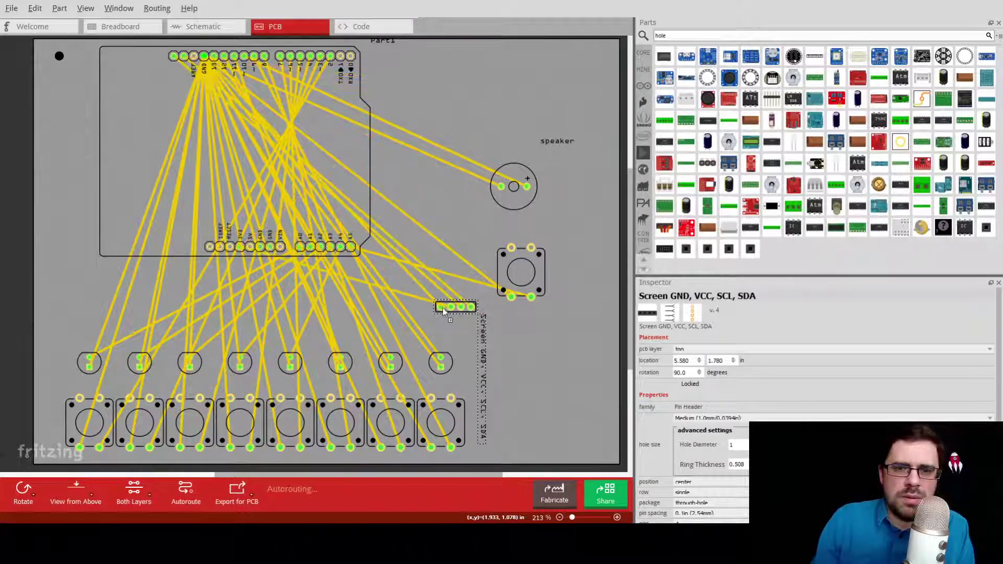
# - Stack the speaker, menu button and screen header, top to bottom, along the Arduino's right side
pyautogui.click(516, 202)
pyautogui.moveTo(516, 203); pyautogui.dragTo(416, 107)
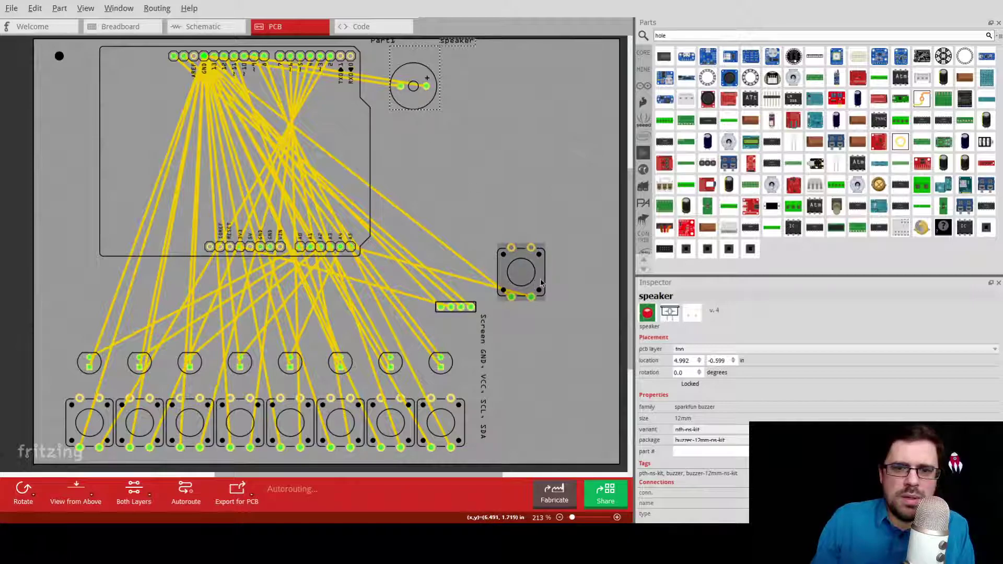
pyautogui.moveTo(543, 277); pyautogui.dragTo(435, 156)
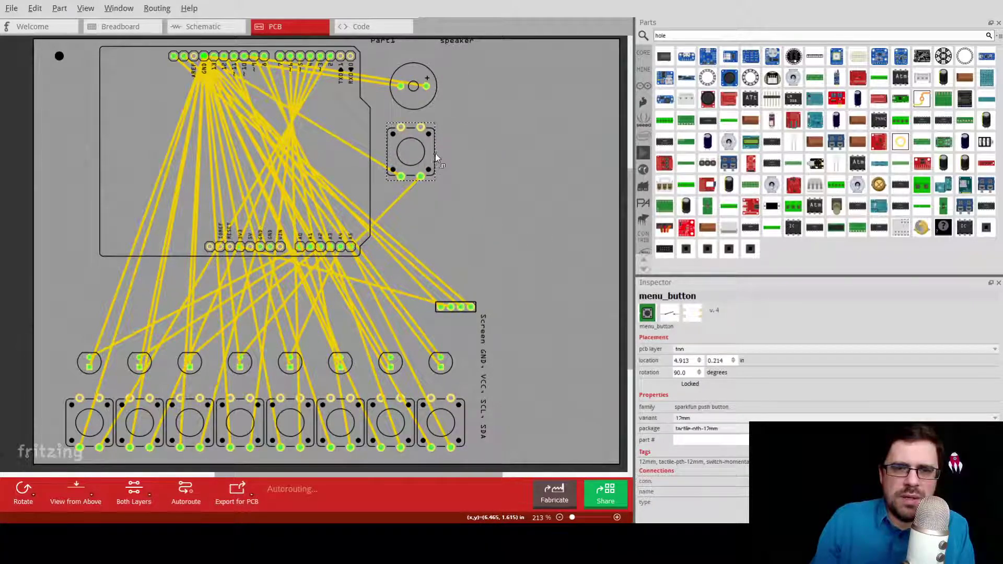
pyautogui.hotkey('shift', 'Right')
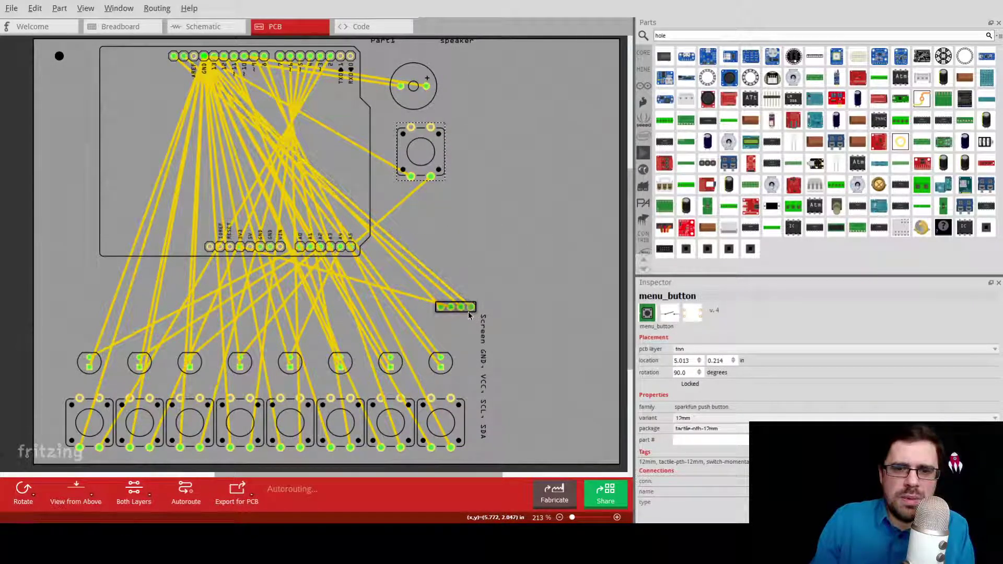
pyautogui.moveTo(473, 310); pyautogui.dragTo(458, 237)
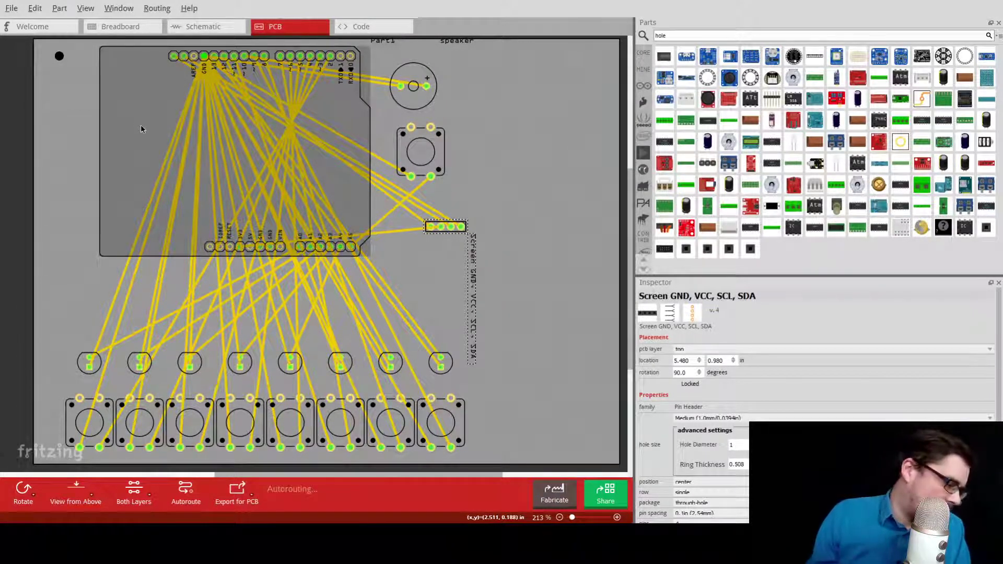
# - Rotate the Arduino 90 degrees and position it at about 2.299, -0.301 in, left of the speaker and menu button
pyautogui.moveTo(153, 126)
pyautogui.mouseDown()
pyautogui.moveTo(95, 151)
pyautogui.moveTo(167, 132)
pyautogui.mouseUp()
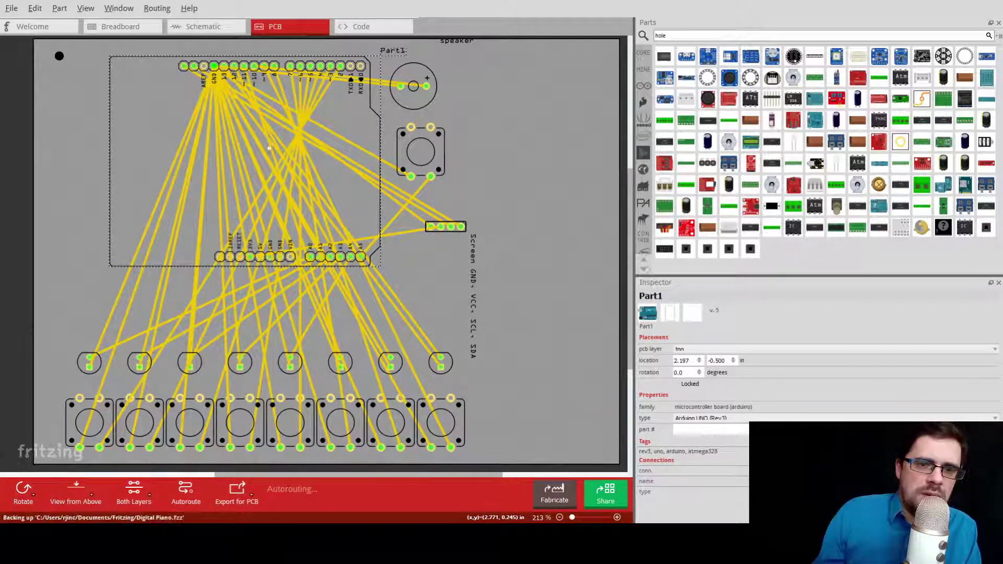
pyautogui.hotkey('ctrl', 'r')
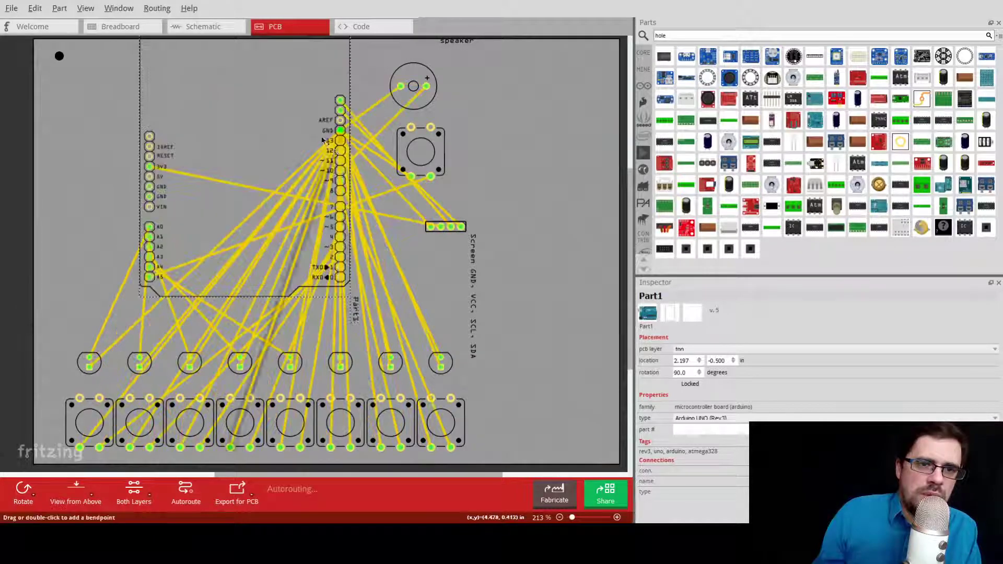
pyautogui.moveTo(230, 123)
pyautogui.mouseDown()
pyautogui.moveTo(321, 112)
pyautogui.moveTo(240, 120)
pyautogui.mouseUp()
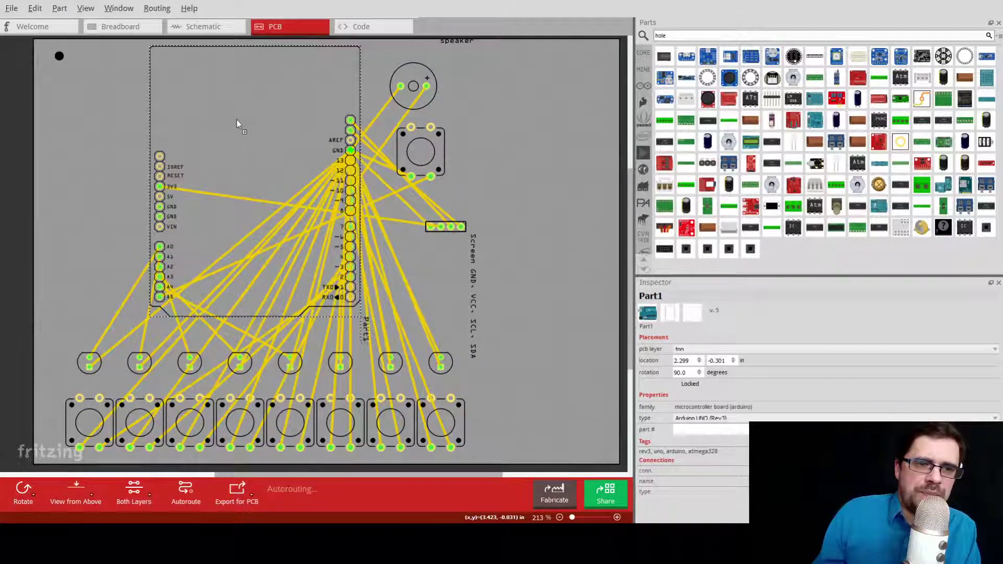
# - Shrink the board from its upper-left corner to about 148.4 mm wide and 106.1 mm high
pyautogui.click(38, 46)
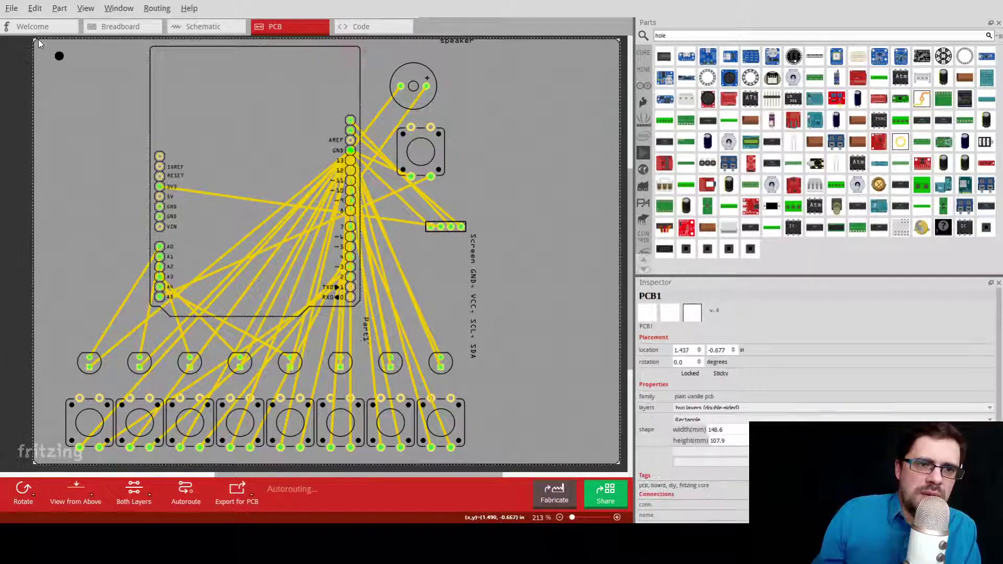
pyautogui.moveTo(37, 46); pyautogui.dragTo(37, 47)
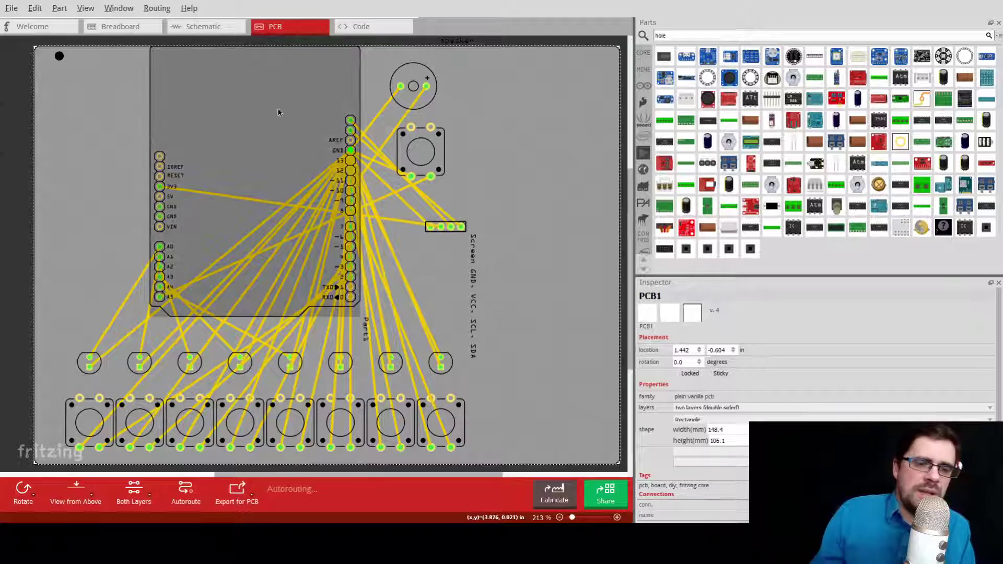
# - Move the Arduino to about 2.499, -0.301 in and resize the board from its upper-left corner to about 148.4 by 106.2 mm
pyautogui.moveTo(265, 123); pyautogui.dragTo(283, 134)
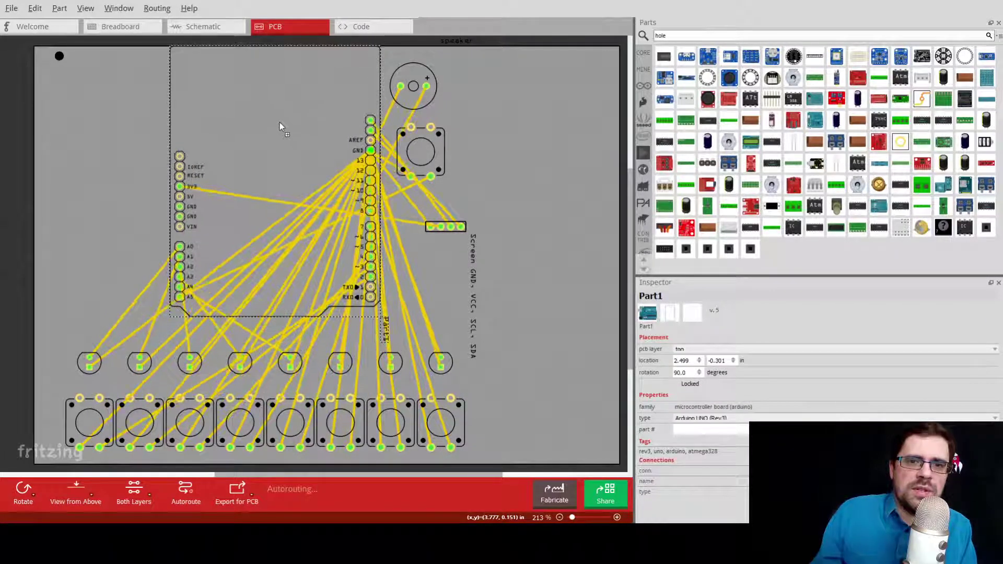
pyautogui.click(37, 47)
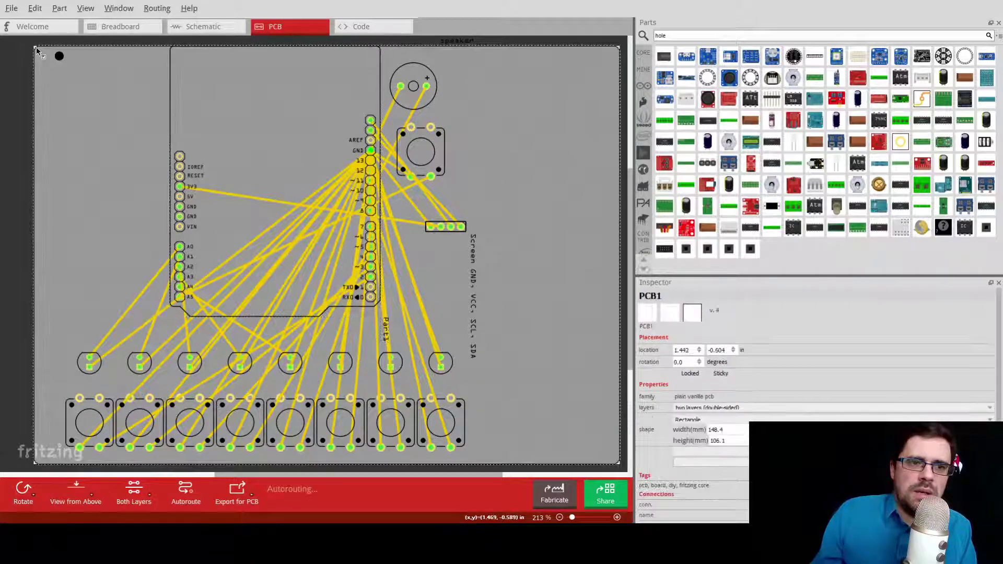
pyautogui.moveTo(37, 47); pyautogui.dragTo(37, 50)
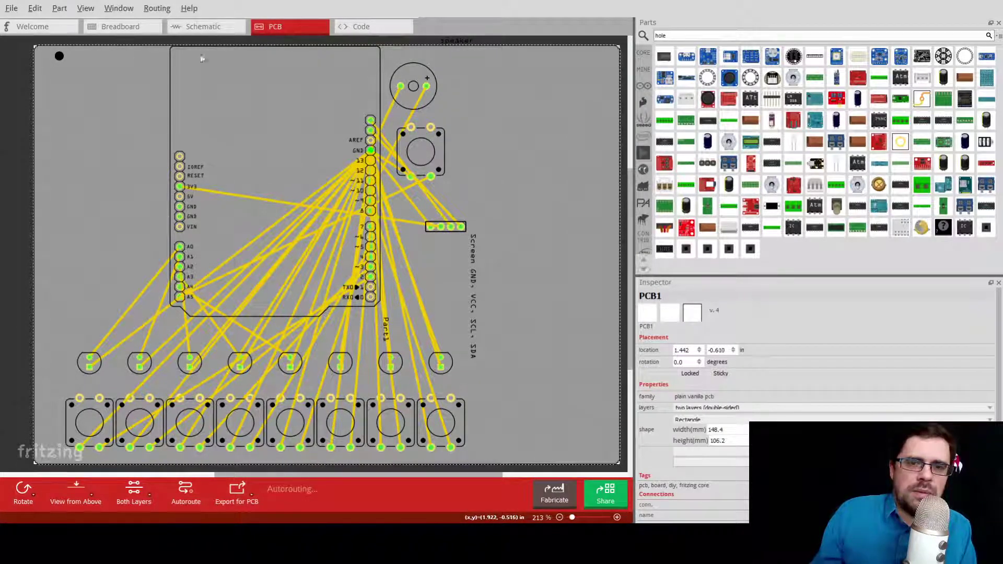
# - Shift the menu button slightly up and to the right, and place the speaker above it at about 5.292, -0.699 in
pyautogui.moveTo(422, 83); pyautogui.dragTo(99, 102)
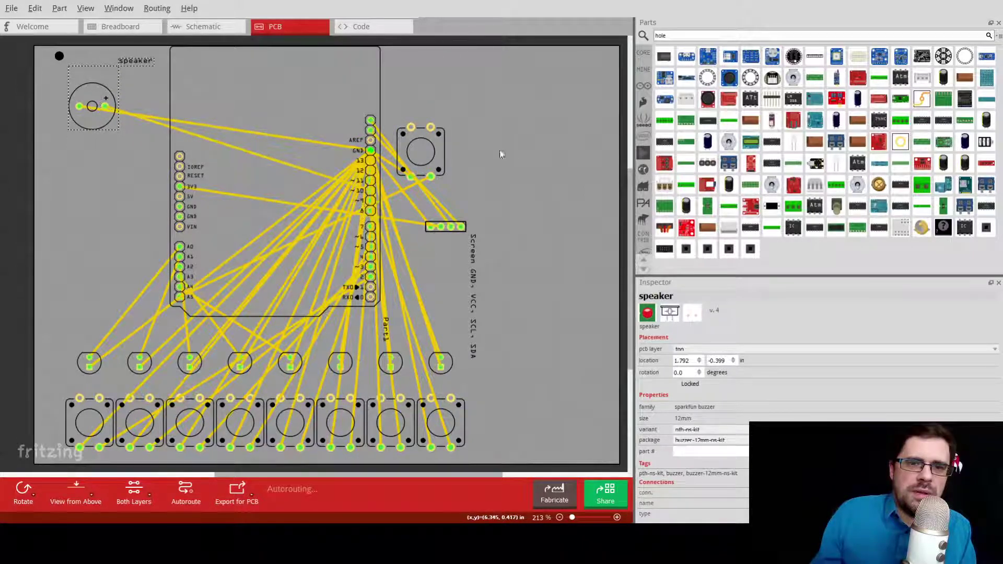
pyautogui.moveTo(443, 147)
pyautogui.mouseDown()
pyautogui.moveTo(184, 138)
pyautogui.moveTo(95, 170)
pyautogui.moveTo(470, 145)
pyautogui.moveTo(459, 131)
pyautogui.moveTo(460, 146)
pyautogui.mouseUp()
pyautogui.moveTo(95, 92); pyautogui.dragTo(446, 62)
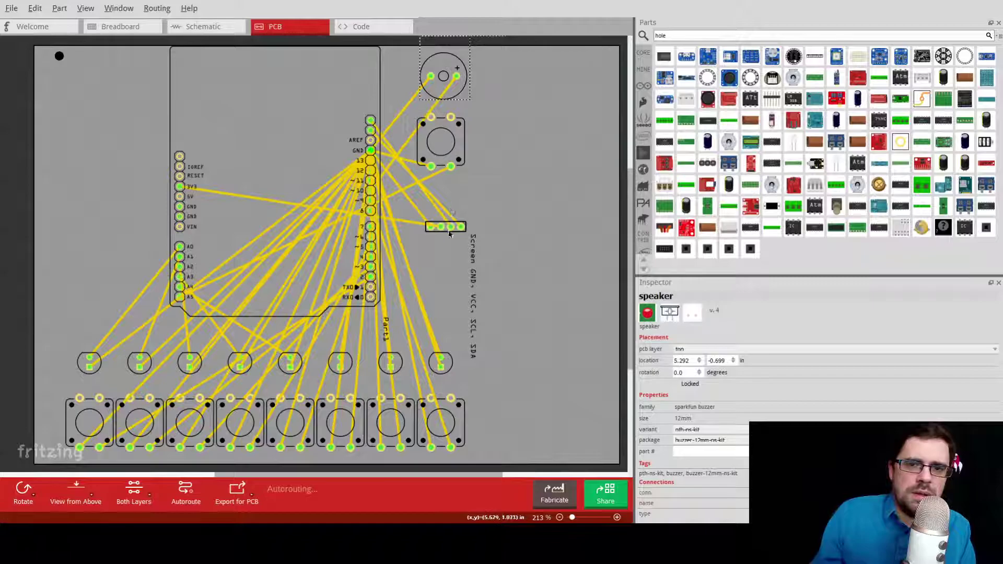
# - Place the screen header left of the Arduino and shift the Arduino, menu button and speaker right to about 2.799, 5.313 and 5.392 in
pyautogui.moveTo(446, 229); pyautogui.dragTo(94, 151)
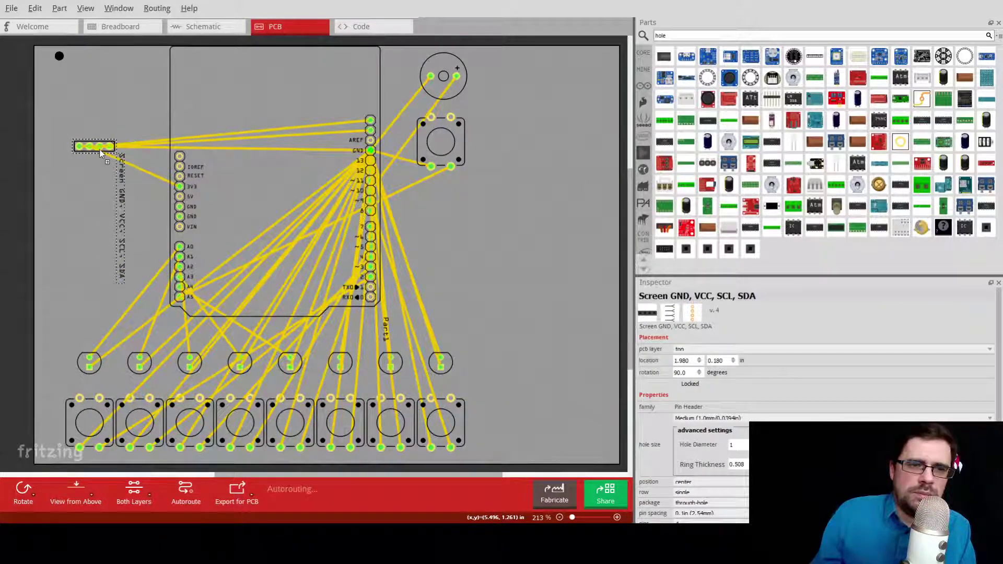
pyautogui.moveTo(257, 116); pyautogui.dragTo(280, 116)
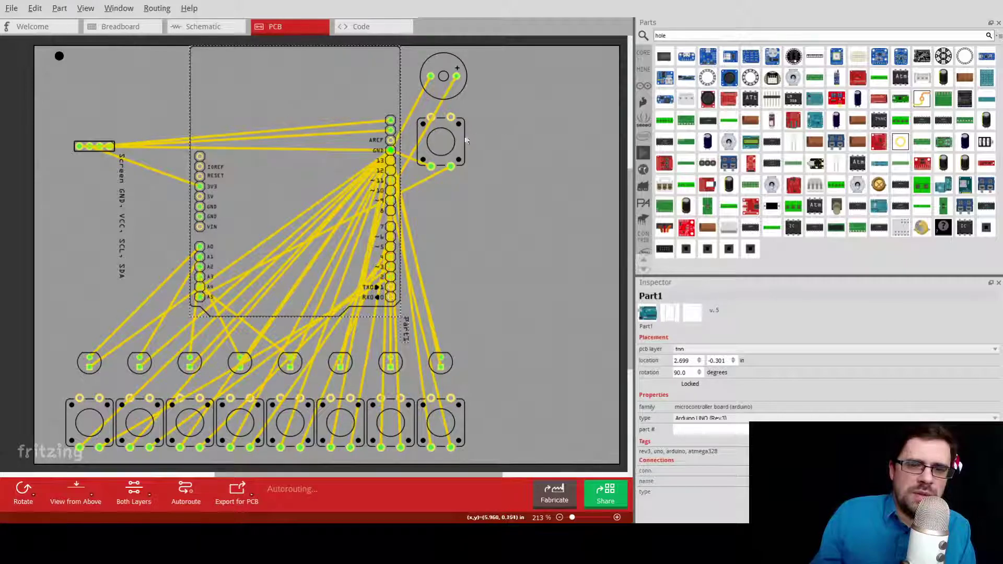
pyautogui.moveTo(459, 137); pyautogui.dragTo(468, 137)
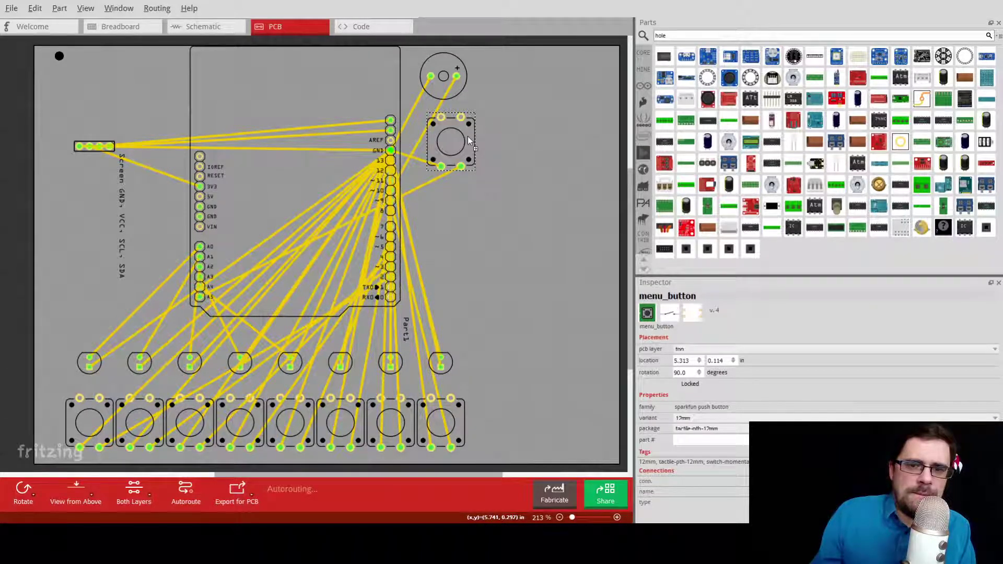
pyautogui.moveTo(455, 93); pyautogui.dragTo(465, 93)
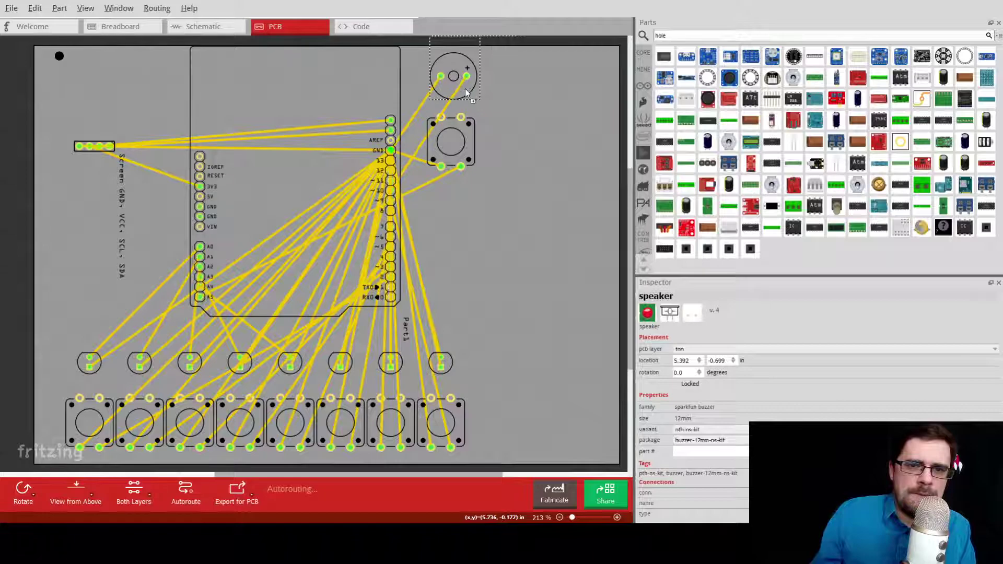
pyautogui.click(353, 95)
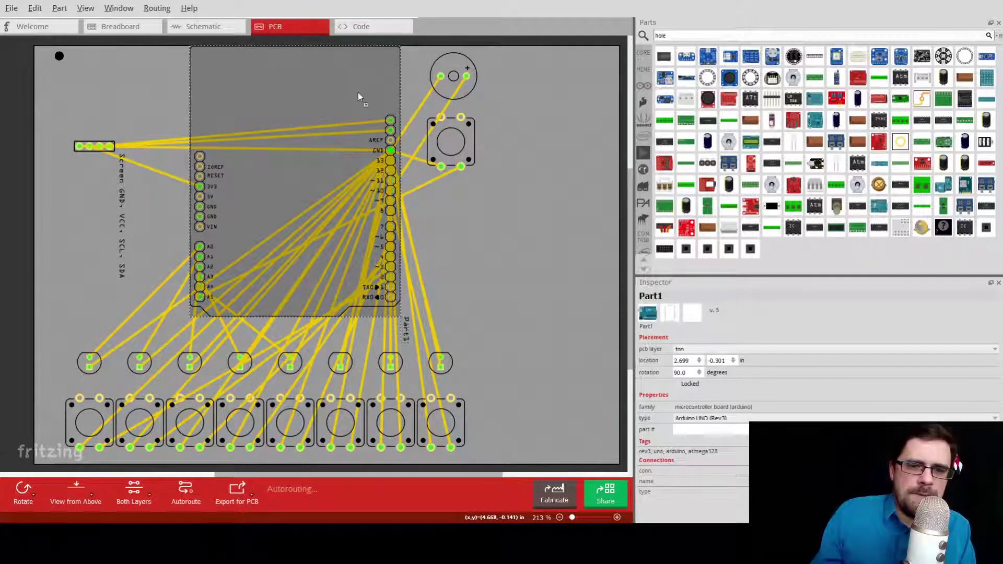
pyautogui.moveTo(359, 94); pyautogui.dragTo(359, 94)
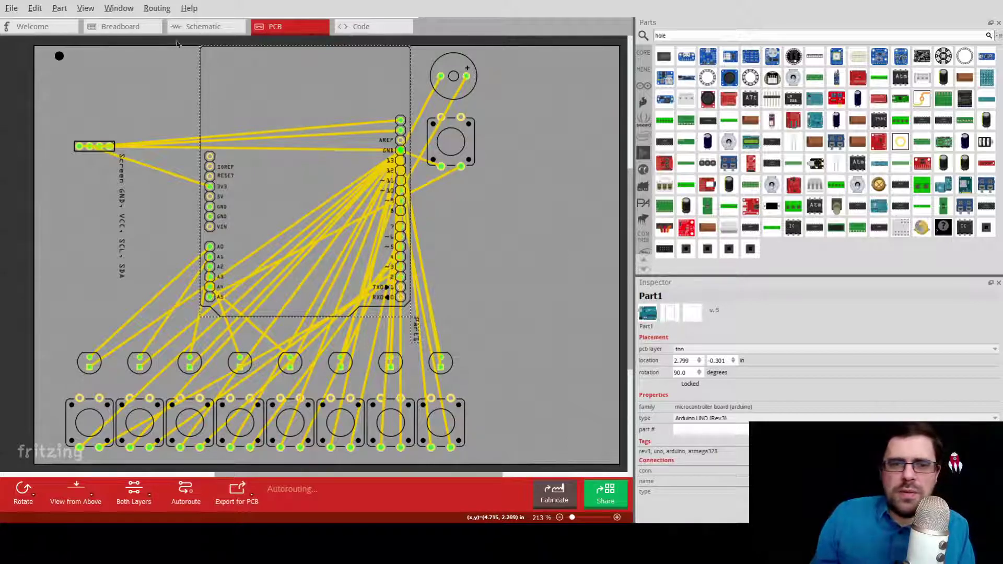
# - Save the current sketch with the rearranged board layout
pyautogui.hotkey('ctrl', 's')
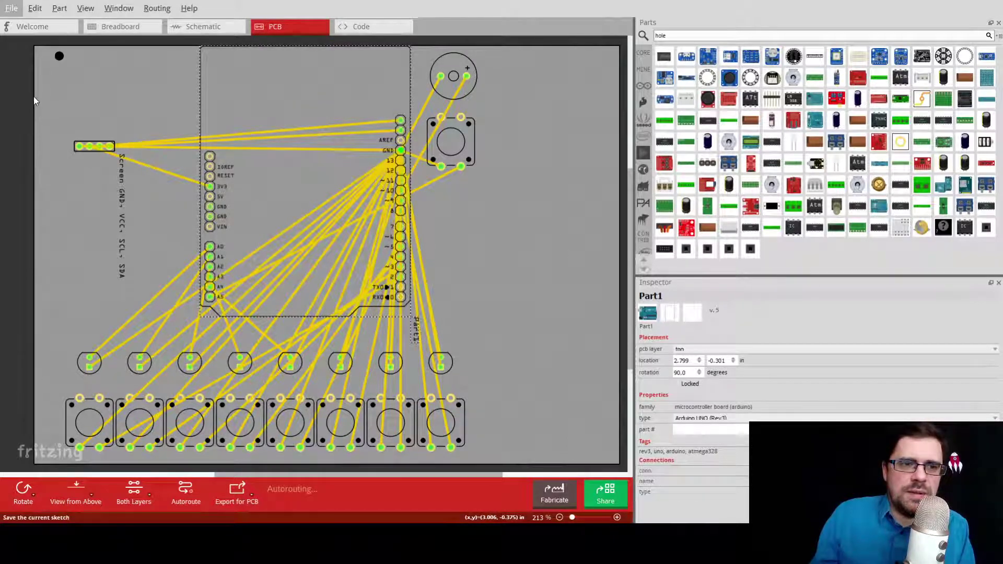
pyautogui.click(157, 8)
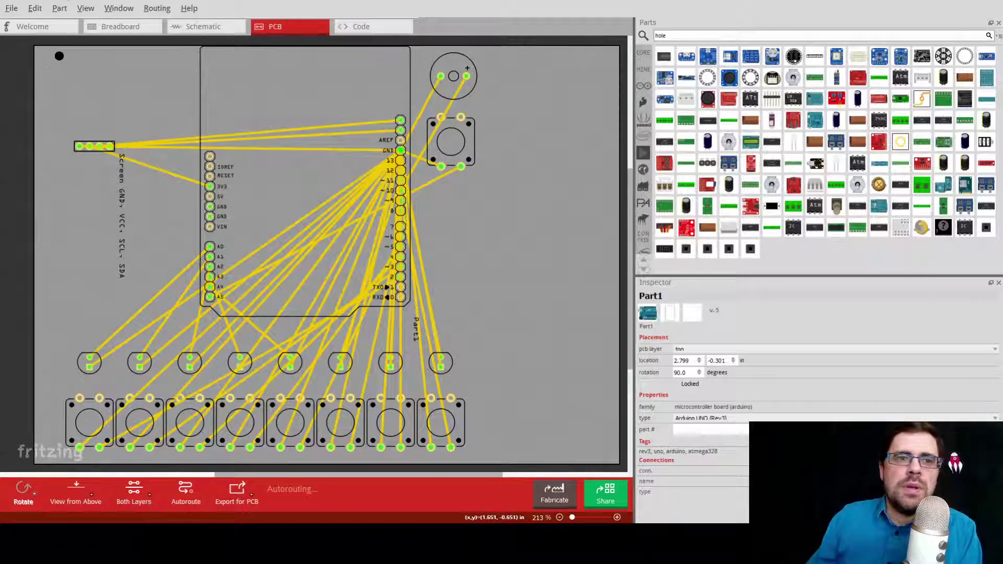
pyautogui.hotkey('ctrl', 's')
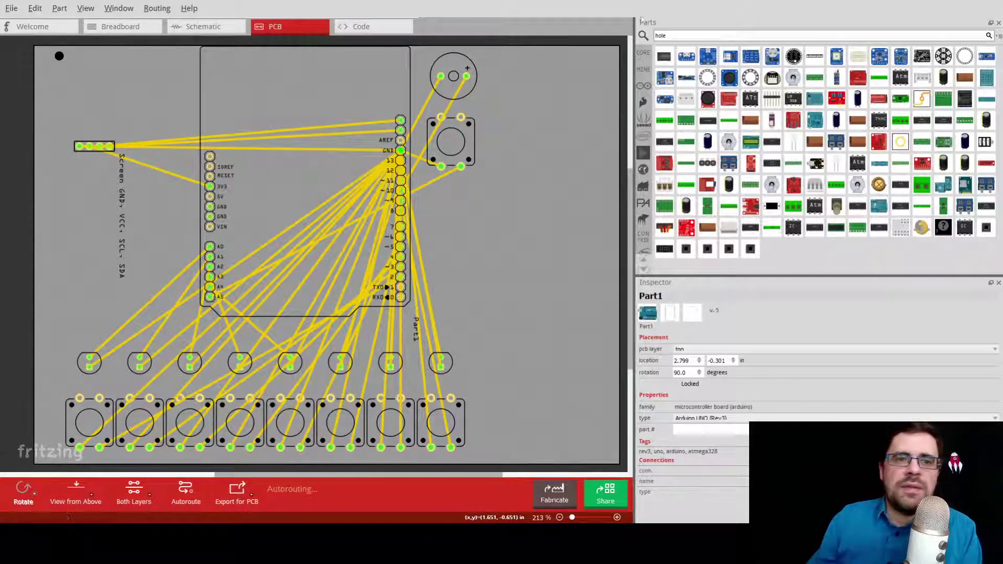